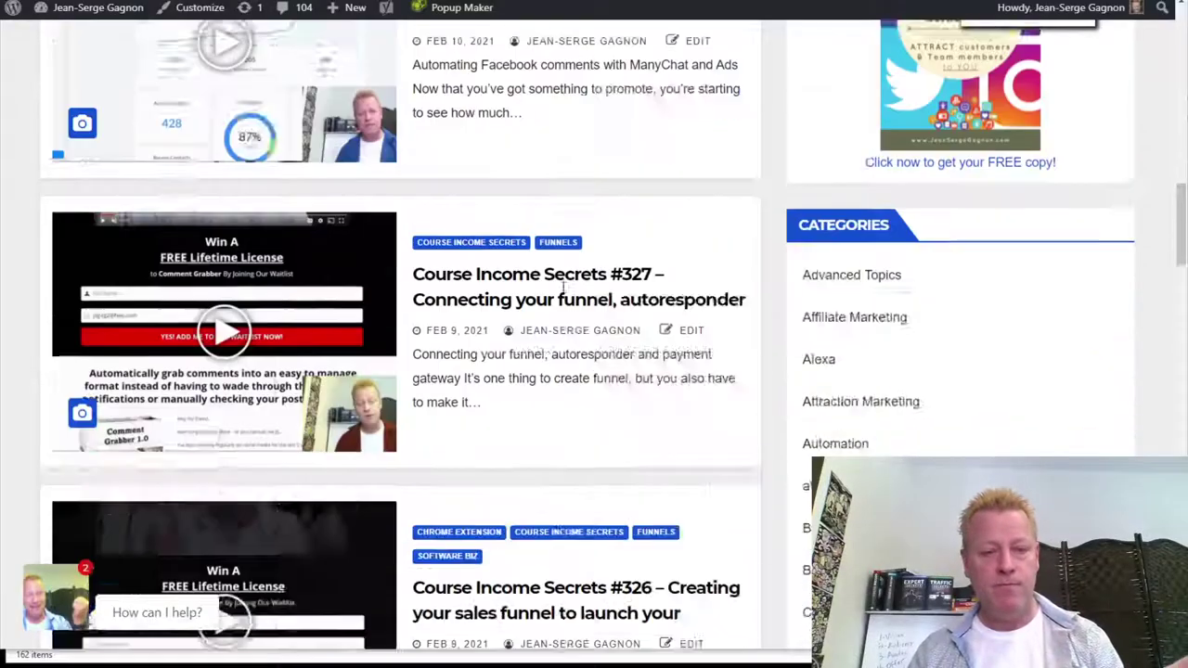
# - Review the recent Course Income Secrets posts listed on the blog, from #330 back to #325
pyautogui.scroll(-10, 564, 288)
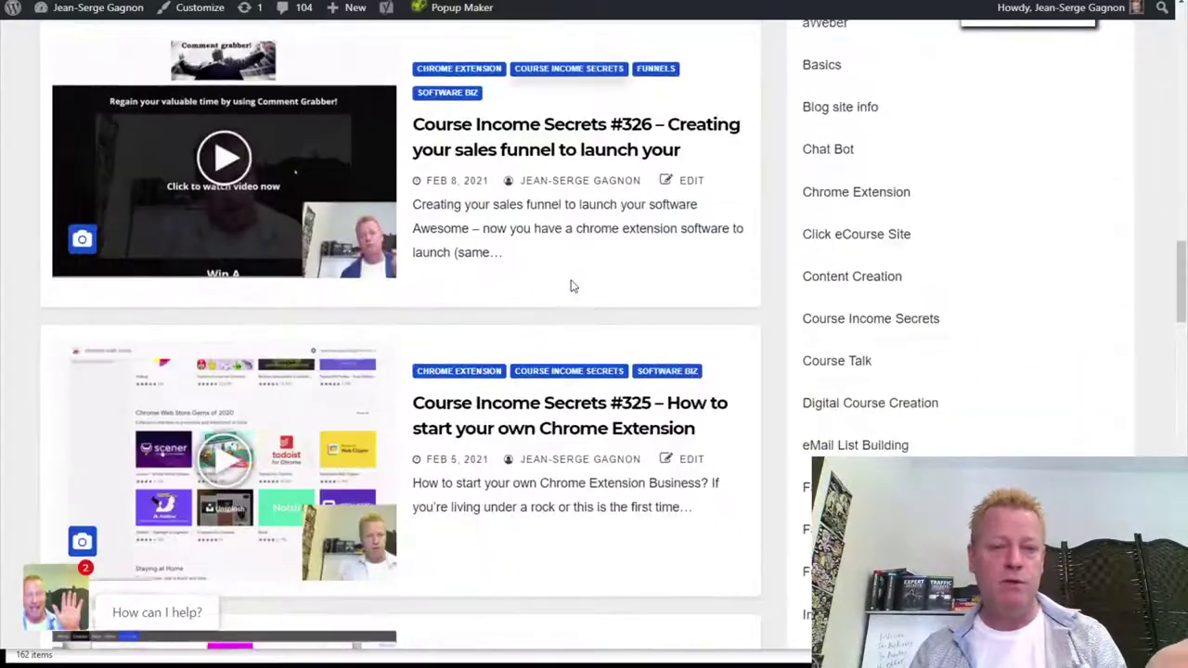
pyautogui.scroll(12, 568, 295)
pyautogui.scroll(5, 568, 295)
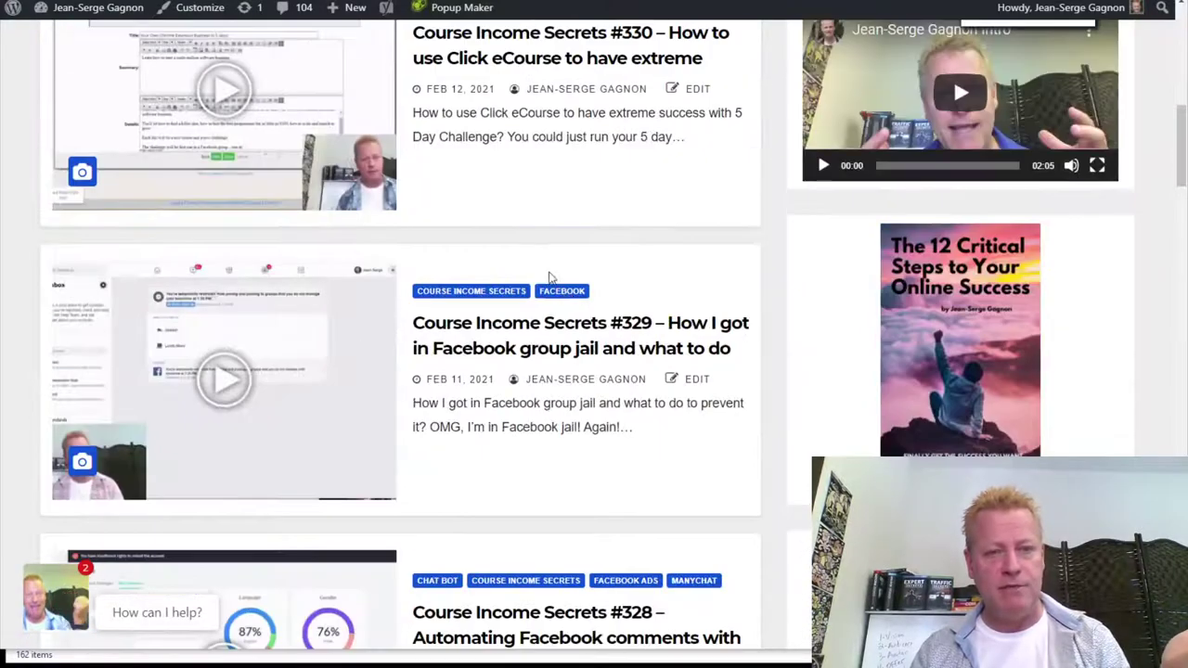
pyautogui.scroll(-3, 547, 278)
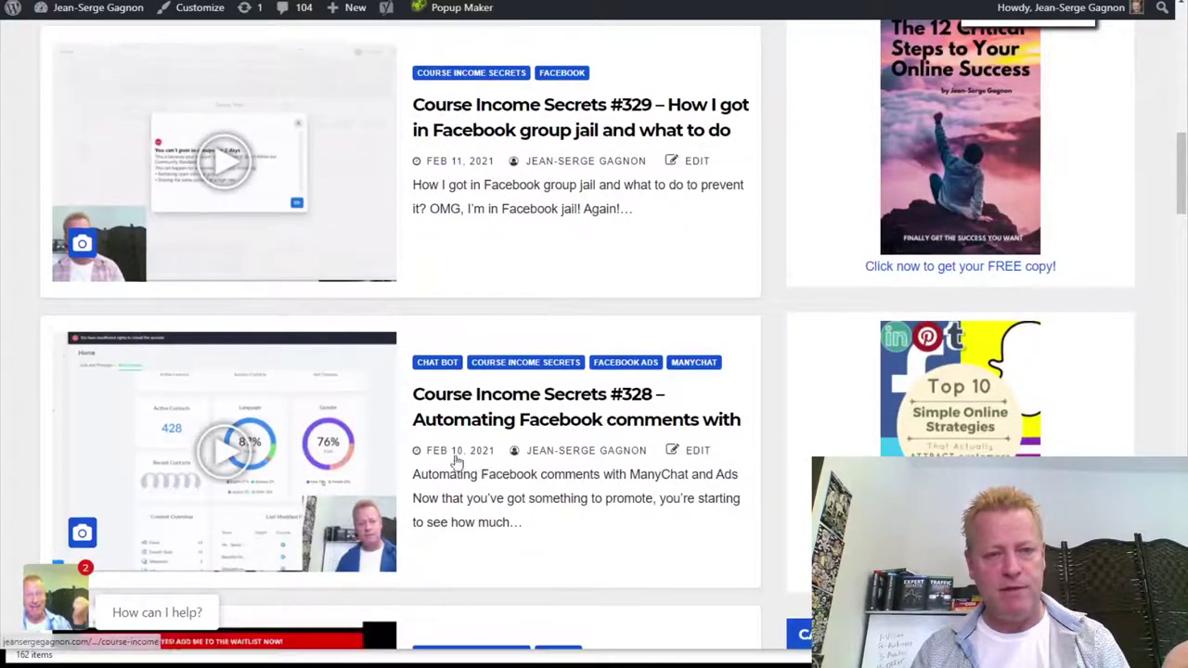
pyautogui.scroll(-4, 455, 445)
pyautogui.scroll(-4, 557, 438)
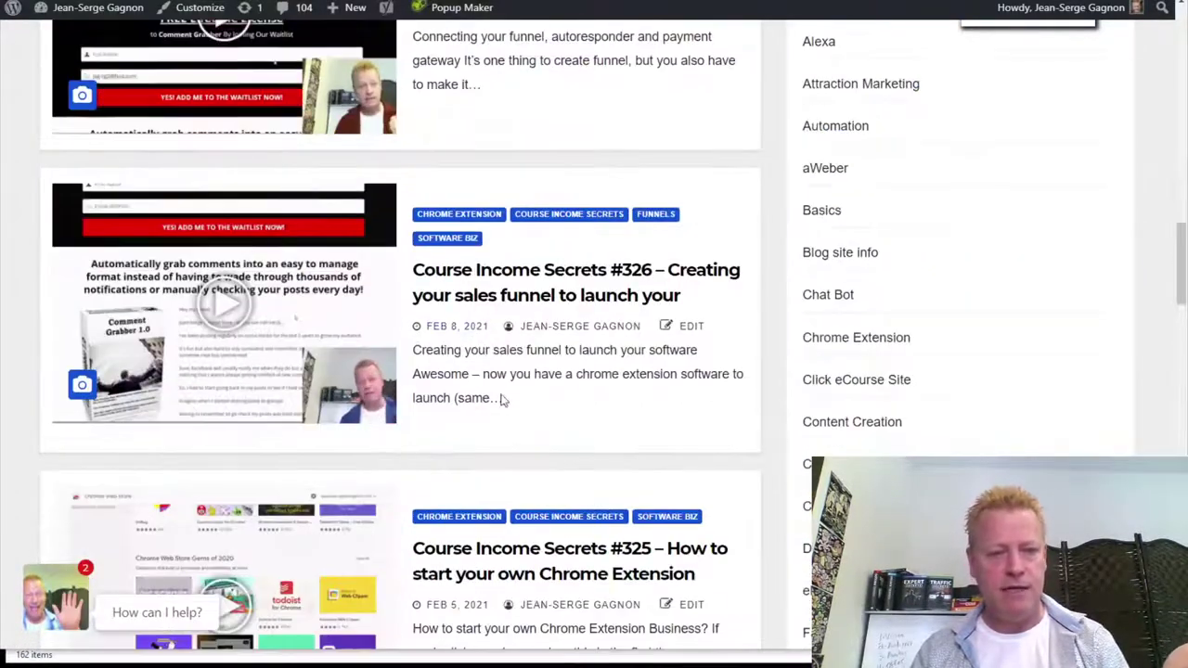
pyautogui.scroll(-5, 520, 371)
pyautogui.scroll(7, 485, 235)
pyautogui.scroll(15, 486, 237)
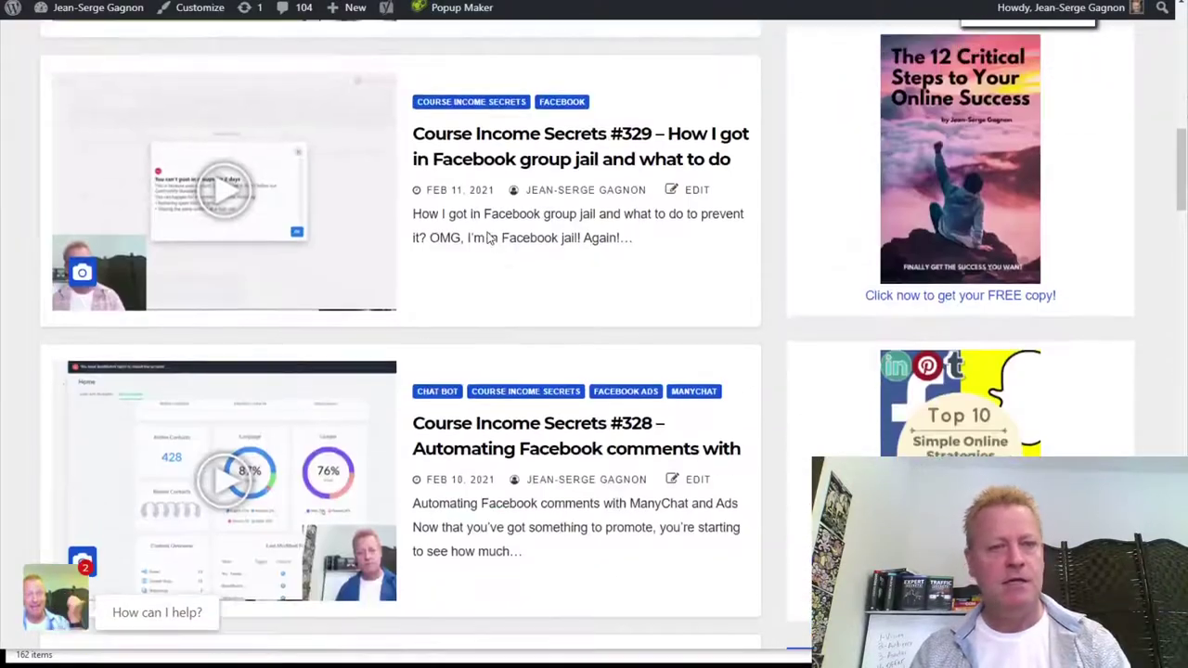
pyautogui.scroll(-5, 489, 238)
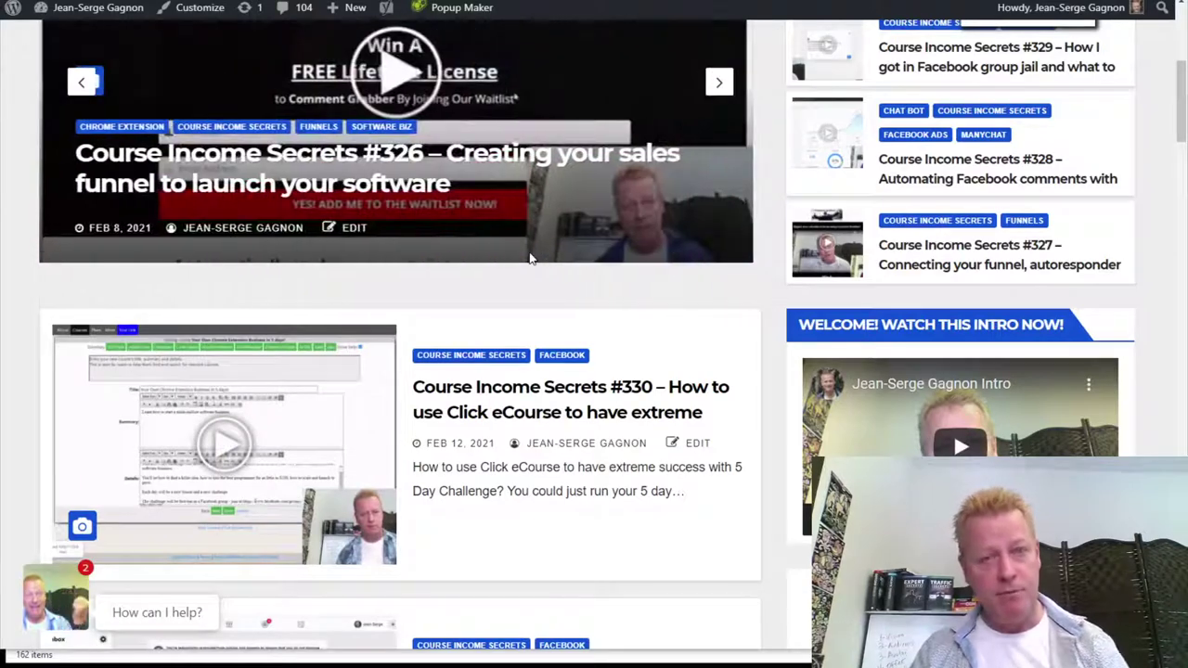
pyautogui.scroll(-3, 570, 400)
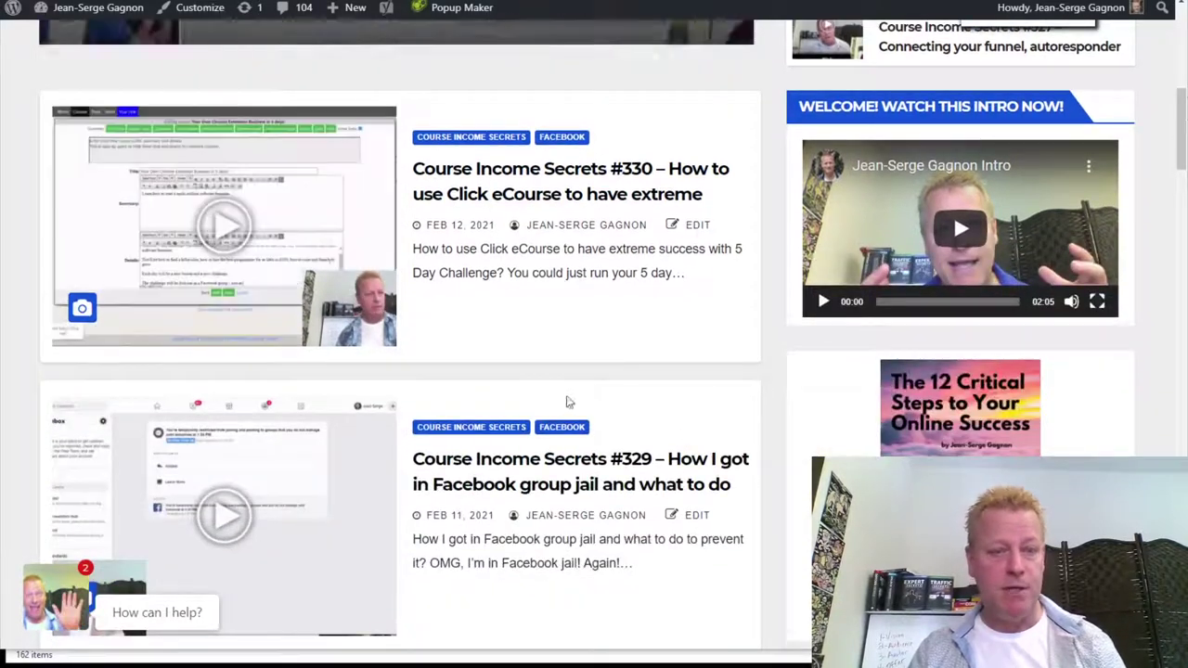
pyautogui.scroll(-2, 571, 401)
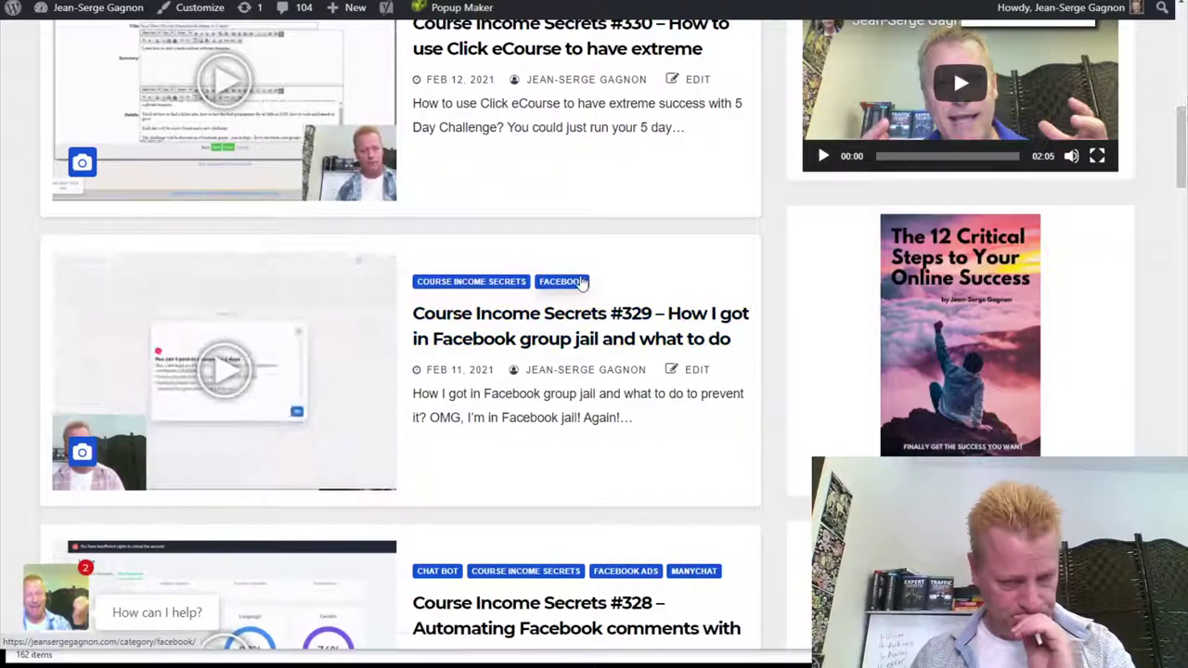
pyautogui.scroll(-2, 581, 342)
pyautogui.scroll(-7, 579, 339)
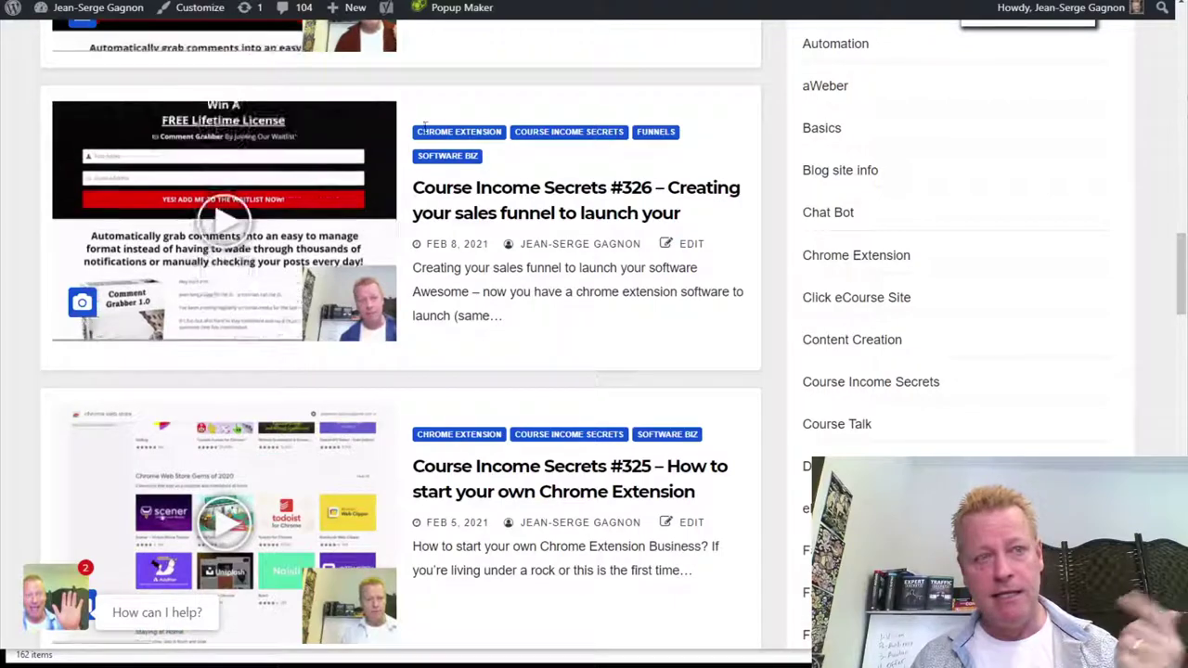
# - Switch to AWeber and review the sent Course Income Secrets broadcasts with their send dates and open rates
pyautogui.hotkey('ctrl', 'Tab')
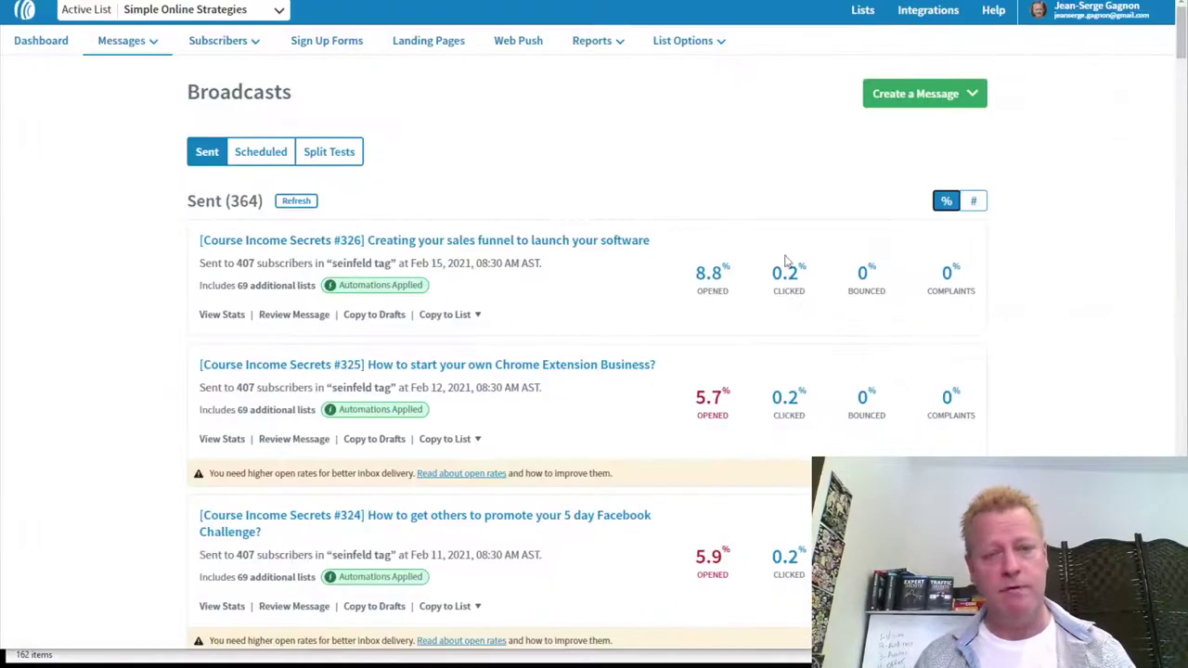
pyautogui.scroll(-4, 675, 350)
pyautogui.scroll(4, 657, 344)
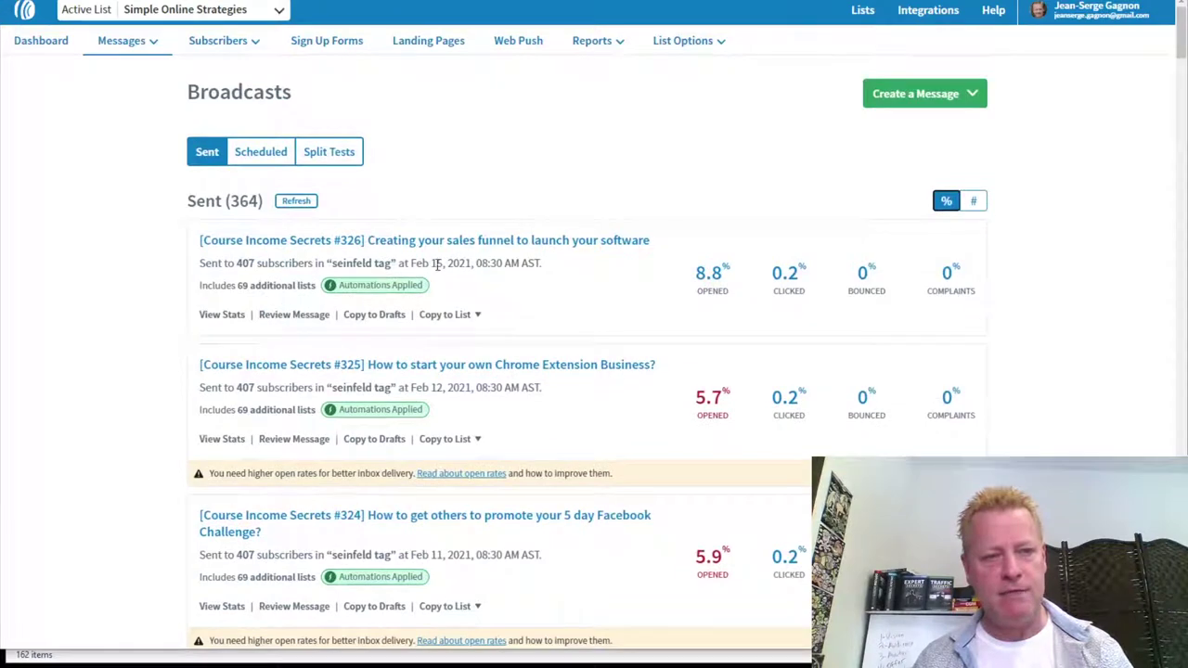
pyautogui.scroll(-1, 490, 466)
pyautogui.scroll(-8, 490, 466)
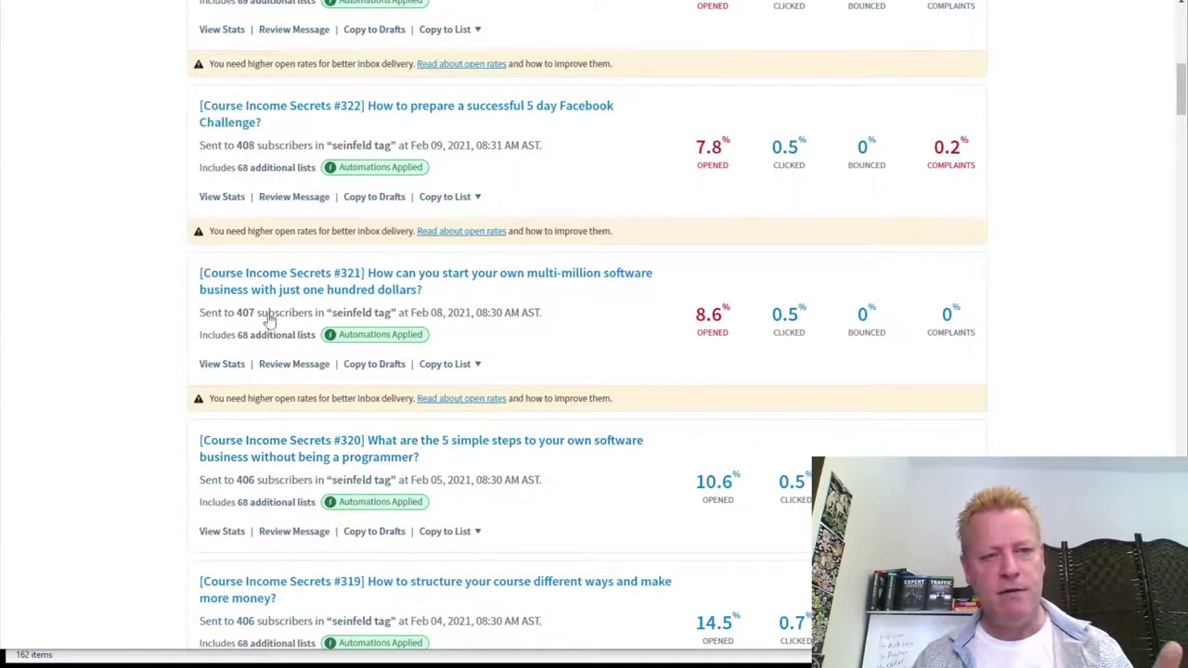
pyautogui.scroll(3, 653, 295)
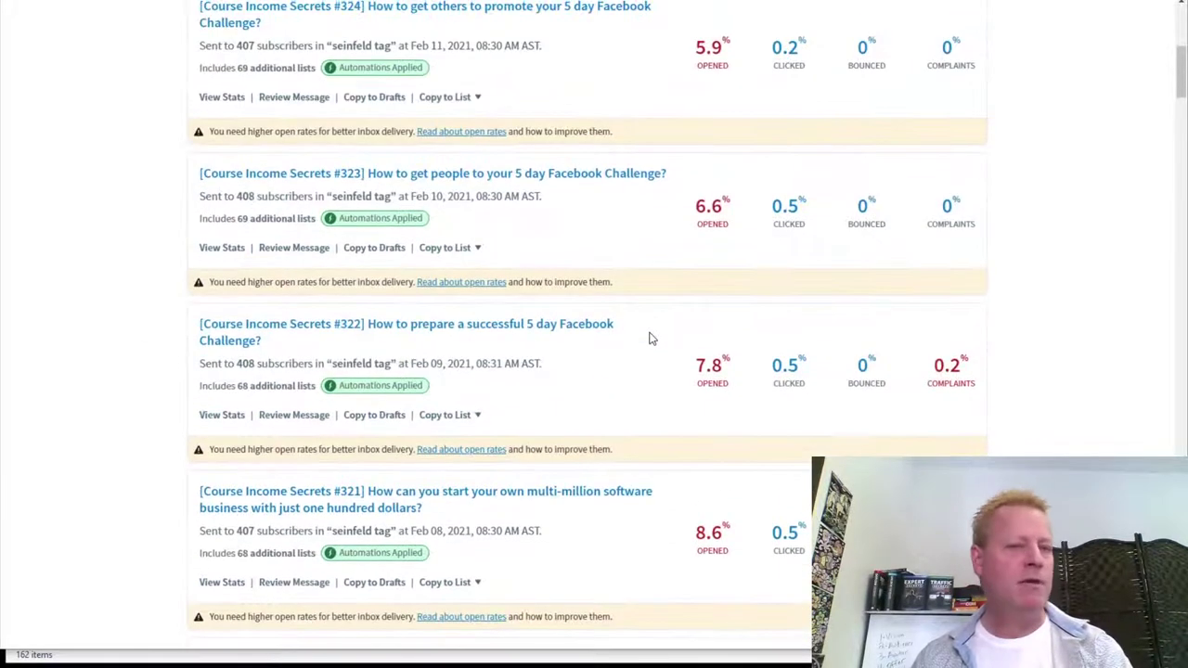
pyautogui.scroll(6, 652, 339)
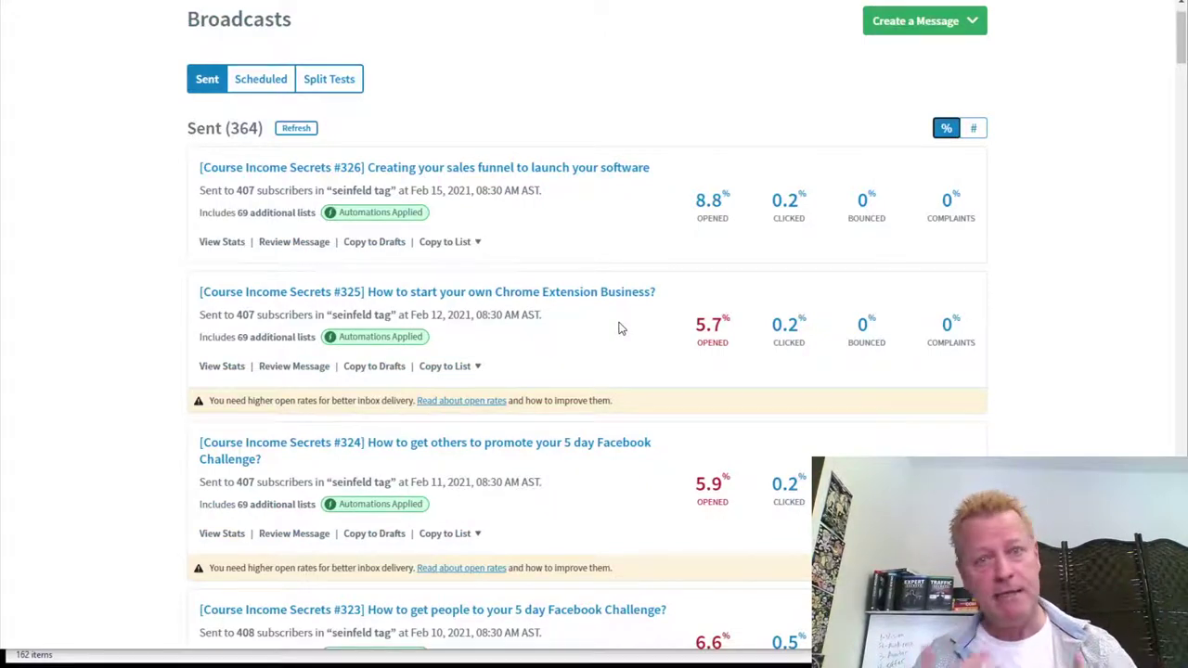
pyautogui.scroll(-1, 620, 328)
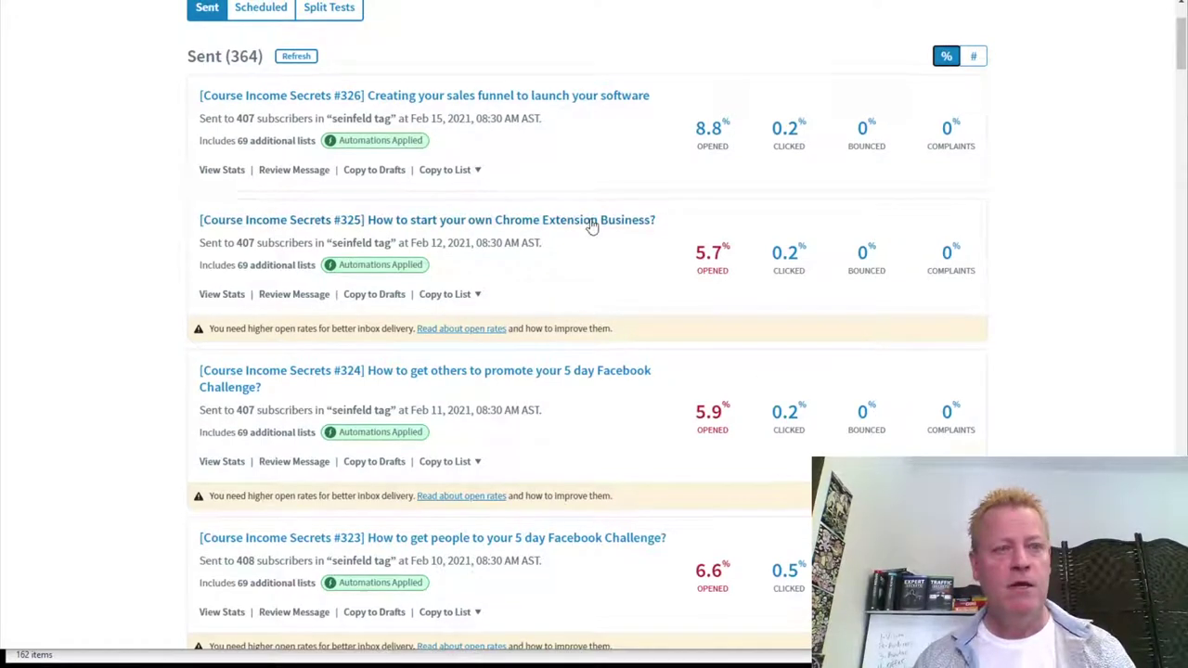
# - Check the scheduled broadcasts and create a new message with the Drag & Drop Email Builder
pyautogui.scroll(2, 588, 225)
pyautogui.click(264, 154)
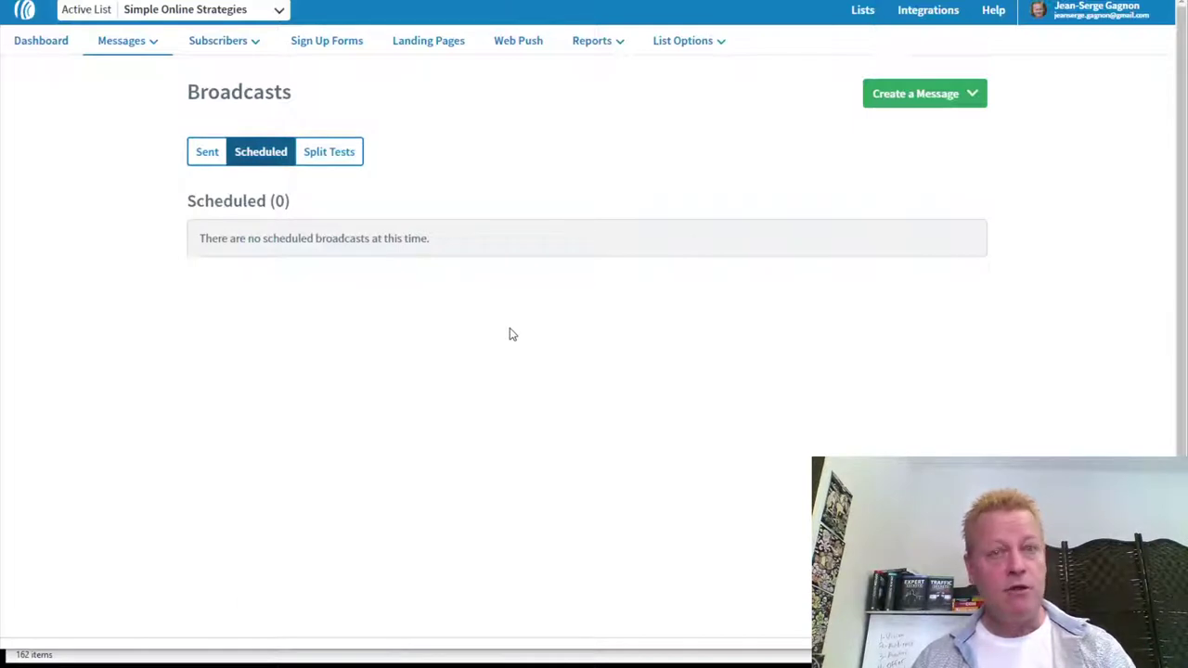
pyautogui.click(945, 98)
pyautogui.click(872, 140)
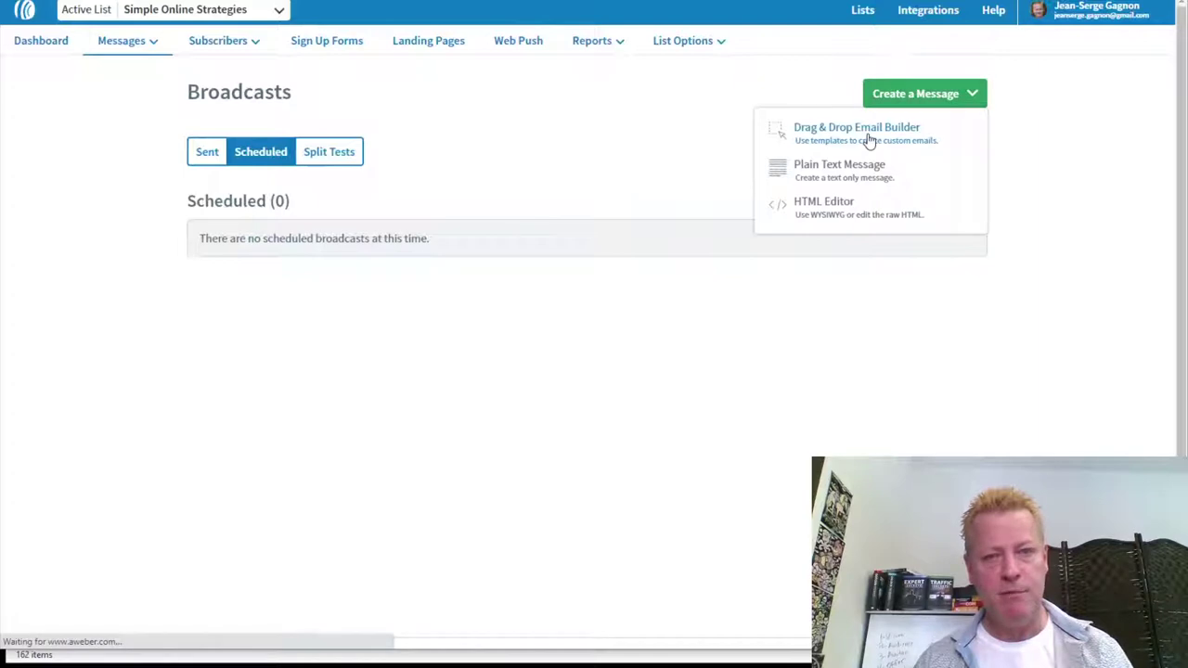
pyautogui.moveTo(133, 64)
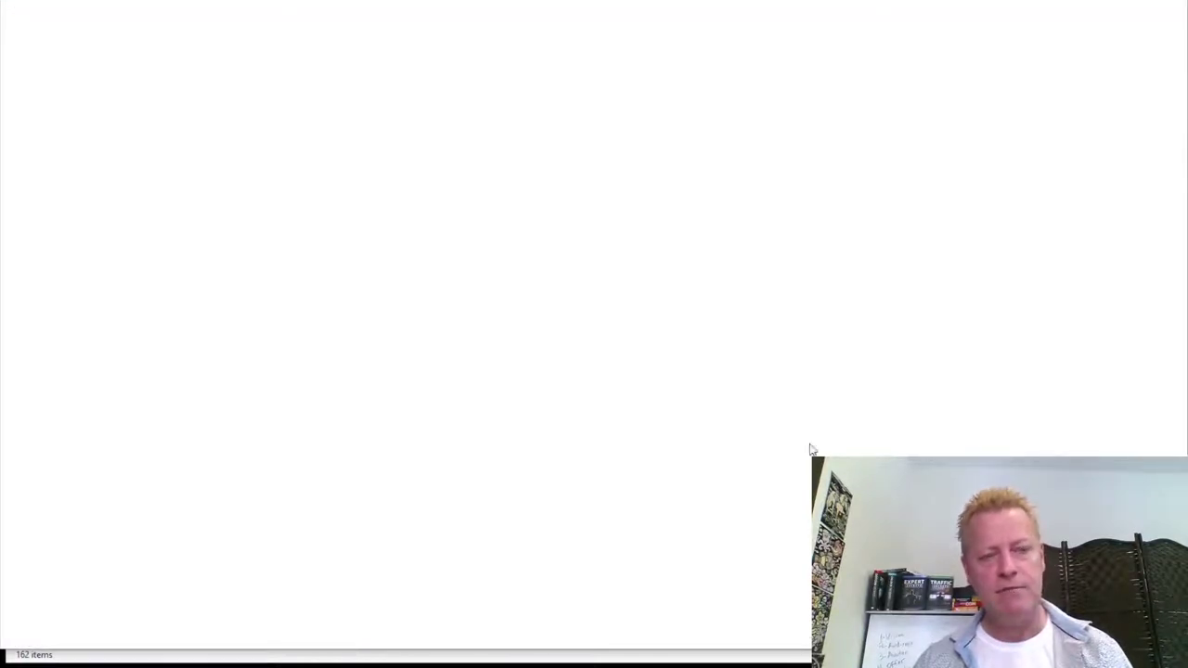
# - Copy the subject "[Course Income Secrets #327] Connecting your funnel, autoresponder and payment gateway" from the terminal into the message's subject line
pyautogui.click(571, 651)
pyautogui.scroll(1, 594, 334)
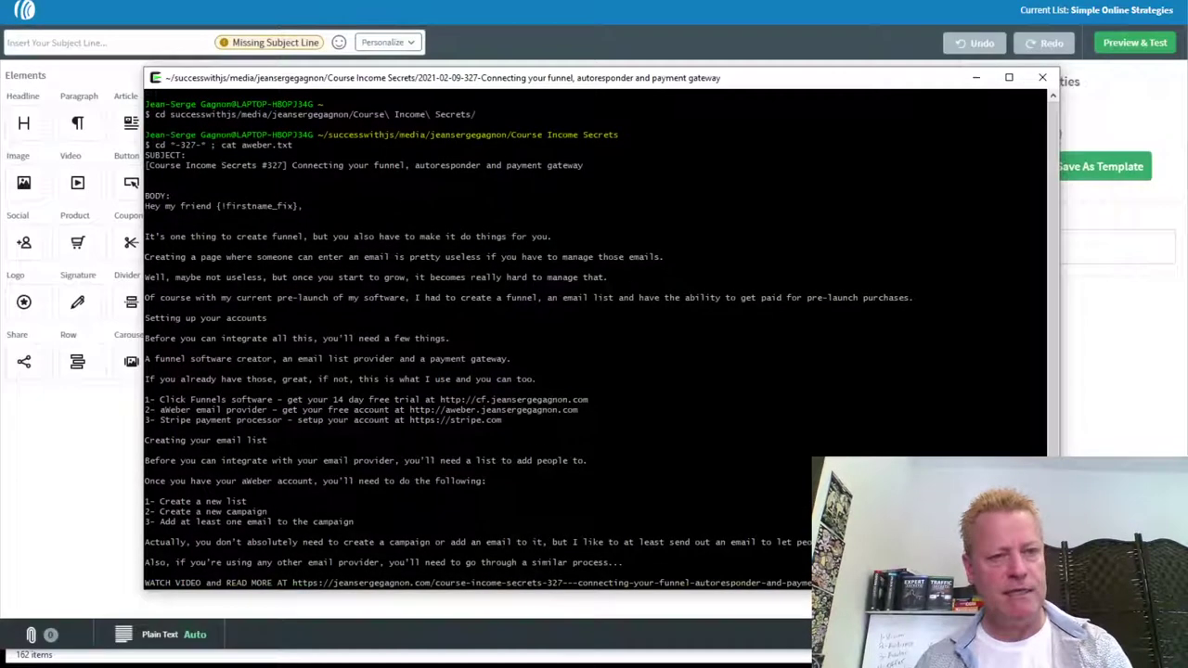
pyautogui.tripleClick(508, 167)
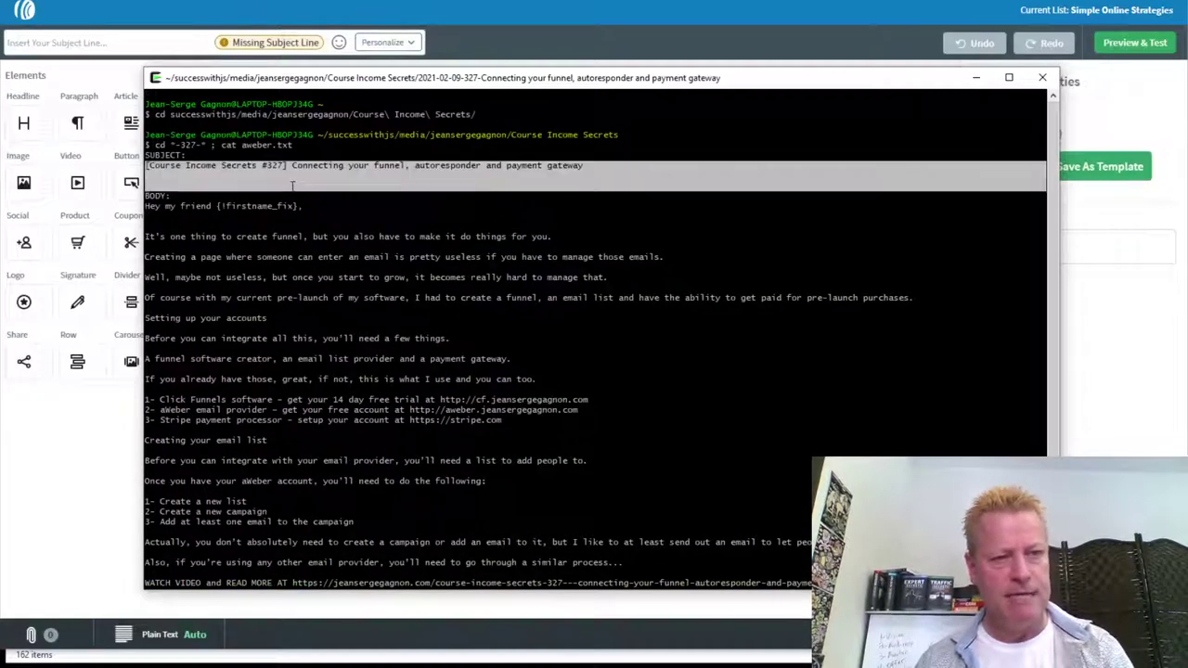
pyautogui.click(184, 42)
pyautogui.write('[Course Income Secrets #327] Connecting your funnel, autoresponder and payment gateway')
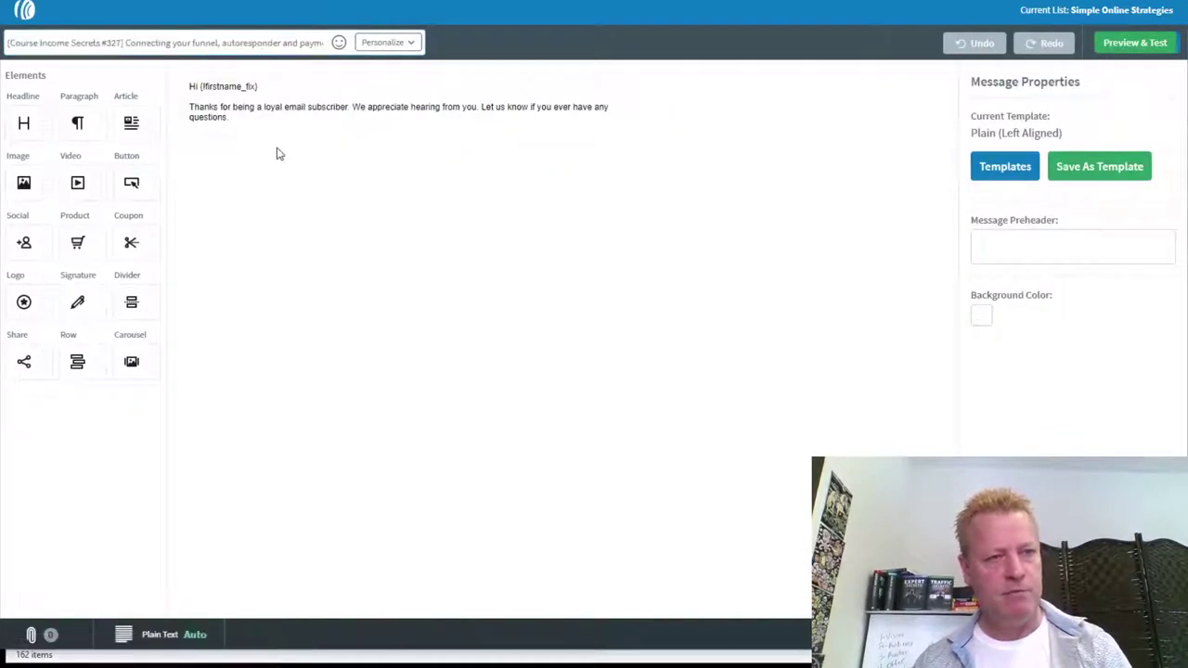
# - Replace the default body text with the terminal's greeting and first two body paragraphs, ending at "manage those emails."
pyautogui.hotkey('alt', 'Tab')
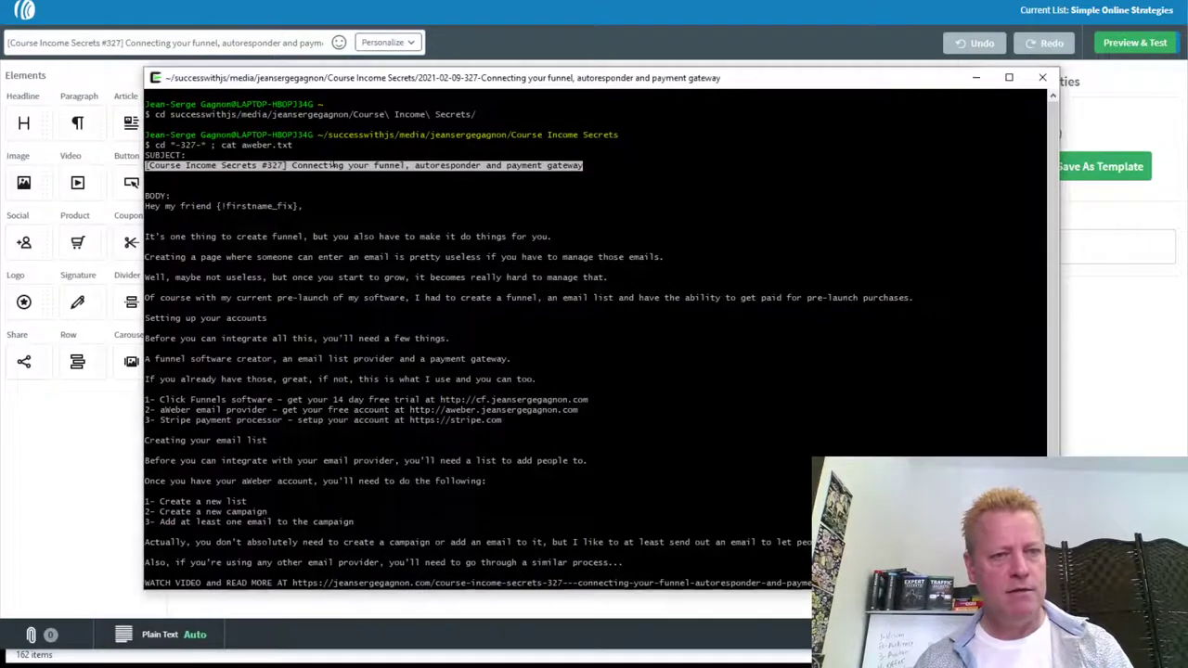
pyautogui.click(236, 215)
pyautogui.moveTo(237, 216); pyautogui.dragTo(676, 257)
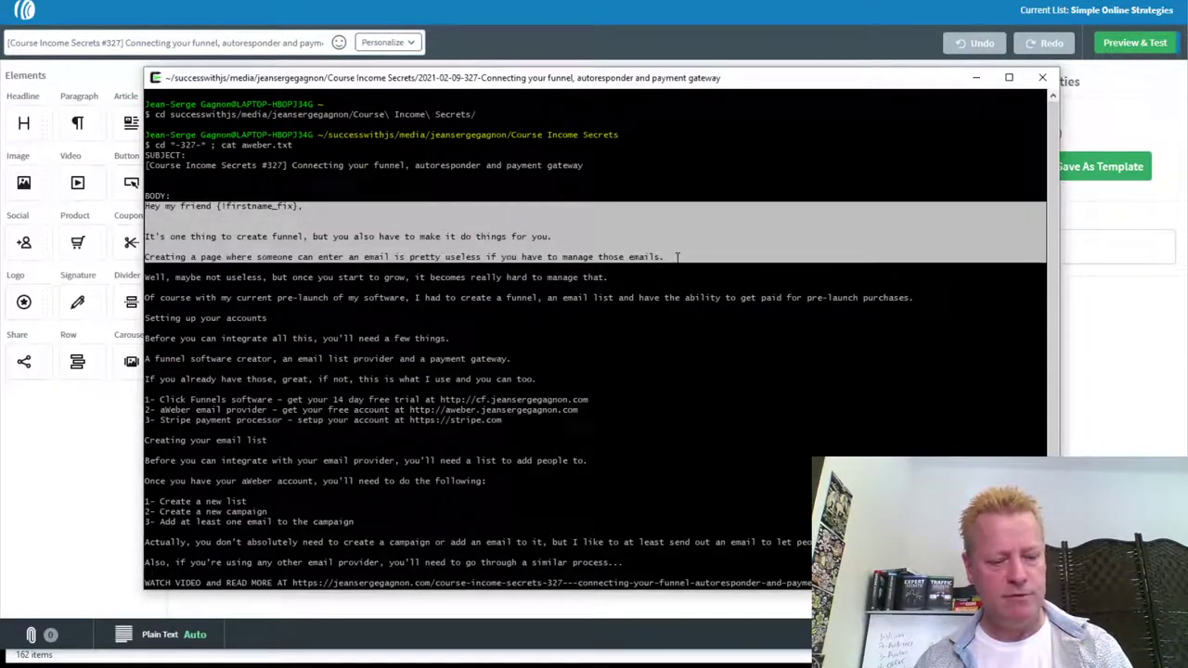
pyautogui.hotkey('alt', 'Tab')
pyautogui.click(440, 98)
pyautogui.hotkey('ctrl', 'a')
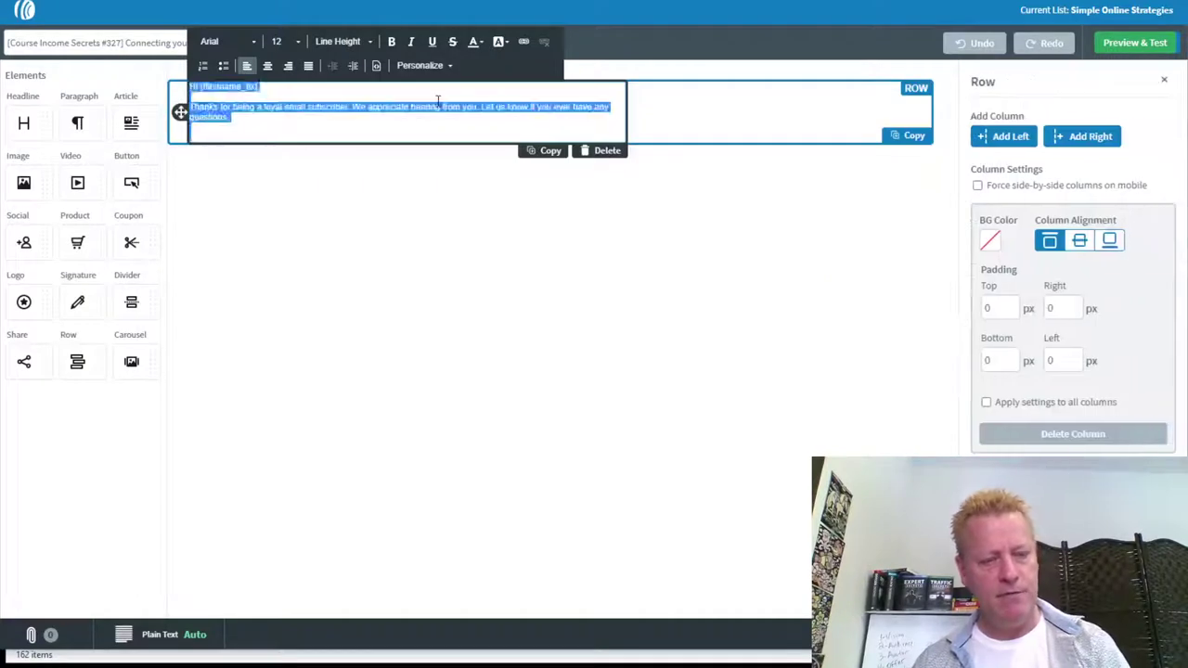
pyautogui.write("Hey my friend {!firstname_fix},  It's one thing to create funnel, but you also have to make it do things for you. Creating a page where someone can enter an email is pretty useless if you have to manage those emails.")
pyautogui.press('Return')
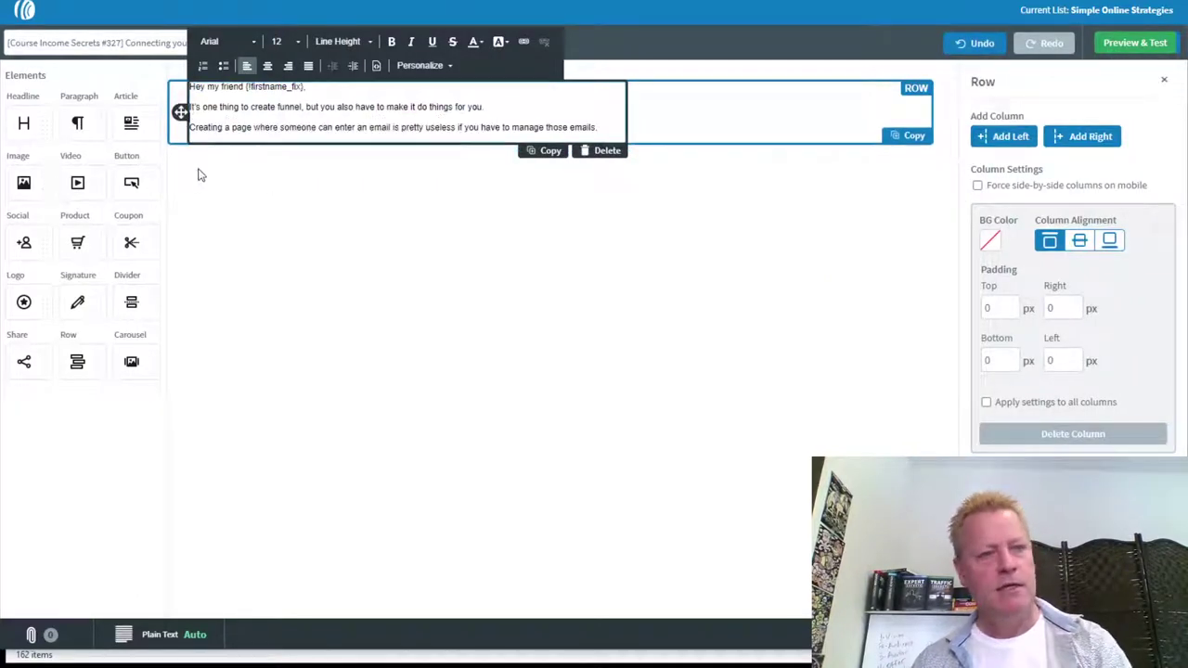
pyautogui.moveTo(269, 209); pyautogui.dragTo(366, 140)
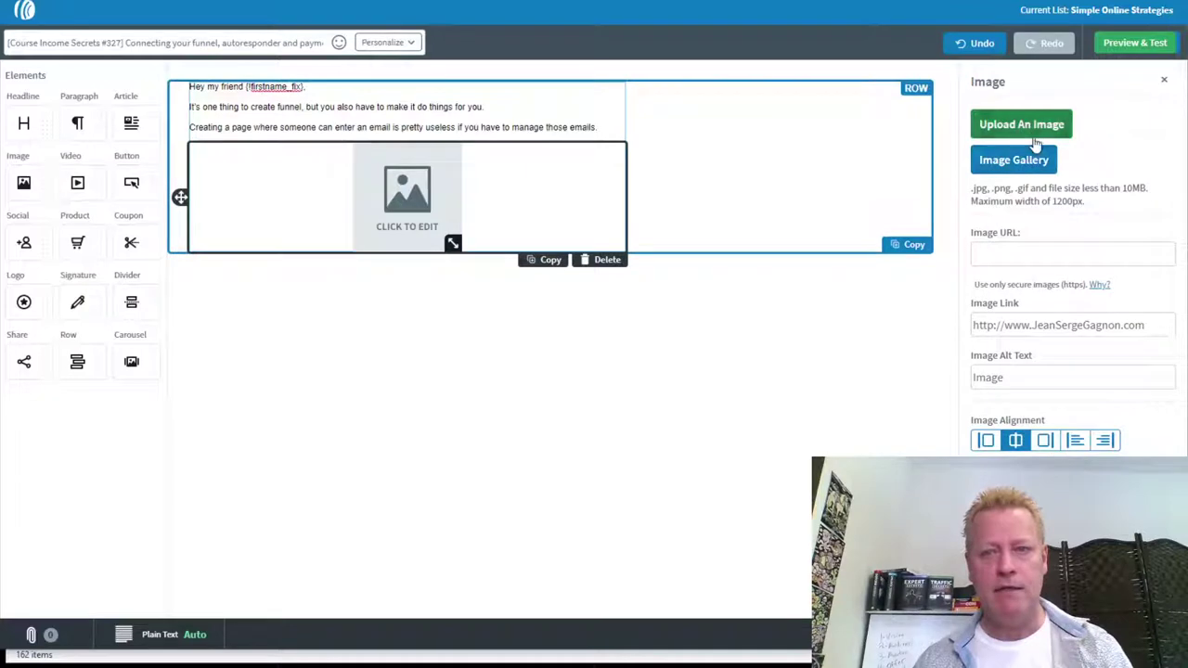
pyautogui.click(1023, 130)
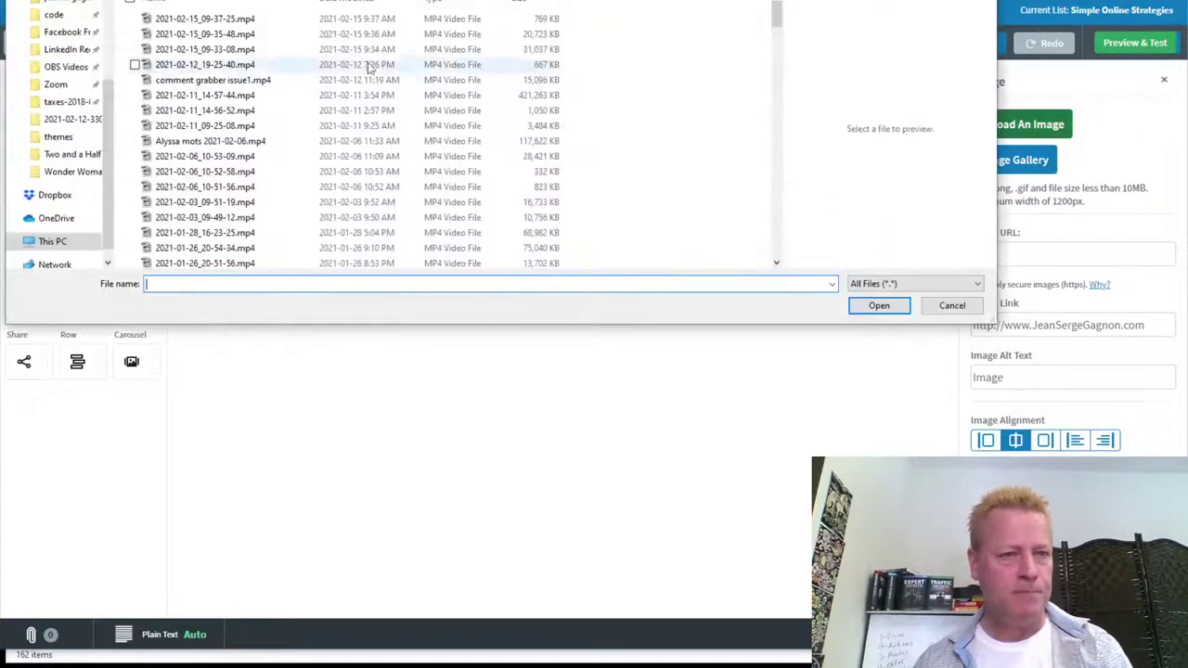
pyautogui.click(88, 122)
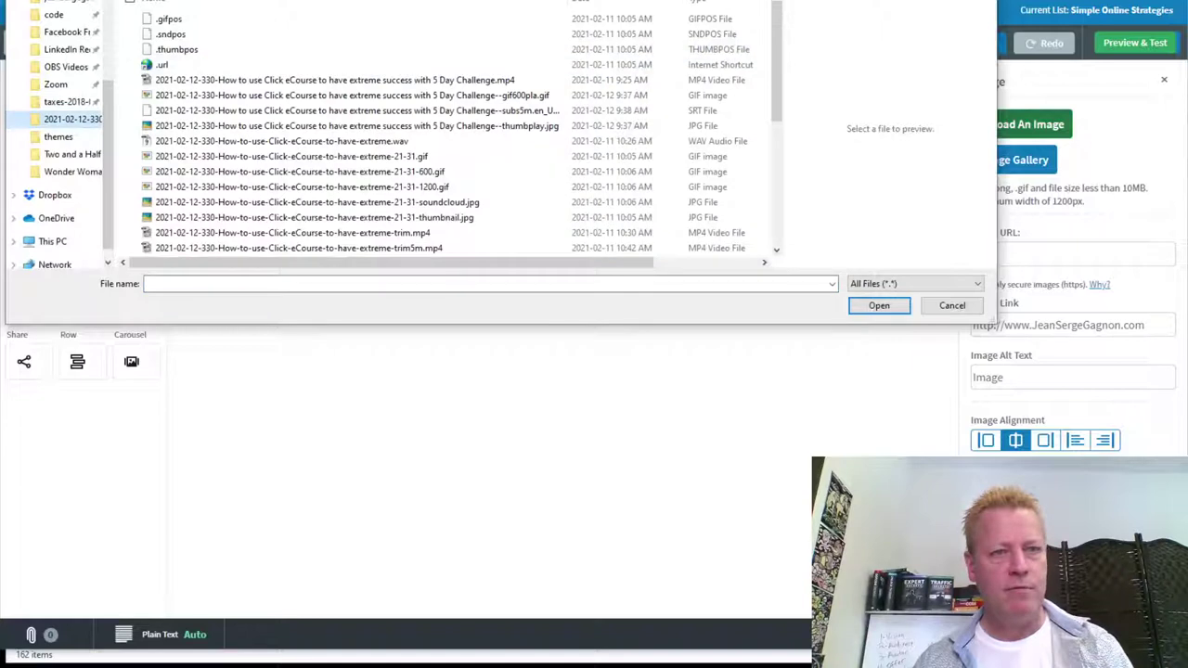
pyautogui.hotkey('alt', 'Up')
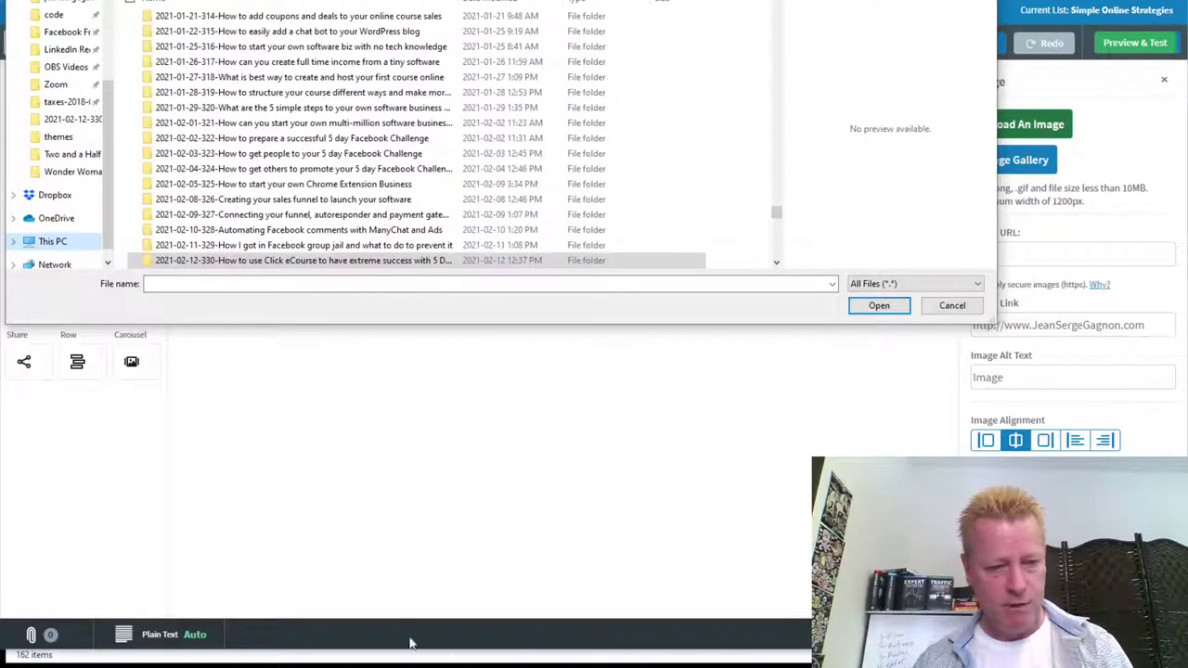
pyautogui.hotkey('alt', 'Tab')
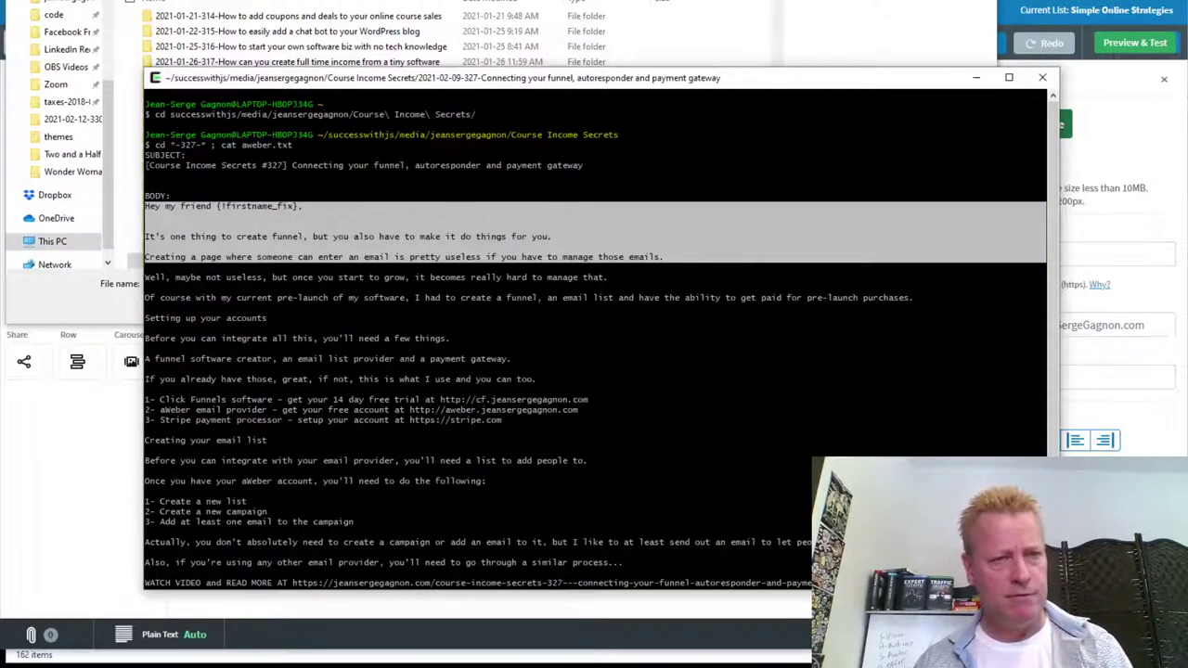
pyautogui.hotkey('alt', 'Tab')
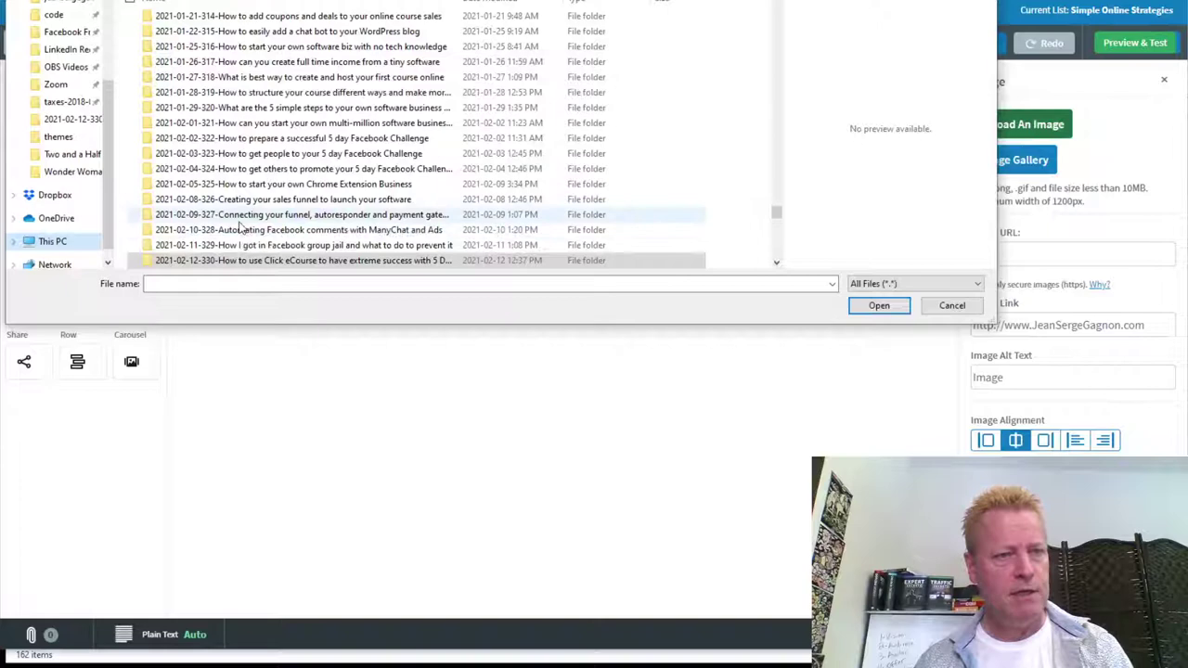
pyautogui.doubleClick(240, 216)
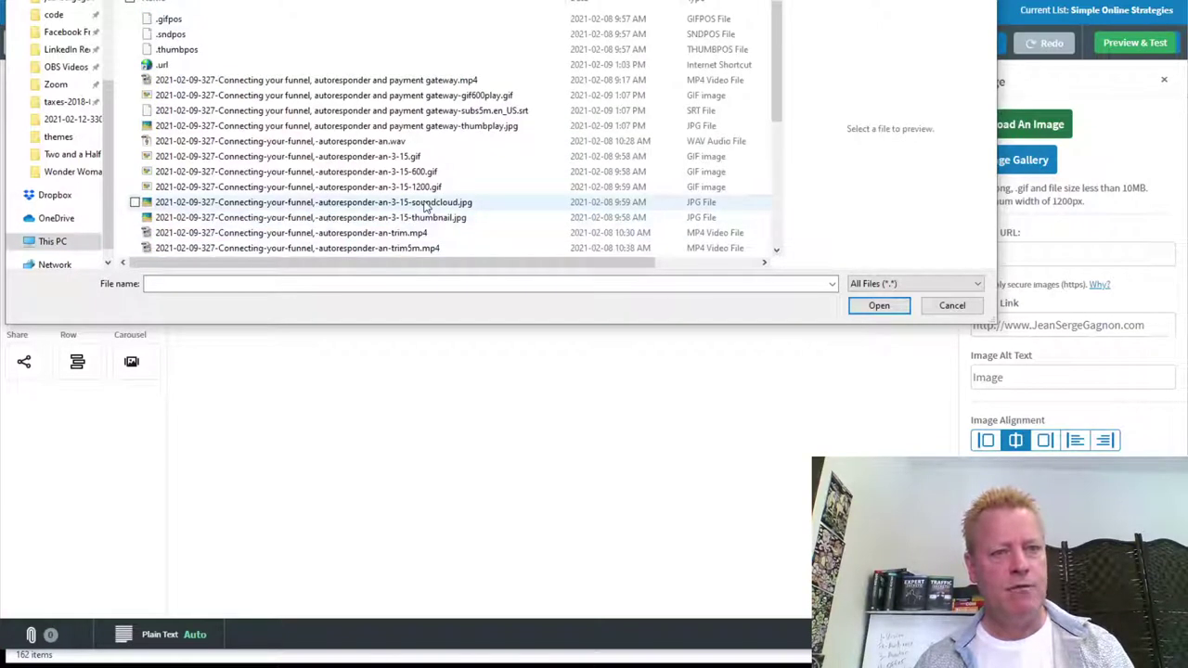
pyautogui.click(488, 96)
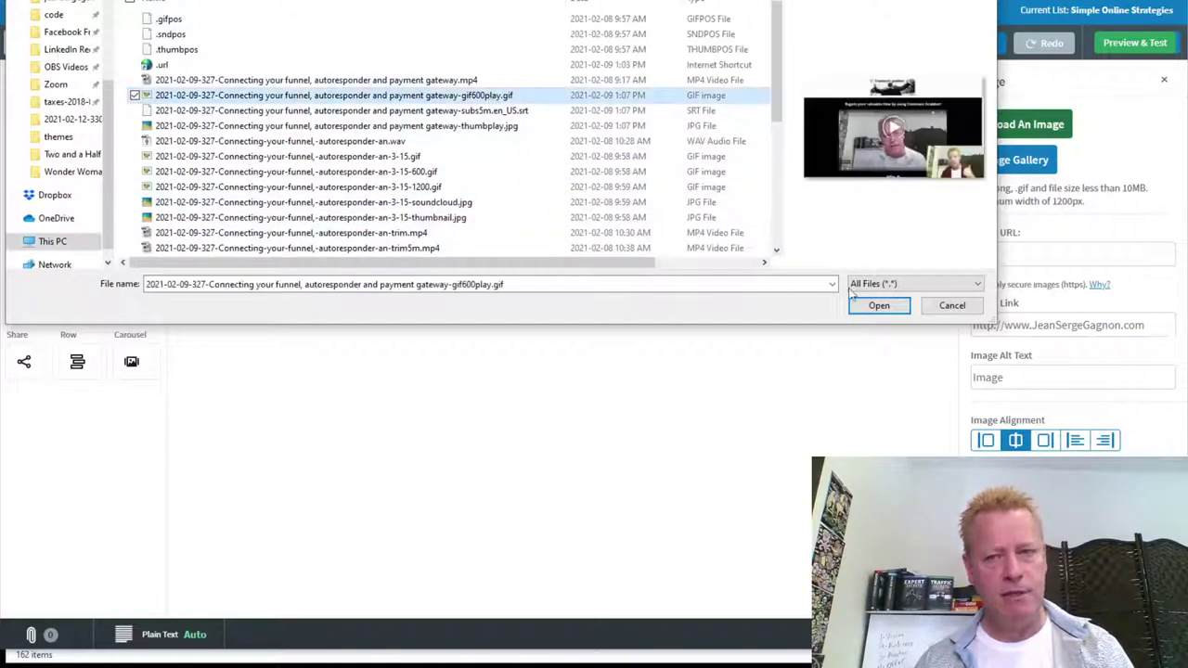
pyautogui.click(875, 308)
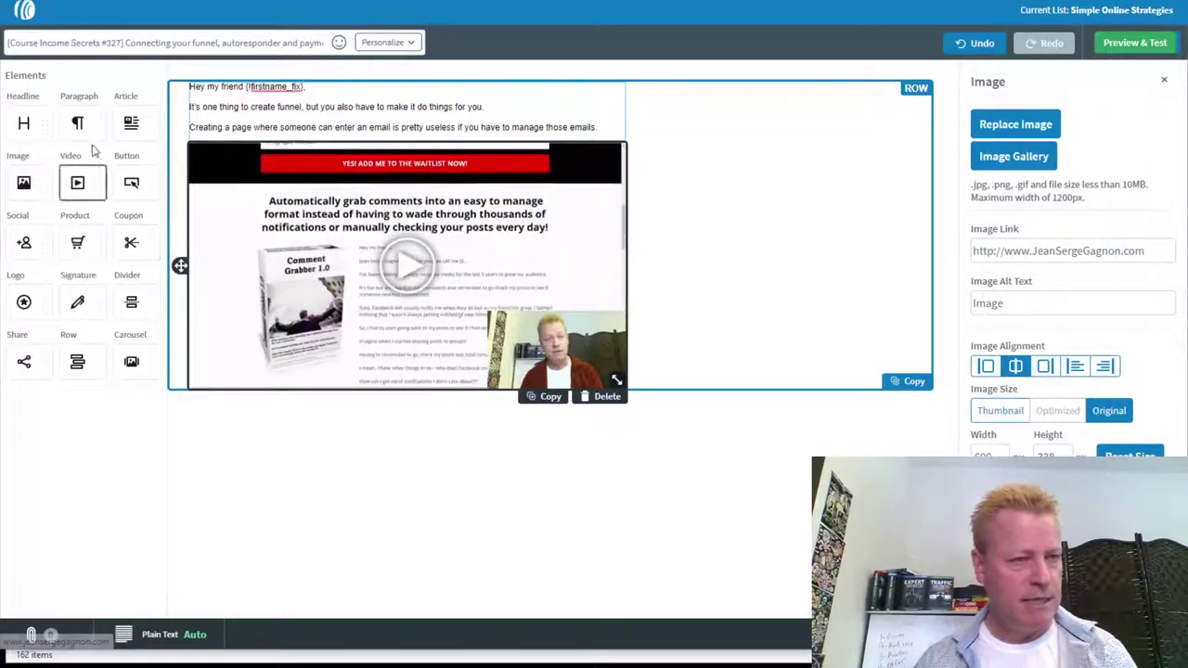
# - Add a paragraph block below the image and fill it with the remaining terminal text, from "Well, maybe not useless" through the WATCH VIDEO link line
pyautogui.moveTo(80, 126); pyautogui.dragTo(336, 387)
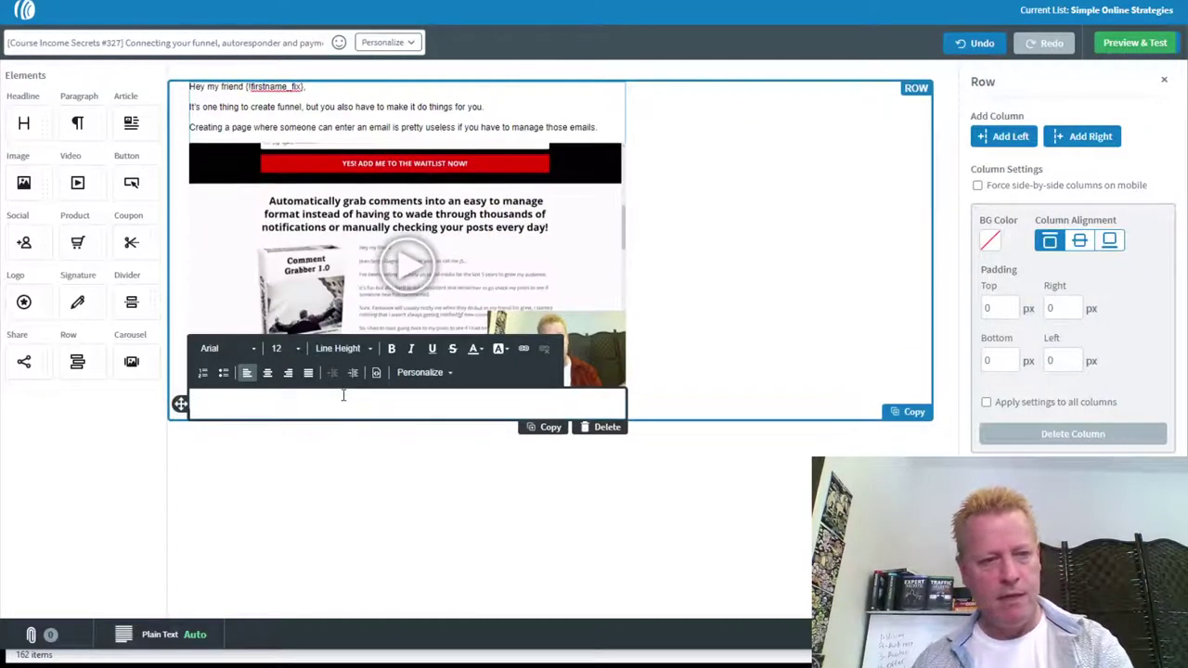
pyautogui.hotkey('alt', 'Tab')
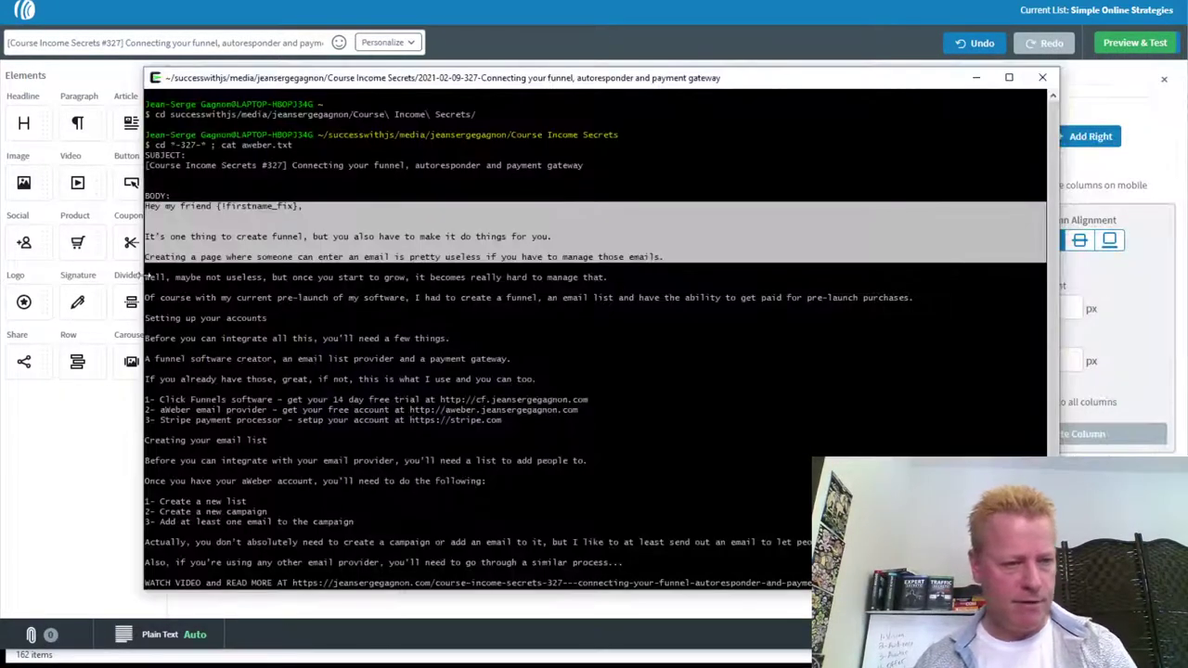
pyautogui.moveTo(145, 276); pyautogui.dragTo(150, 276)
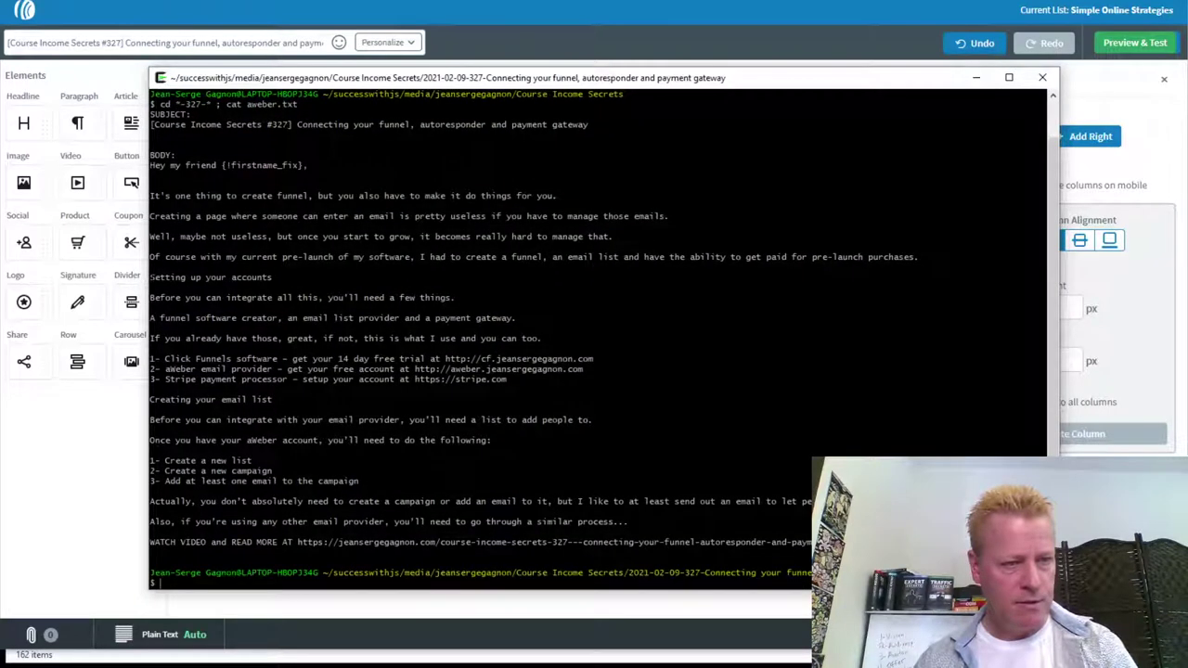
pyautogui.moveTo(149, 234); pyautogui.dragTo(490, 546)
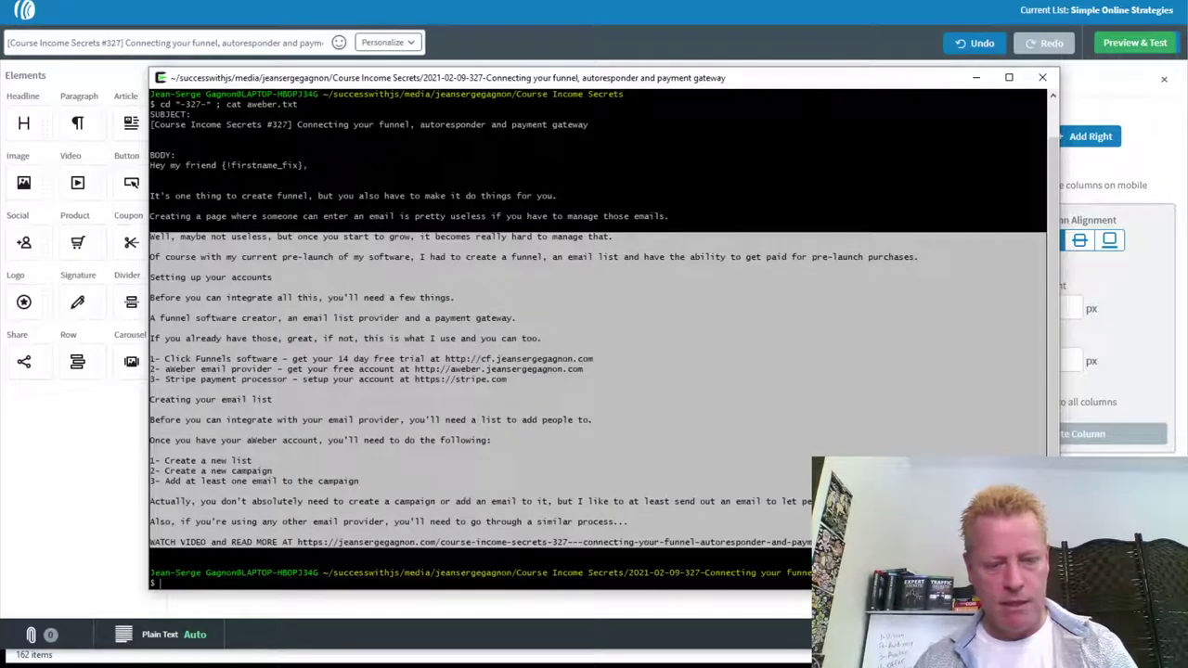
pyautogui.hotkey('alt', 'Tab')
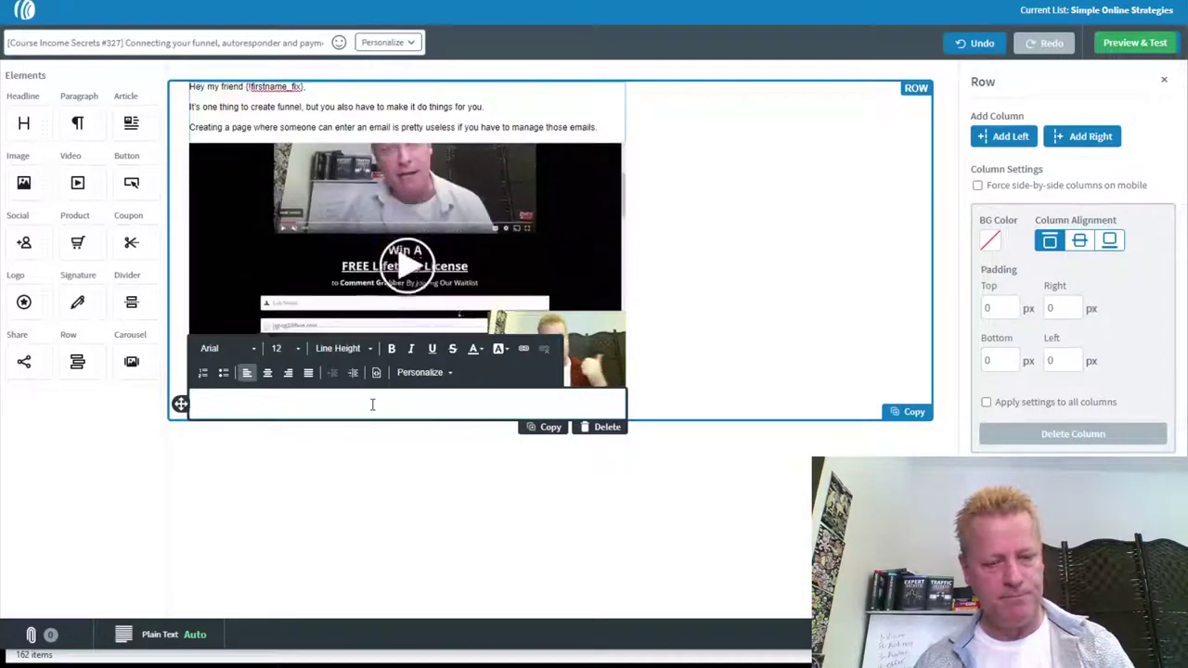
pyautogui.write("Well, maybe not useless, but once you start to grow, it becomes really hard to manage that. Of course with my current pre-launch of my software, I had to create a funnel, an email list and have the ability to get paid for pre-launch purchases. Setting up your accounts Before you can integrate all this, you'll need a few things. A funnel software creator, an email list provider and a payment gateway. If you already have those, great, if not, this is what I use and you can too. 1- Click Funnels software – get your 14 day free trial at http://cf.jeansergegagnon.com 2- aWeber email provider – get your free account at http://aweber.jeansergegagnon.com 3- Stripe payment processor – setup your account at https://stripe.com Creating your email list Before you can integrate with your email provider, you'll need a list to add people to. Once you have your aWeber account, you'll need to do the following: 1- Create a new list 2- Create a new campaign 3- Add at least one email to the campaign Actually, you don't absolutely need to create a campaign or add an email to it, but I like to at least send out an email to let people know they got on the list. Also, if you're using any other email provider, you'll need to go through a similar process. WATCH VIDEO and READ MORE at https://jeansergegagnon.com/course-income-secrets-327---connecting-your-funnel-autoresponder-and-payment-gateway/")
# - Insert blank lines between the opening paragraphs and around the "Setting up your accounts" heading, with two blank lines before it
pyautogui.click(553, 404)
pyautogui.press('Return')
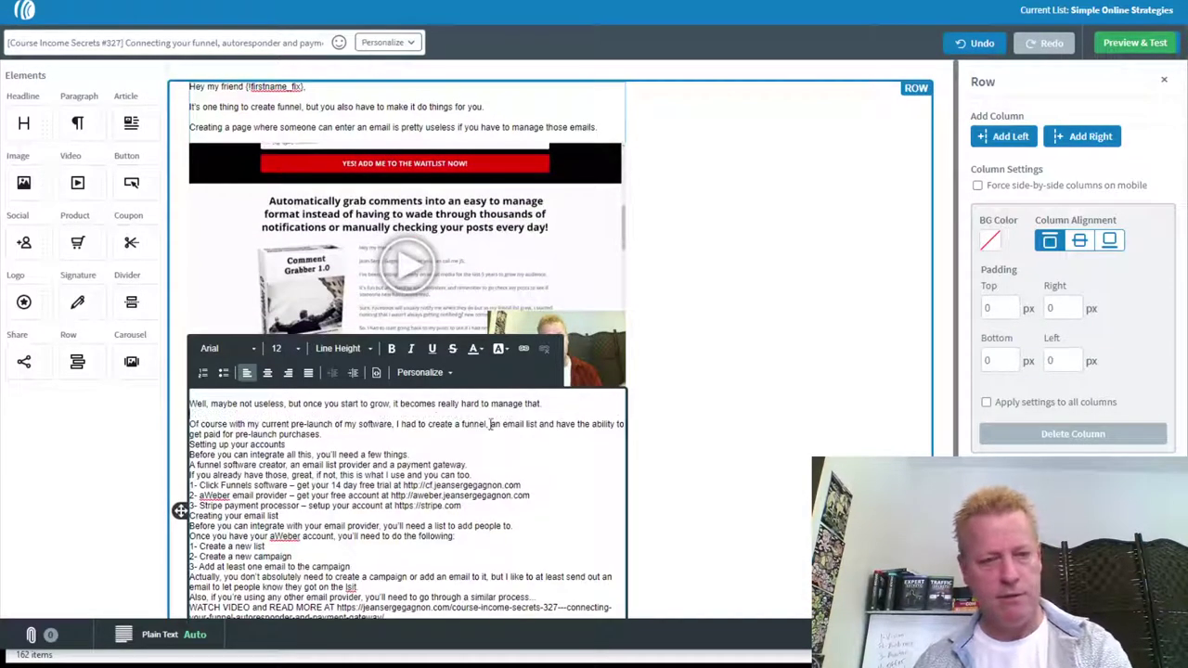
pyautogui.click(337, 435)
pyautogui.press('Return')
pyautogui.press('Return')
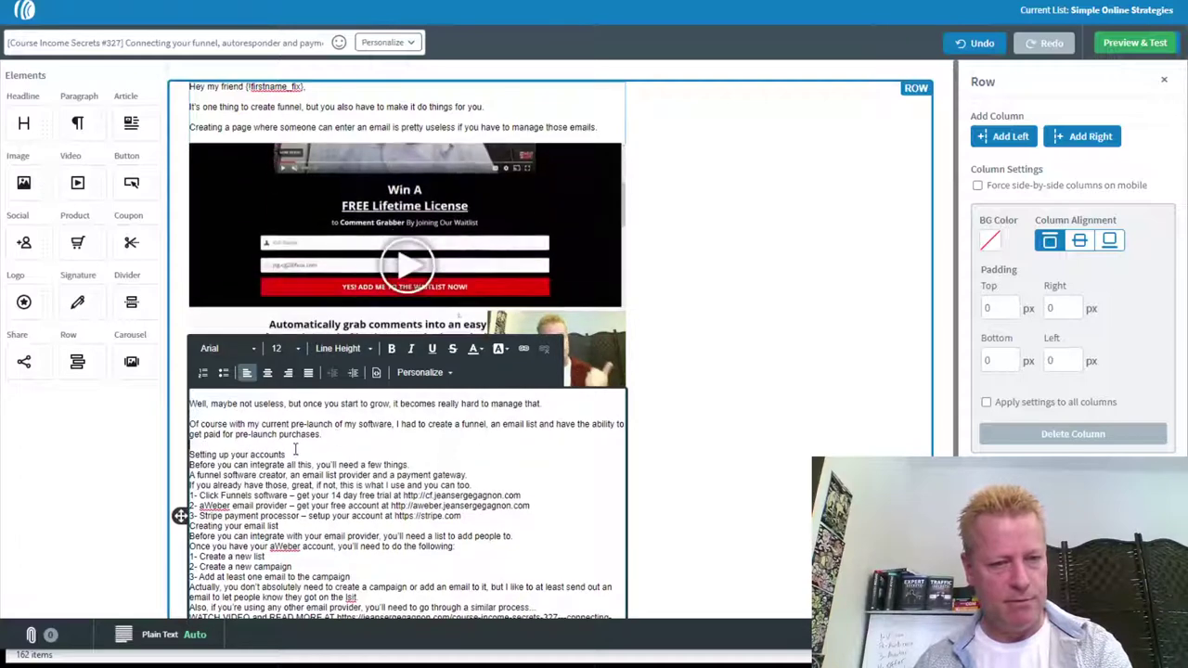
pyautogui.click(440, 467)
pyautogui.press('Return')
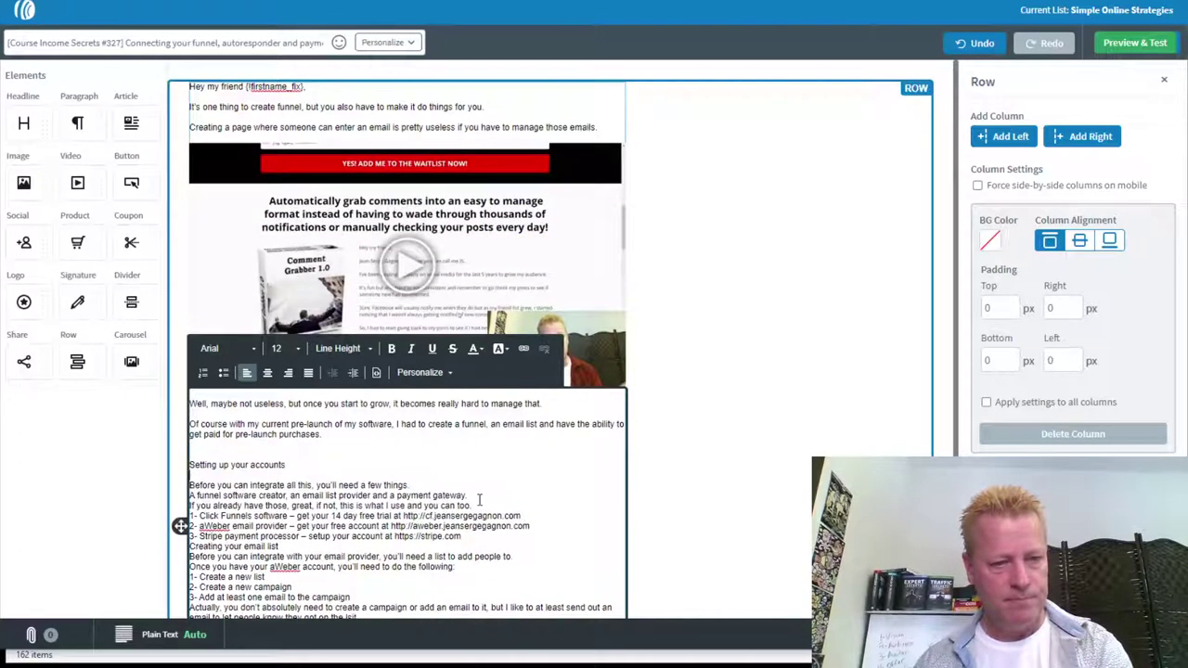
# - Insert blank lines between the paragraphs under "Setting up your accounts" and before and after the numbered Click Funnels, aWeber and Stripe list
pyautogui.click(472, 495)
pyautogui.press('Return')
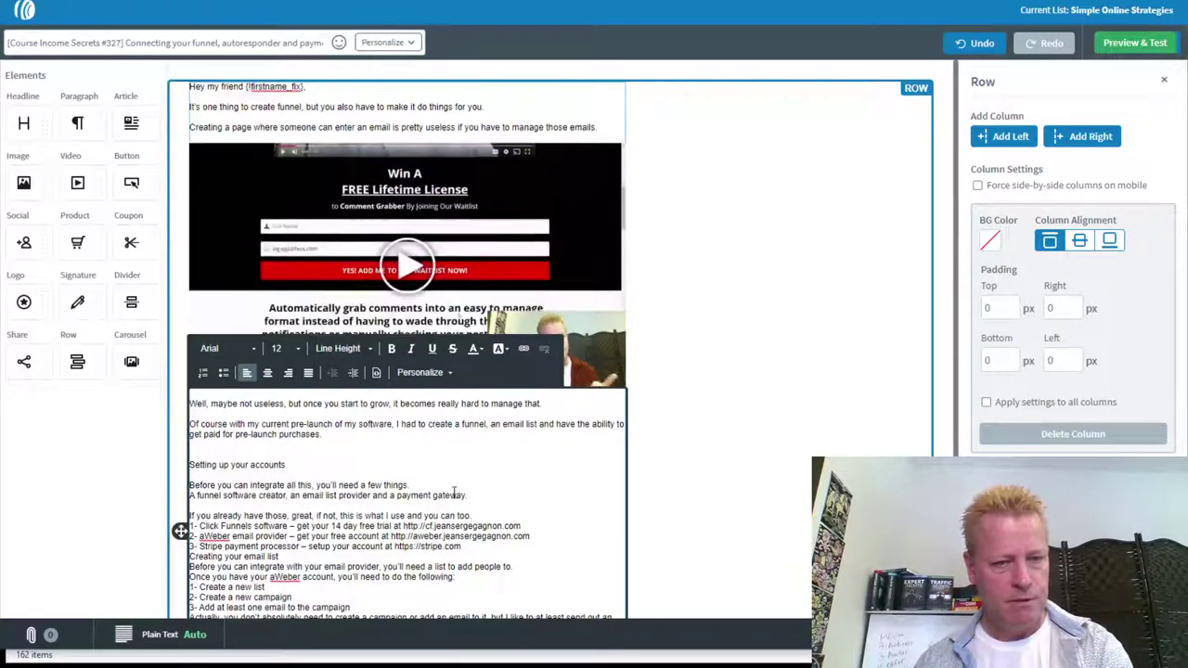
pyautogui.click(409, 485)
pyautogui.press('Return')
pyautogui.click(475, 526)
pyautogui.press('Return')
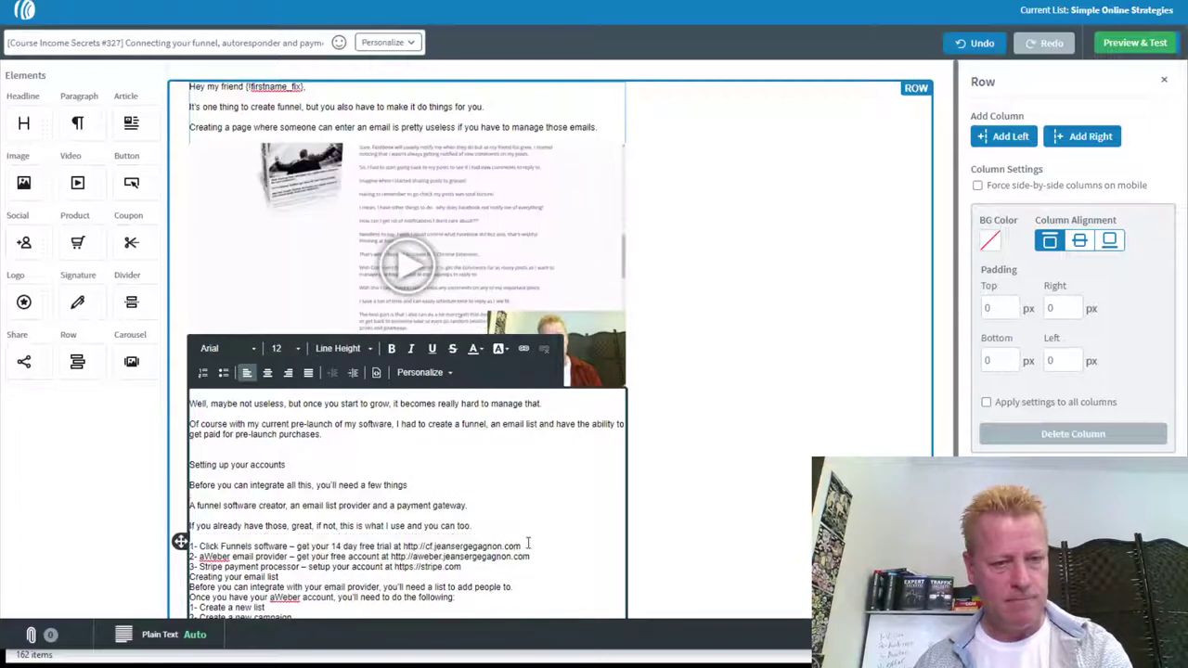
pyautogui.scroll(-1, 531, 547)
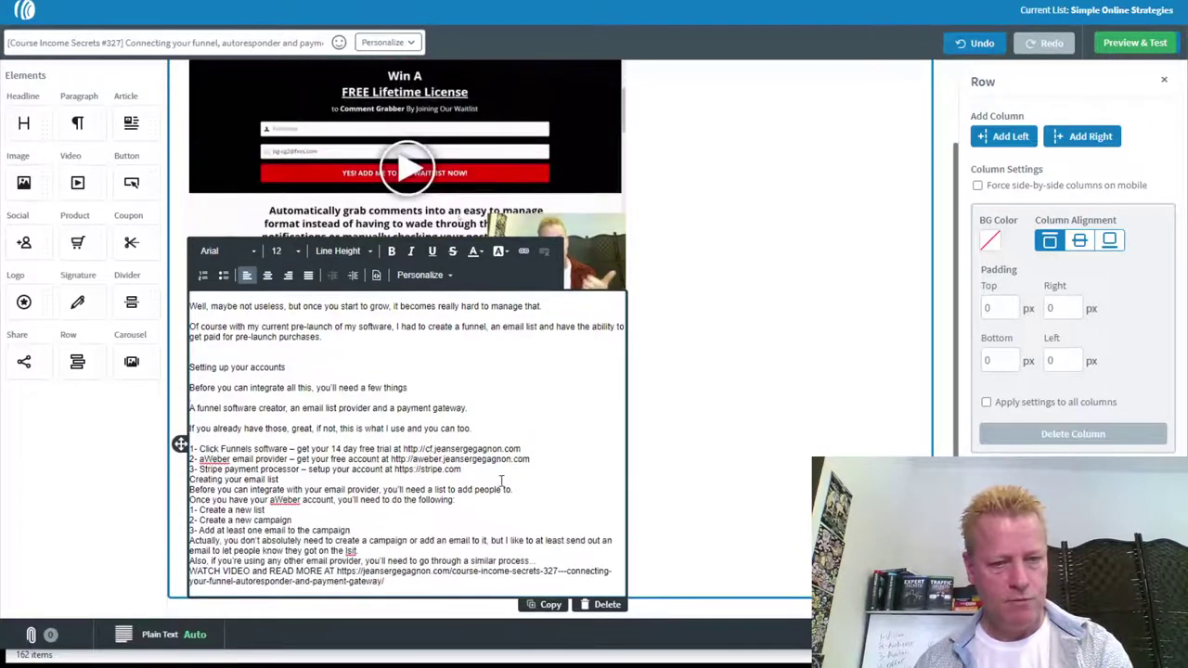
pyautogui.press('Return')
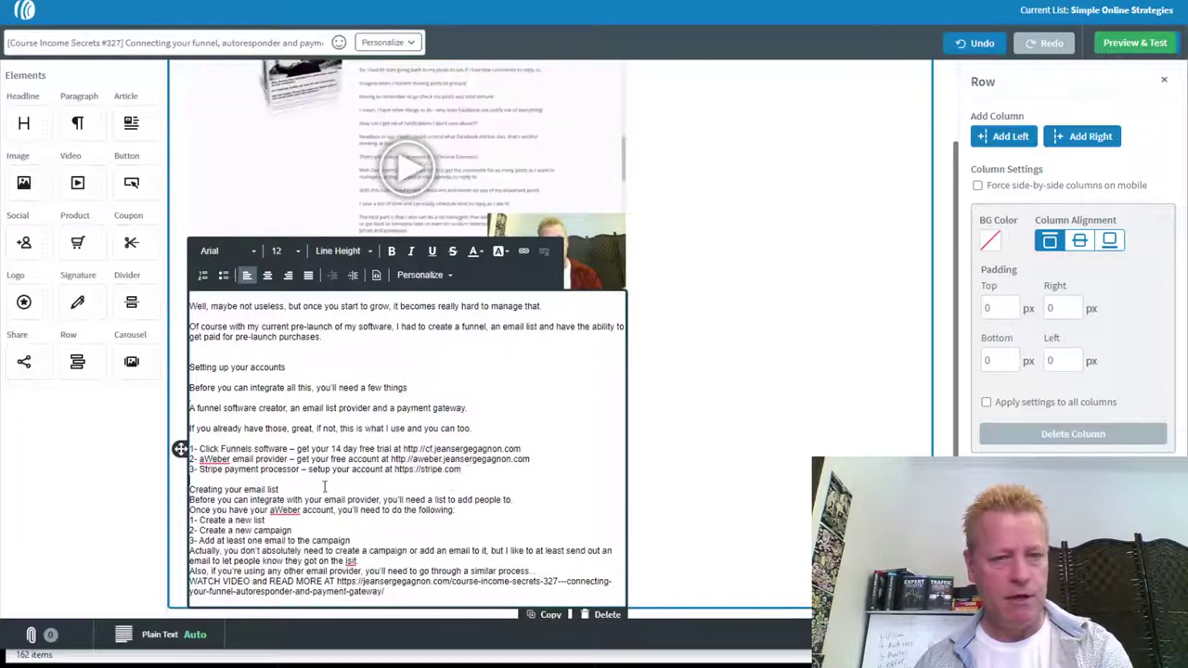
# - Insert blank lines after the "Creating your email list" heading and after each of the two paragraphs below it
pyautogui.click(302, 491)
pyautogui.press('Return')
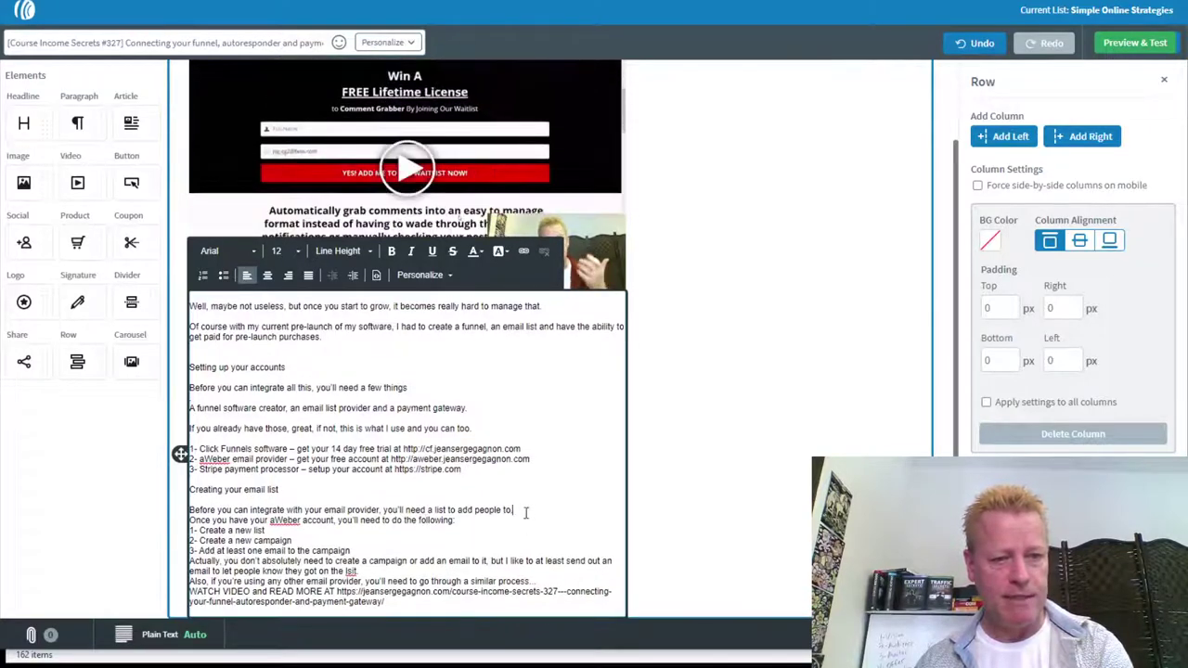
pyautogui.click(529, 510)
pyautogui.press('Return')
pyautogui.click(467, 534)
pyautogui.press('Return')
pyautogui.scroll(-1, 357, 543)
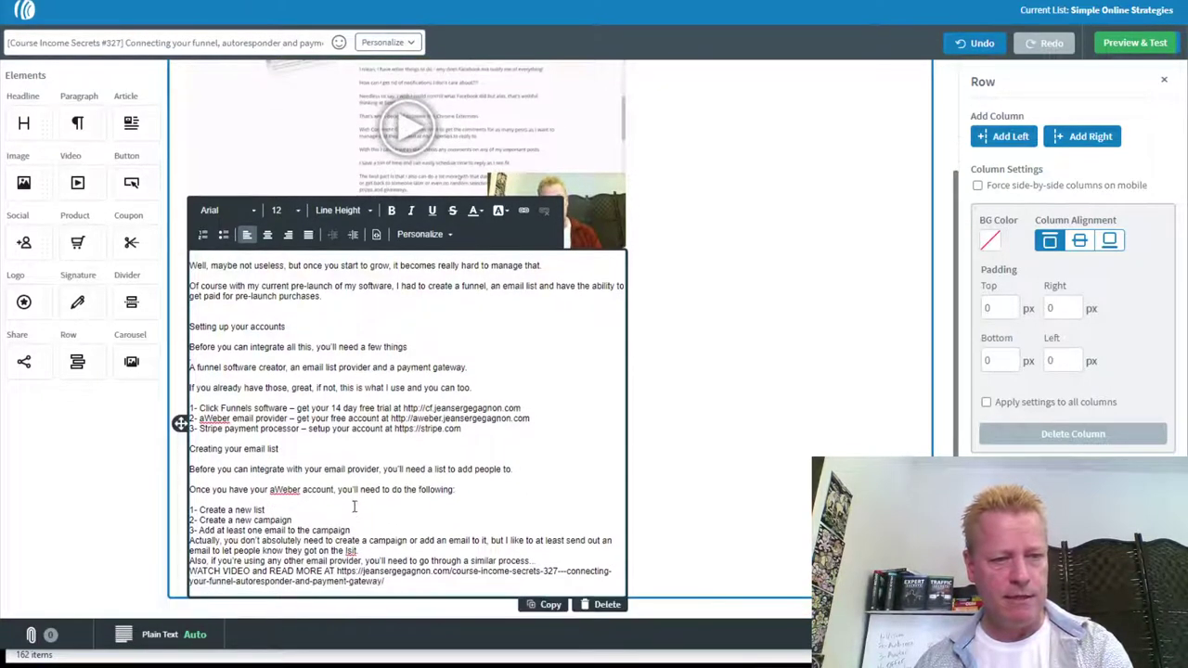
# - Insert blank lines after the numbered list-creation steps and between the closing paragraphs, up to the WATCH VIDEO and READ MORE line
pyautogui.click(377, 532)
pyautogui.press('Return')
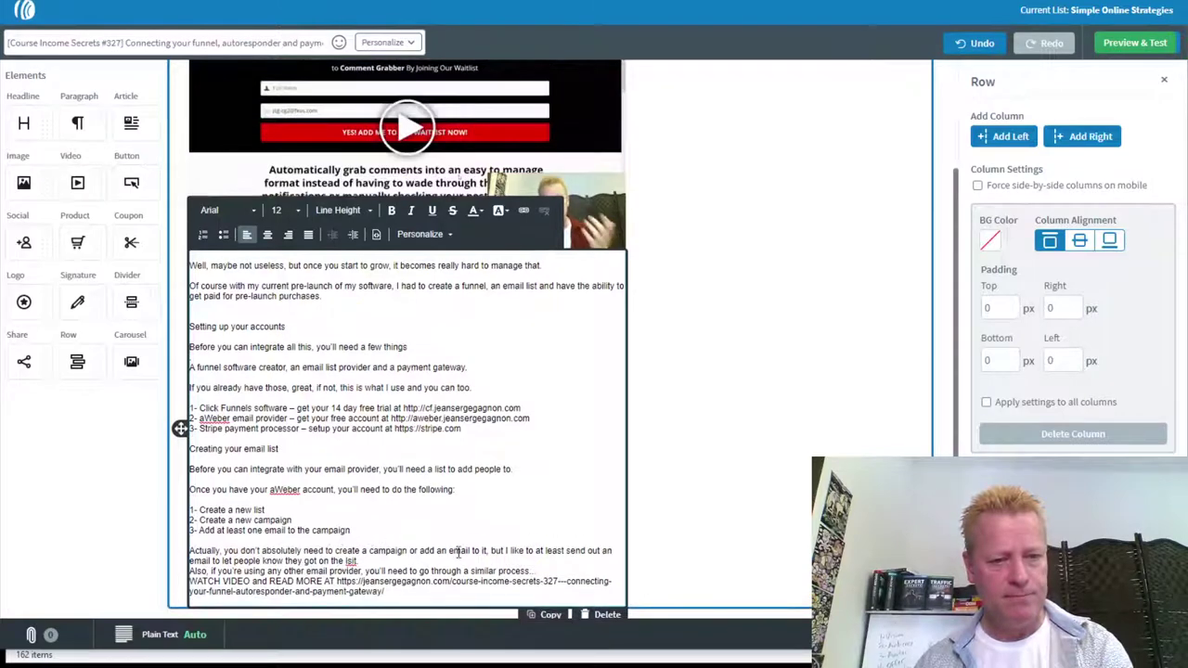
pyautogui.press('Return')
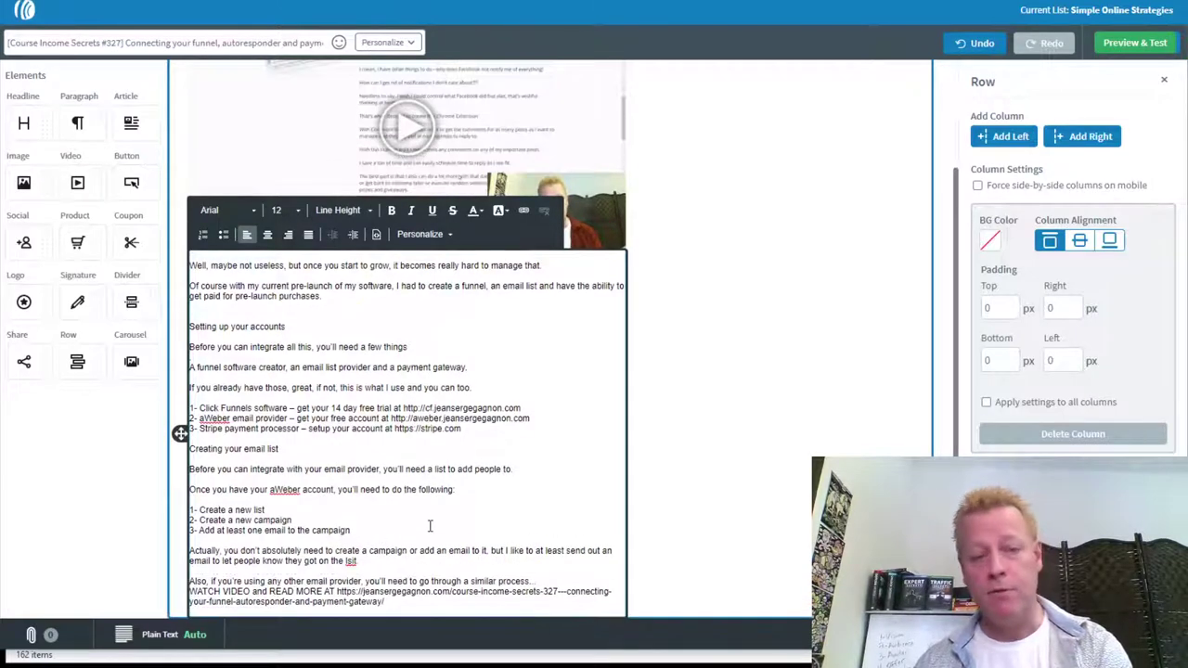
pyautogui.scroll(-1, 427, 538)
pyautogui.click(557, 563)
pyautogui.press('Return')
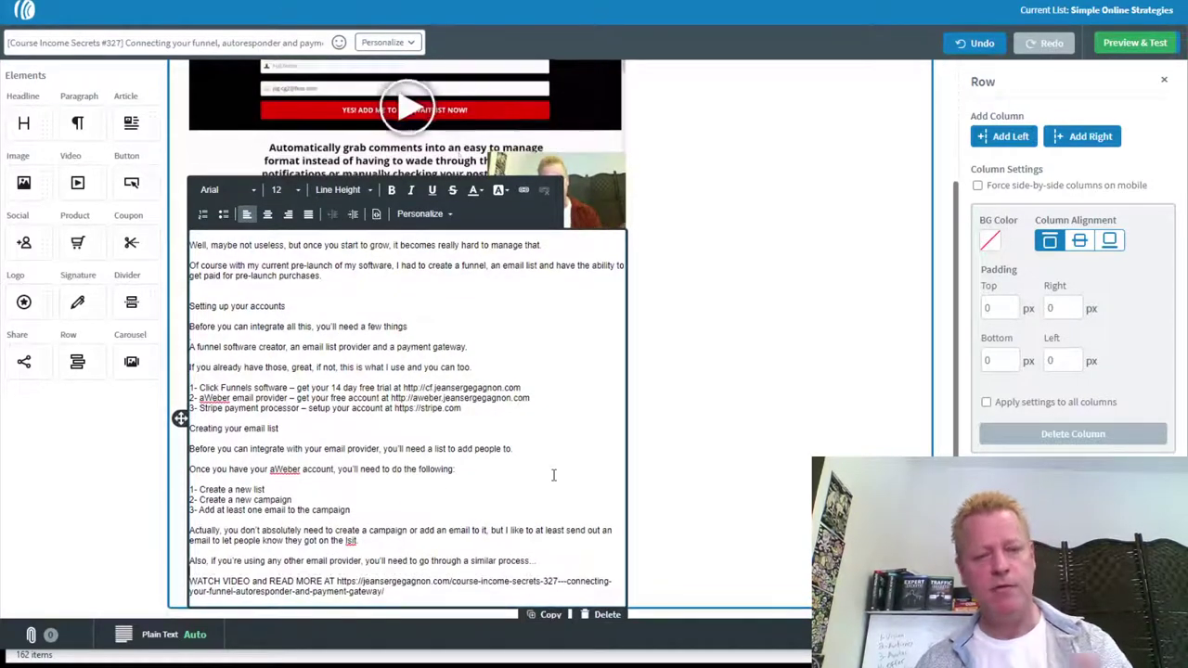
# - Copy the blog post address and turn the whole "WATCH VIDEO and READ MORE AT" line into a link to it
pyautogui.moveTo(400, 587); pyautogui.dragTo(338, 578)
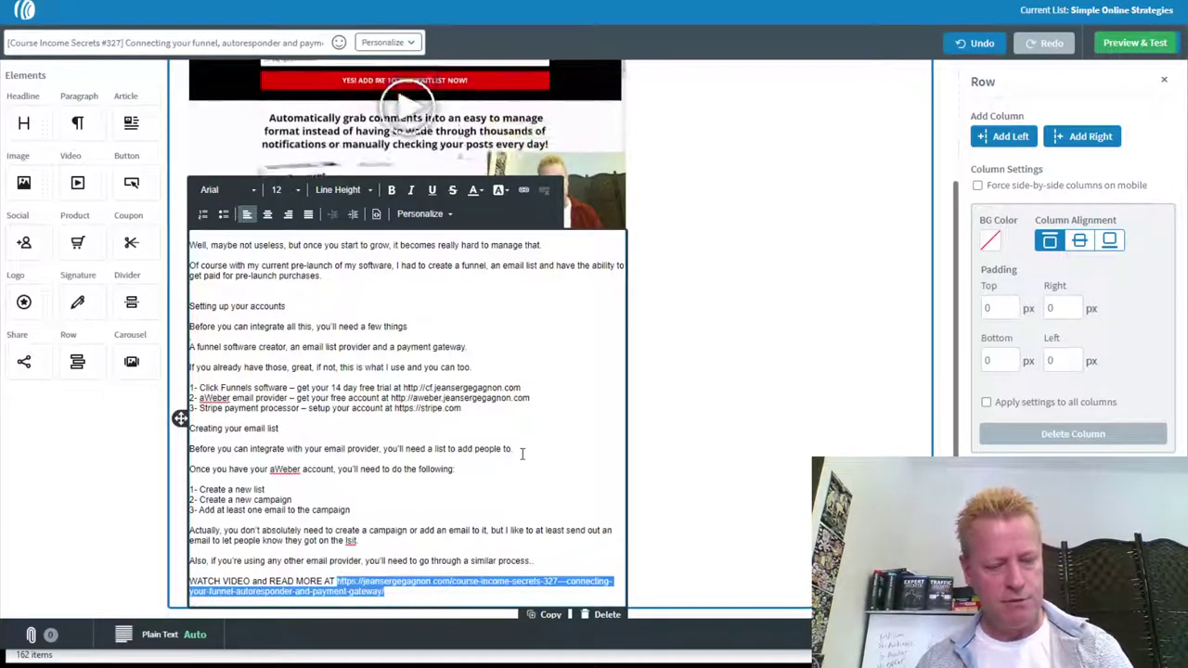
pyautogui.click(464, 522)
pyautogui.moveTo(398, 599); pyautogui.dragTo(189, 574)
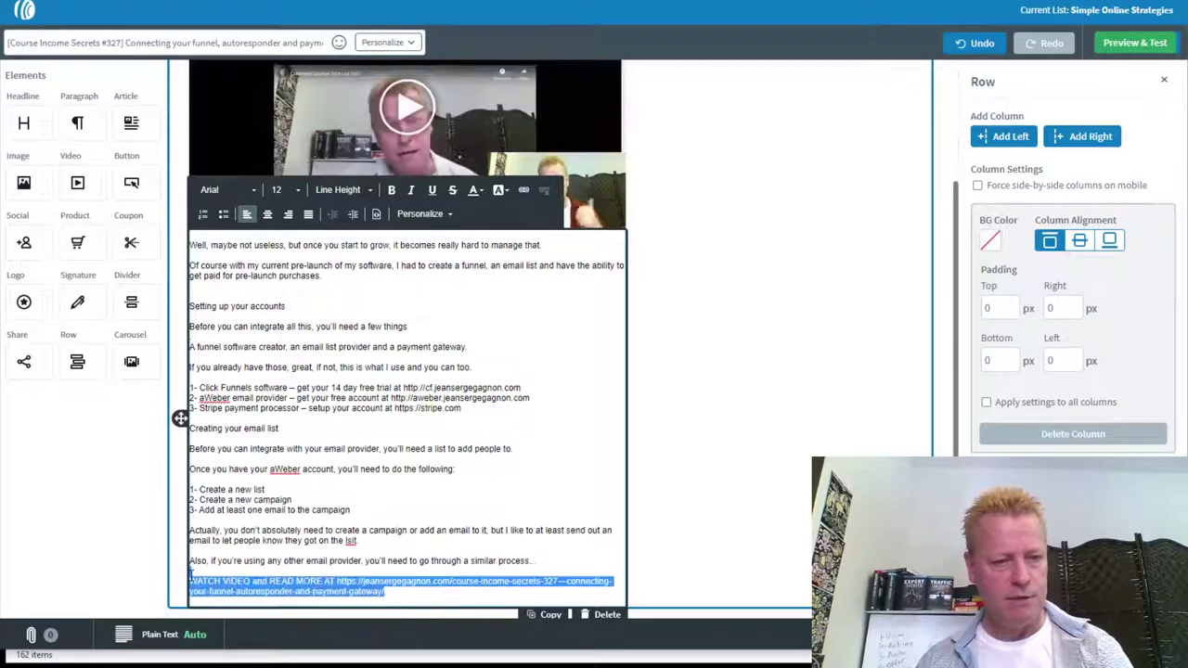
pyautogui.click(524, 191)
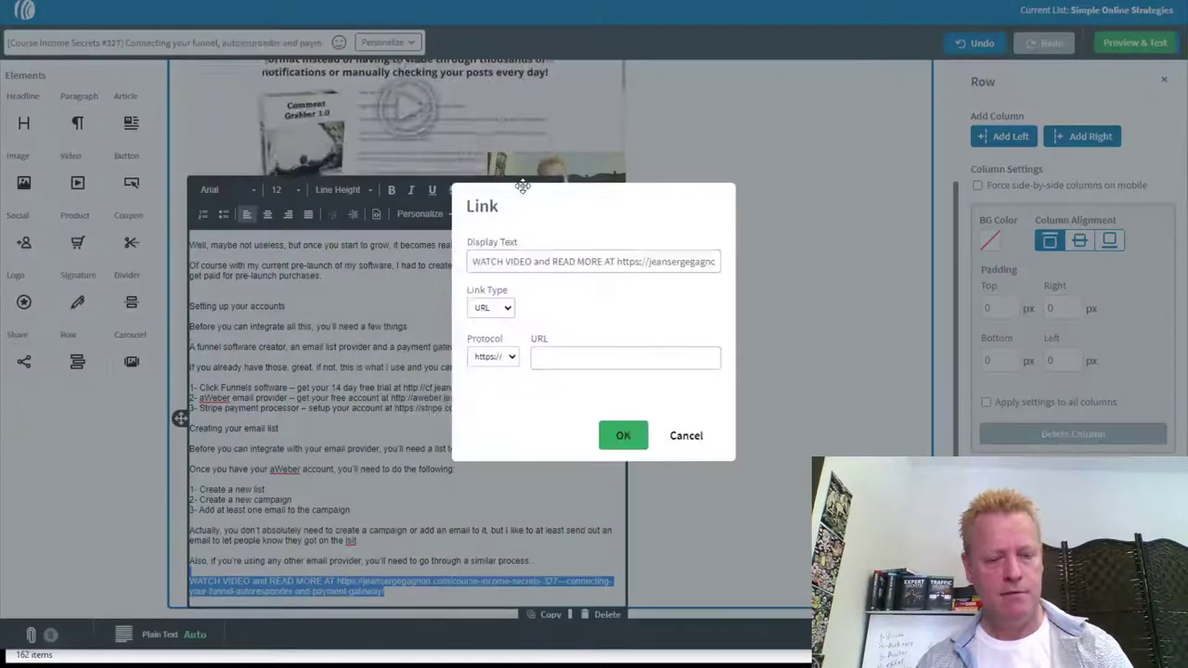
pyautogui.click(623, 434)
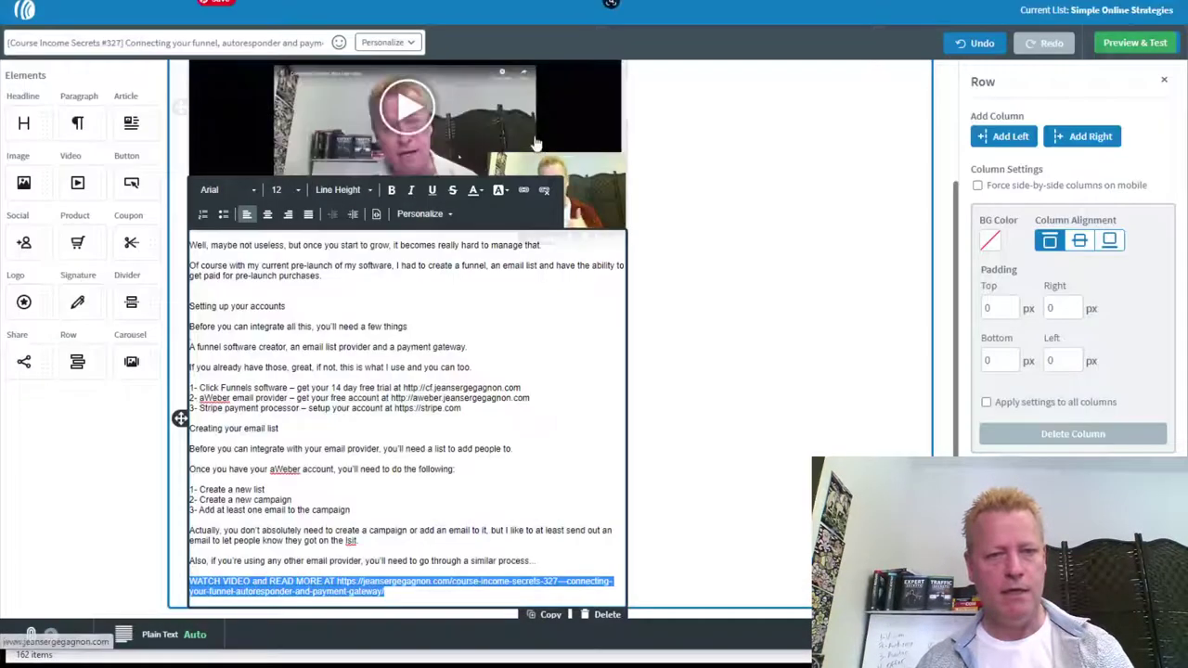
# - Replace the preview image's link with the copied blog post address
pyautogui.tripleClick(1057, 250)
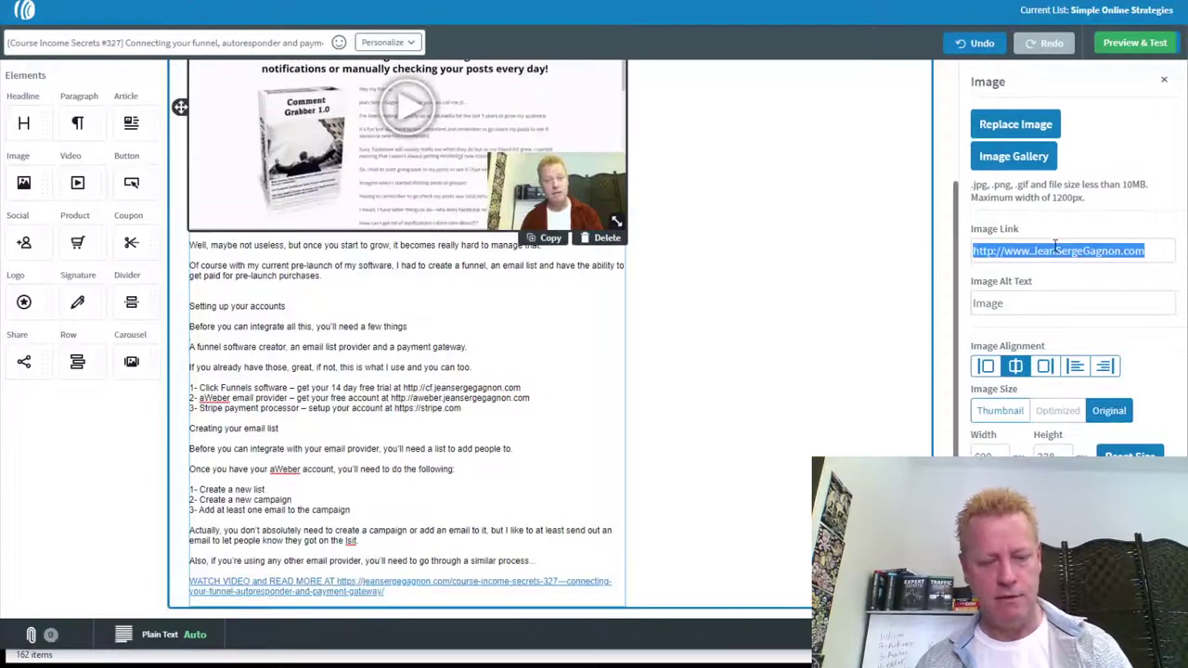
pyautogui.hotkey('ctrl', 'v')
pyautogui.click(701, 291)
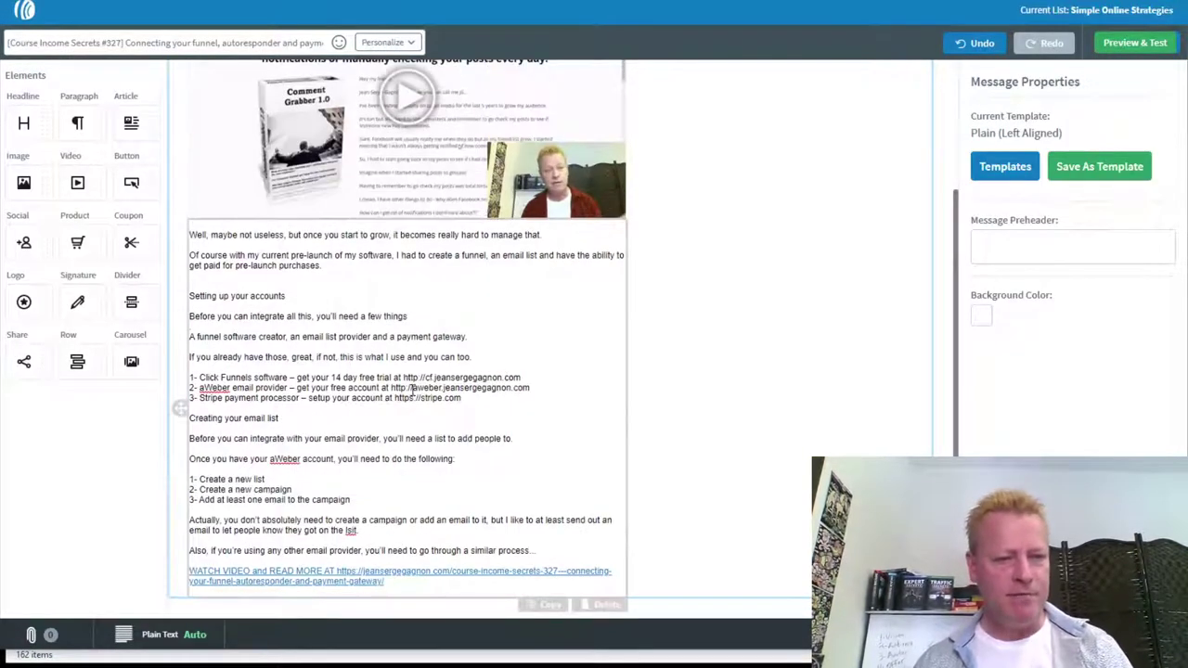
# - Link the "aWeber email provider – get your free account at" text, including its address, to the aWeber address written in that line
pyautogui.moveTo(471, 388); pyautogui.dragTo(536, 387)
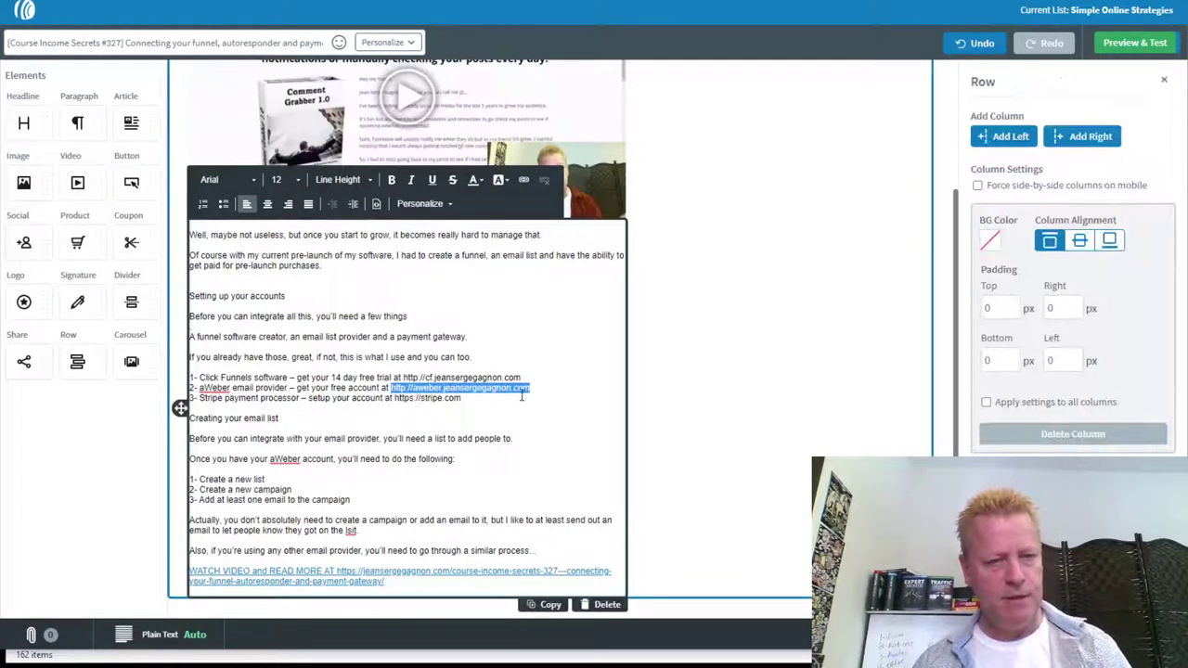
pyautogui.click(463, 397)
pyautogui.moveTo(198, 388); pyautogui.dragTo(527, 393)
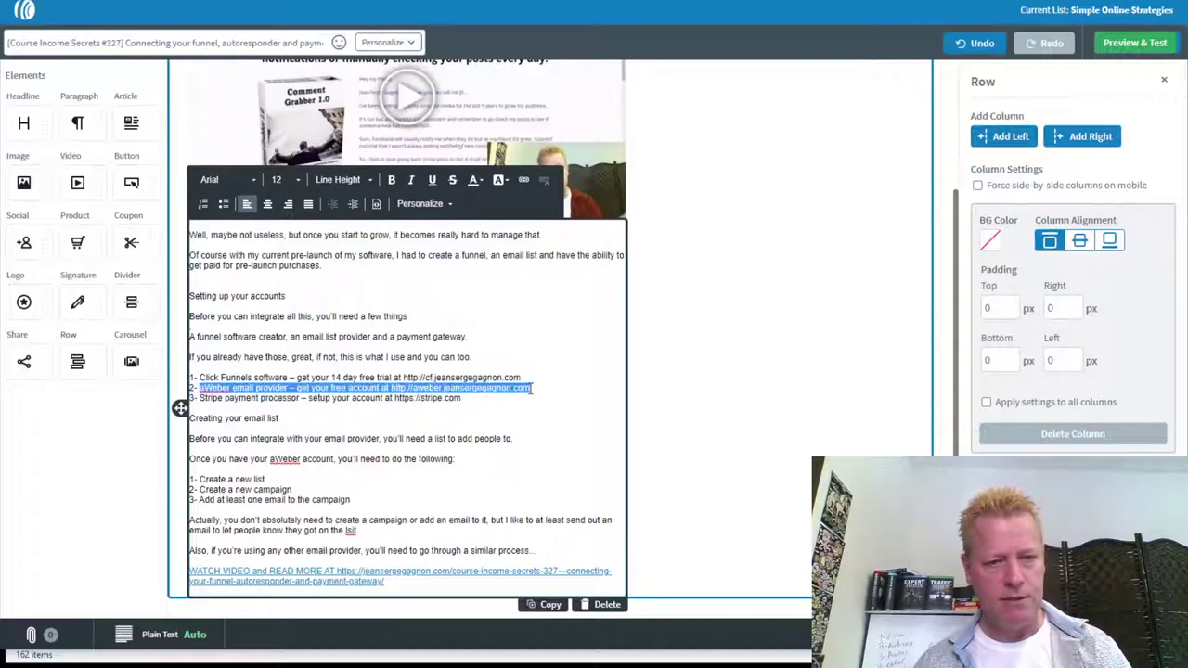
pyautogui.click(525, 188)
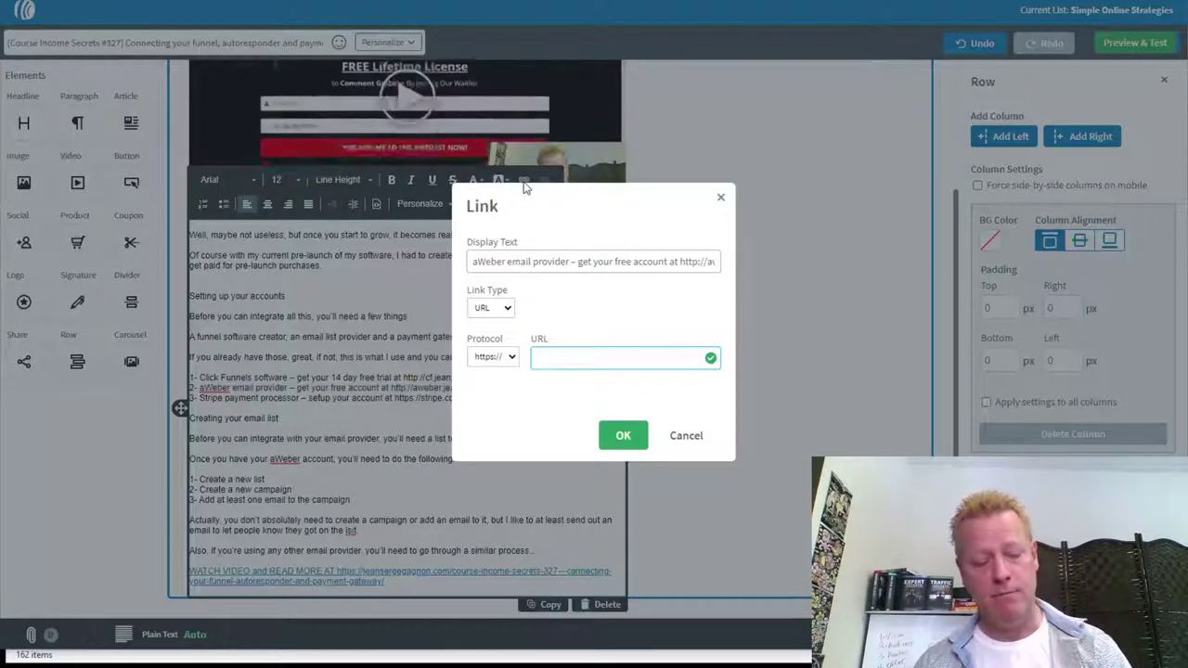
pyautogui.write('aweber.jeansergegagnon.com')
pyautogui.click(620, 438)
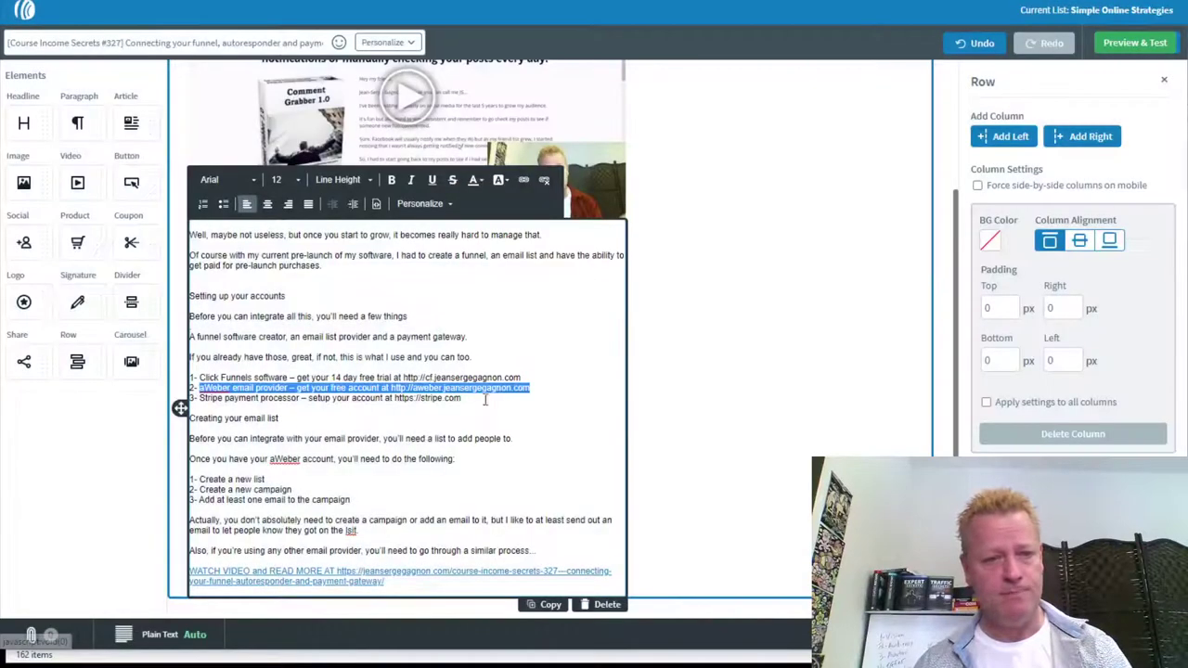
pyautogui.moveTo(461, 397); pyautogui.dragTo(399, 401)
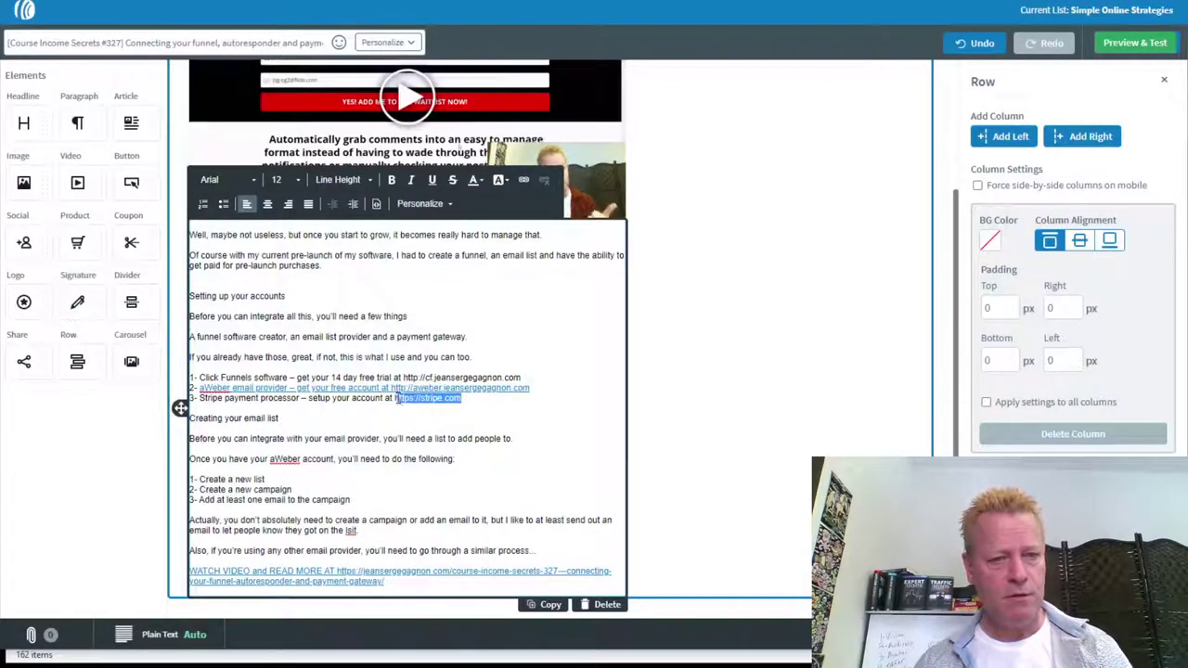
pyautogui.click(478, 391)
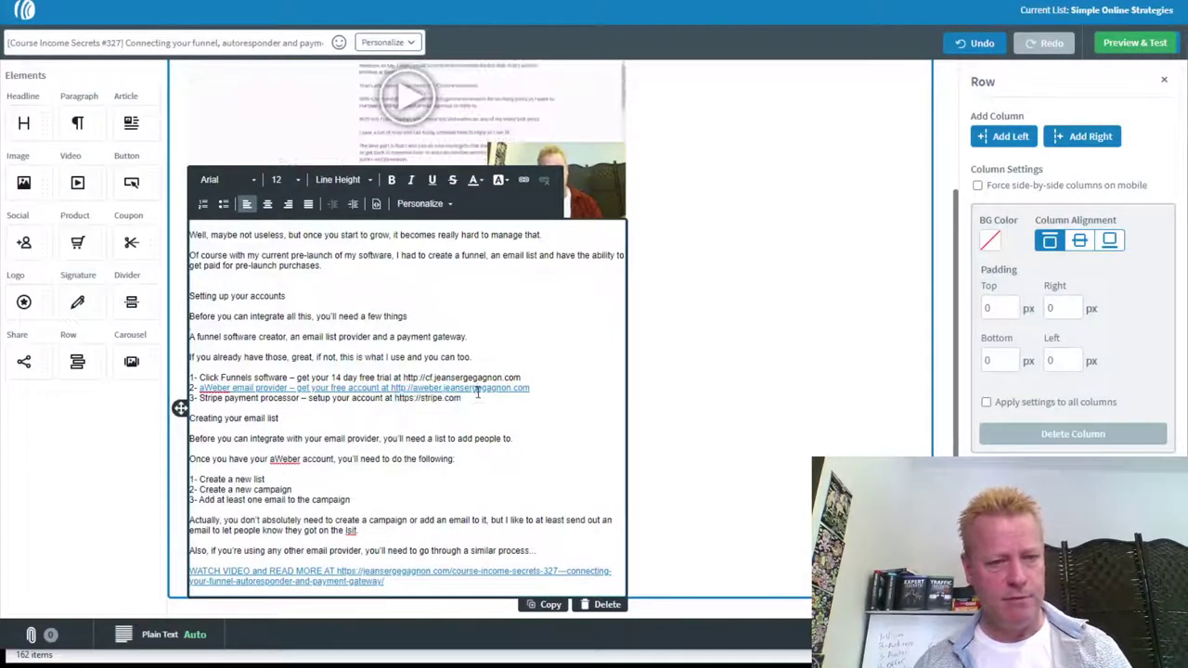
pyautogui.moveTo(466, 397); pyautogui.dragTo(331, 399)
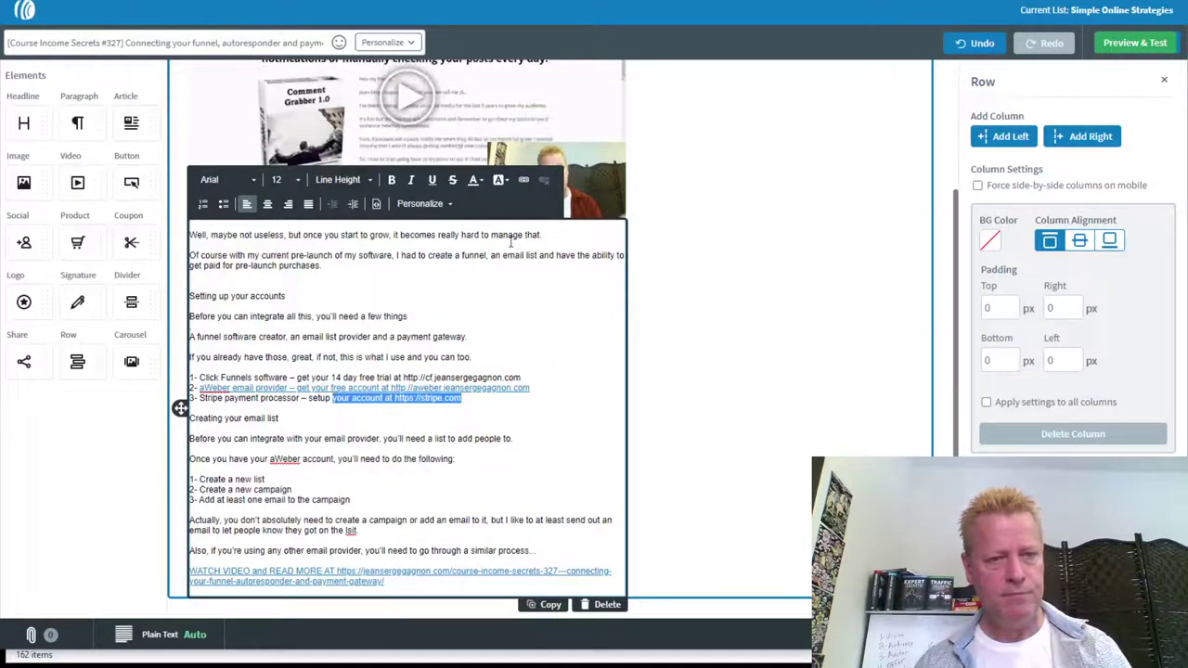
pyautogui.click(524, 179)
pyautogui.click(622, 436)
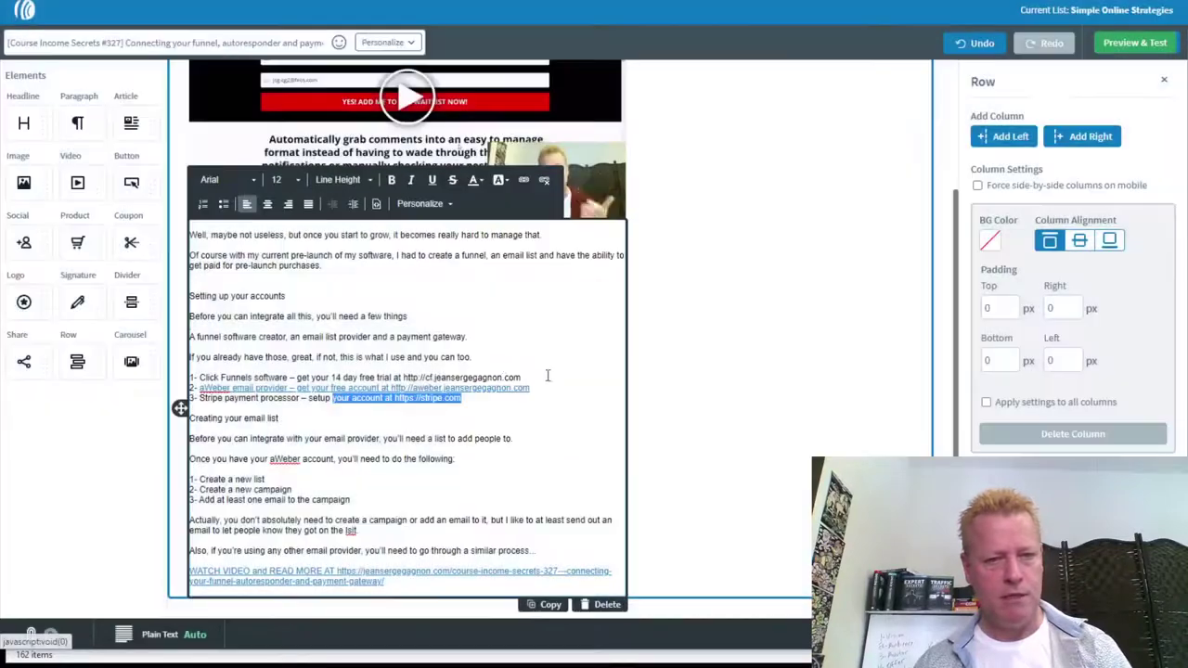
# - Link the "Click Funnels software – get your 14 day free trial at" text, including its address, to the address written in that line
pyautogui.moveTo(404, 378); pyautogui.dragTo(199, 378)
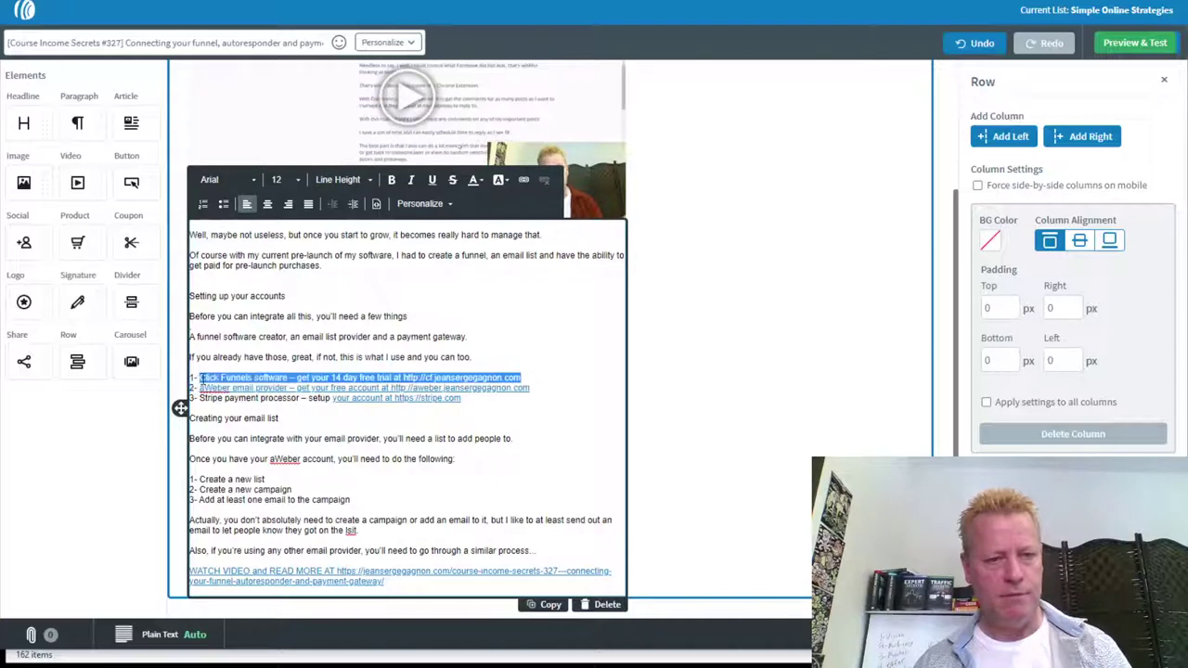
pyautogui.click(525, 180)
pyautogui.write('cf.jeansergegagnon.com')
pyautogui.click(638, 444)
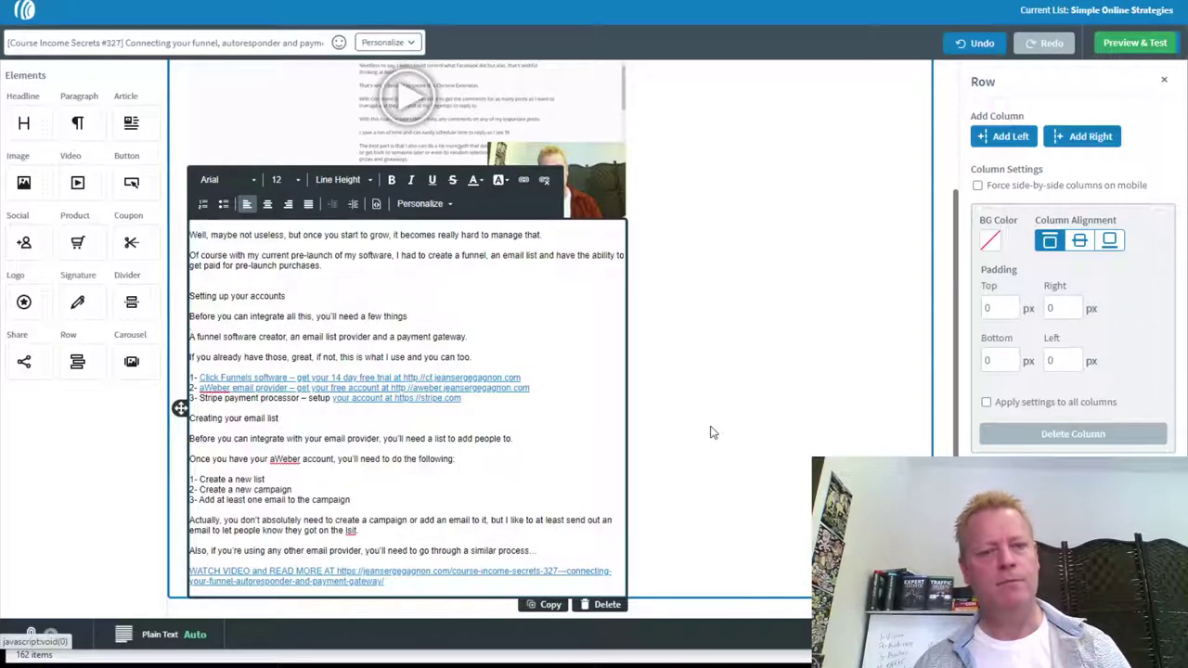
# - Finish editing the message, go back to the drafts, and open the broadcast scheduling settings for the Course Income Secrets #327 draft
pyautogui.click(687, 406)
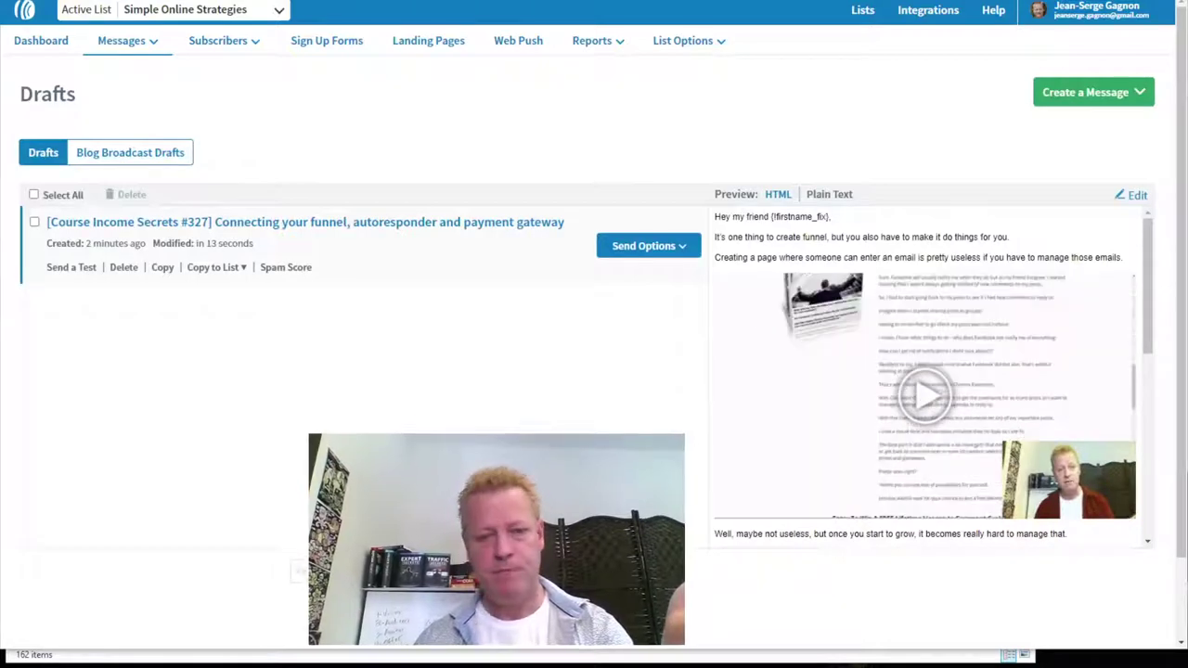
pyautogui.click(680, 249)
pyautogui.click(668, 273)
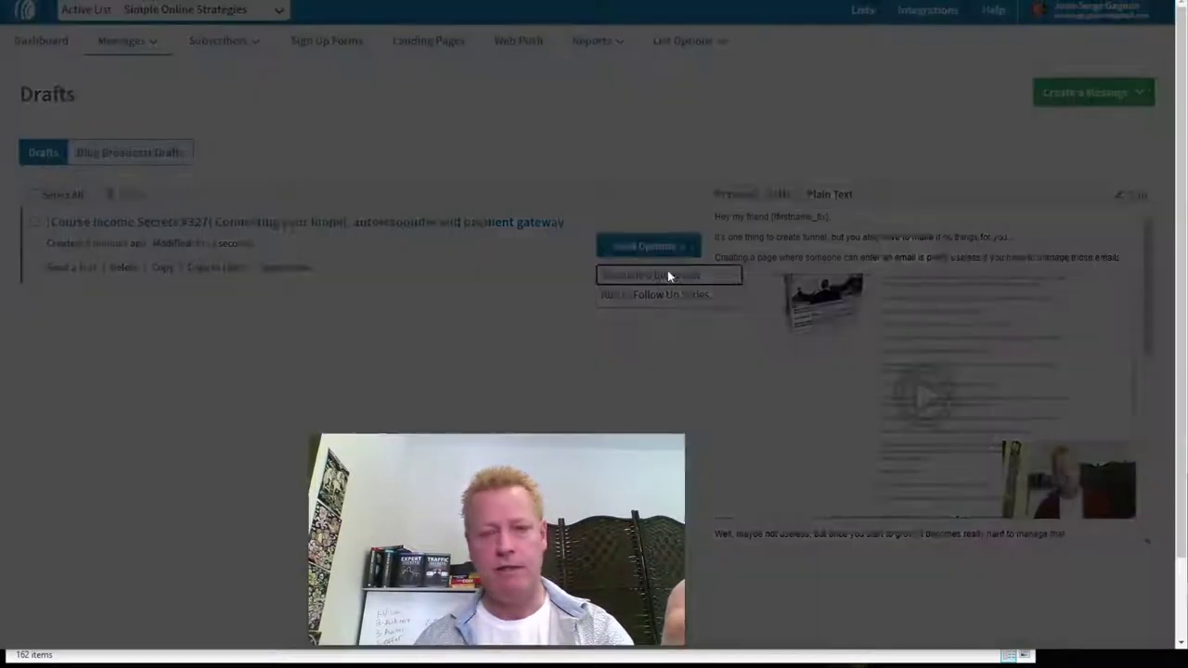
# - Share the broadcast on the owner's Facebook and Twitter accounts and apply the sharing settings
pyautogui.click(896, 158)
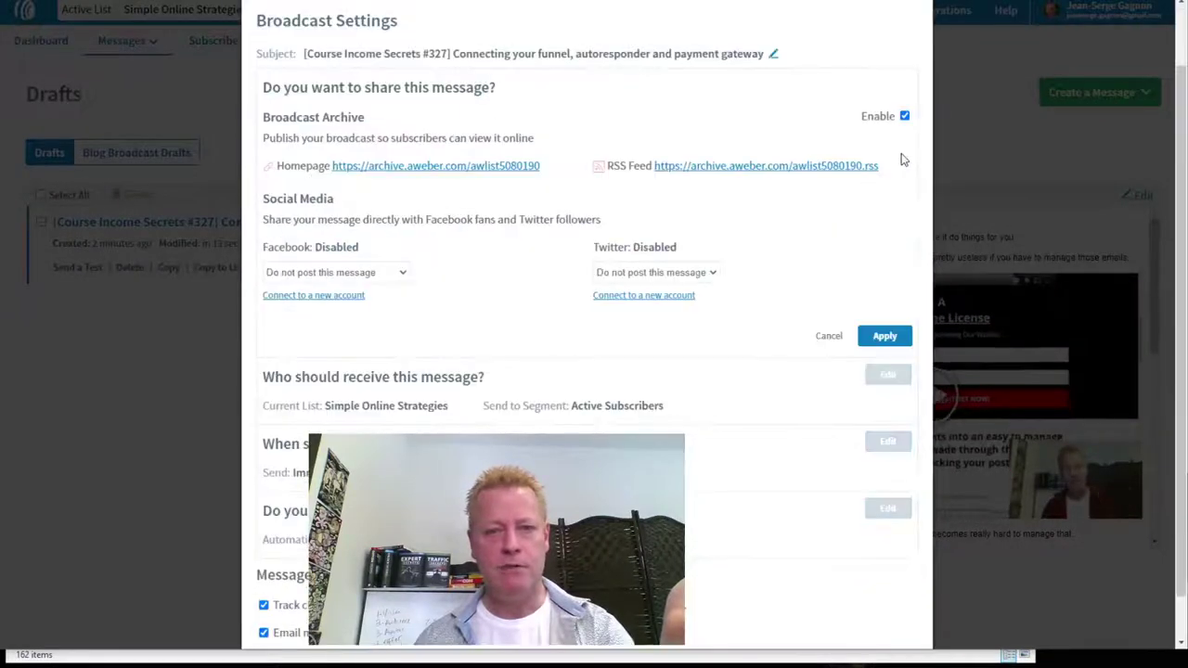
pyautogui.click(364, 272)
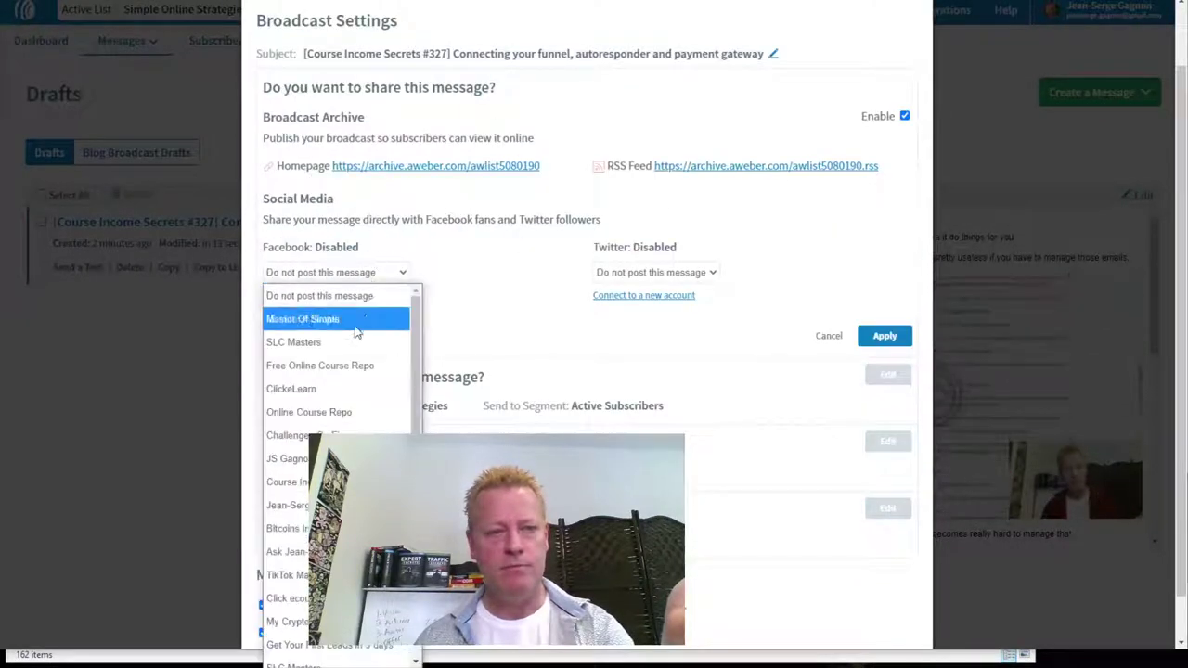
pyautogui.click(343, 453)
pyautogui.click(640, 273)
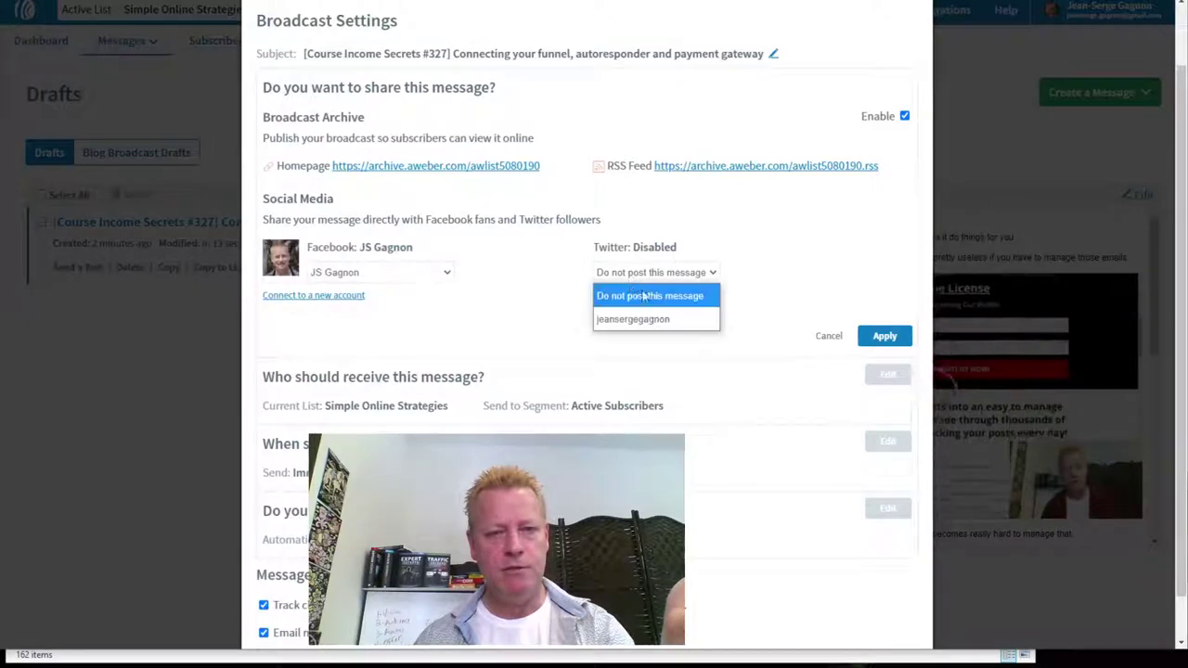
pyautogui.click(636, 325)
pyautogui.click(881, 337)
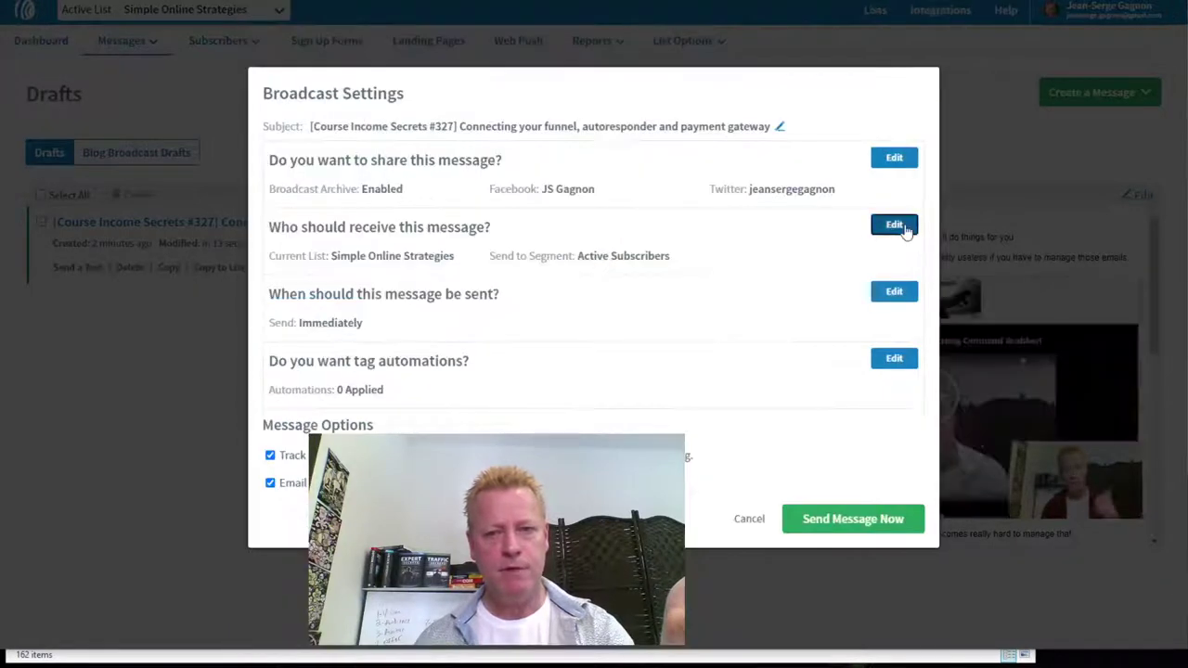
# - Send the broadcast to the "seinfeld tag" segment, include subscribers on all lists, and apply the recipient settings
pyautogui.click(896, 225)
pyautogui.click(814, 186)
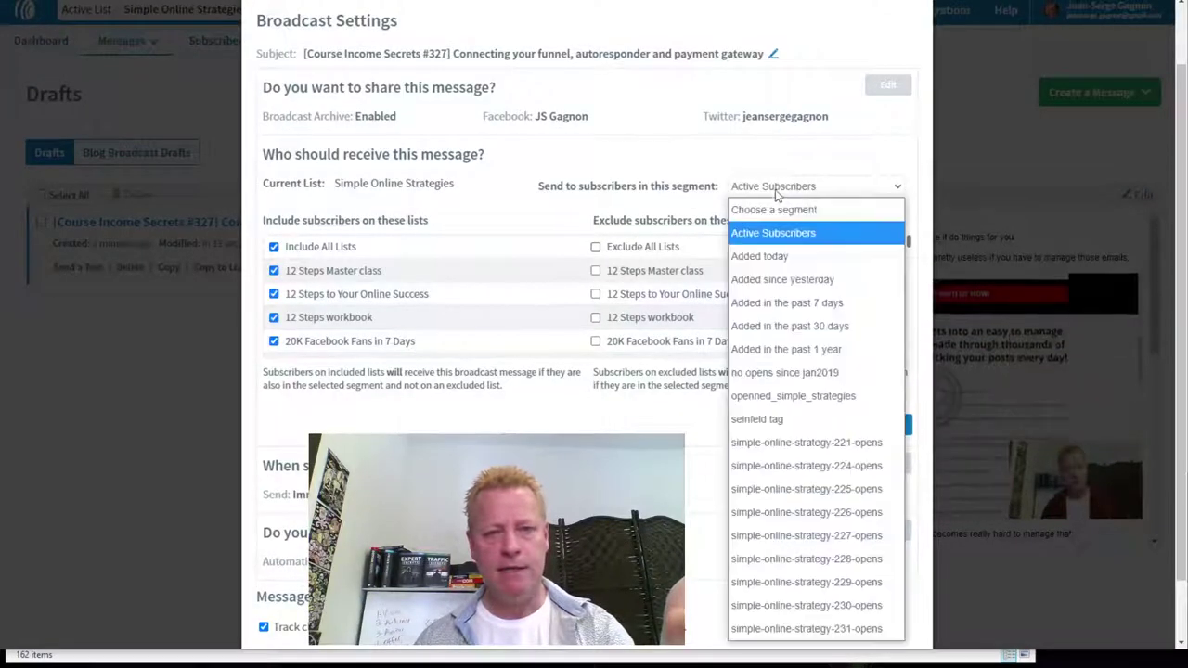
pyautogui.click(760, 417)
pyautogui.click(884, 426)
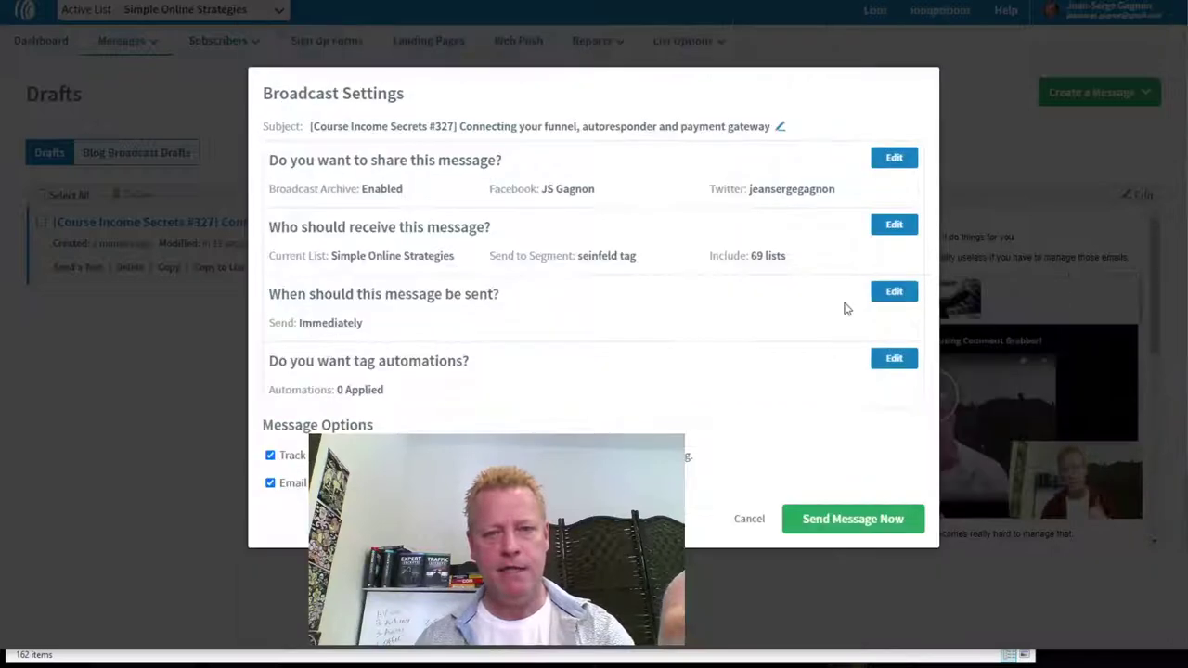
# - Set the send time to February 16, 2021 at 7:30 am in the (GMT -5:00) Eastern Time zone and apply it
pyautogui.click(896, 293)
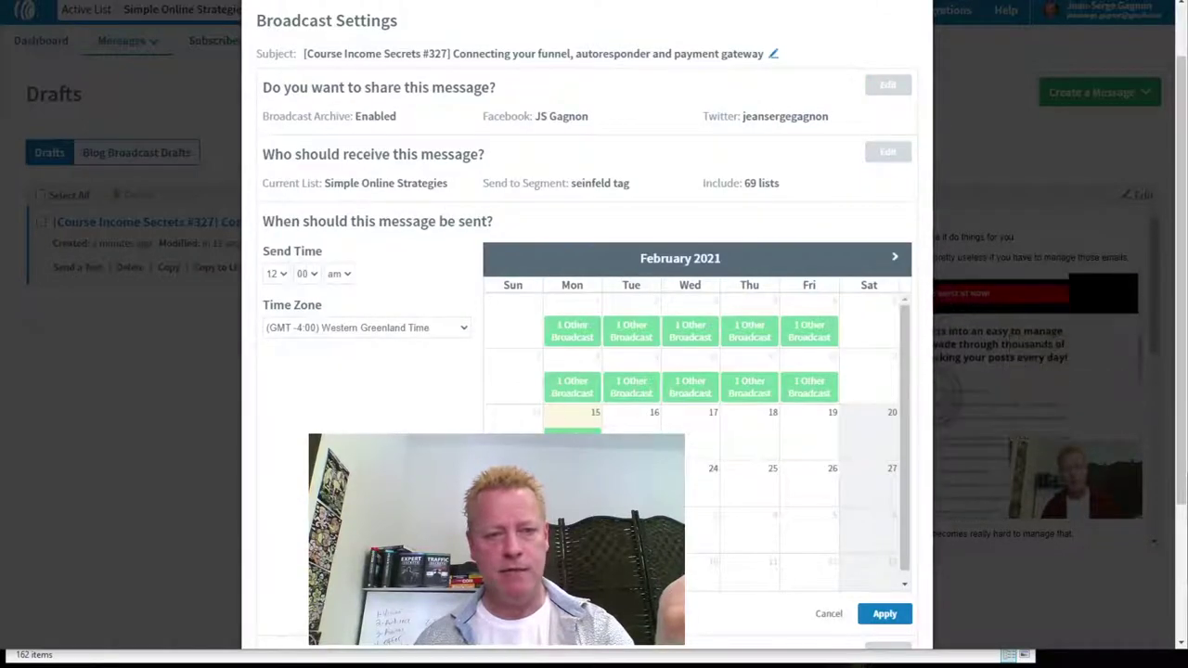
pyautogui.click(285, 276)
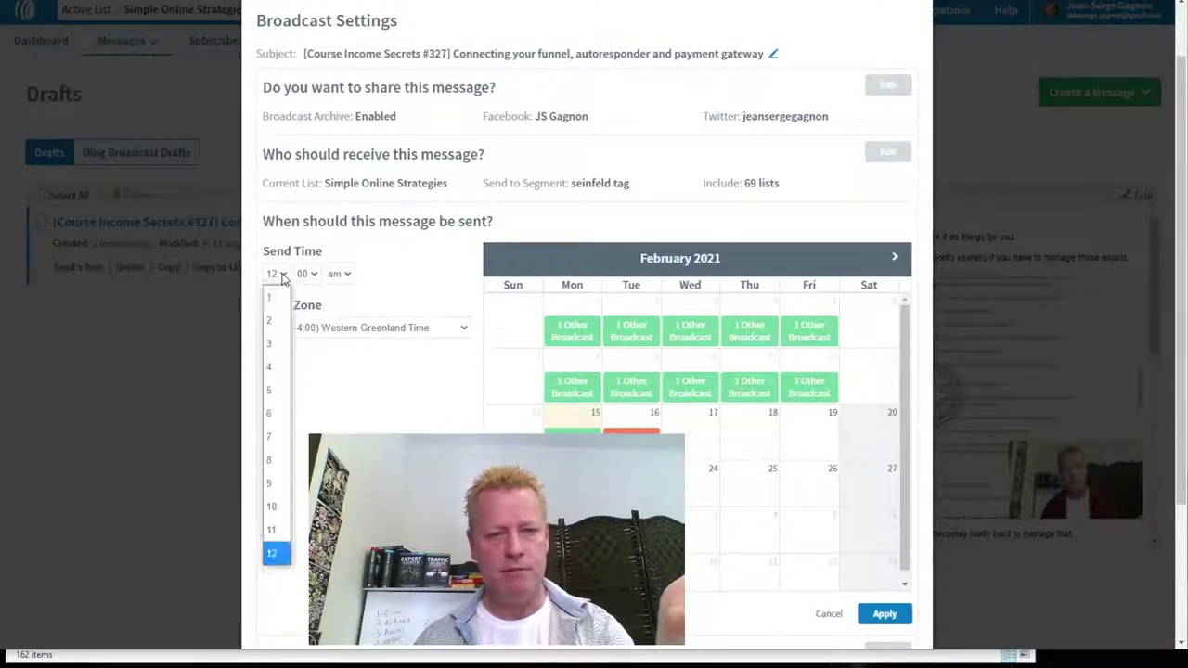
pyautogui.click(286, 417)
pyautogui.click(309, 274)
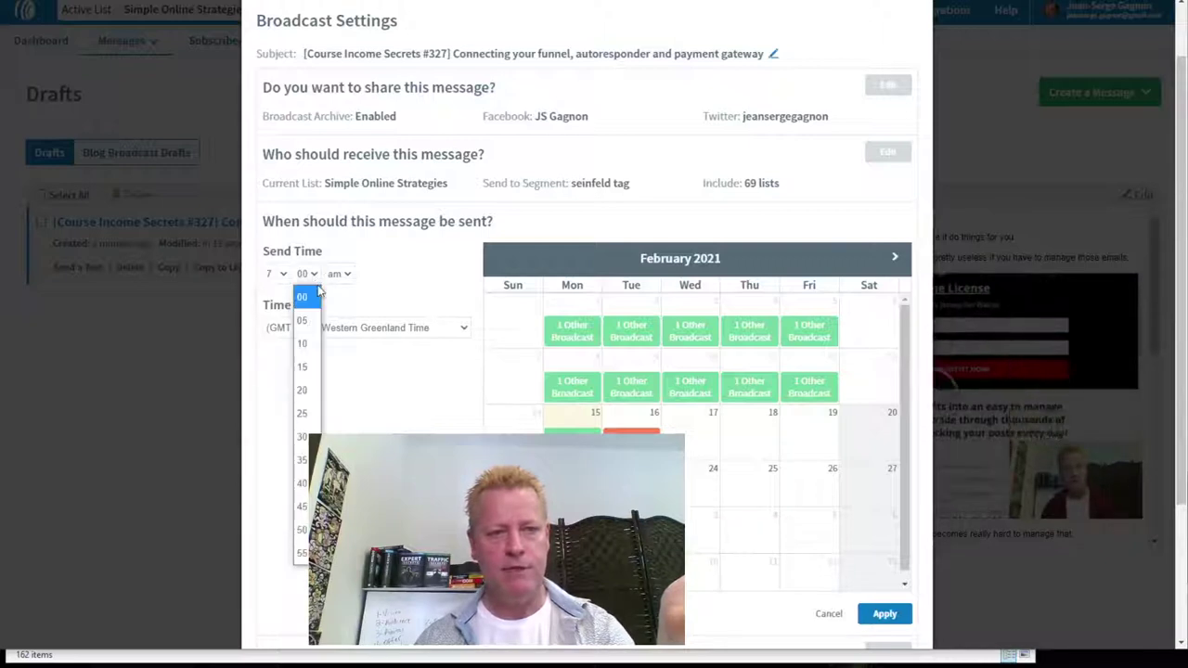
pyautogui.click(303, 436)
pyautogui.scroll(-1, 385, 334)
pyautogui.click(385, 255)
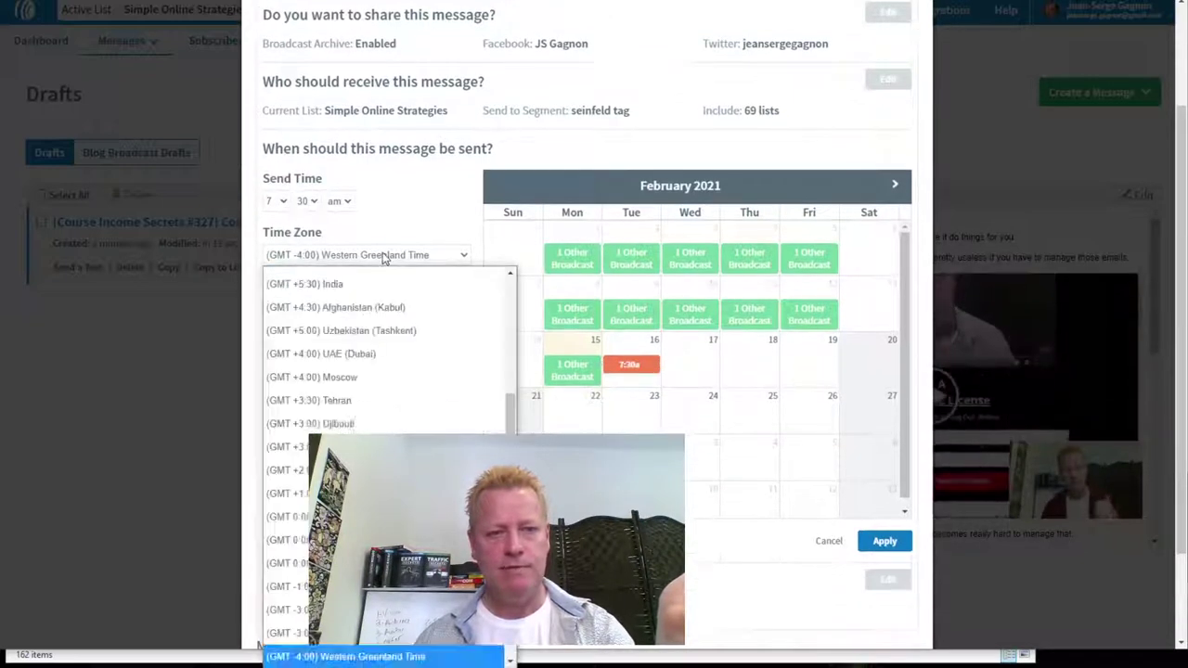
pyautogui.scroll(-3, 320, 436)
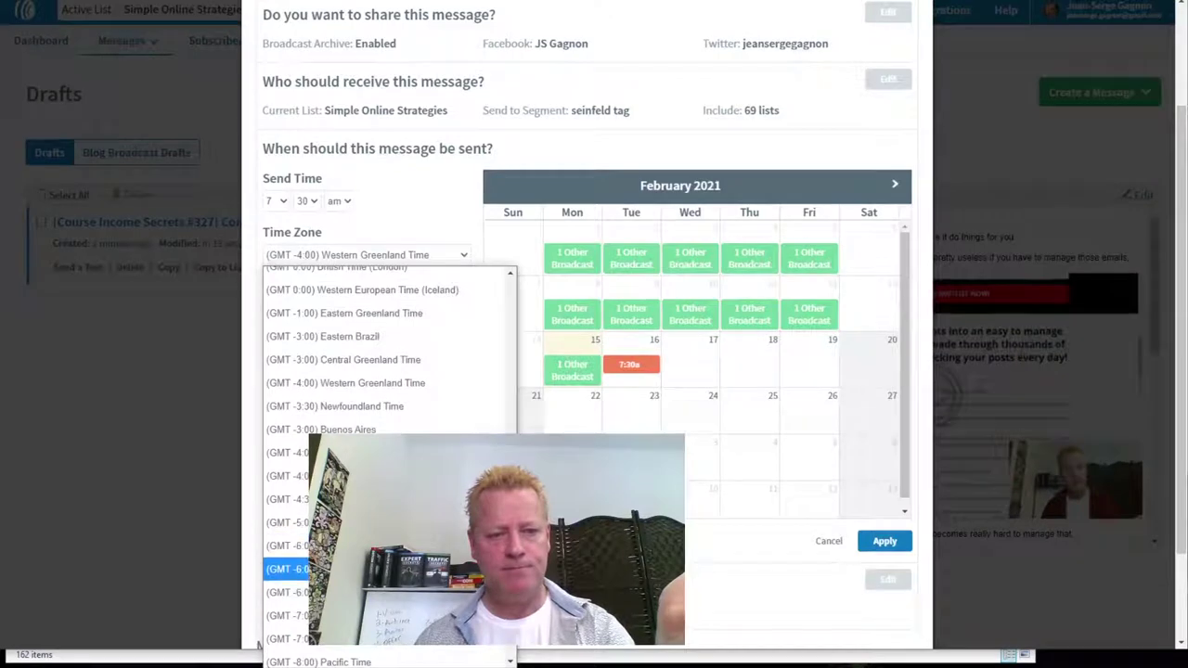
pyautogui.click(371, 522)
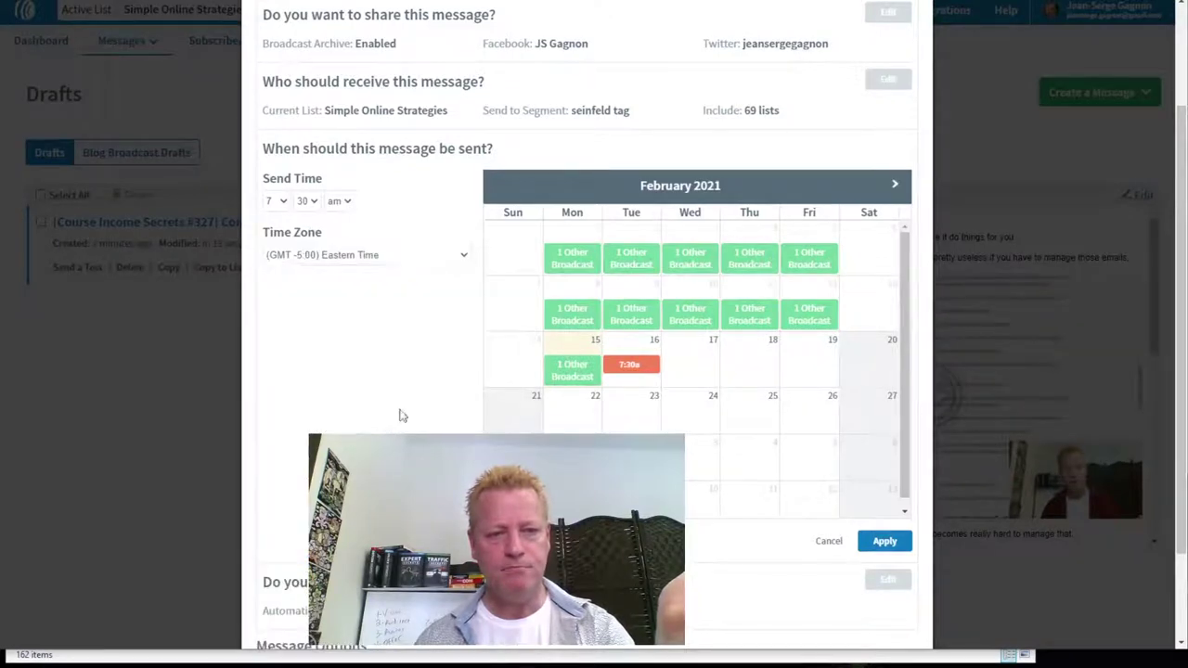
pyautogui.click(884, 540)
# - Add an open automation that gives subscribers who open the message the openned_email tag
pyautogui.click(904, 360)
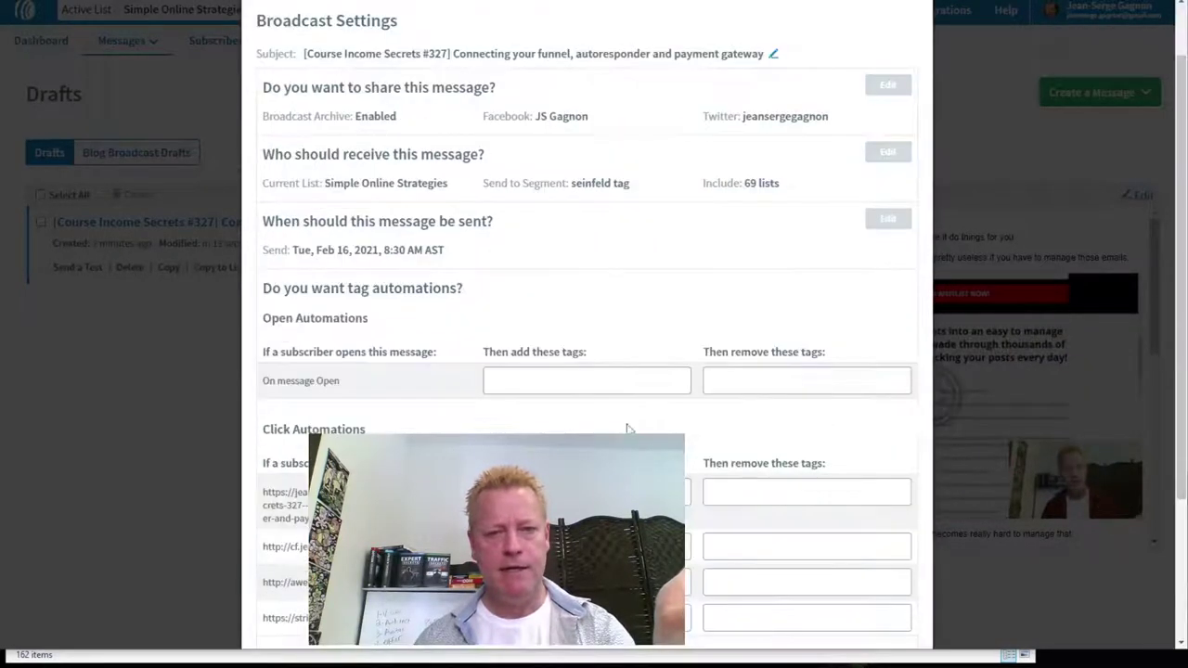
pyautogui.click(577, 376)
pyautogui.write('op')
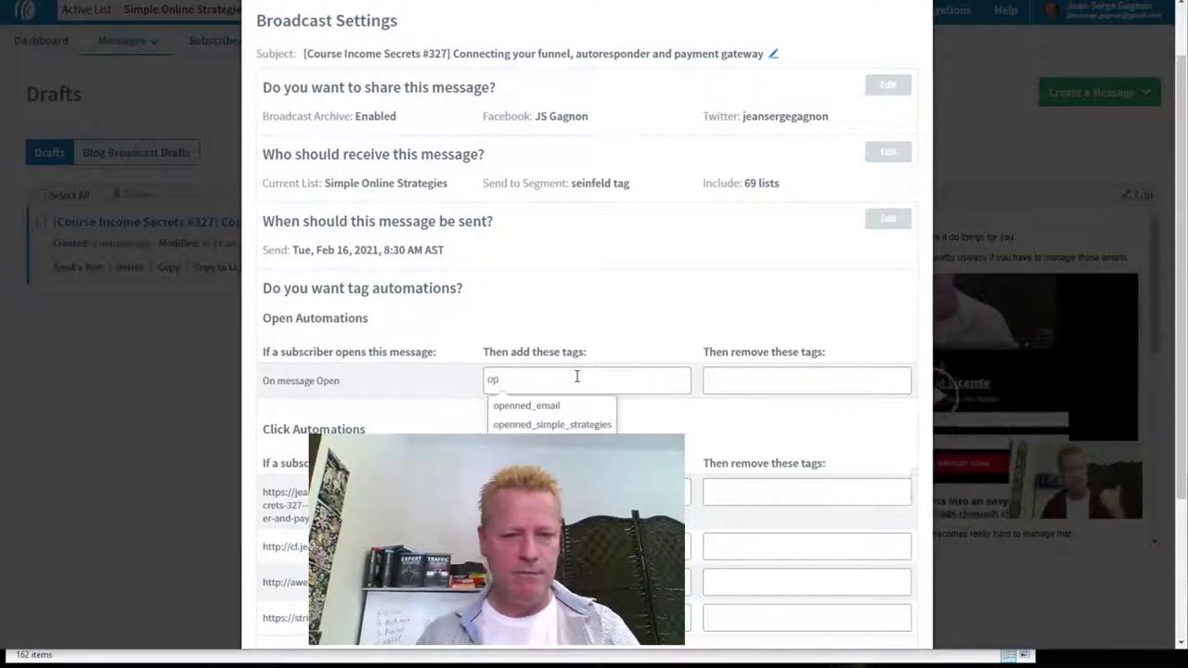
pyautogui.click(524, 405)
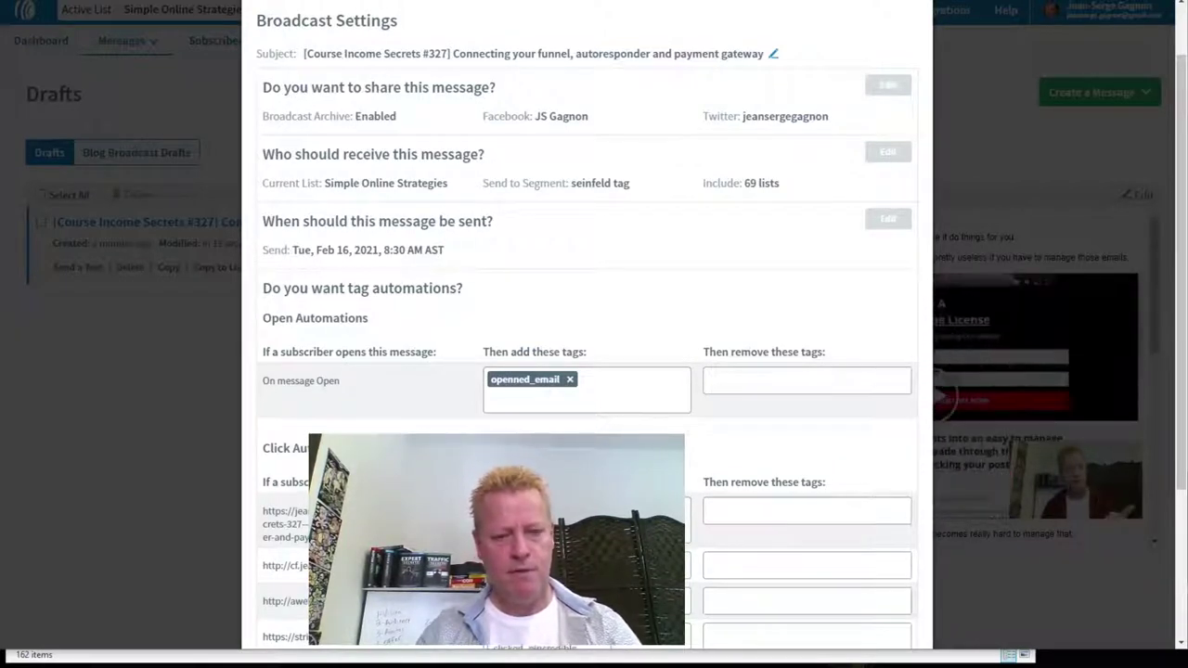
# - Add the click automation tags clicked_video for the blog post link and clicked_clickfunnels for the Click Funnels link, and apply the tag automations
pyautogui.scroll(-3, 587, 324)
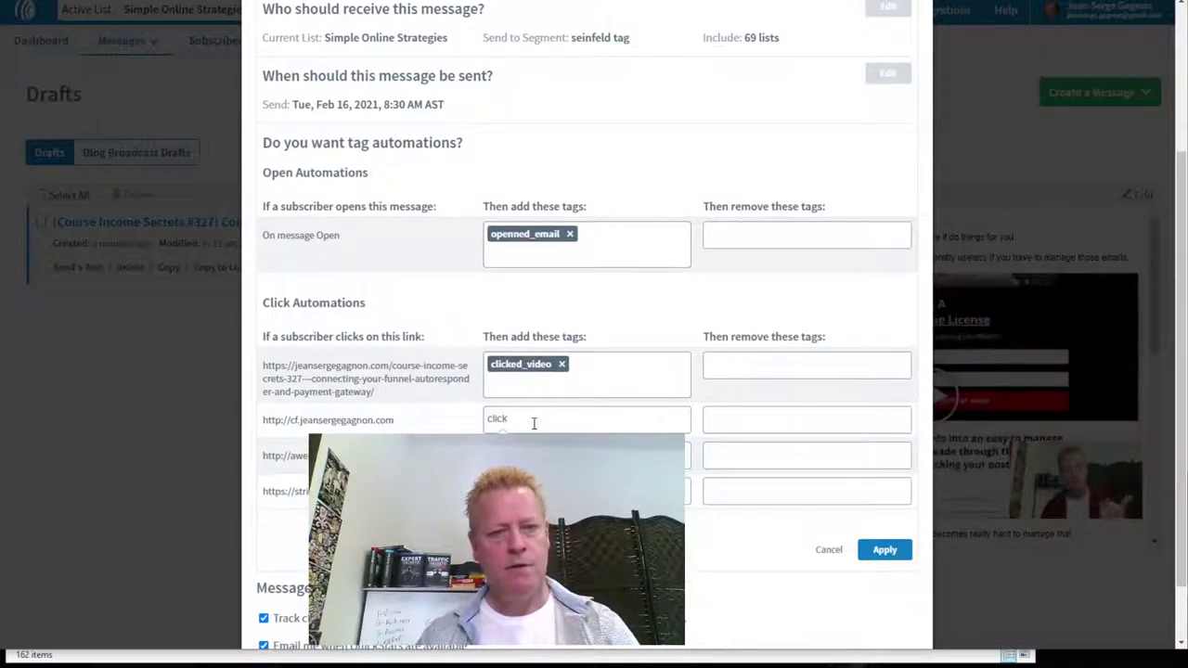
pyautogui.write('ed_clickfunnel')
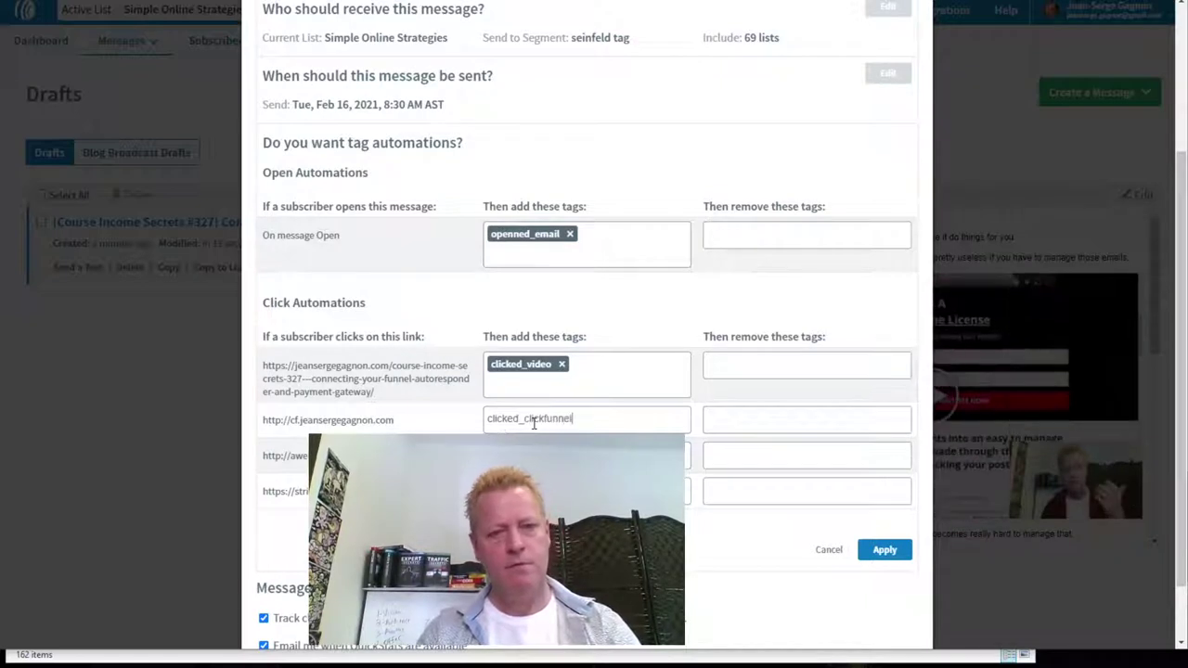
pyautogui.write('s')
pyautogui.press('Return')
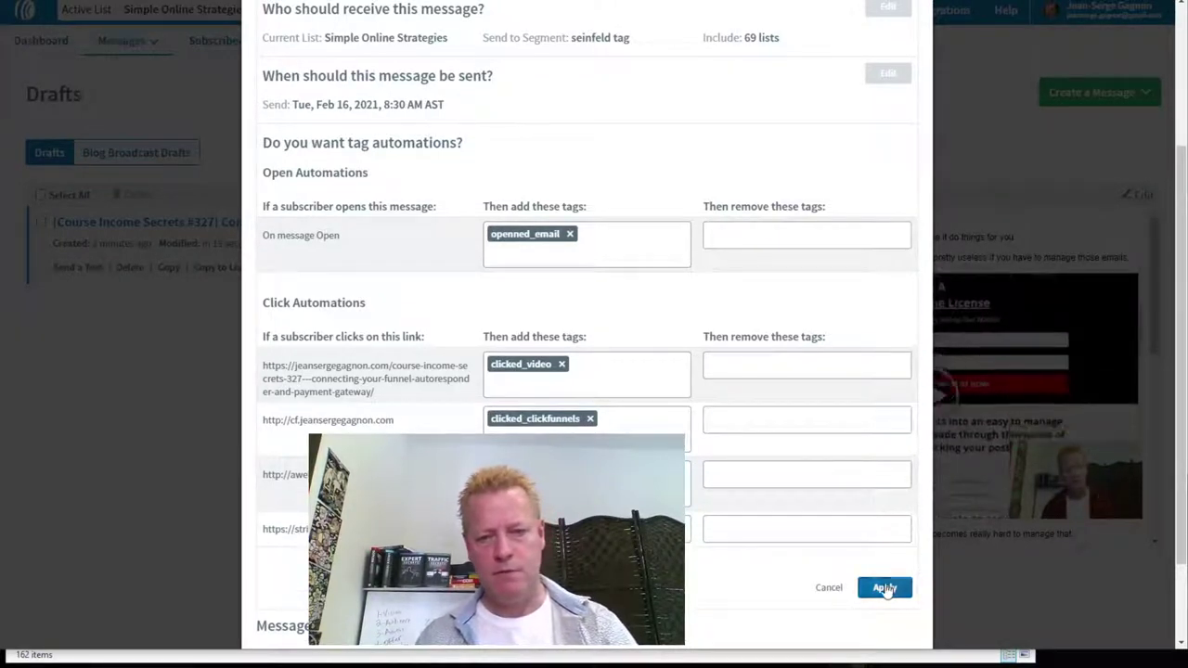
pyautogui.click(884, 588)
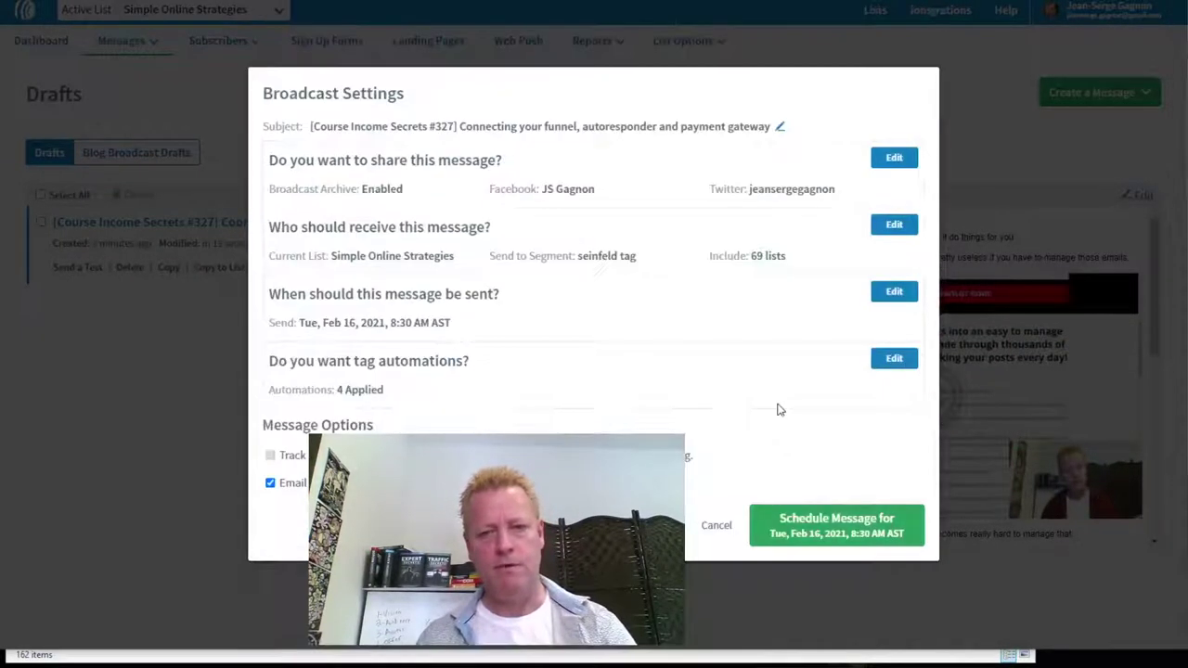
# - Schedule the #327 message with these broadcast settings and check its send date in the scheduled list
pyautogui.click(766, 525)
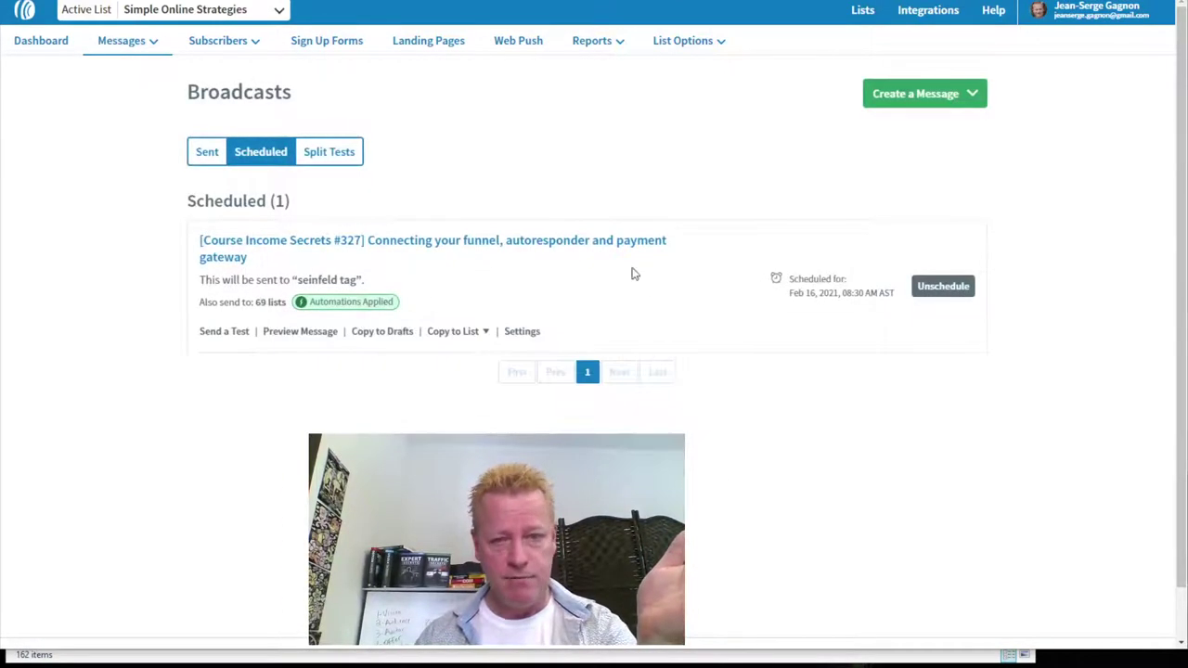
pyautogui.moveTo(789, 293); pyautogui.dragTo(846, 293)
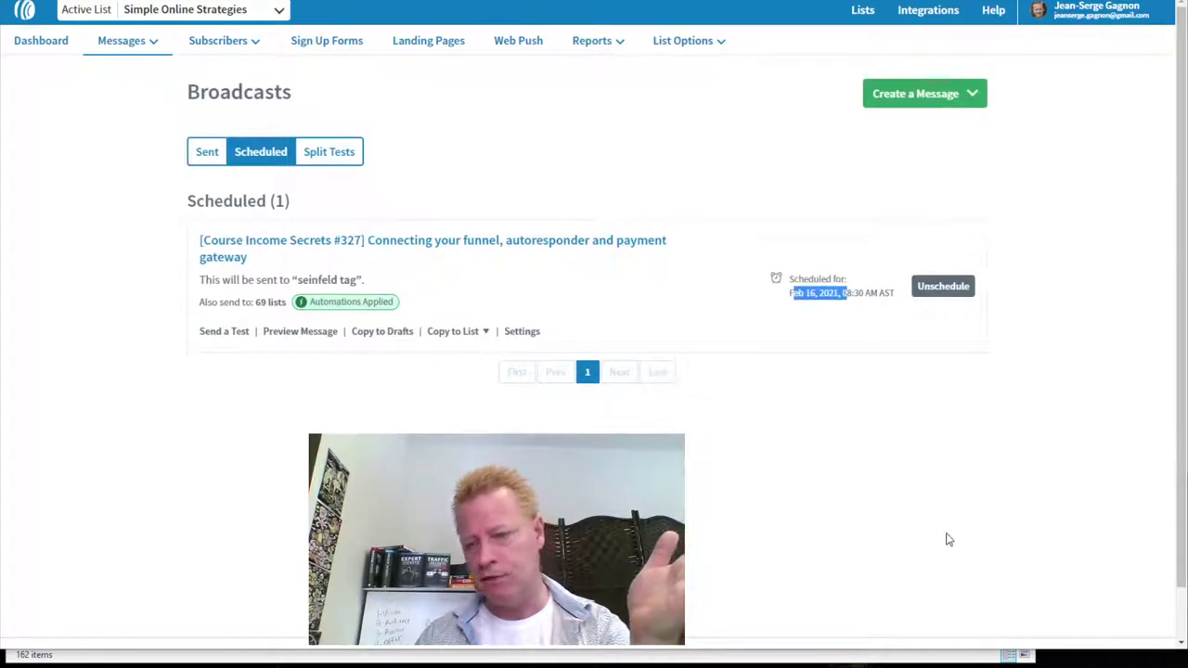
pyautogui.click(948, 539)
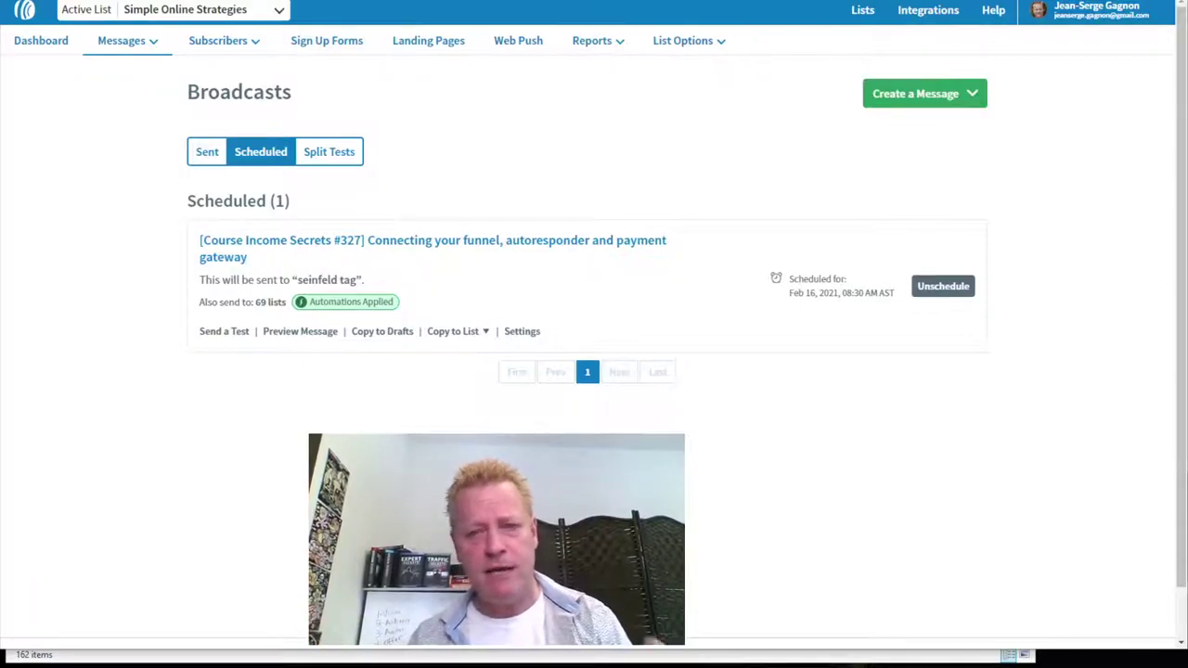
# - Look over the Course Income Secrets episode folders, return to the broadcasts, and start a new email message
pyautogui.hotkey('alt', 'Tab')
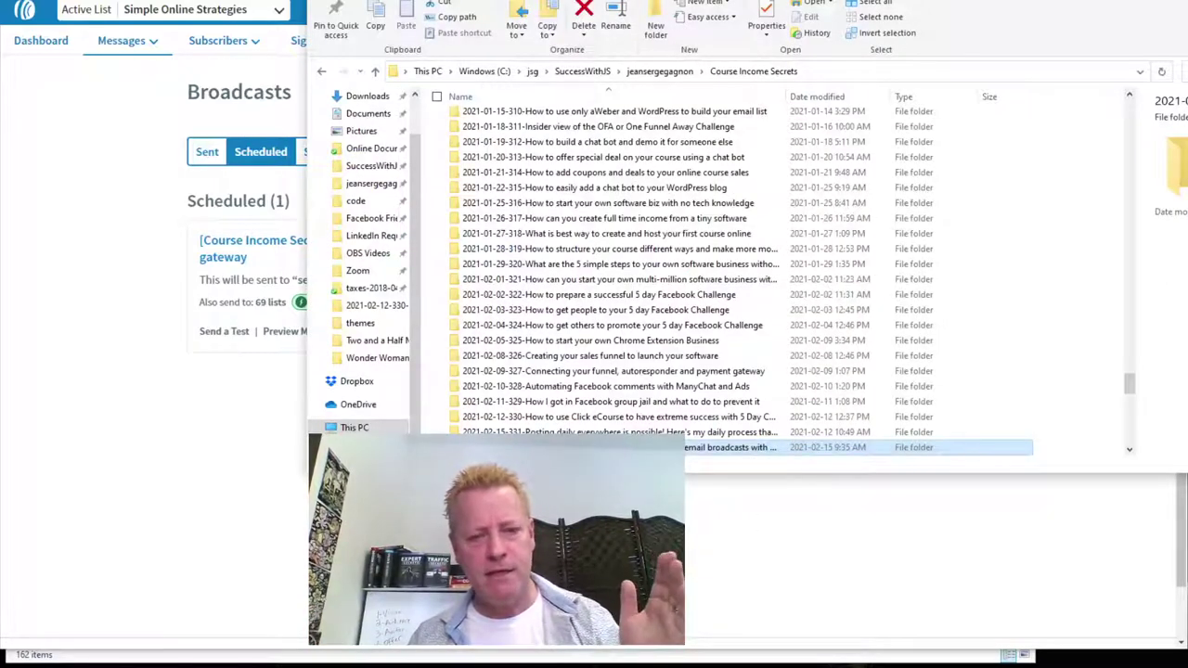
pyautogui.hotkey('alt', 'Tab')
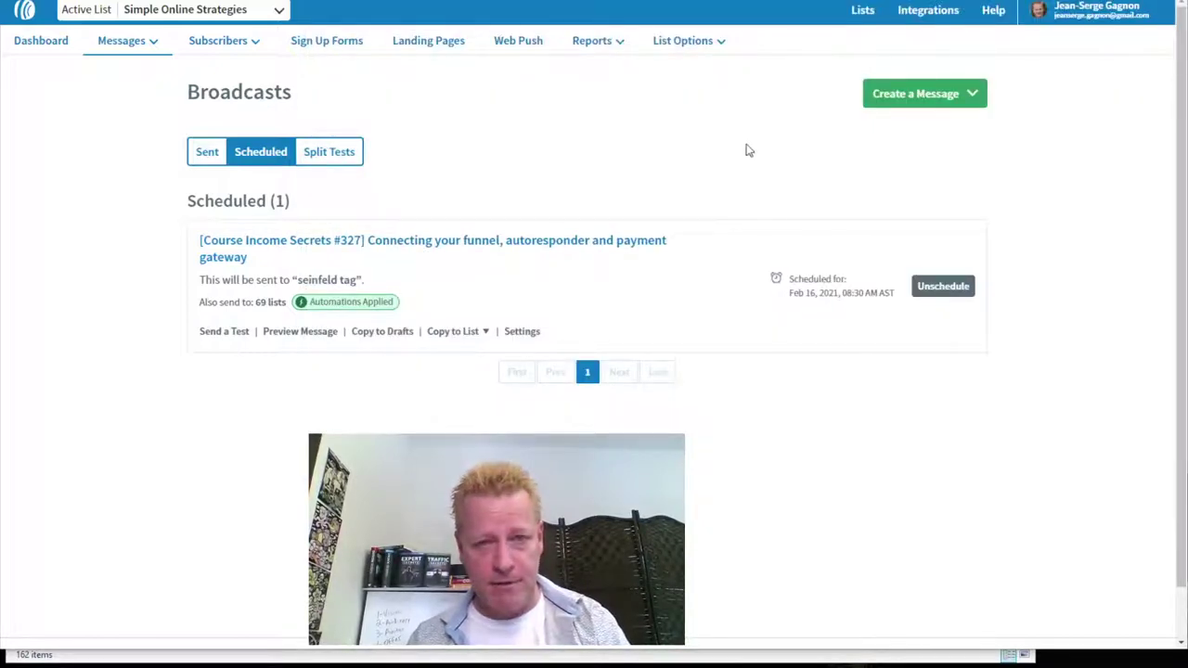
pyautogui.click(933, 98)
pyautogui.click(883, 136)
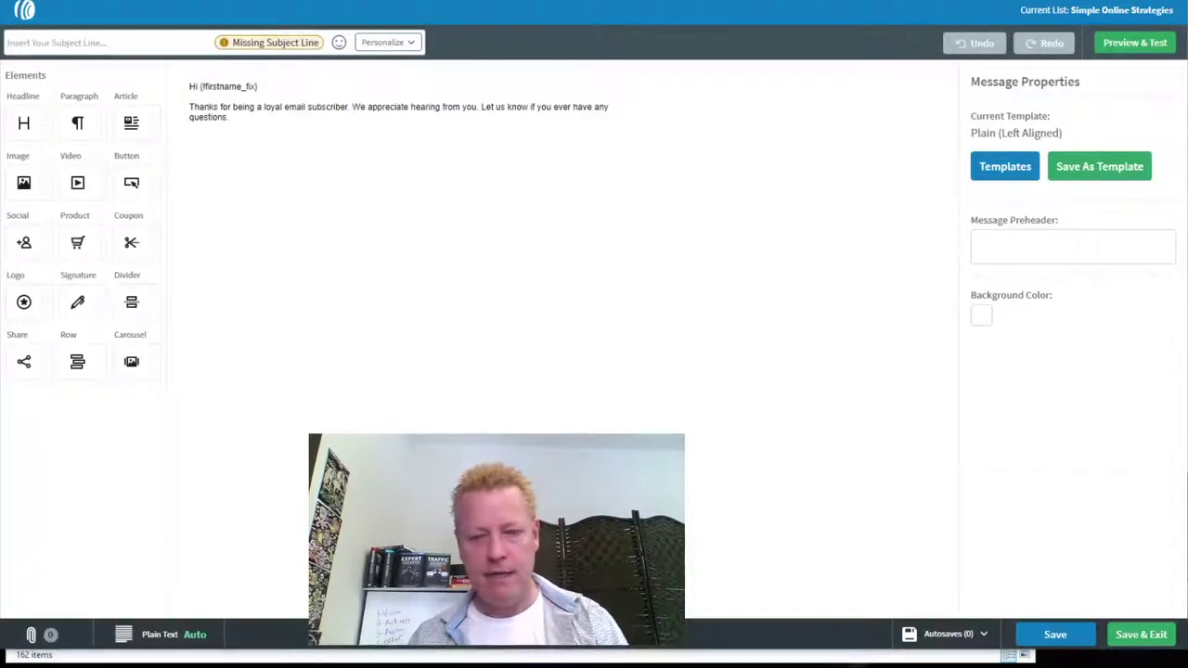
# - Switch to the terminal and try to rerun the folder-change command for episode 328, printing its aweber.txt
pyautogui.hotkey('alt', 'Tab')
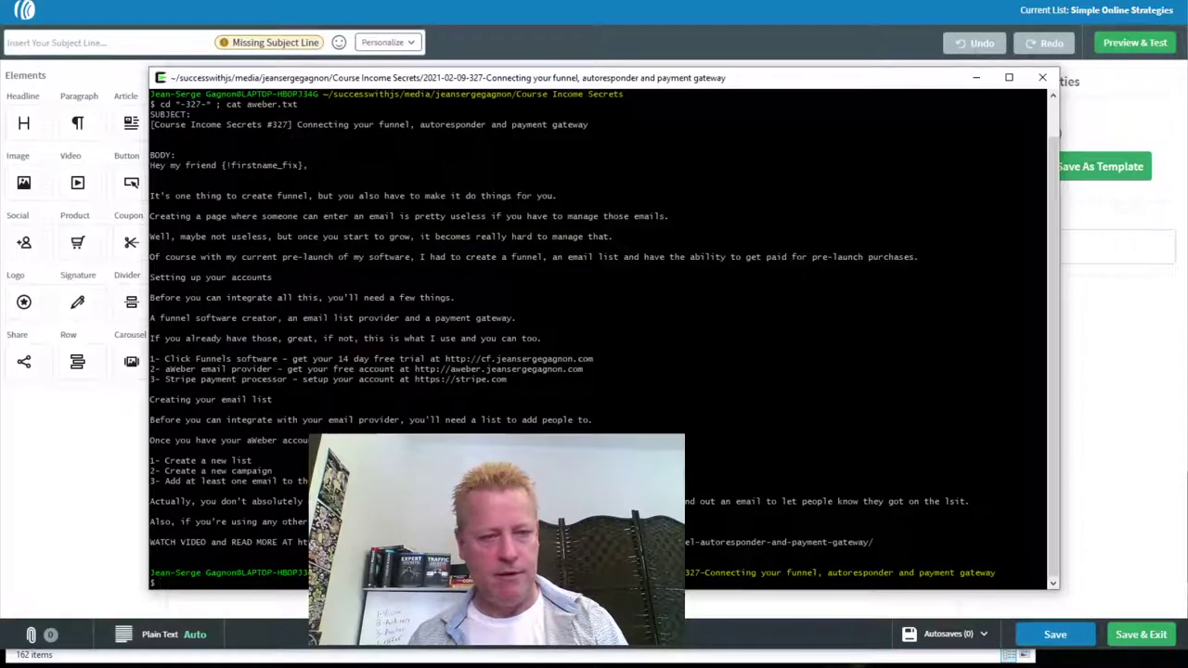
pyautogui.press('Up')
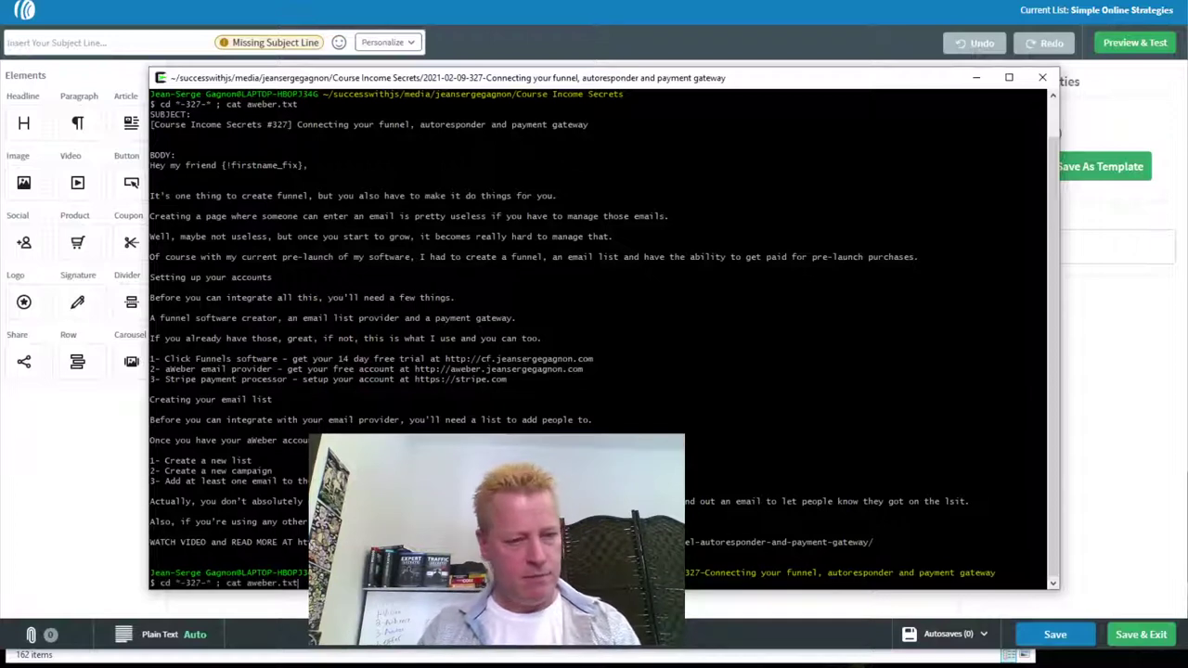
pyautogui.write('8')
pyautogui.press('Return')
pyautogui.press('Up')
pyautogui.press('Left')
pyautogui.press('Left')
pyautogui.press('Left')
pyautogui.press('Left')
pyautogui.press('Left')
pyautogui.press('Left')
pyautogui.press('Left')
pyautogui.press('Left')
pyautogui.press('Left')
pyautogui.press('Left')
pyautogui.press('Left')
pyautogui.press('Left')
pyautogui.press('Left')
pyautogui.press('Left')
pyautogui.press('Left')
pyautogui.press('Left')
pyautogui.press('Left')
pyautogui.press('Left')
pyautogui.press('Left')
pyautogui.press('Left')
pyautogui.press('BackSpace')
pyautogui.press('Return')
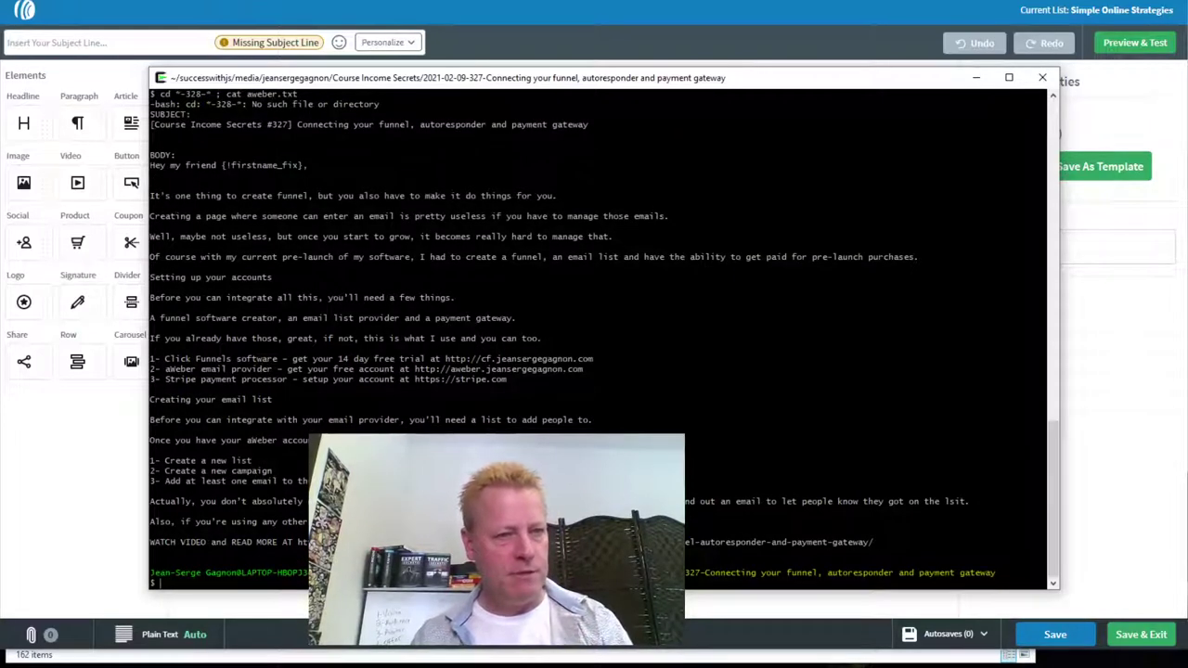
# - Correct the recalled command to reach the 328 folder from the parent directory and print its aweber.txt
pyautogui.moveTo(151, 124)
pyautogui.mouseDown()
pyautogui.moveTo(423, 124)
pyautogui.moveTo(150, 114)
pyautogui.mouseUp()
pyautogui.hotkey('ctrl', 'c')
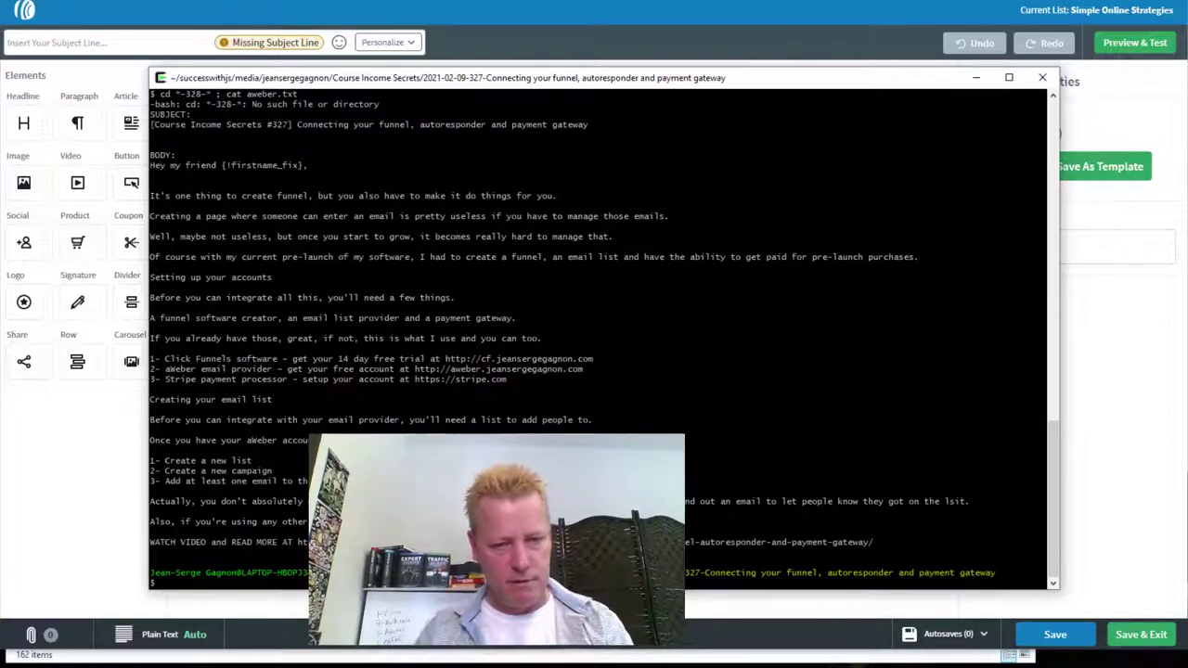
pyautogui.press('Up')
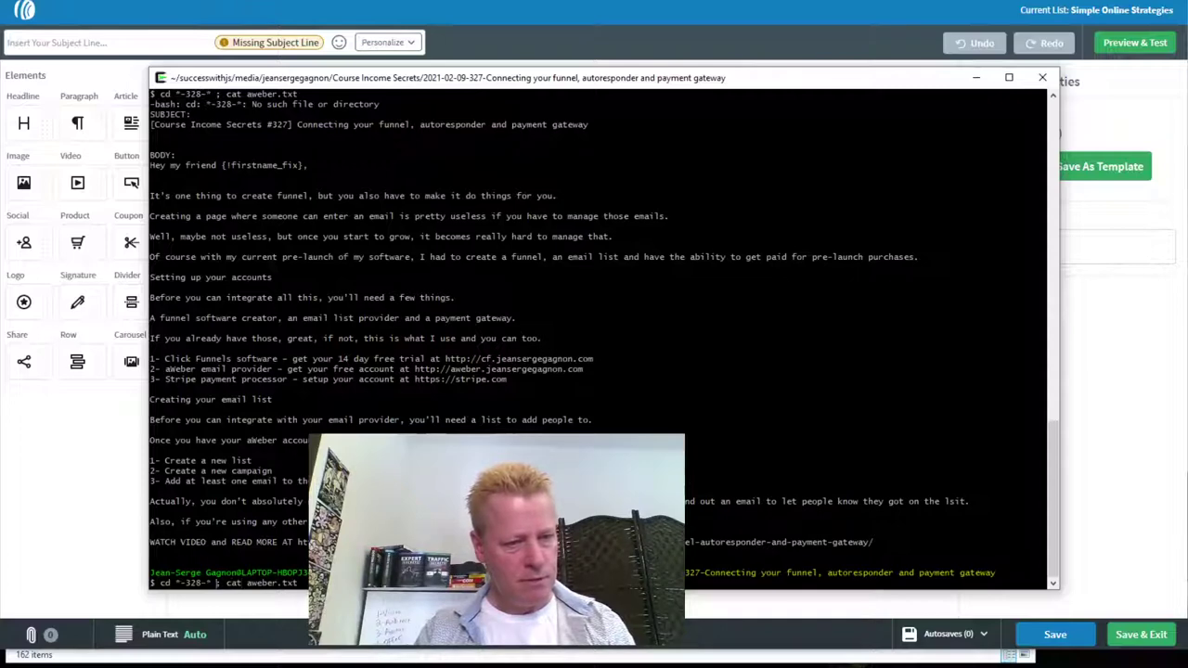
pyautogui.press('Left')
pyautogui.press('Left')
pyautogui.press('Left')
pyautogui.write('*')
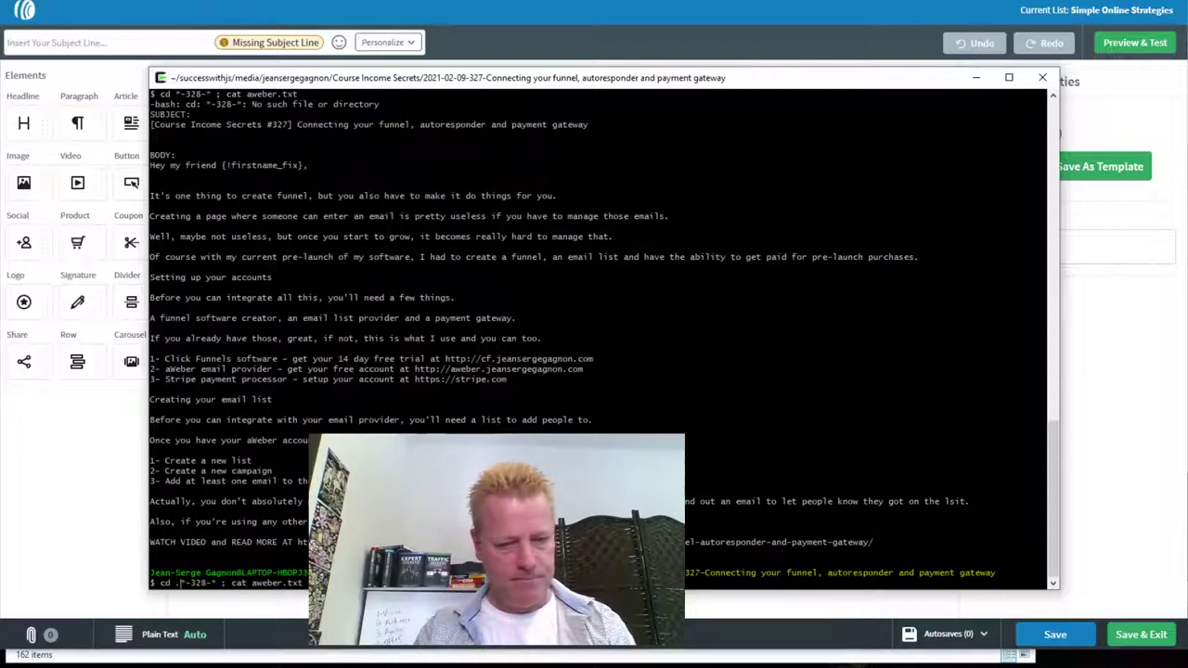
pyautogui.press('Return')
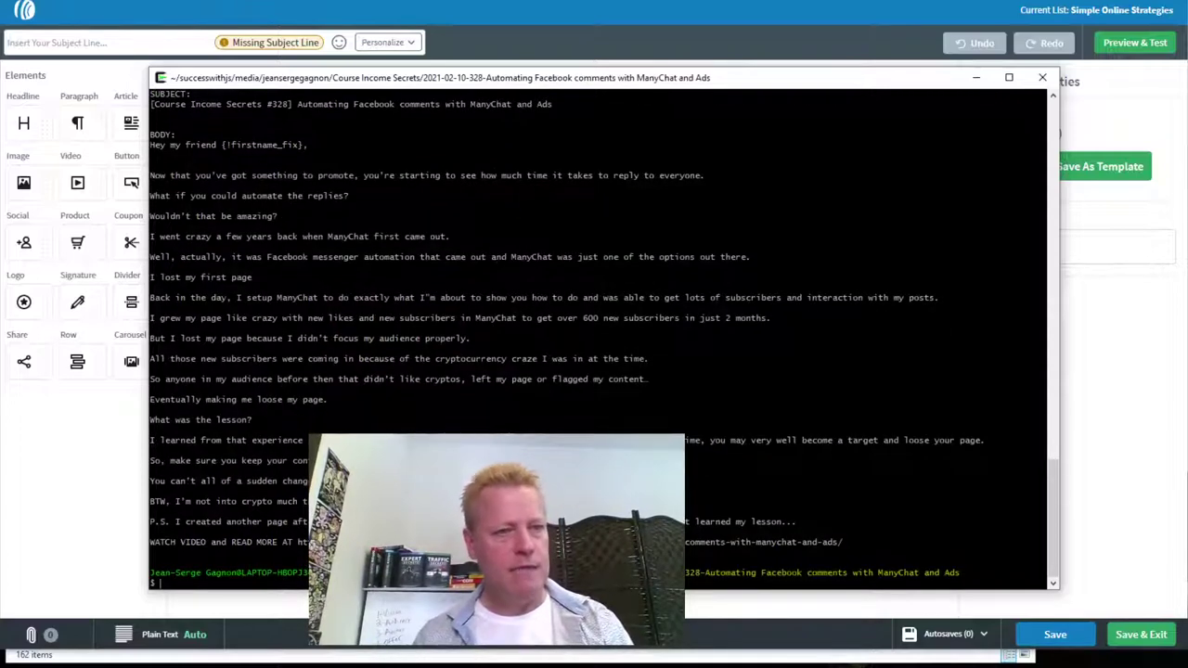
# - Copy the #328 subject line from the terminal into the message subject: "[Course Income Secrets #328] Automating Facebook comments with ManyChat and Ads"
pyautogui.moveTo(152, 104); pyautogui.dragTo(547, 105)
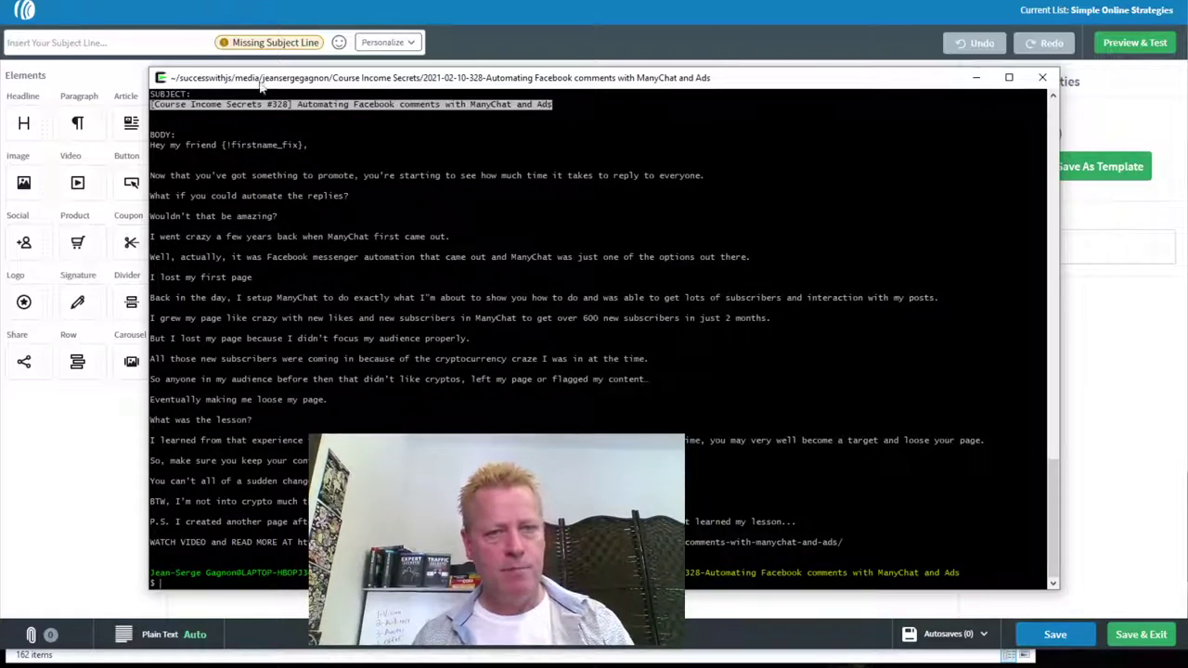
pyautogui.click(167, 42)
pyautogui.hotkey('ctrl', 'v')
# - Replace the message's text block with the terminal's opening lines, from the greeting to "What if you could automate the replies?", separated by blank lines
pyautogui.click(279, 112)
pyautogui.hotkey('alt', 'Tab')
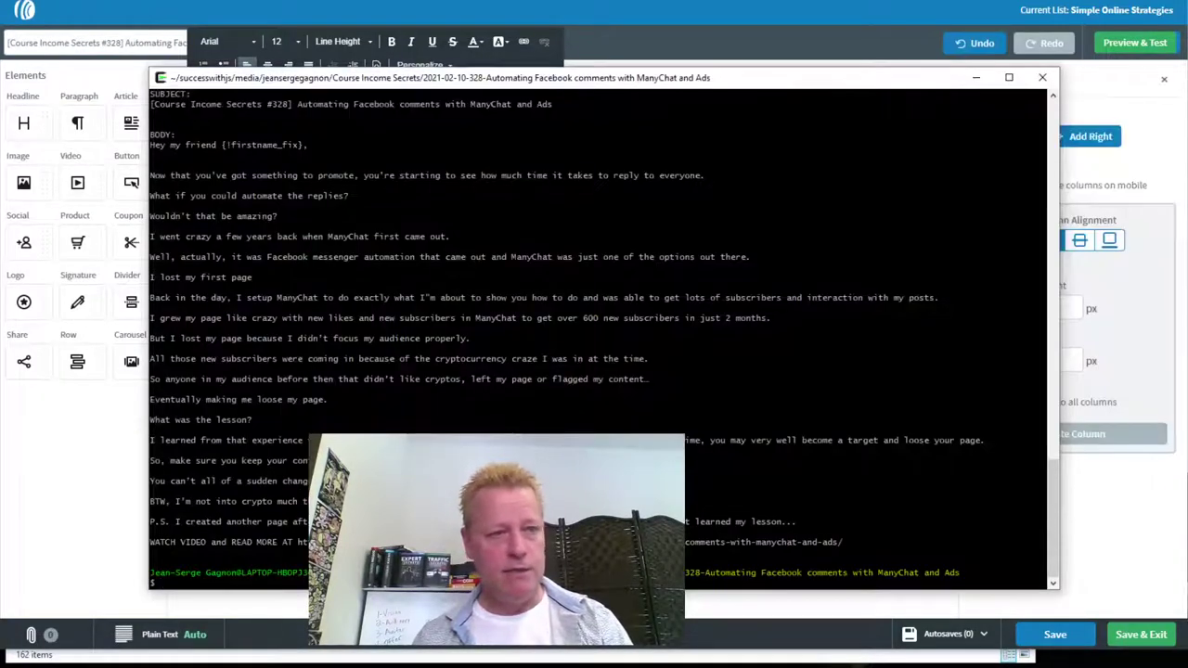
pyautogui.moveTo(151, 144); pyautogui.dragTo(365, 195)
pyautogui.hotkey('alt', 'Tab')
pyautogui.hotkey('ctrl', 'a')
pyautogui.hotkey('ctrl', 'v')
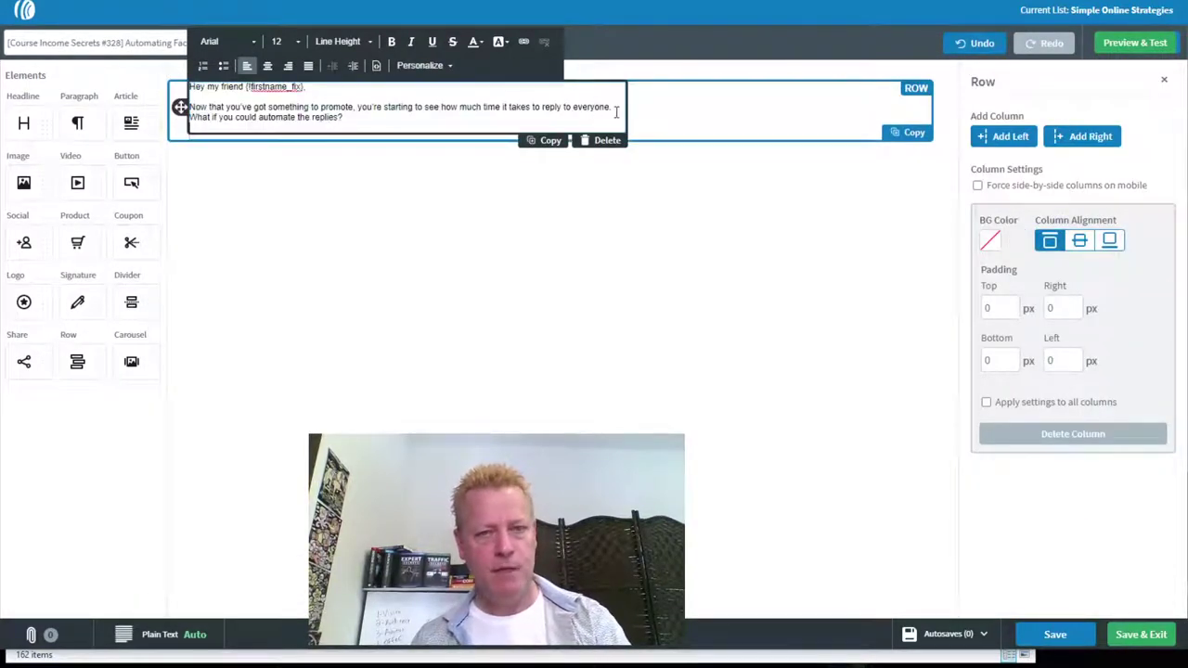
pyautogui.press('Return')
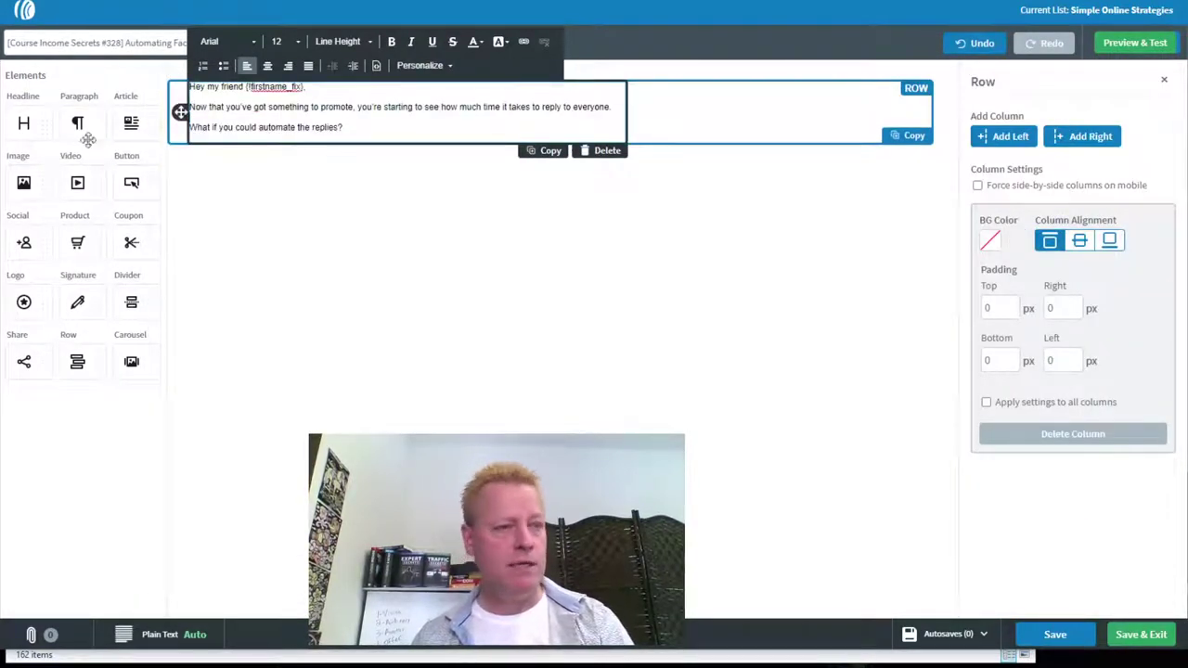
pyautogui.moveTo(28, 183); pyautogui.dragTo(327, 135)
pyautogui.click(584, 153)
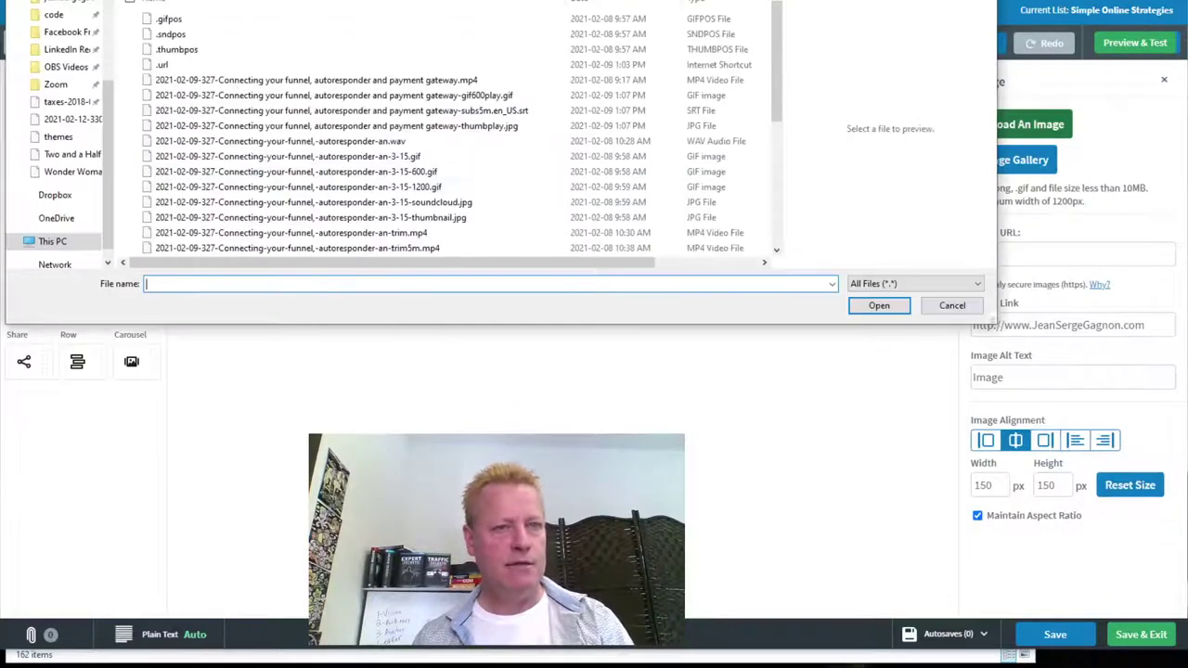
pyautogui.hotkey('alt', 'Up')
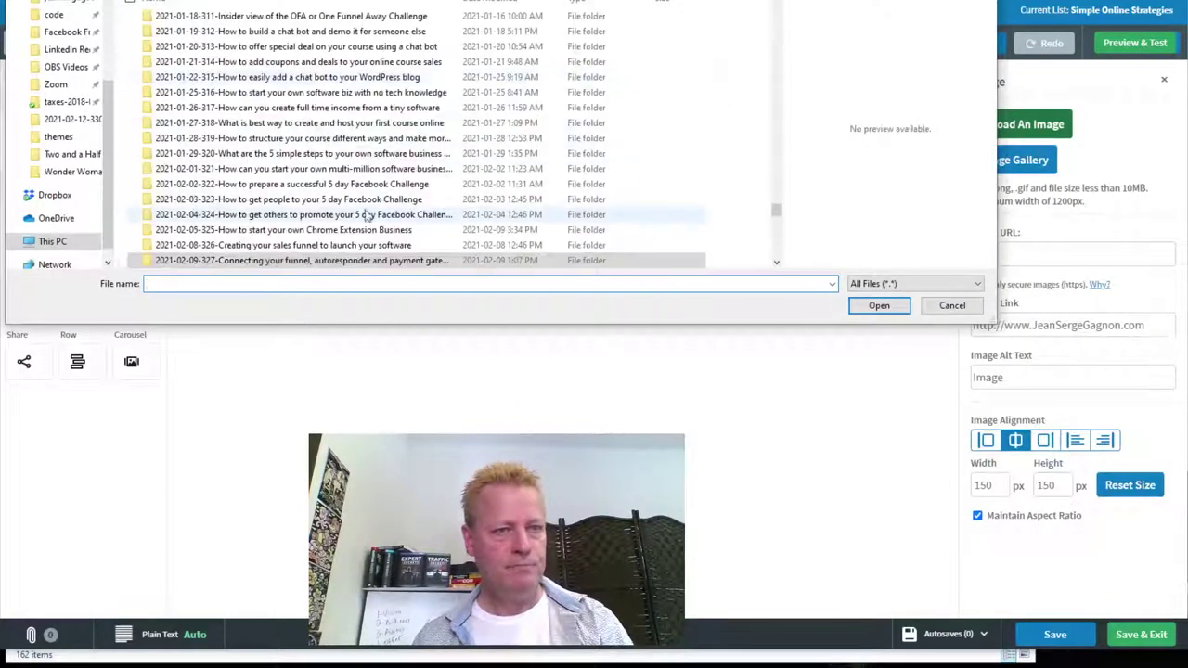
pyautogui.doubleClick(315, 184)
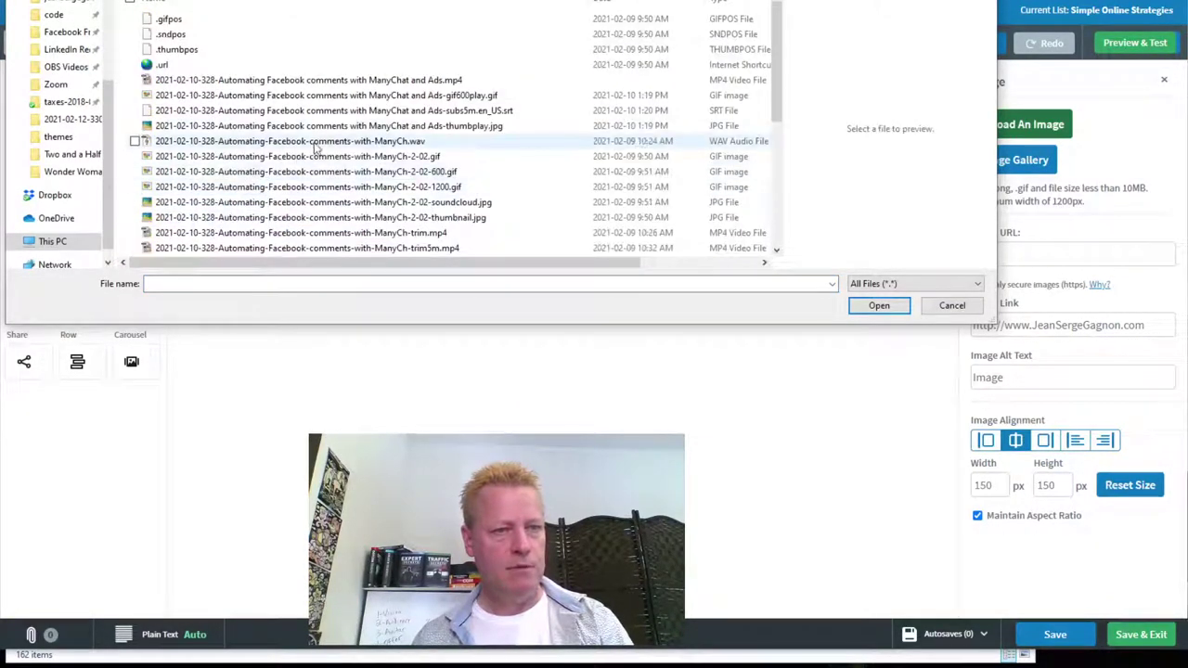
pyautogui.click(485, 97)
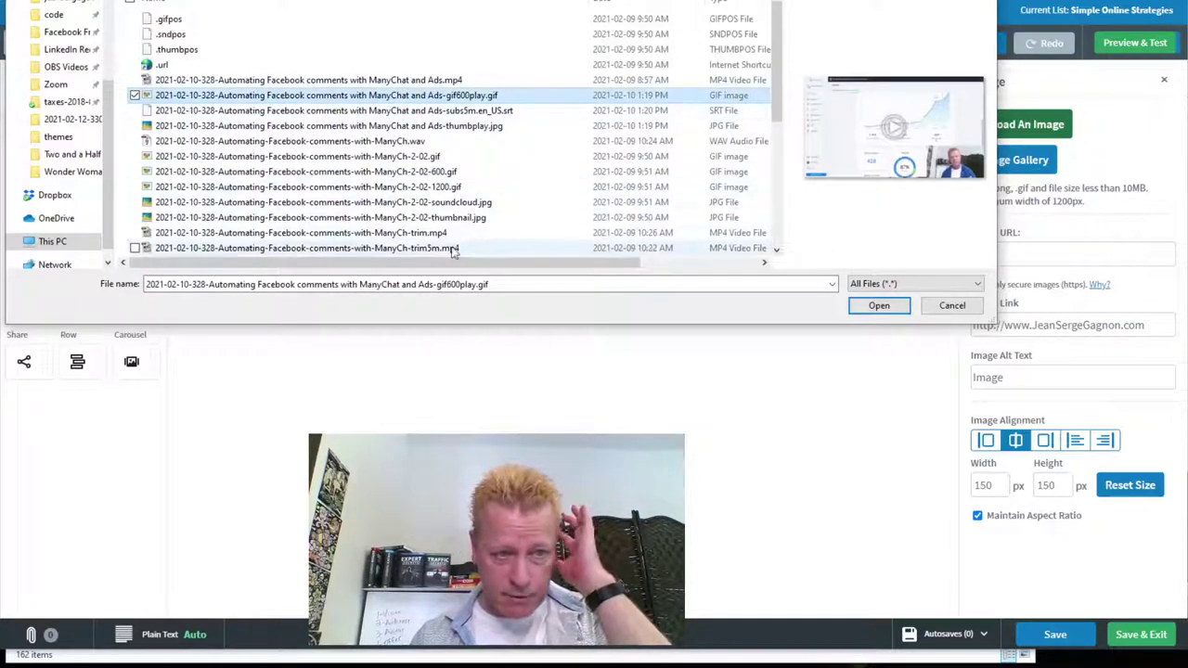
pyautogui.click(877, 305)
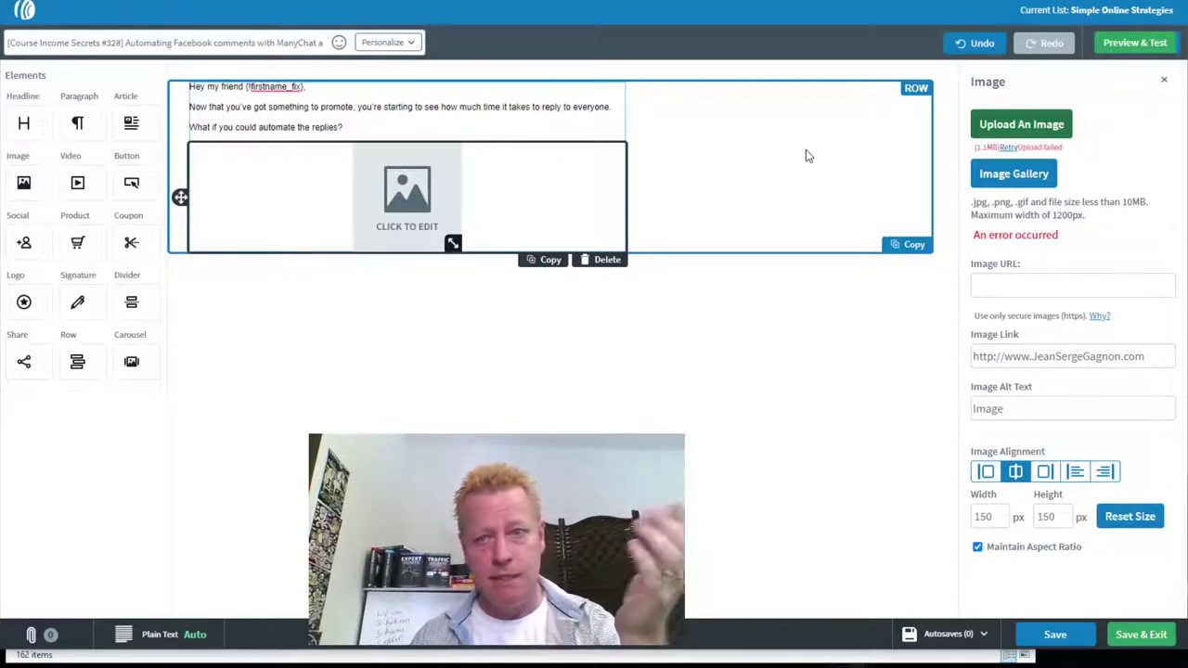
pyautogui.click(1008, 148)
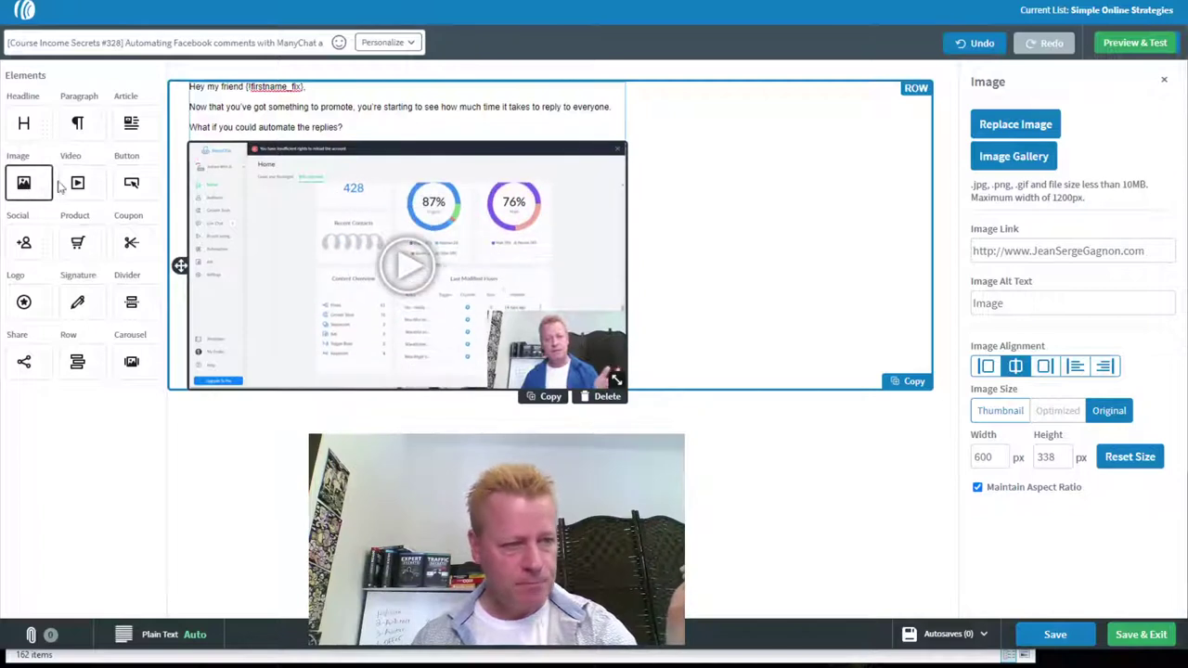
# - Add a paragraph below the image and paste the rest of the terminal's body text, from "Wouldn't that be amazing?" to the WATCH VIDEO line
pyautogui.moveTo(78, 123); pyautogui.dragTo(247, 289)
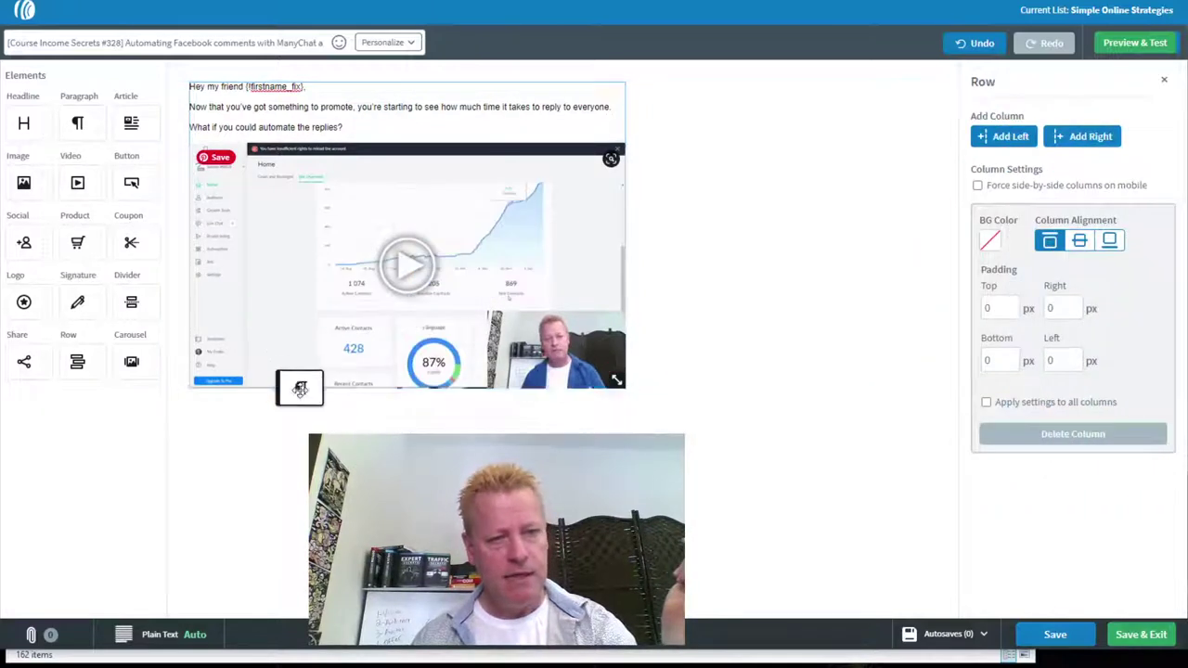
pyautogui.moveTo(78, 123); pyautogui.dragTo(448, 394)
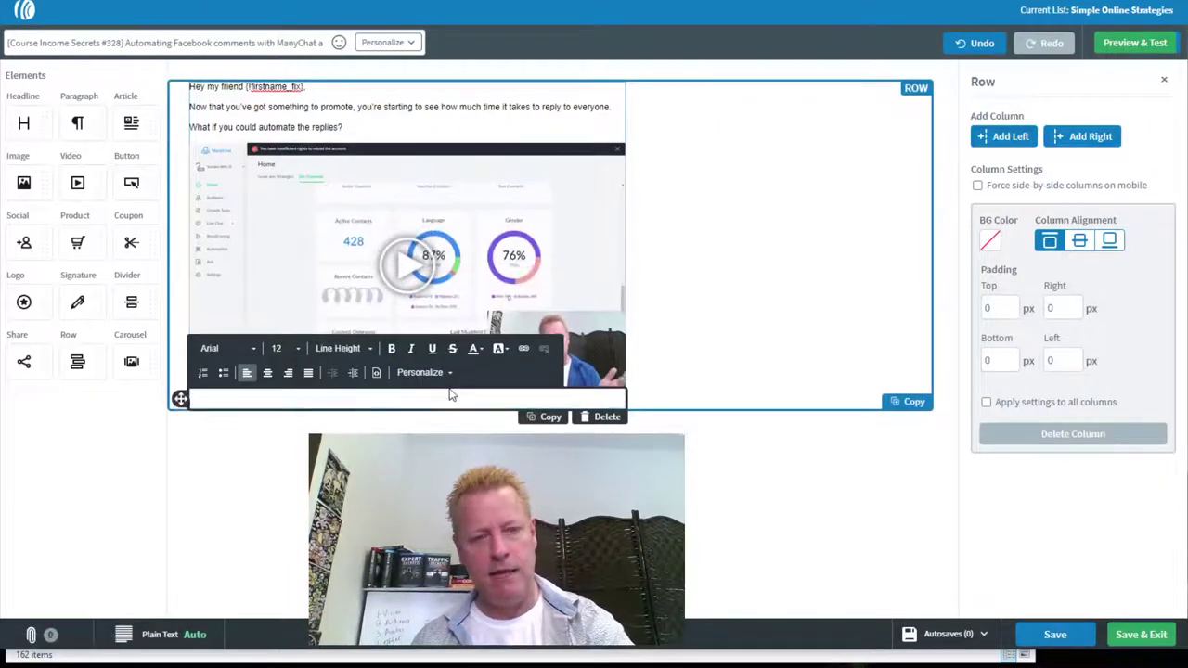
pyautogui.hotkey('alt', 'Tab')
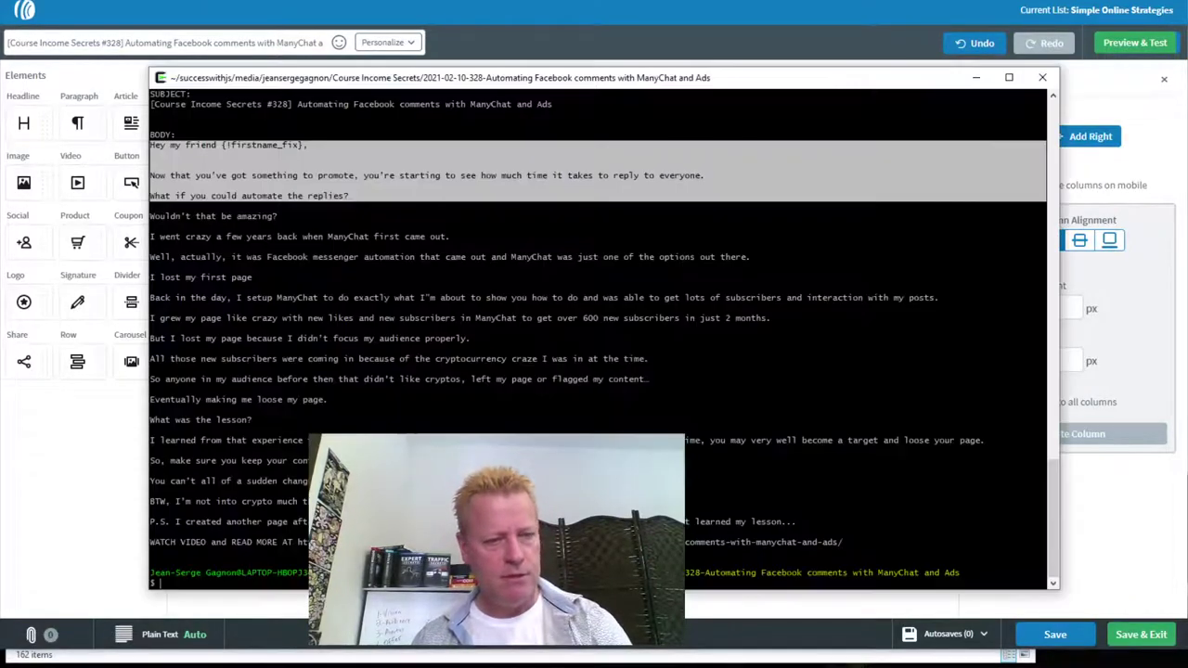
pyautogui.moveTo(151, 210); pyautogui.dragTo(848, 542)
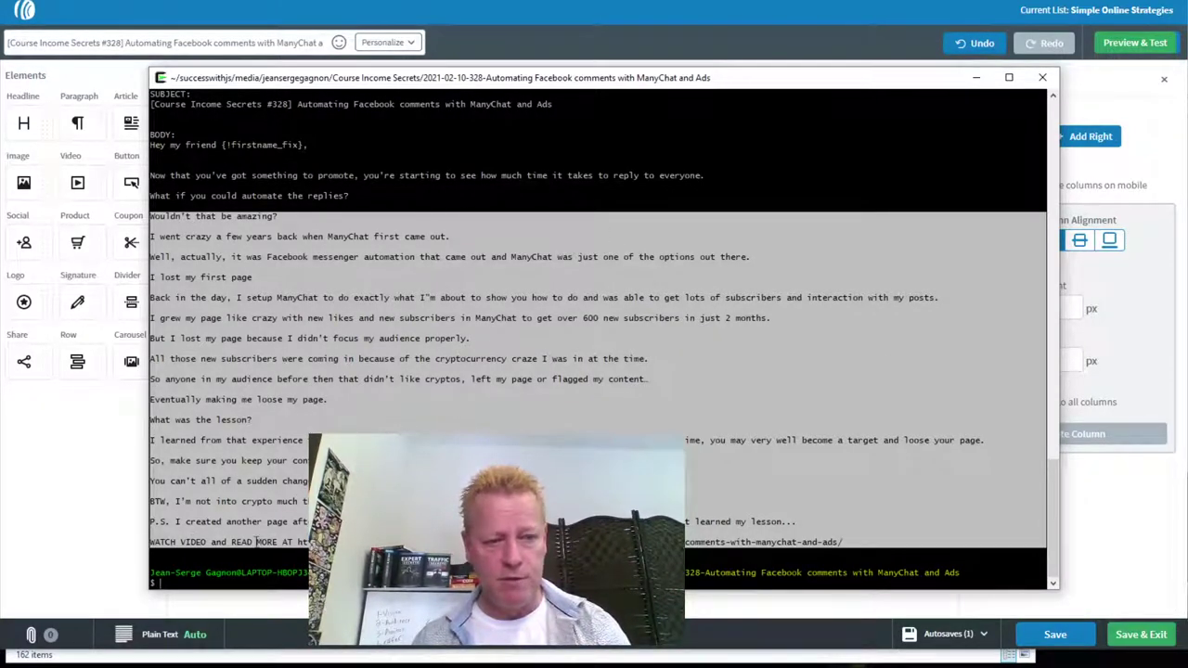
pyautogui.hotkey('ctrl', 'c')
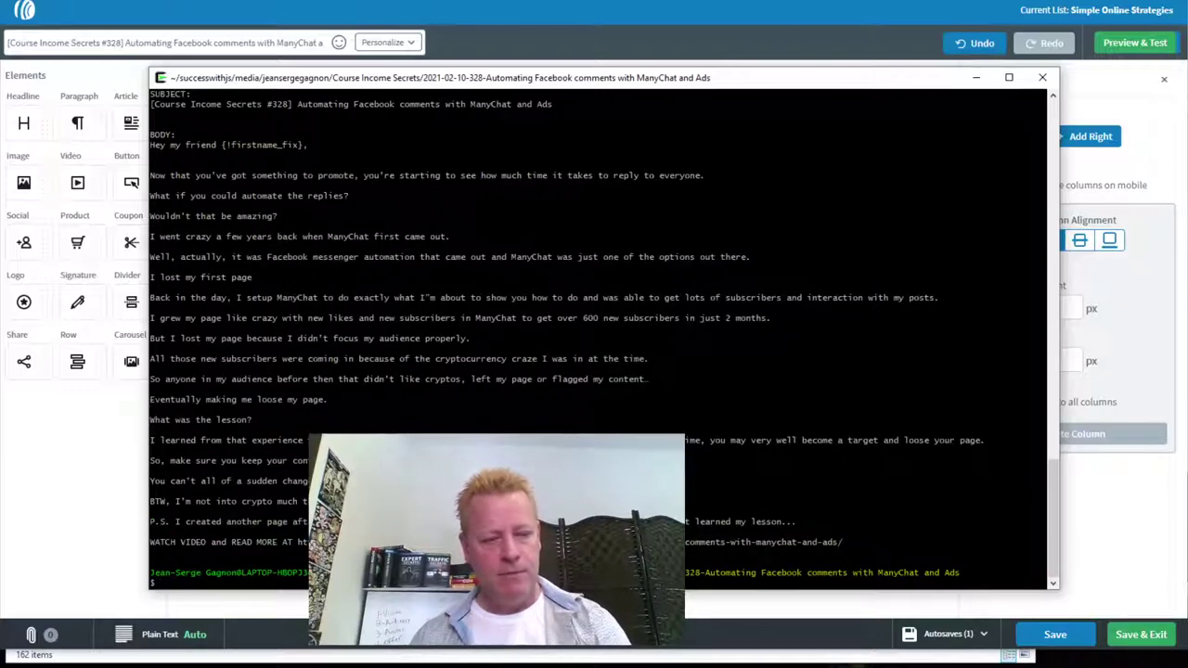
pyautogui.hotkey('alt', 'Tab')
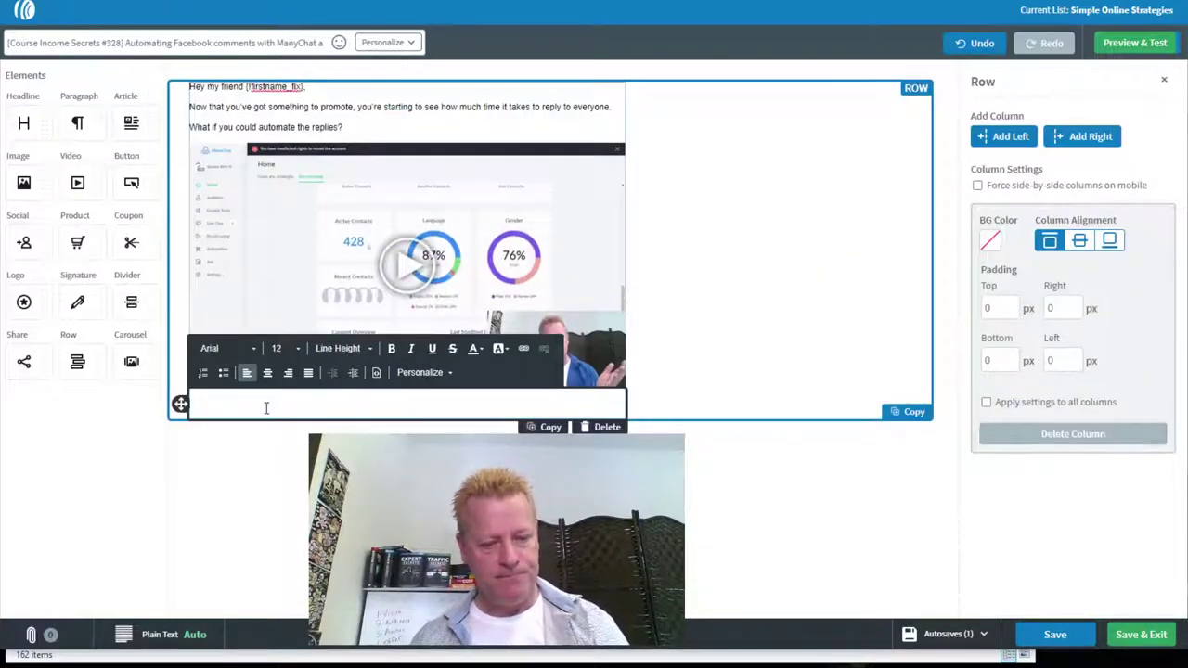
pyautogui.hotkey('ctrl', 'v')
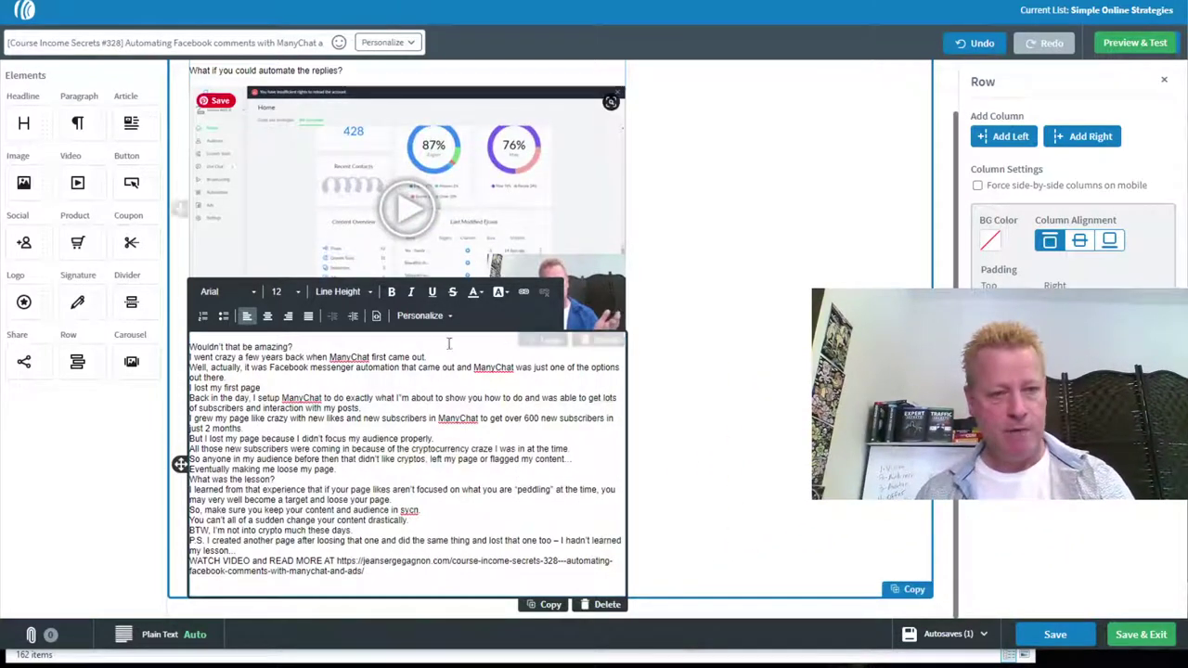
# - Insert a blank line between all the sentences of the lower text block, from "Wouldn't that be amazing?" down to the WATCH VIDEO line
pyautogui.click(421, 349)
pyautogui.press('Return')
pyautogui.click(425, 367)
pyautogui.press('Return')
pyautogui.click(250, 399)
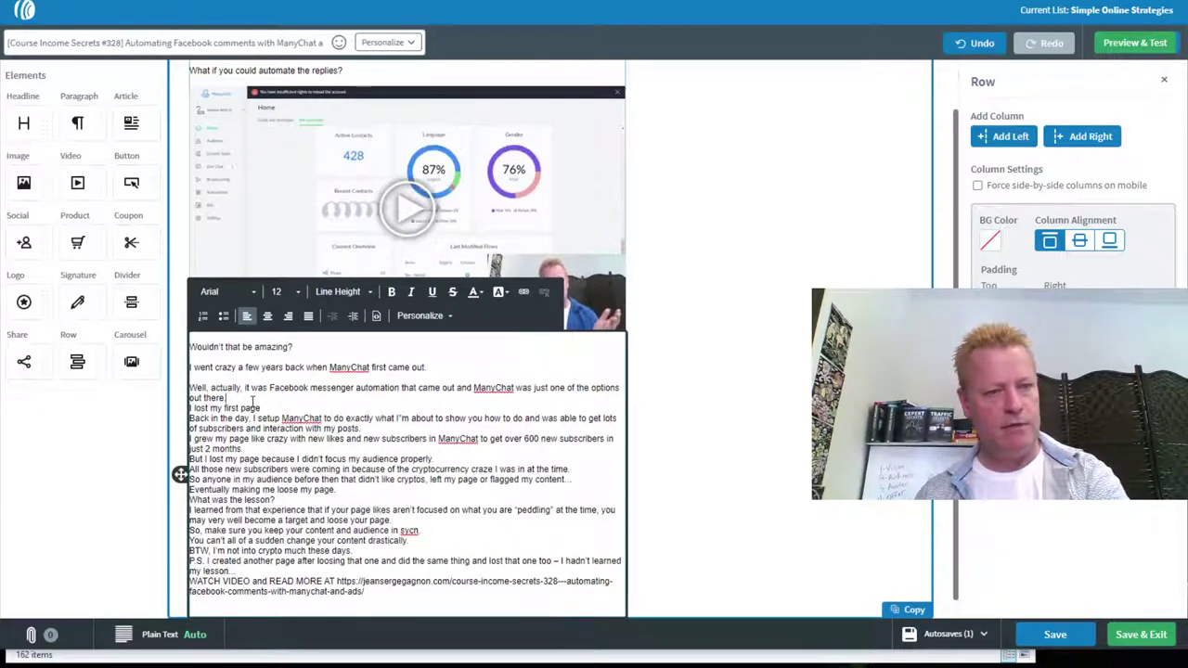
pyautogui.press('Return')
pyautogui.click(261, 418)
pyautogui.press('Return')
pyautogui.click(362, 449)
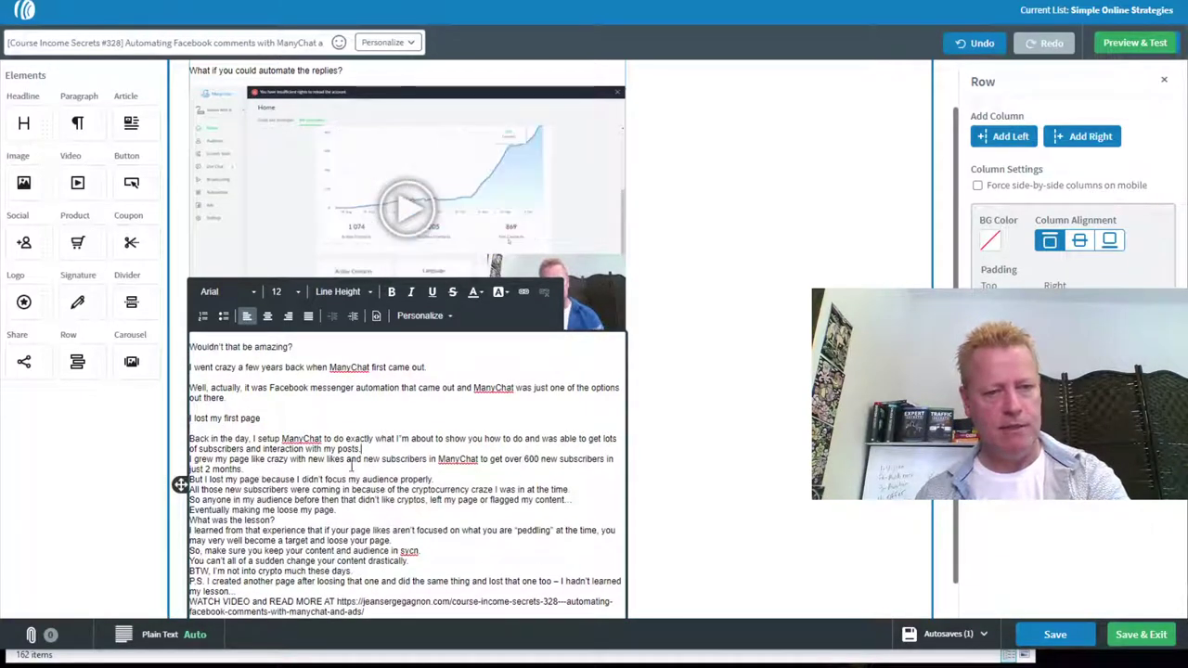
pyautogui.press('Return')
pyautogui.click(249, 479)
pyautogui.press('Return')
pyautogui.click(444, 499)
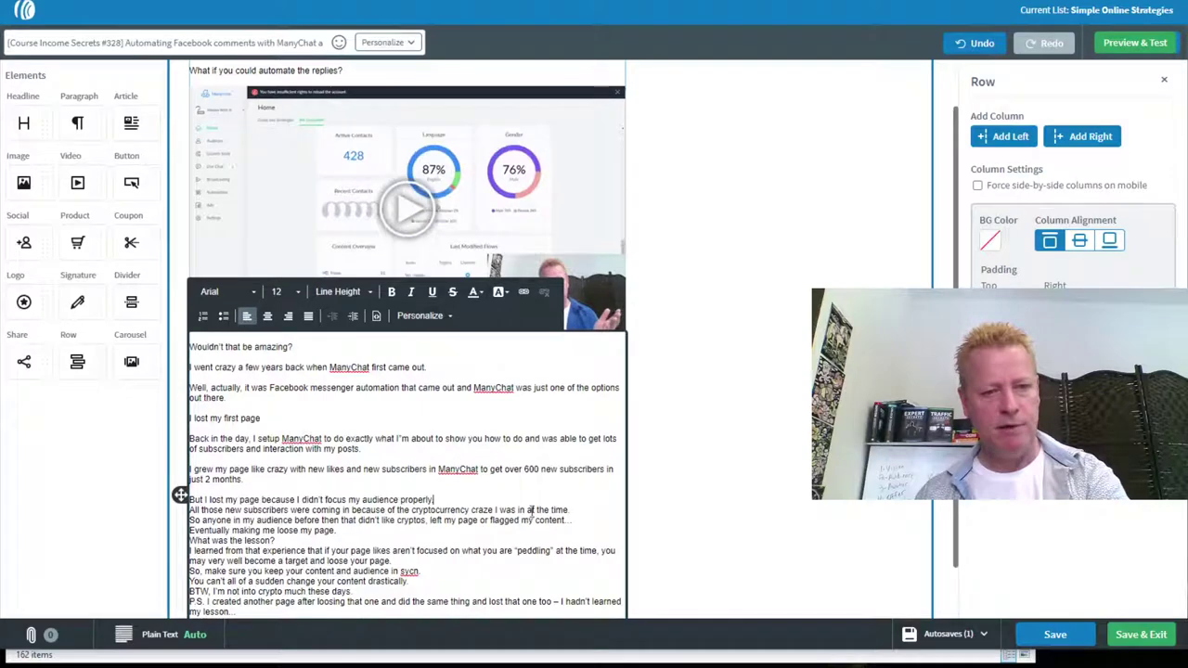
pyautogui.press('Return')
pyautogui.click(582, 519)
pyautogui.press('Return')
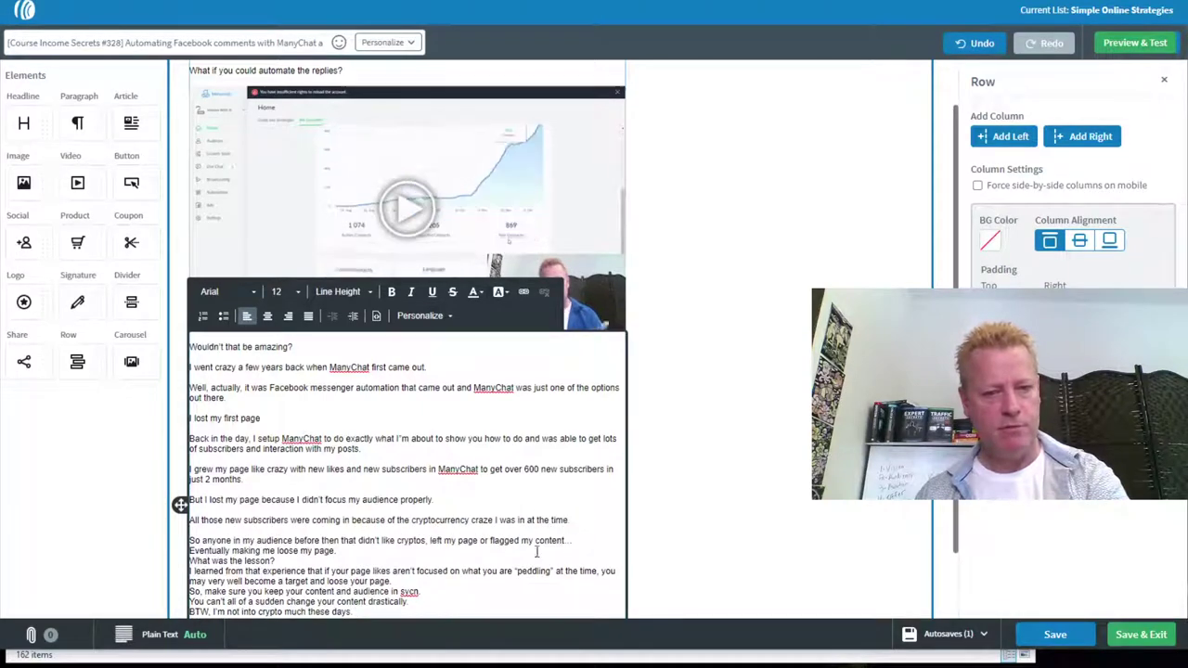
pyautogui.press('Return')
pyautogui.click(336, 560)
pyautogui.press('Return')
pyautogui.click(299, 575)
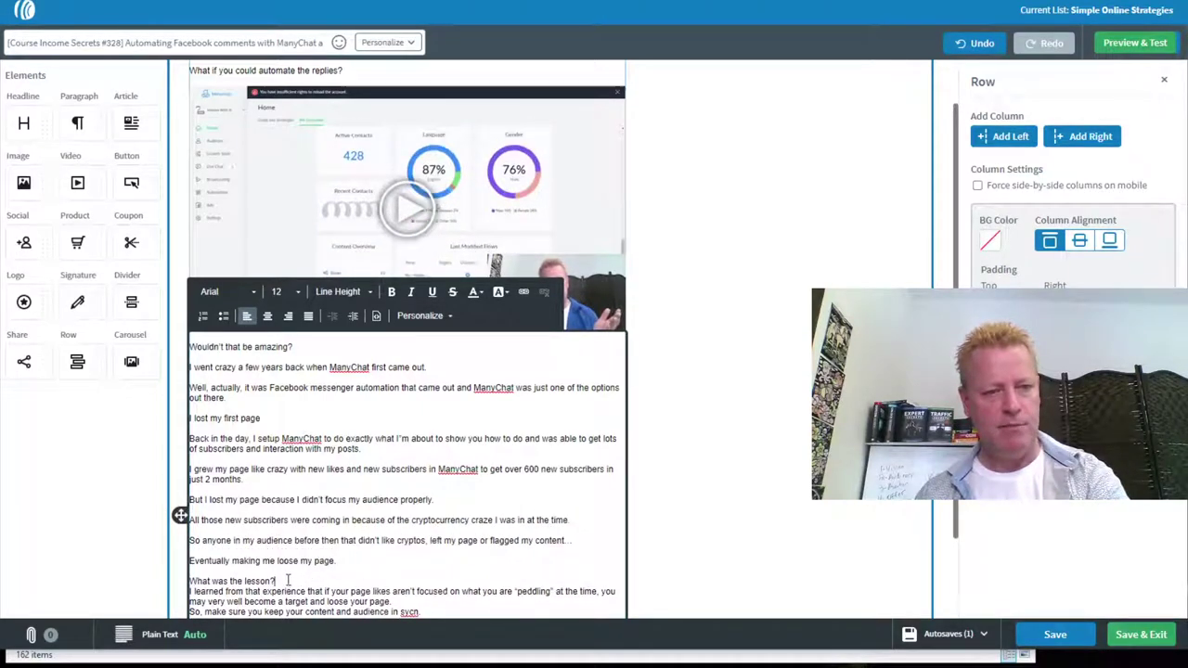
pyautogui.press('Return')
pyautogui.scroll(-2, 399, 501)
pyautogui.click(399, 500)
pyautogui.press('Return')
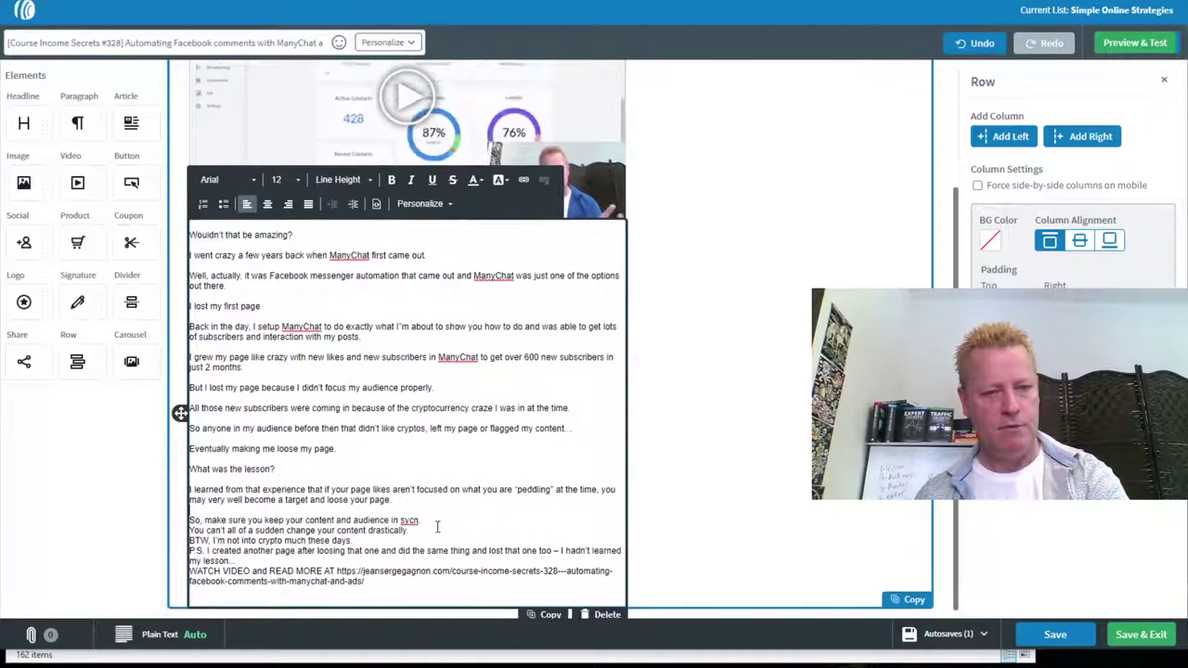
pyautogui.click(429, 519)
pyautogui.press('Return')
pyautogui.click(418, 540)
pyautogui.press('Return')
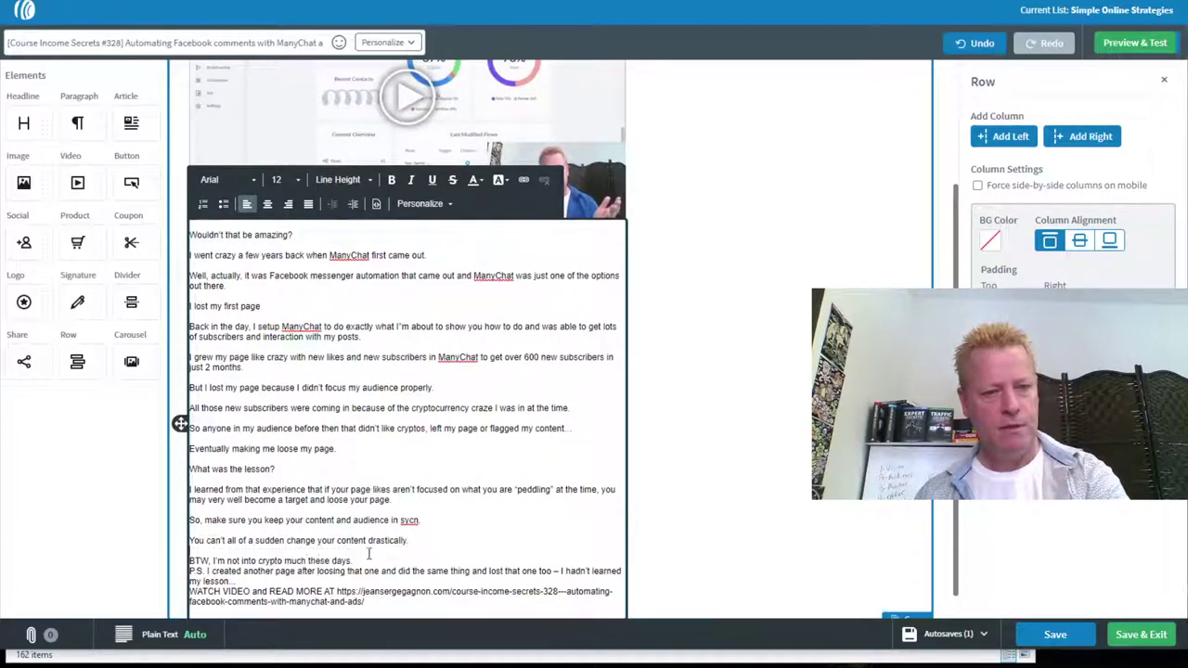
pyautogui.click(355, 560)
pyautogui.press('Return')
pyautogui.click(327, 591)
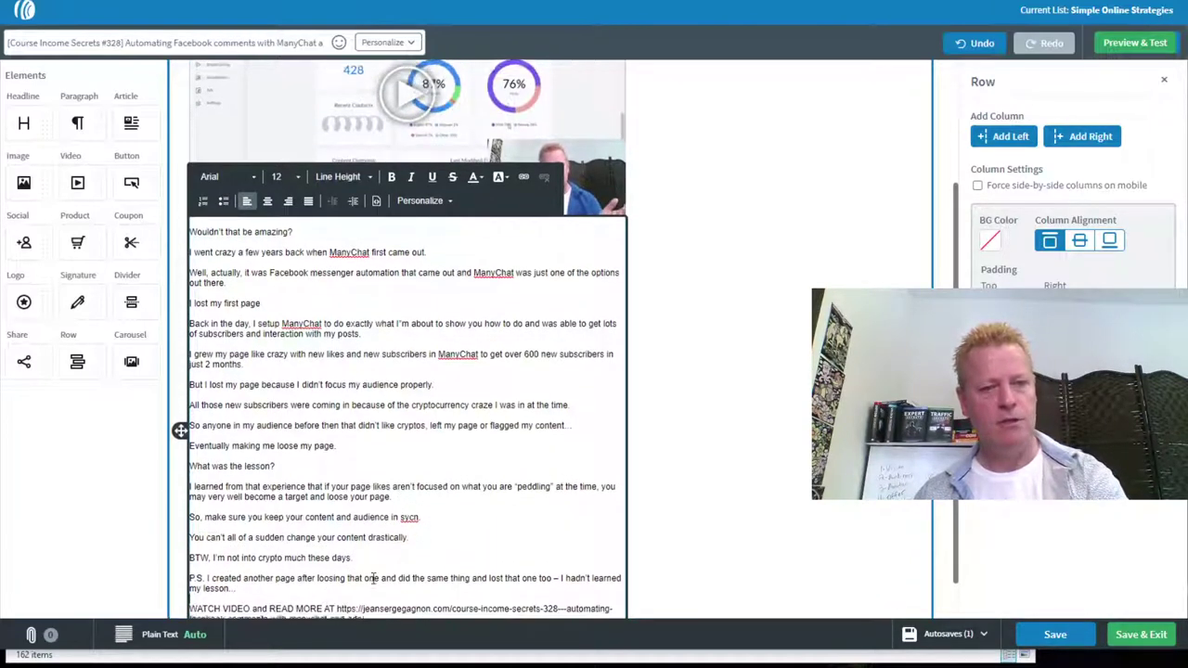
# - Copy the blog post URL and link the whole "WATCH VIDEO and READ MORE AT" line to it
pyautogui.scroll(-1, 328, 591)
pyautogui.moveTo(363, 571); pyautogui.dragTo(336, 560)
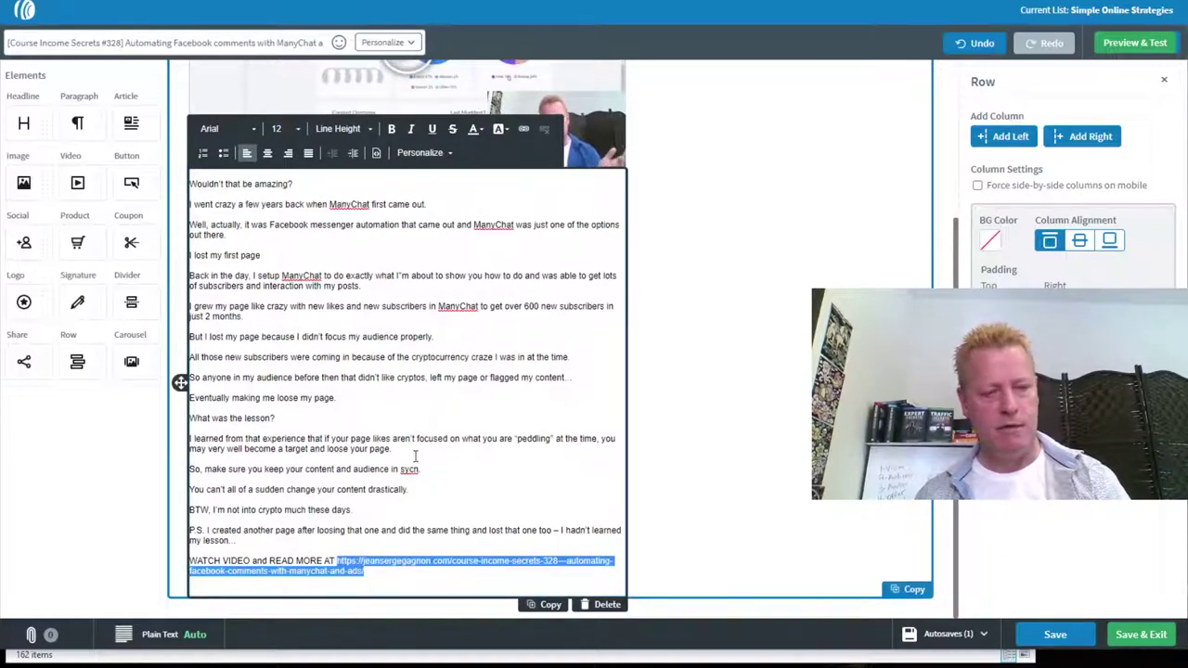
pyautogui.click(381, 590)
pyautogui.moveTo(364, 571); pyautogui.dragTo(191, 560)
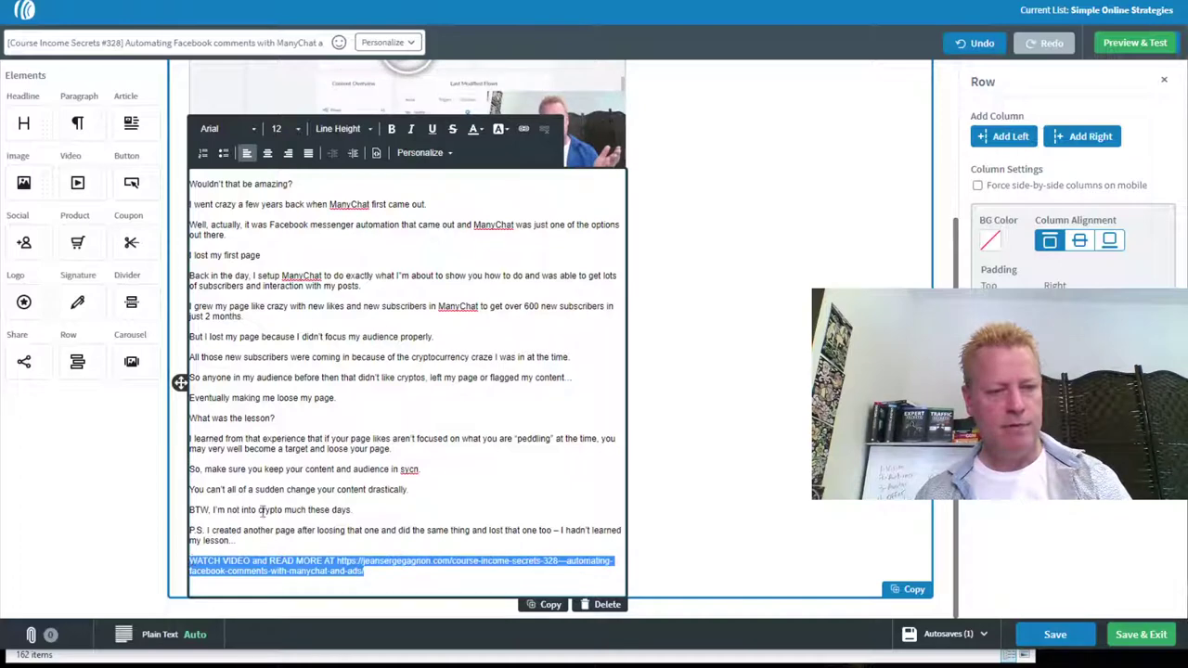
pyautogui.click(522, 131)
pyautogui.hotkey('ctrl', 'v')
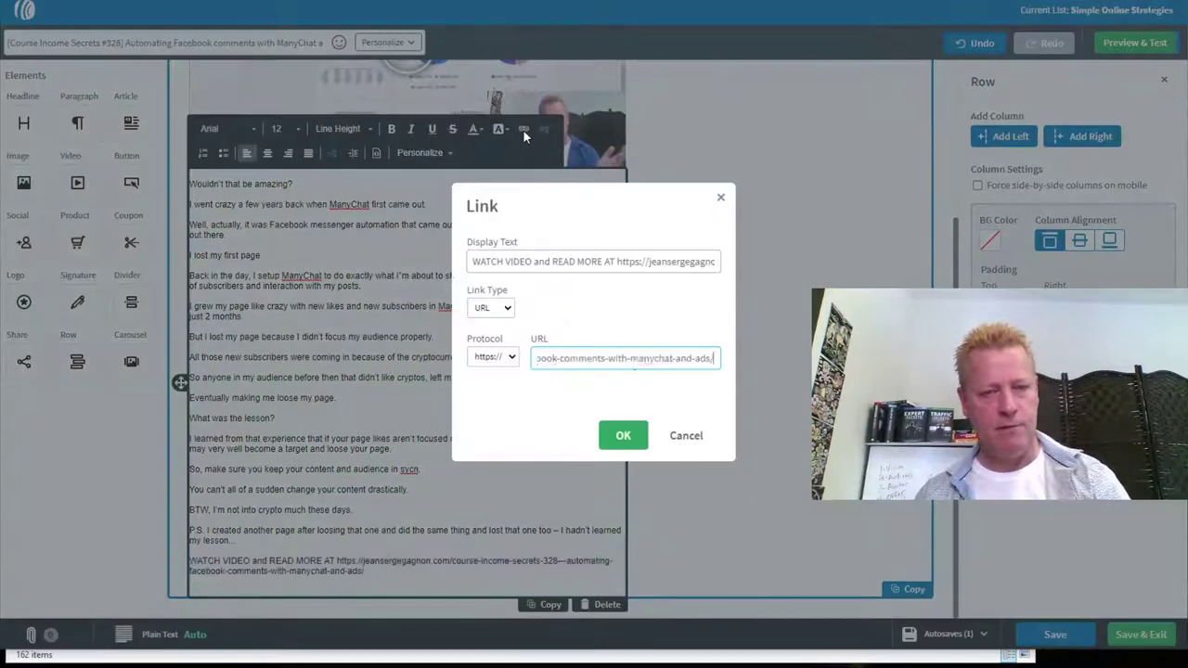
pyautogui.click(618, 435)
# - Set the GIF image's link to the copied #328 blog post URL
pyautogui.click(543, 105)
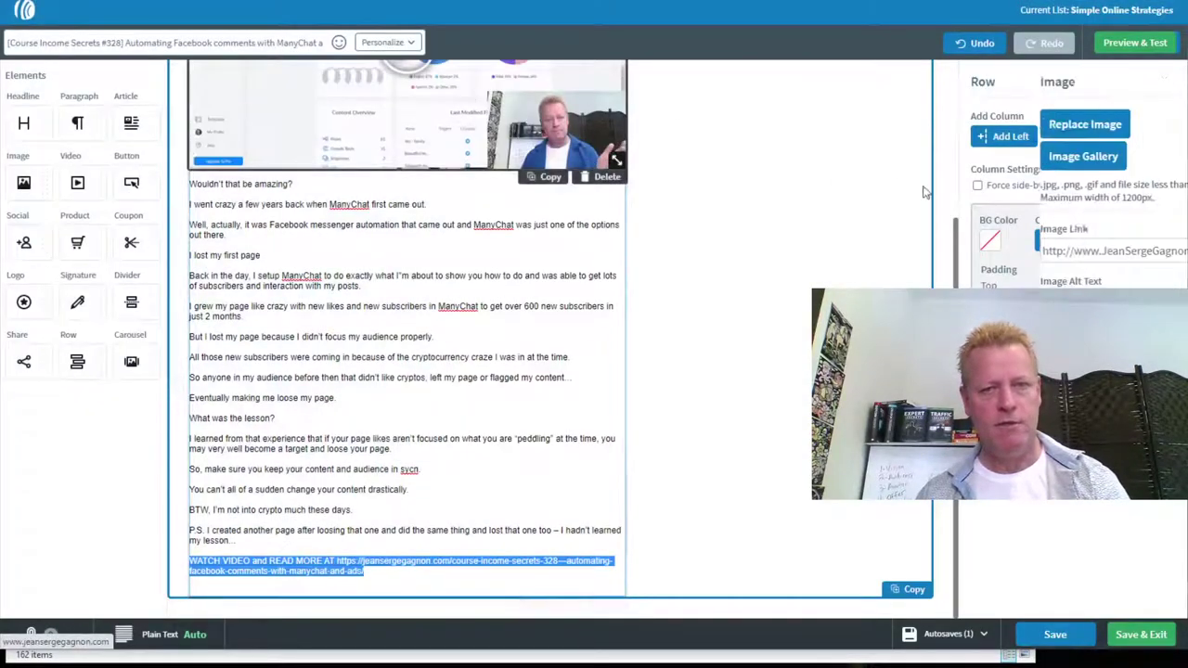
pyautogui.click(1026, 250)
pyautogui.hotkey('ctrl', 'v')
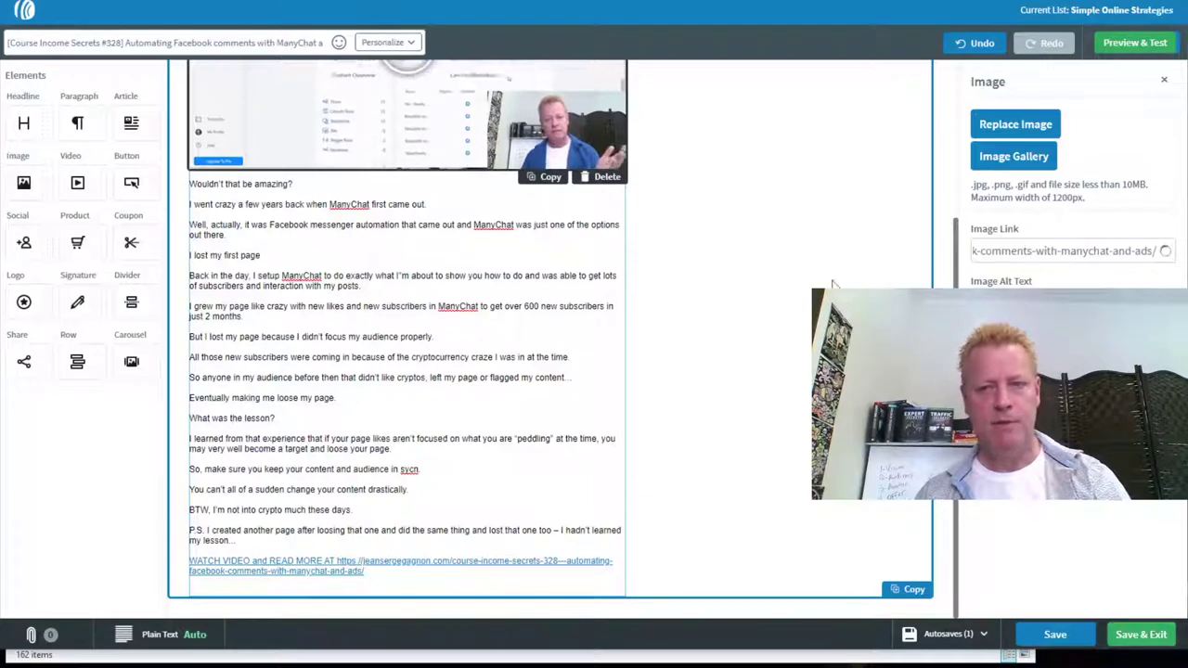
pyautogui.click(727, 273)
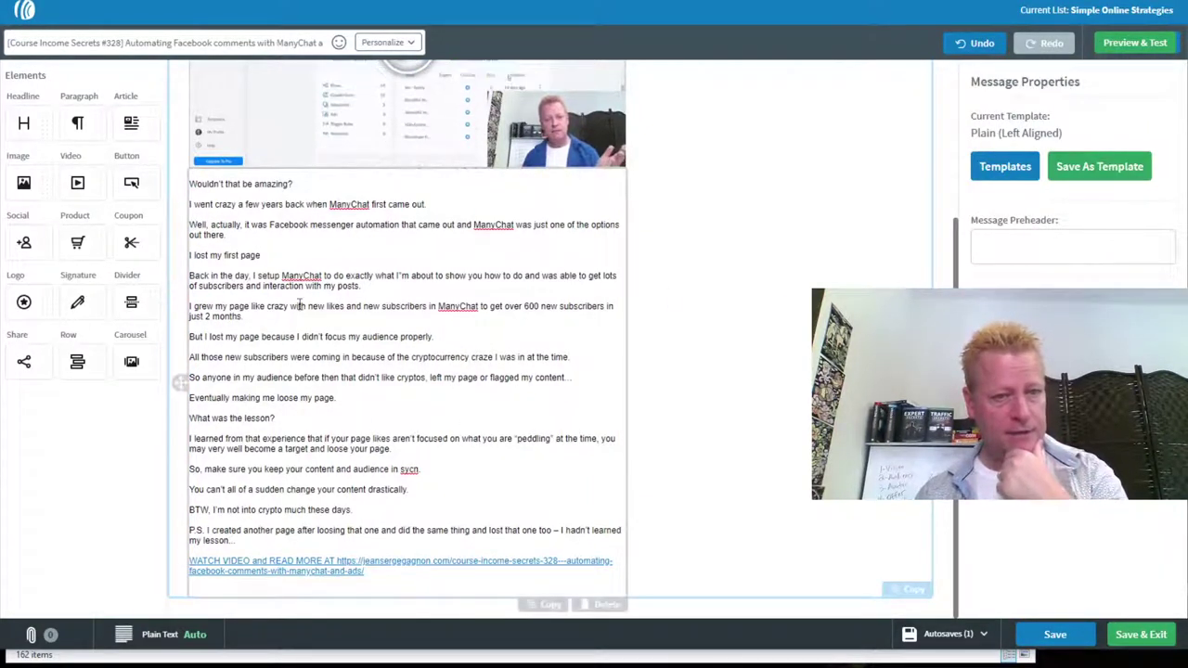
# - Correct the misspelled "sycn" to "sync" in the sentence about keeping content and audience together
pyautogui.click(409, 471)
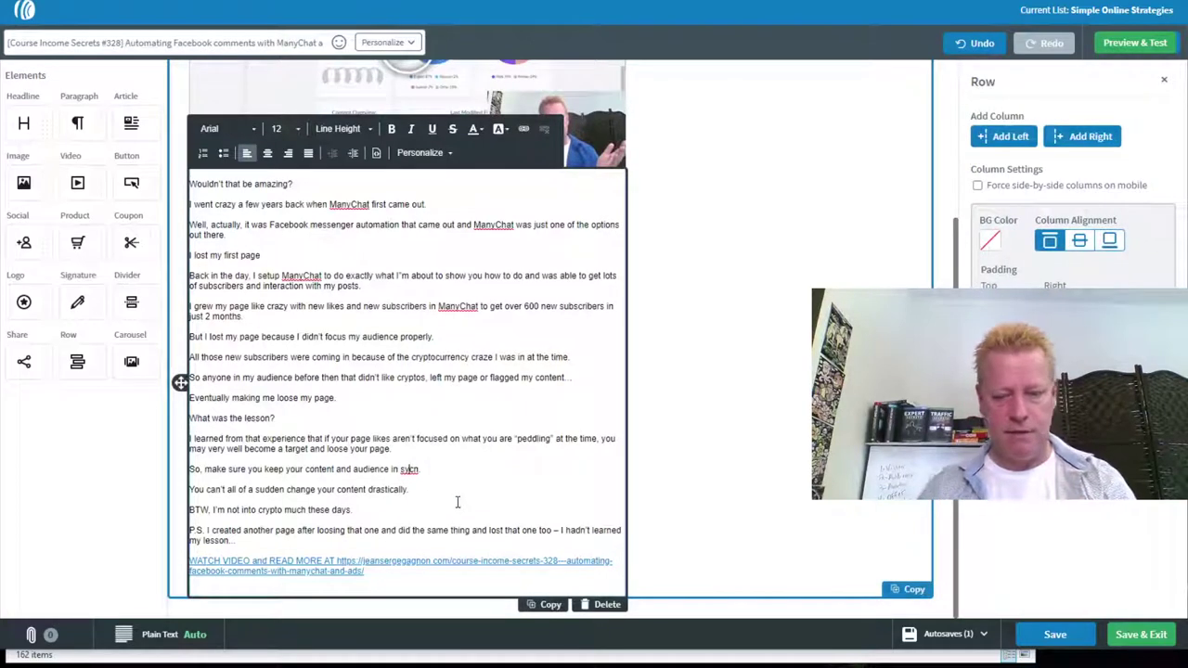
pyautogui.write('c')
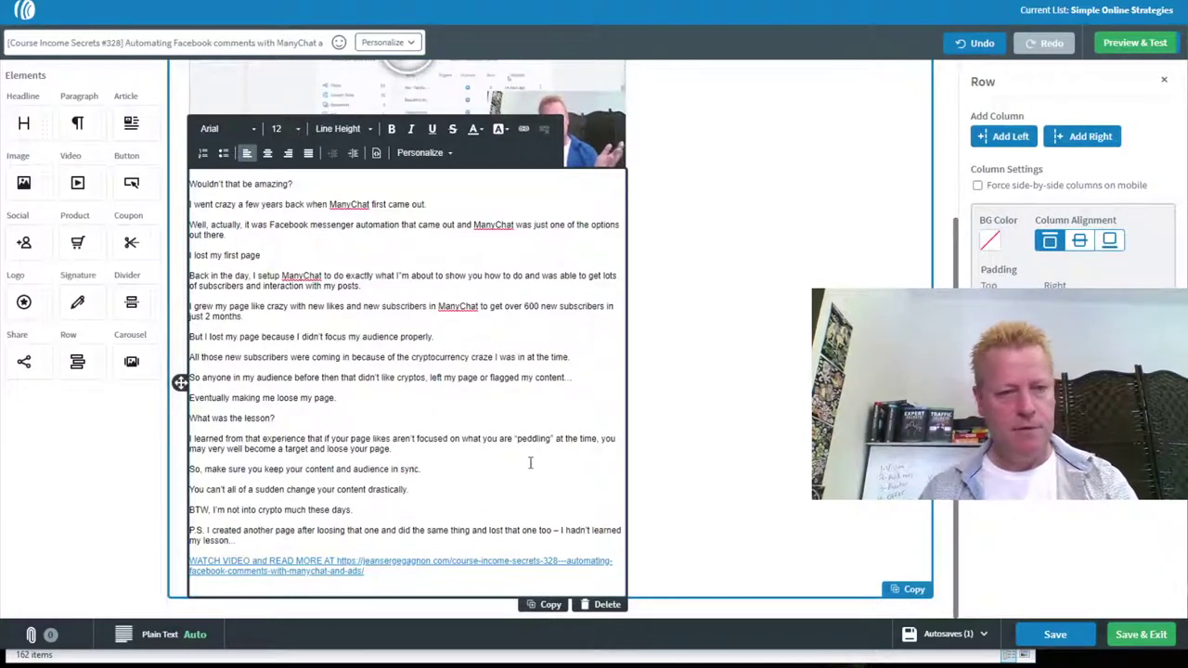
pyautogui.doubleClick(410, 469)
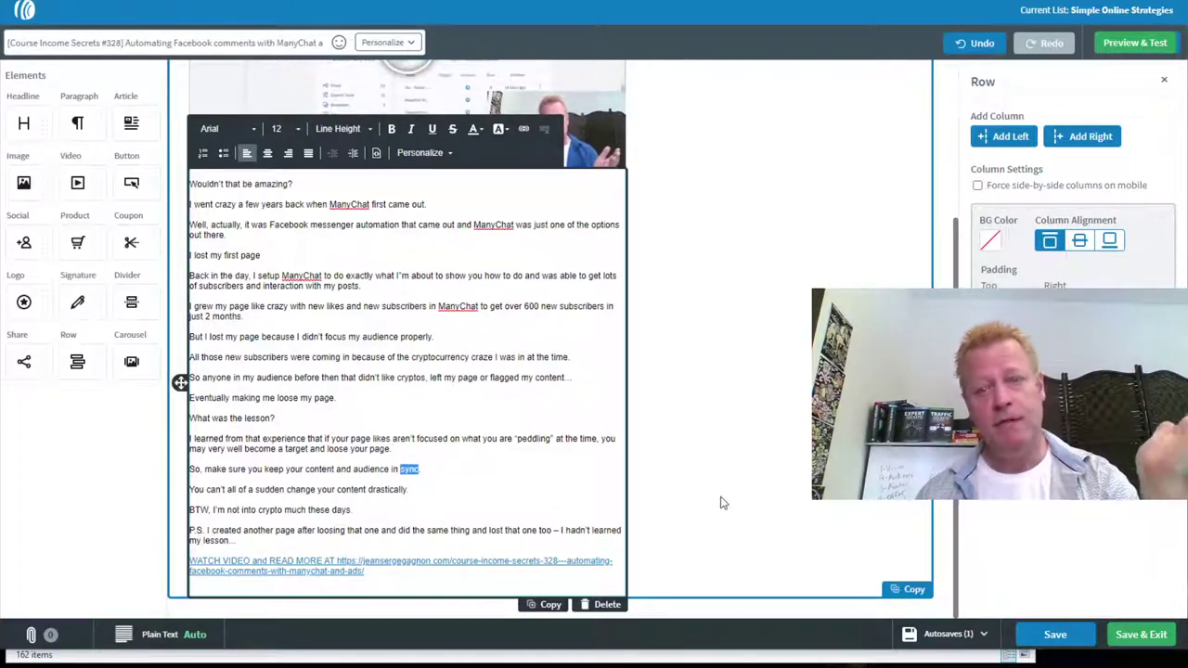
pyautogui.click(622, 437)
pyautogui.scroll(3, 623, 438)
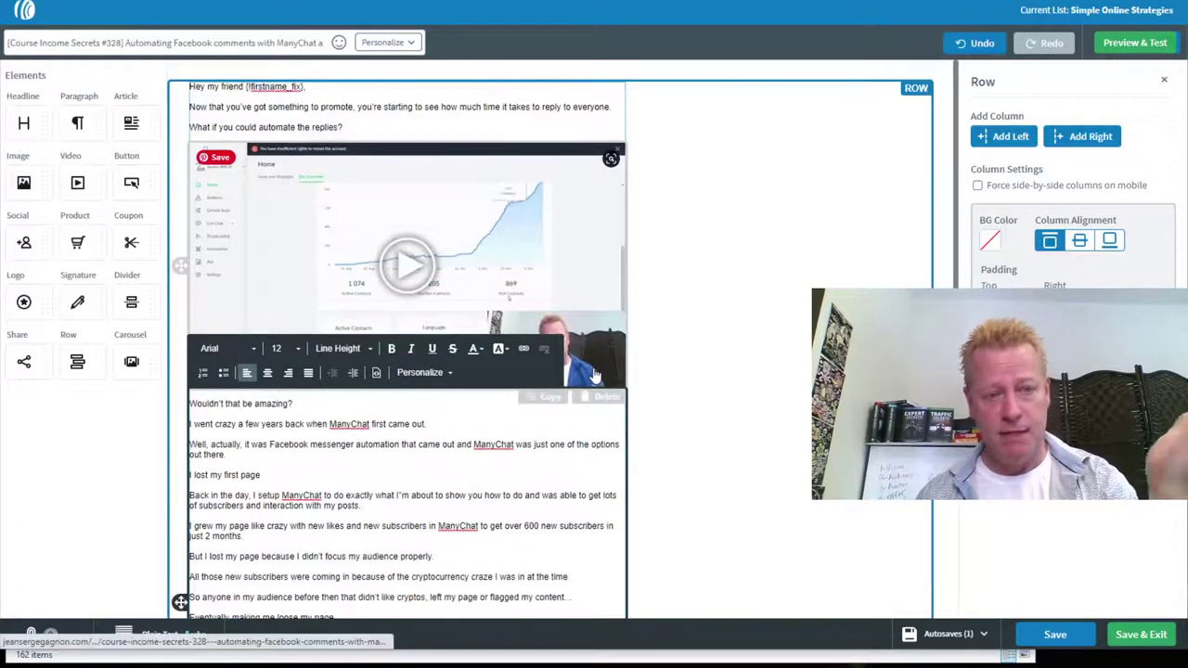
# - Save and exit the #328 message, and open the broadcast scheduling settings for its draft
pyautogui.click(1139, 635)
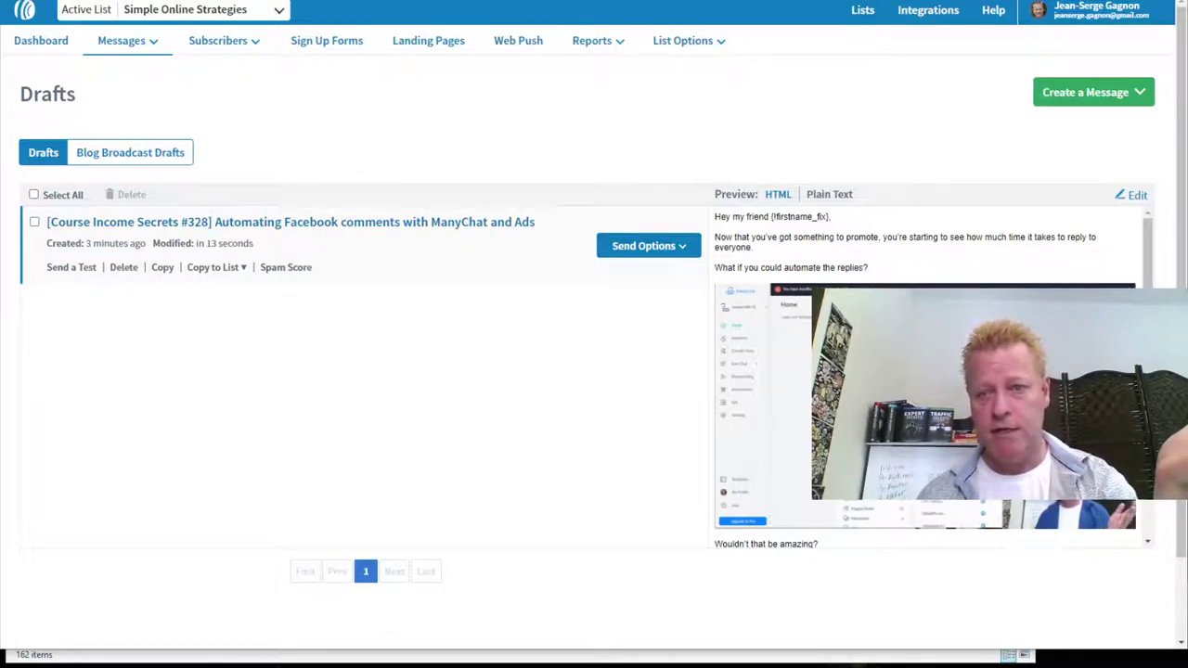
pyautogui.scroll(-10, 928, 371)
pyautogui.scroll(10, 928, 371)
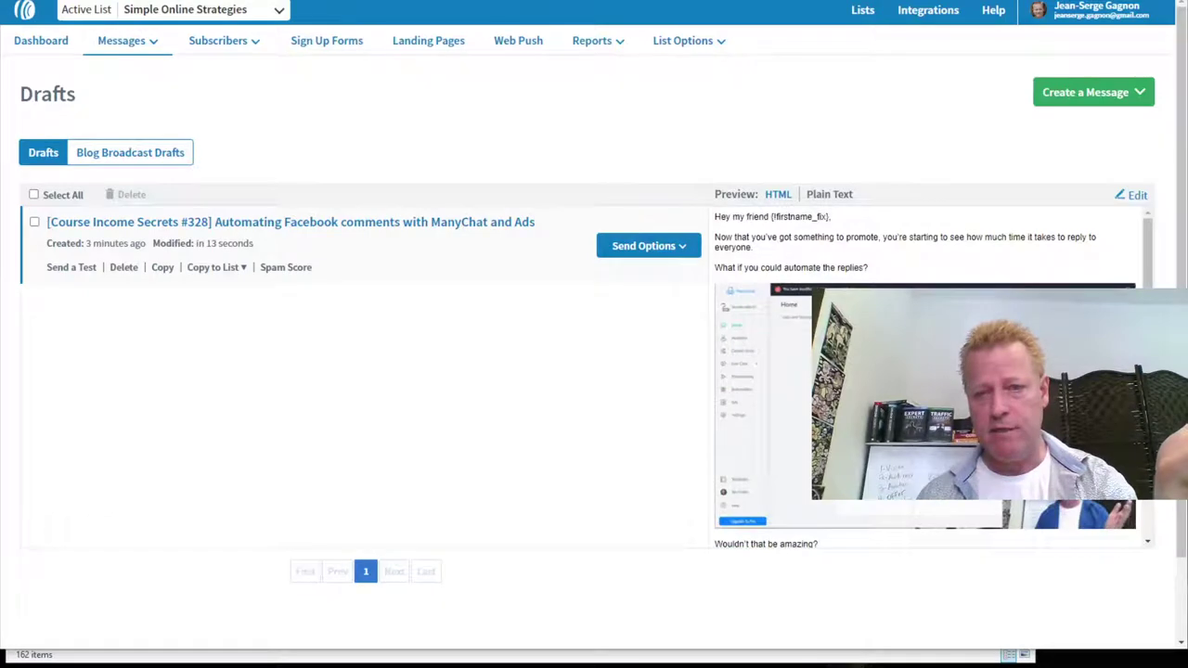
pyautogui.click(670, 247)
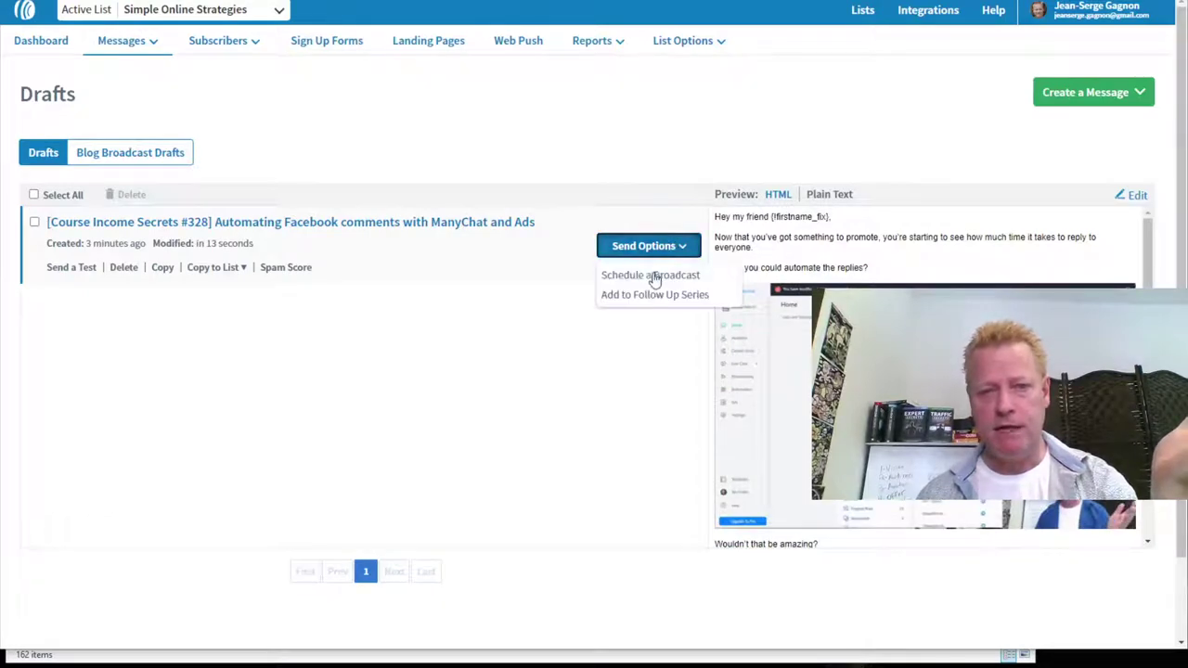
pyautogui.click(654, 277)
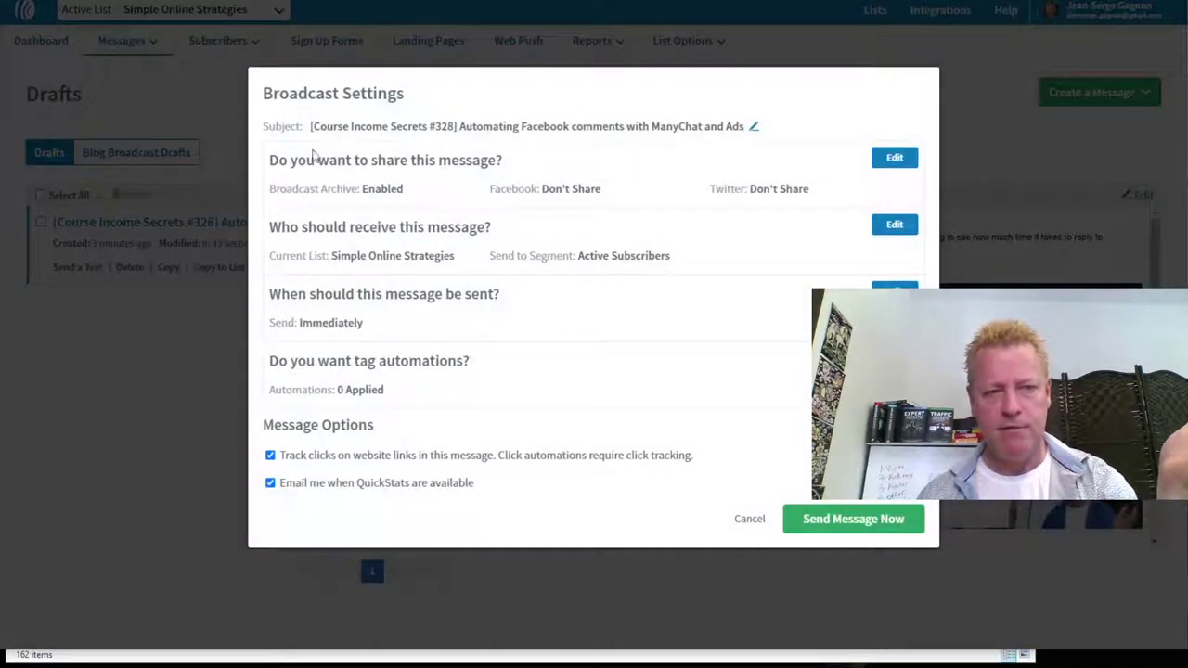
# - Share the #328 broadcast to the sender's own-name Facebook page and connected Twitter account, and apply the sharing settings
pyautogui.moveTo(305, 160); pyautogui.dragTo(519, 175)
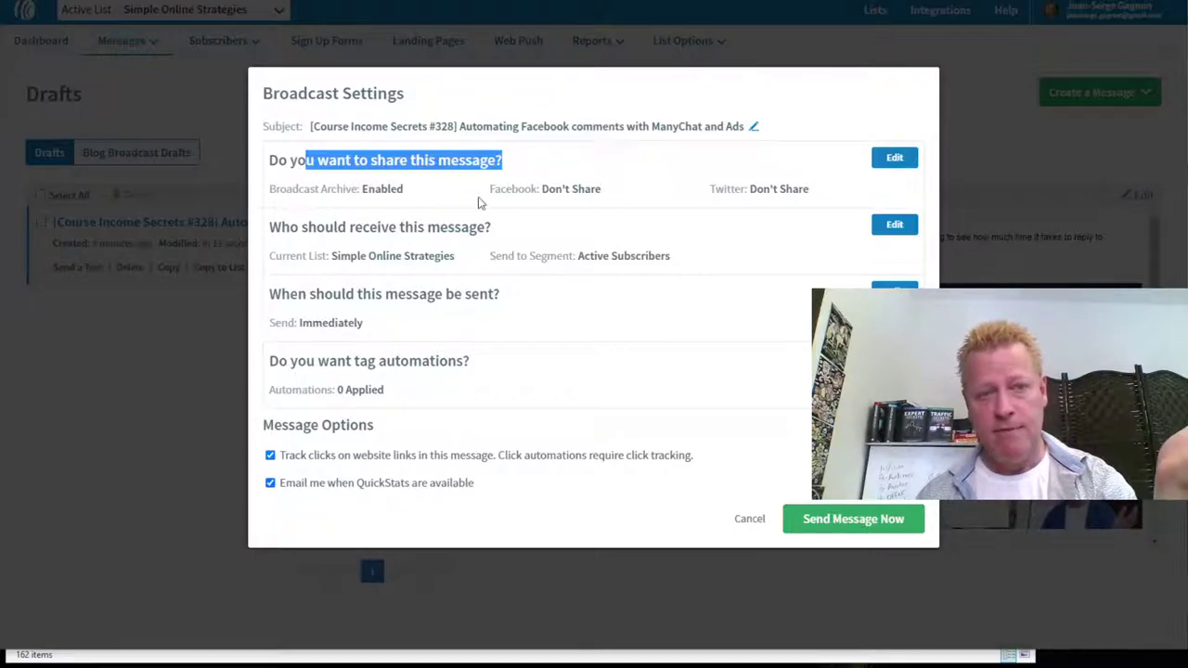
pyautogui.click(893, 157)
pyautogui.click(376, 272)
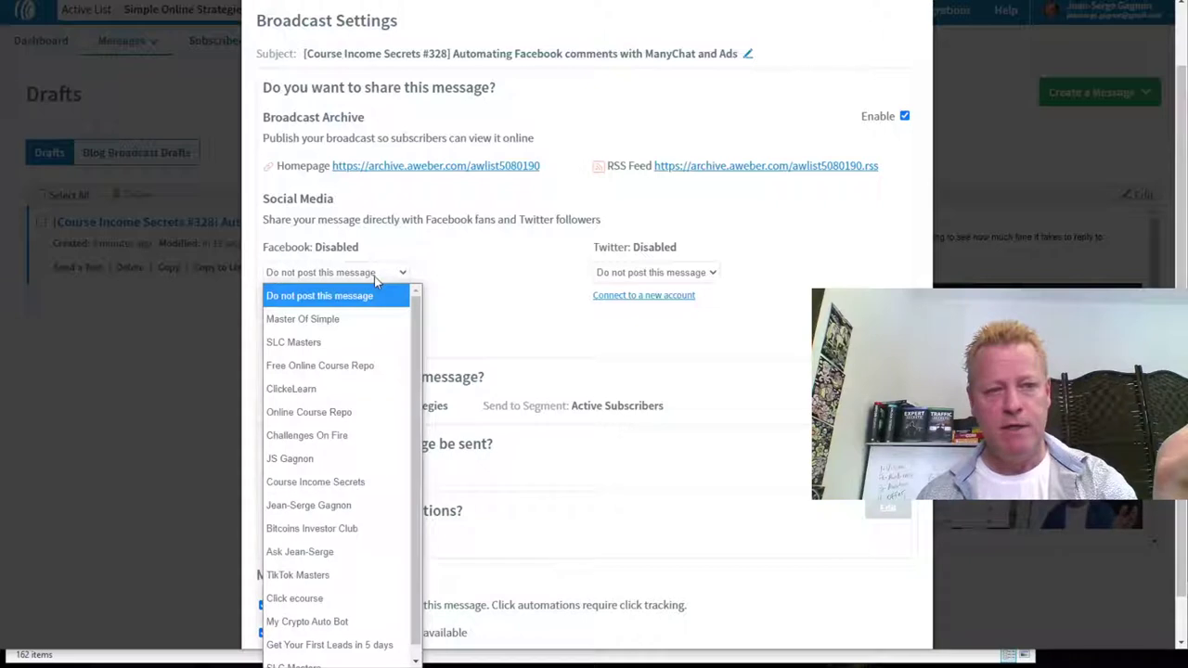
pyautogui.click(323, 460)
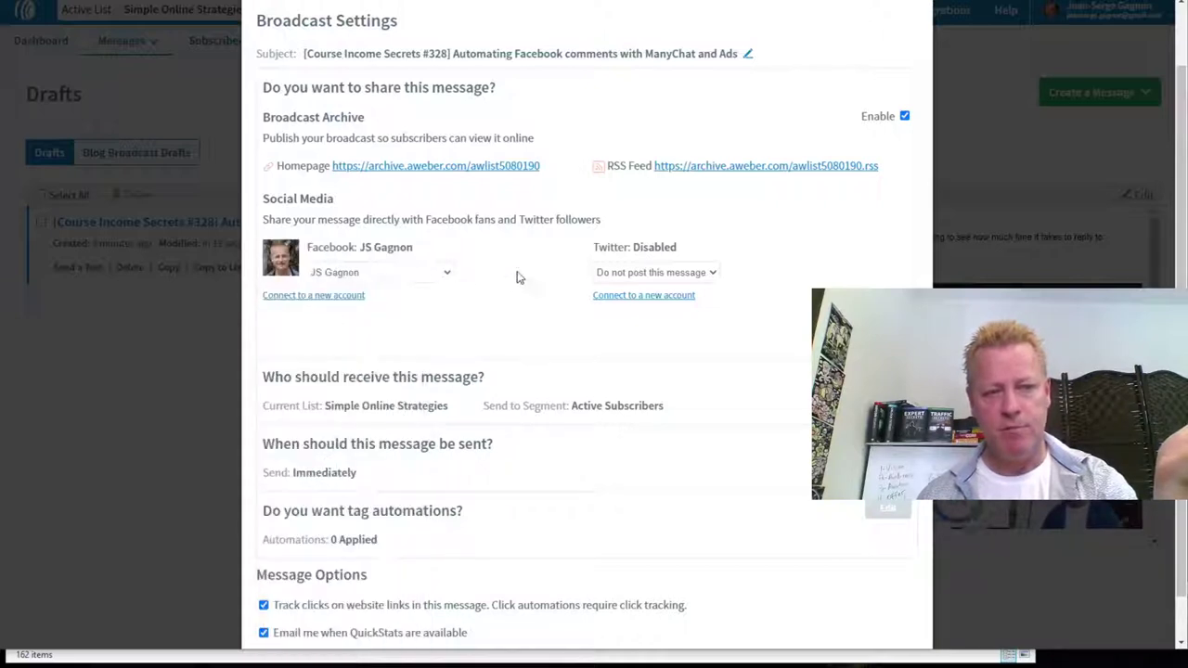
pyautogui.click(650, 275)
pyautogui.click(665, 315)
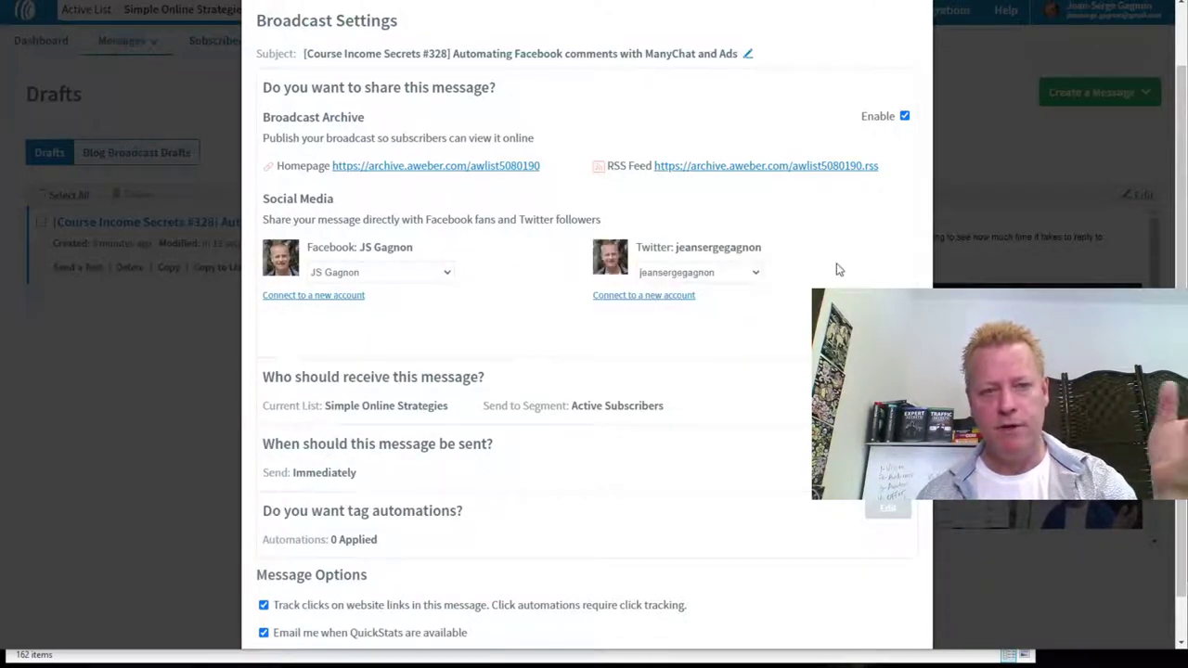
pyautogui.click(876, 326)
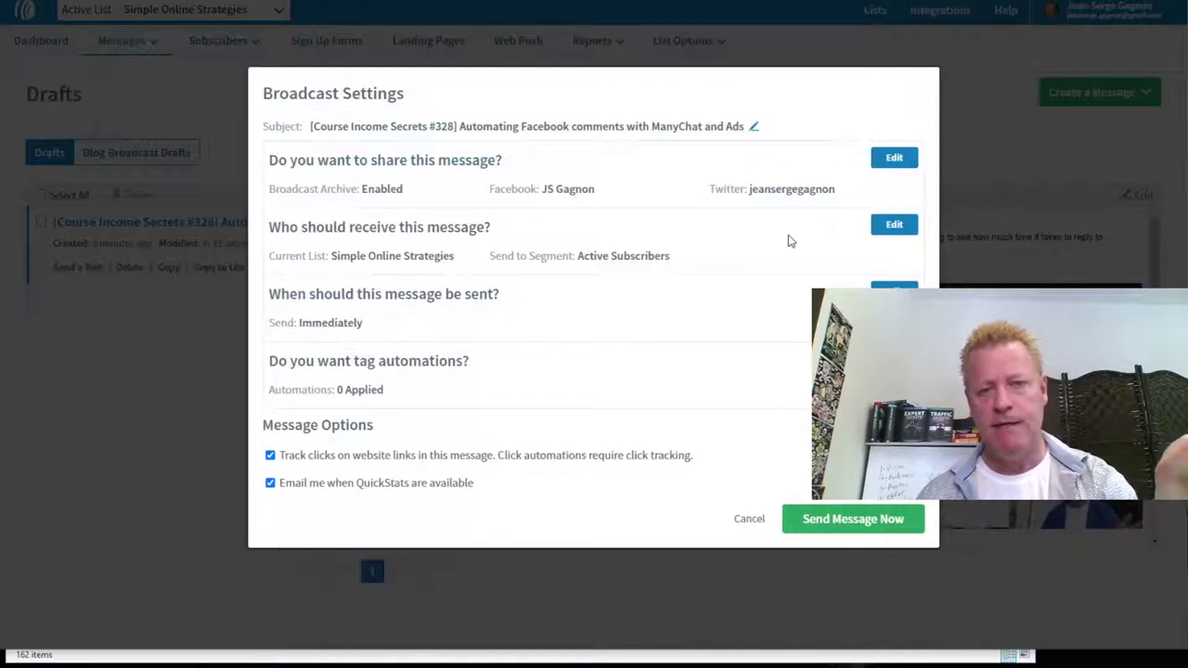
# - Set the broadcast recipients to include all lists, restricted to the "seinfeld tag" segment, and apply
pyautogui.click(894, 226)
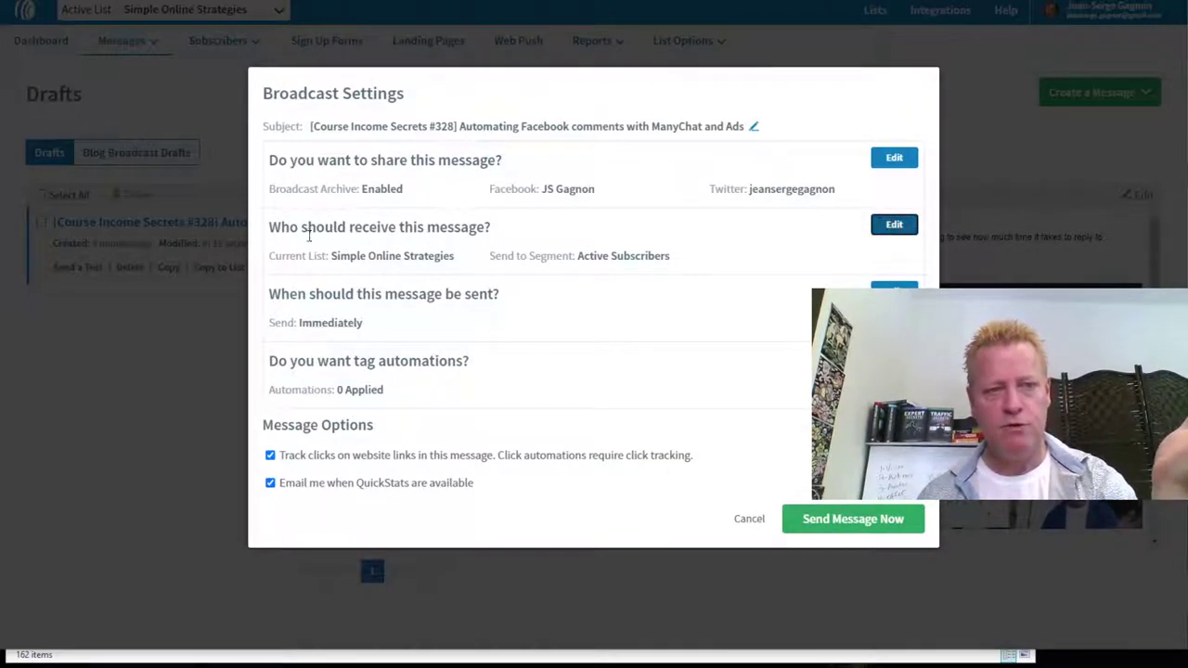
pyautogui.moveTo(300, 226); pyautogui.dragTo(518, 221)
pyautogui.click(899, 234)
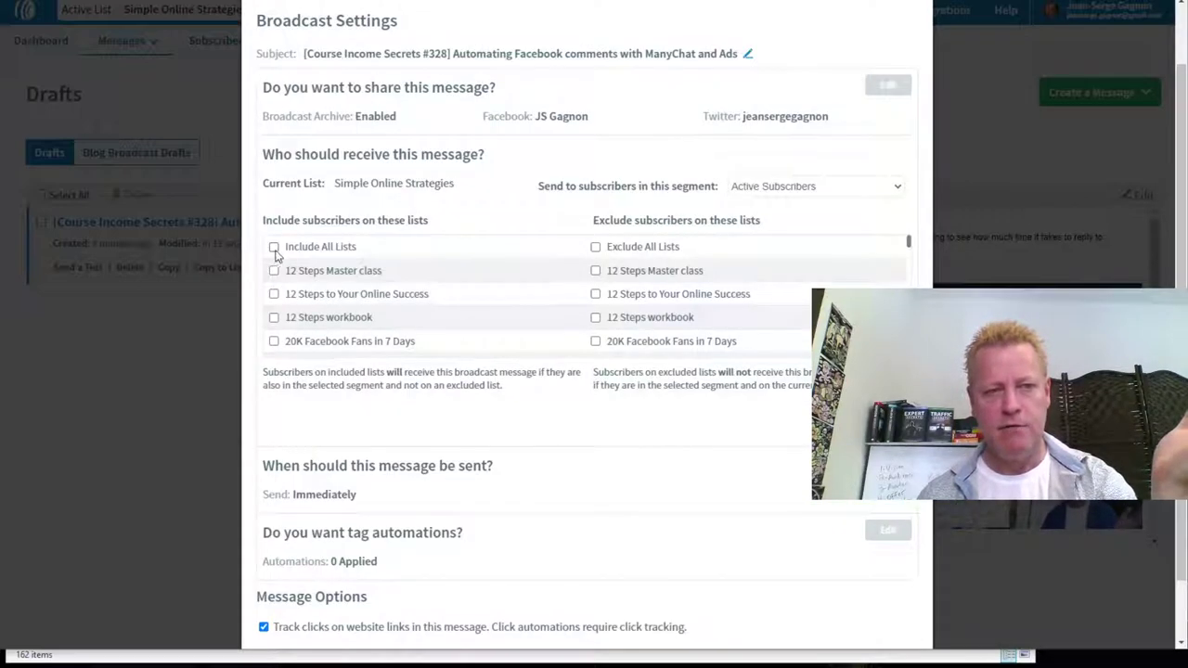
pyautogui.click(275, 249)
pyautogui.scroll(-8, 337, 282)
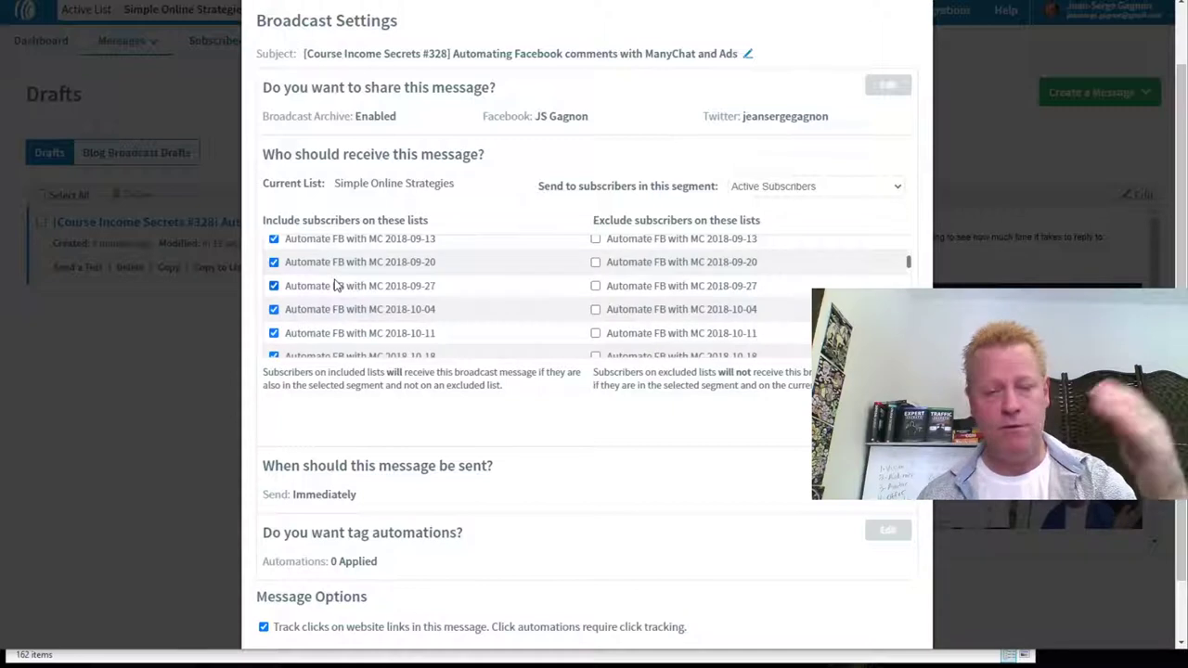
pyautogui.scroll(8, 337, 284)
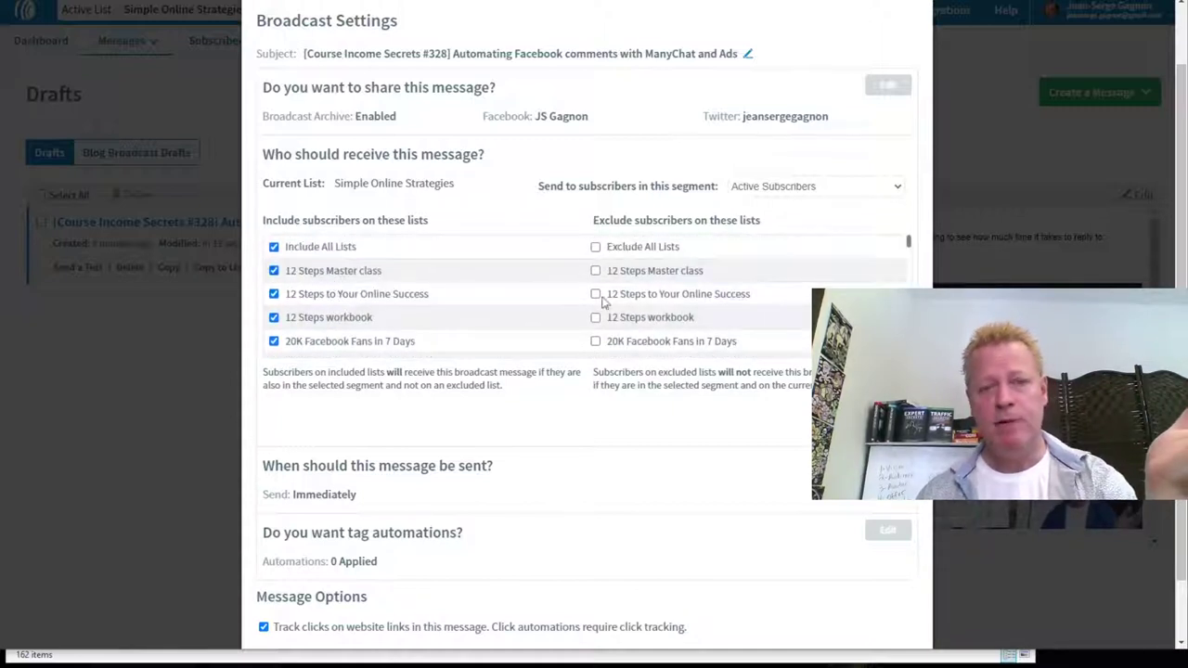
pyautogui.click(771, 190)
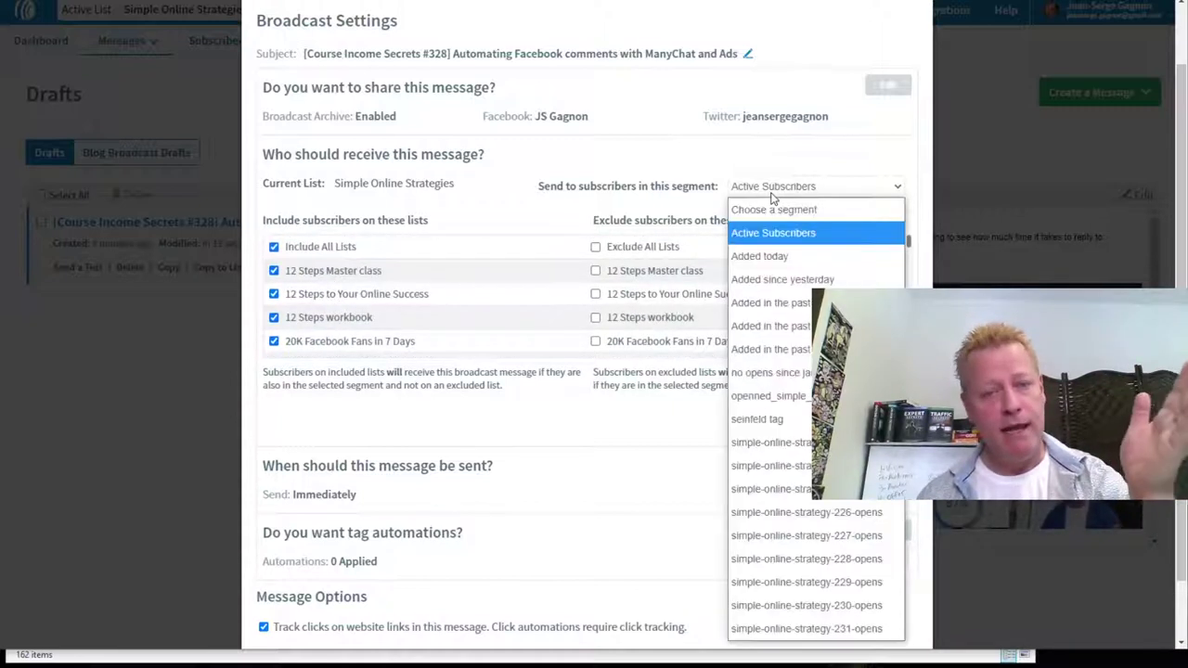
pyautogui.click(753, 420)
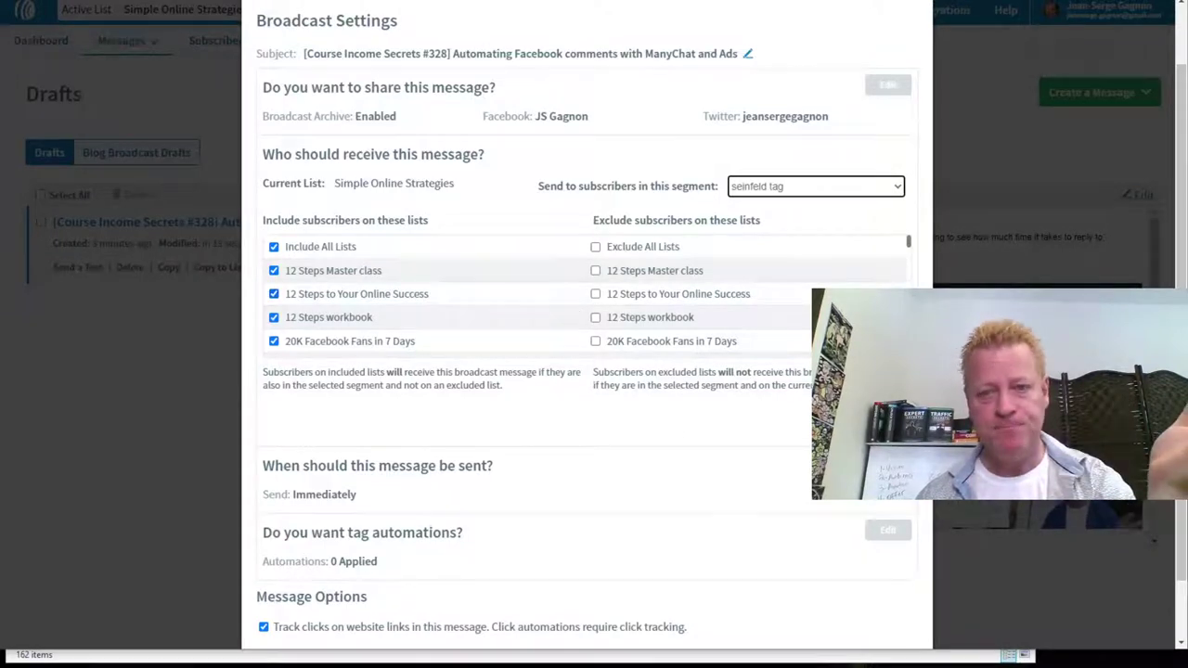
pyautogui.click(892, 507)
# - Set the broadcast's send time to February 17, 2021 at 7:30 am in (GMT -5:00) Eastern Time, and apply
pyautogui.moveTo(331, 293); pyautogui.dragTo(509, 309)
pyautogui.click(476, 324)
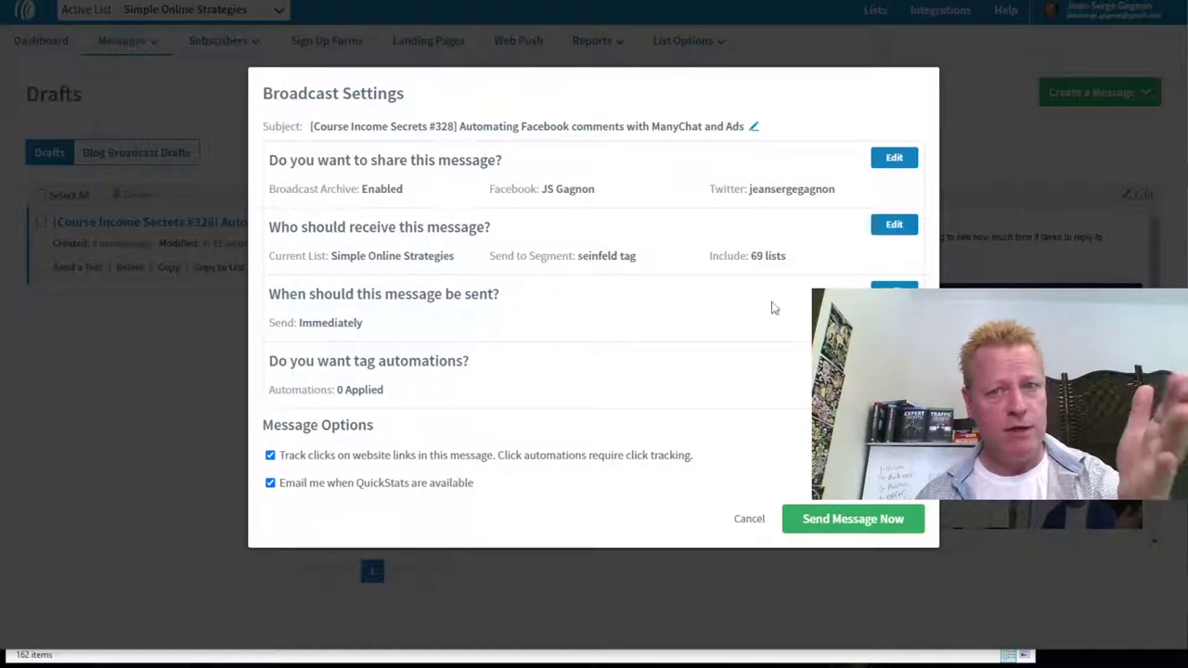
pyautogui.click(894, 289)
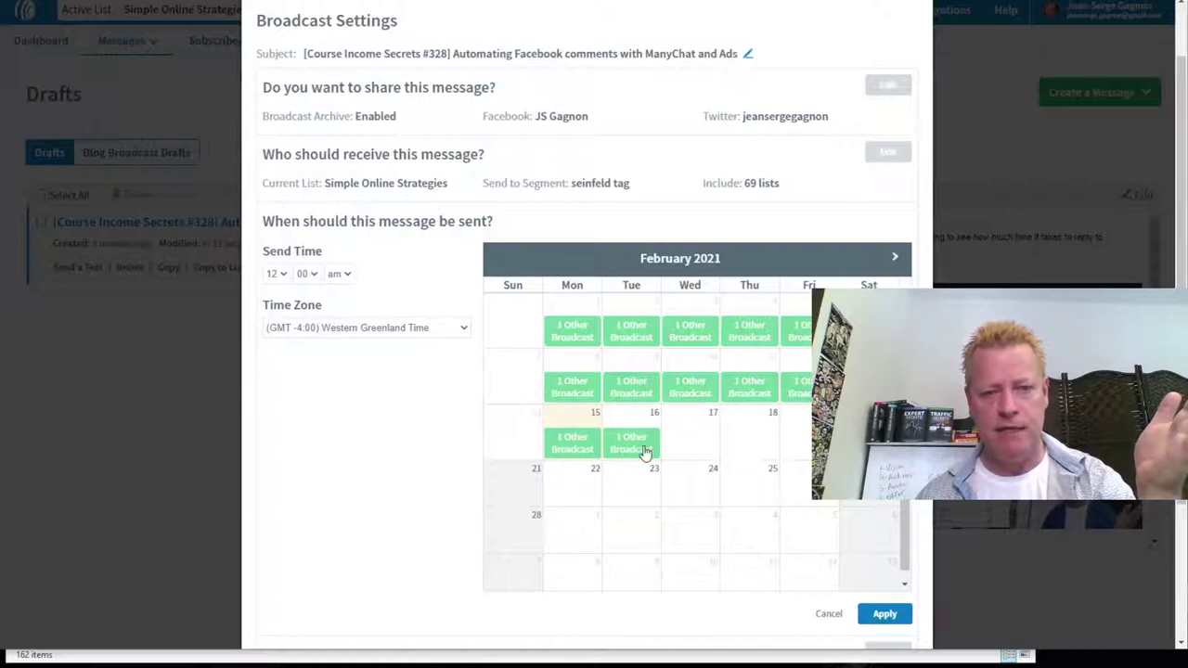
pyautogui.click(694, 438)
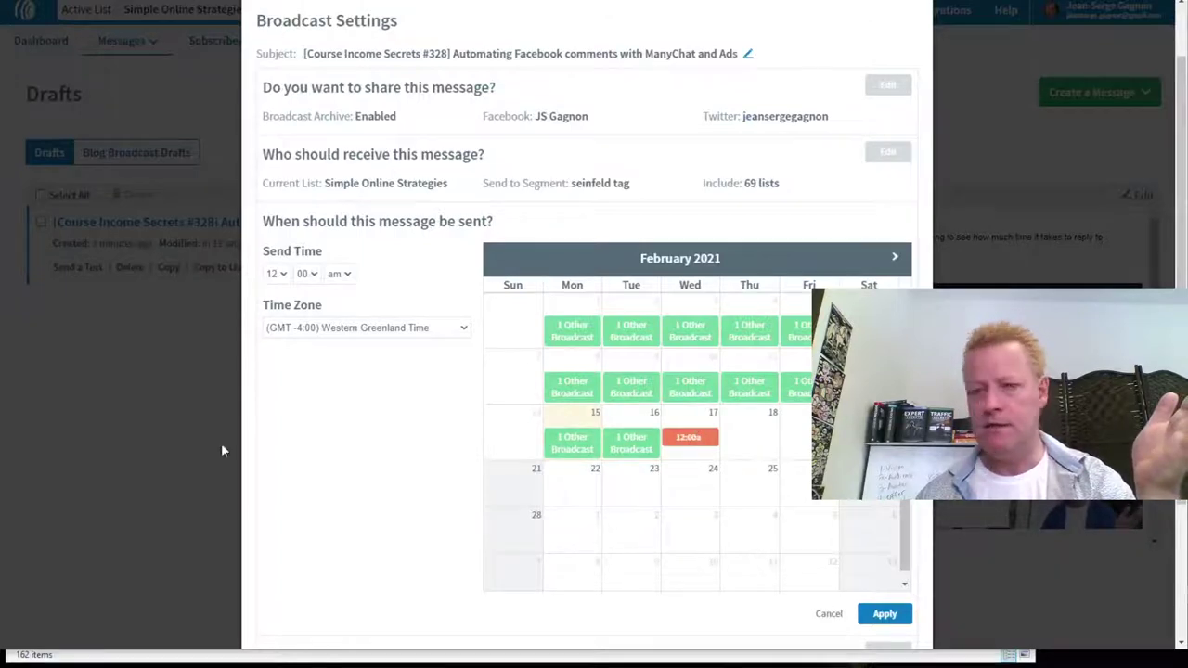
pyautogui.click(276, 274)
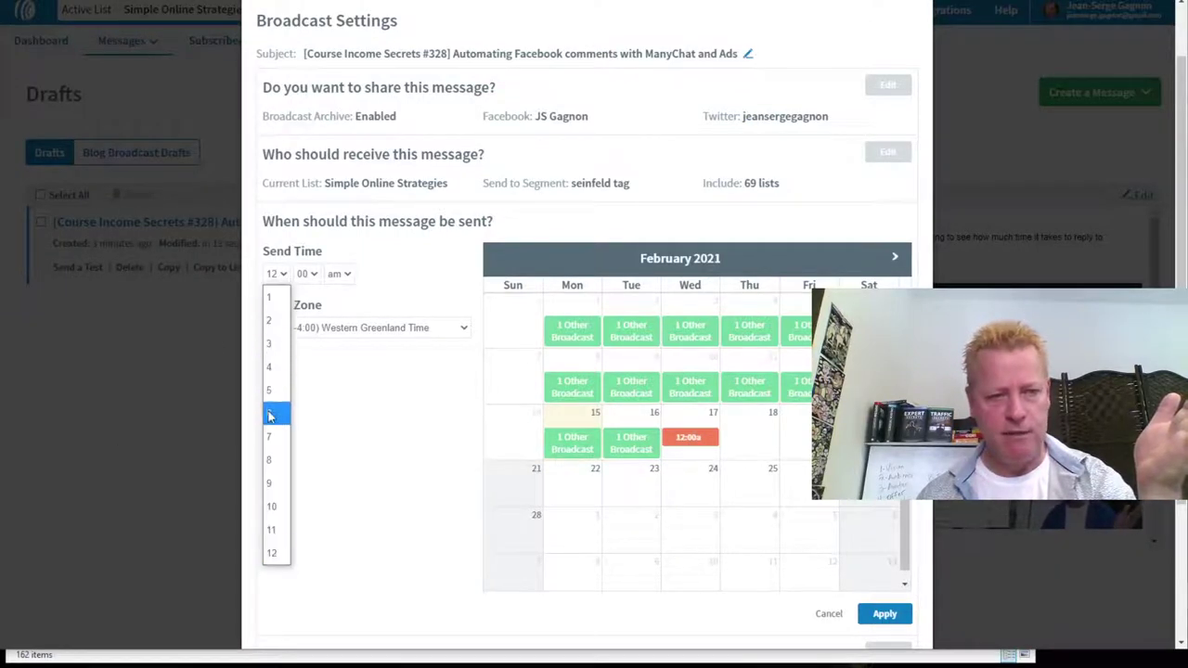
pyautogui.click(270, 440)
pyautogui.click(307, 274)
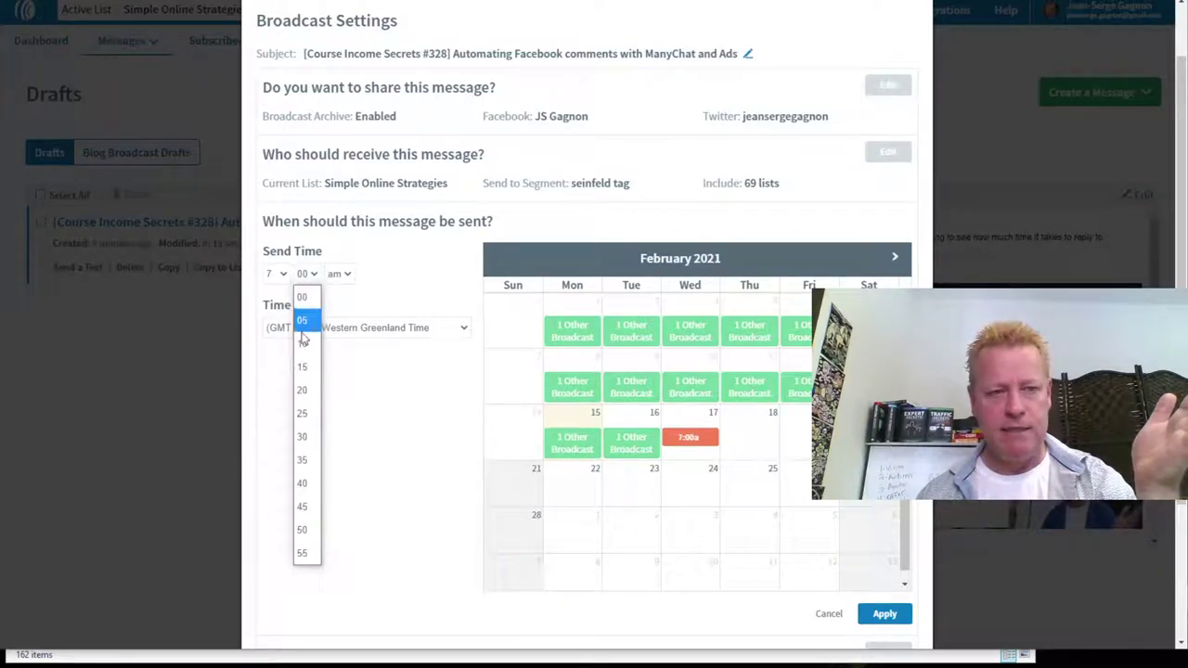
pyautogui.click(306, 436)
pyautogui.click(350, 334)
pyautogui.scroll(-3, 380, 278)
pyautogui.click(379, 252)
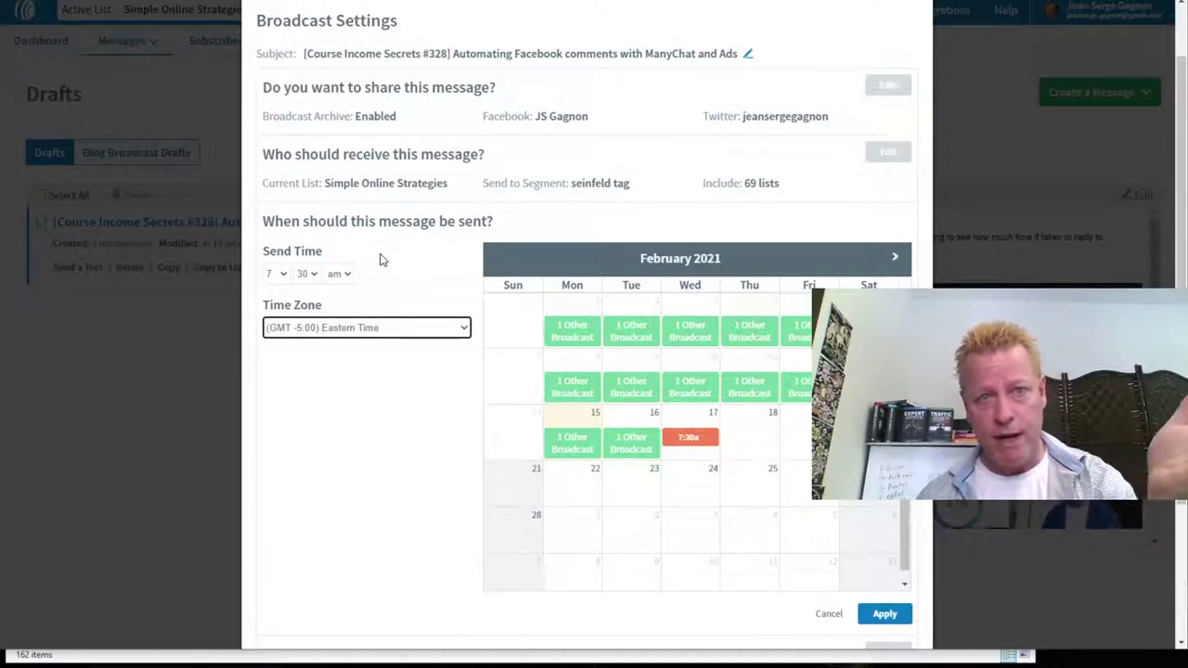
pyautogui.click(884, 614)
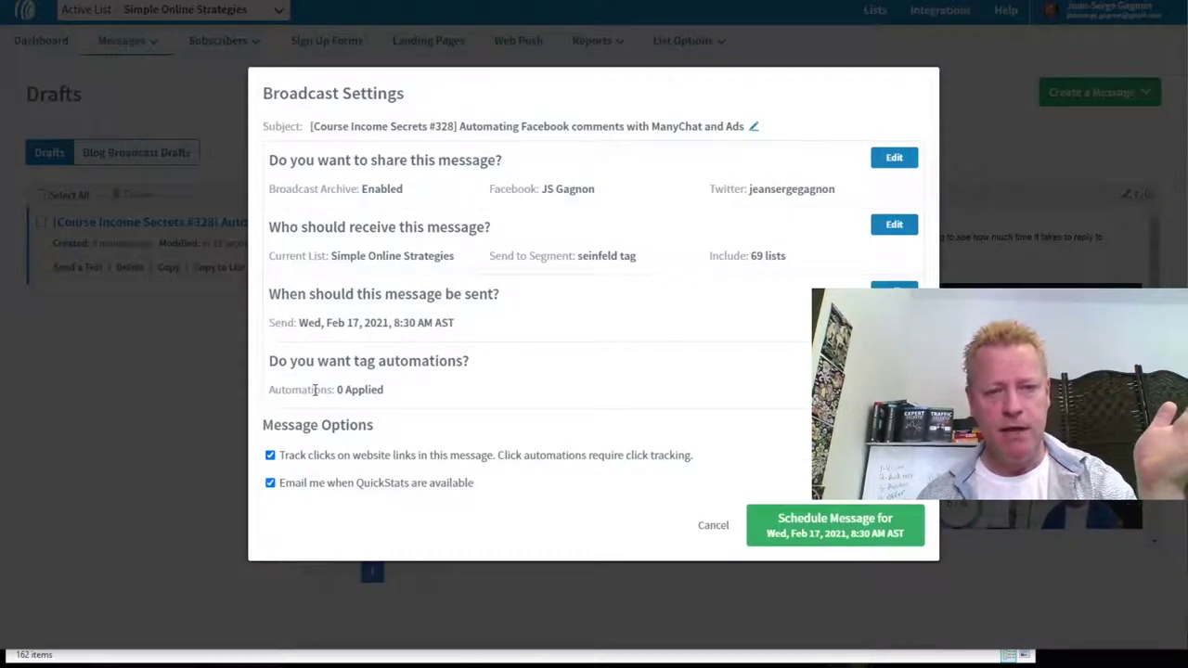
# - Add tag automations that apply "openned_email" on message open and "clicked_video" on clicking the #328 blog post link
pyautogui.moveTo(322, 369); pyautogui.dragTo(489, 362)
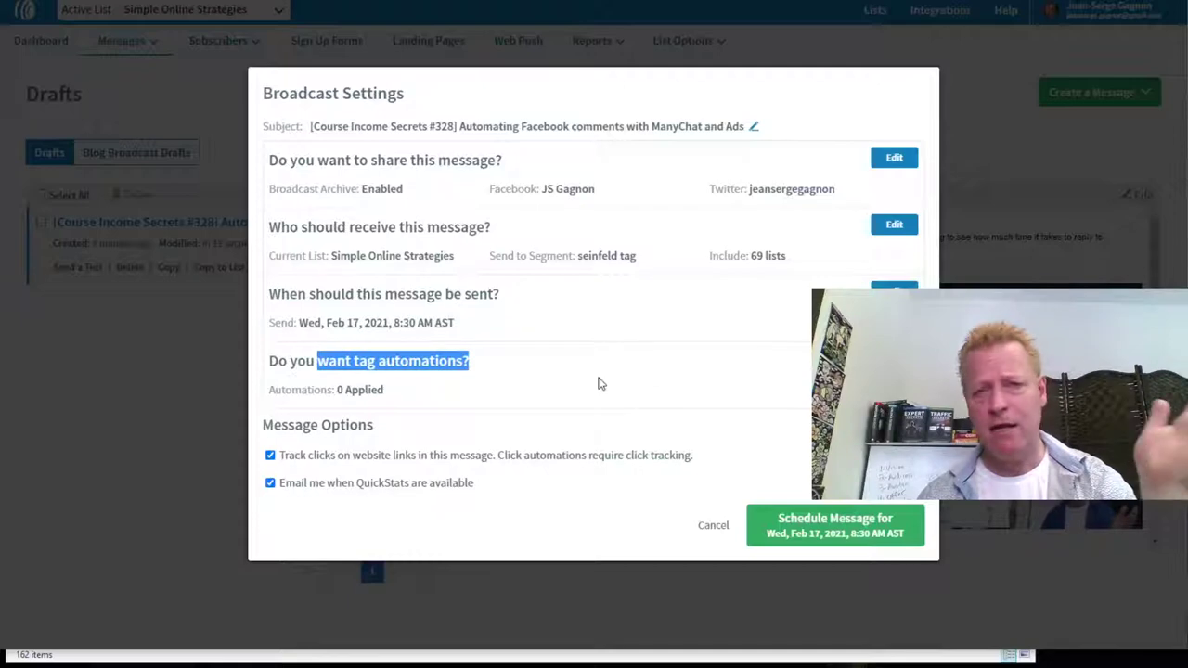
pyautogui.click(894, 360)
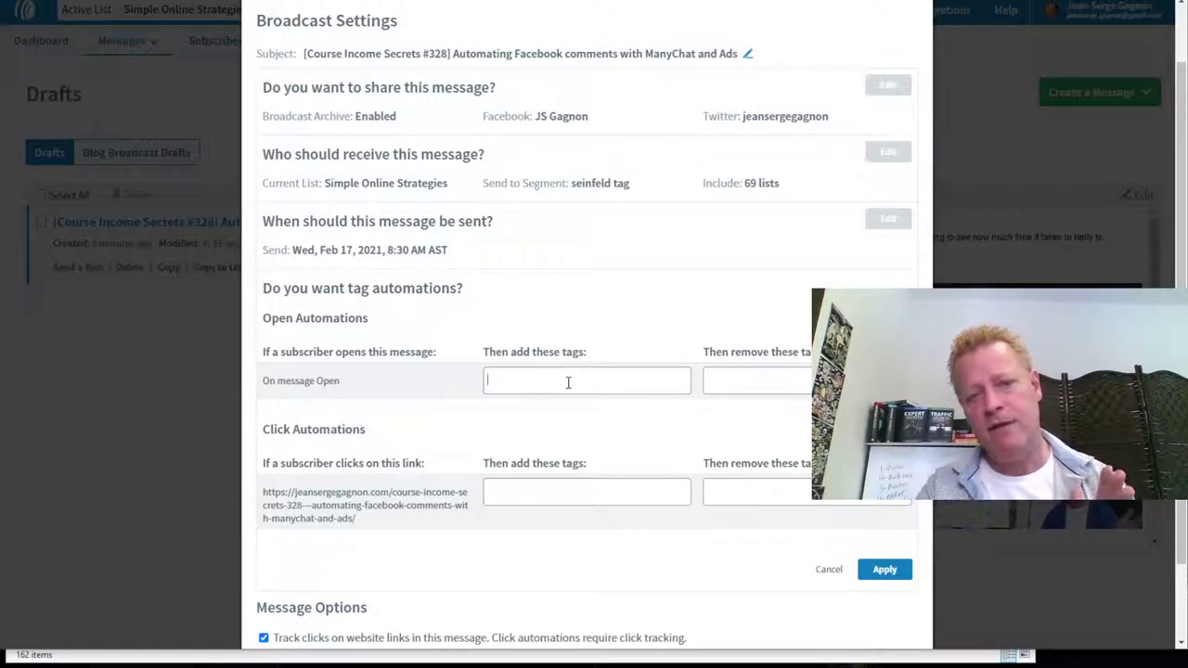
pyautogui.write('en')
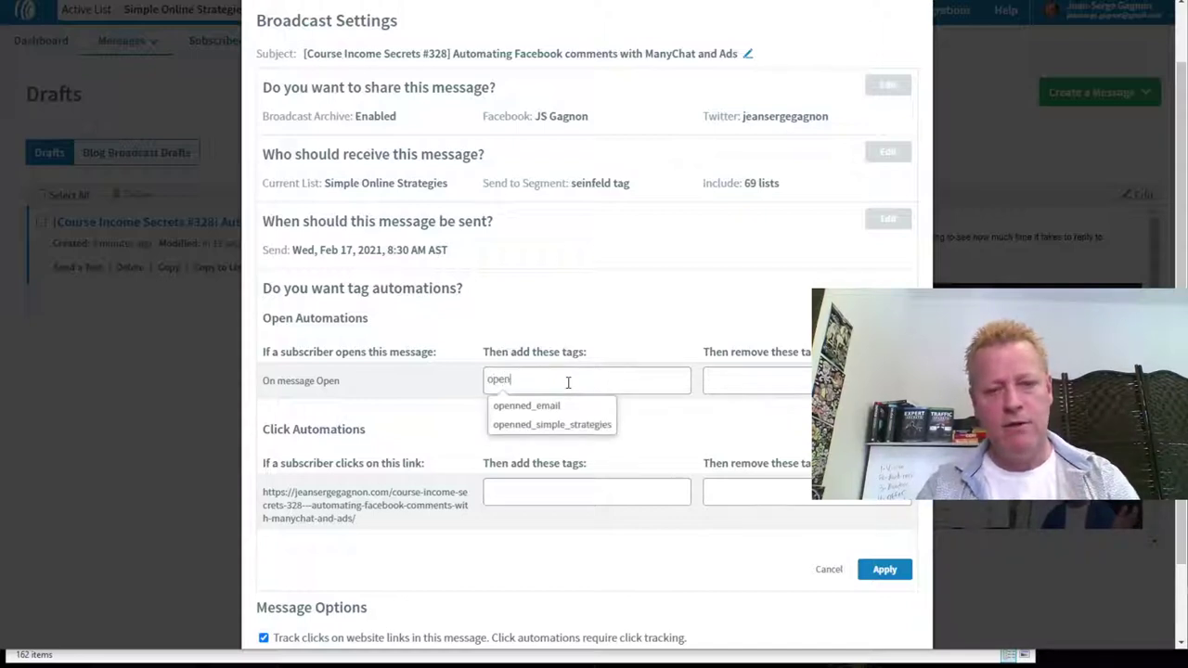
pyautogui.click(555, 403)
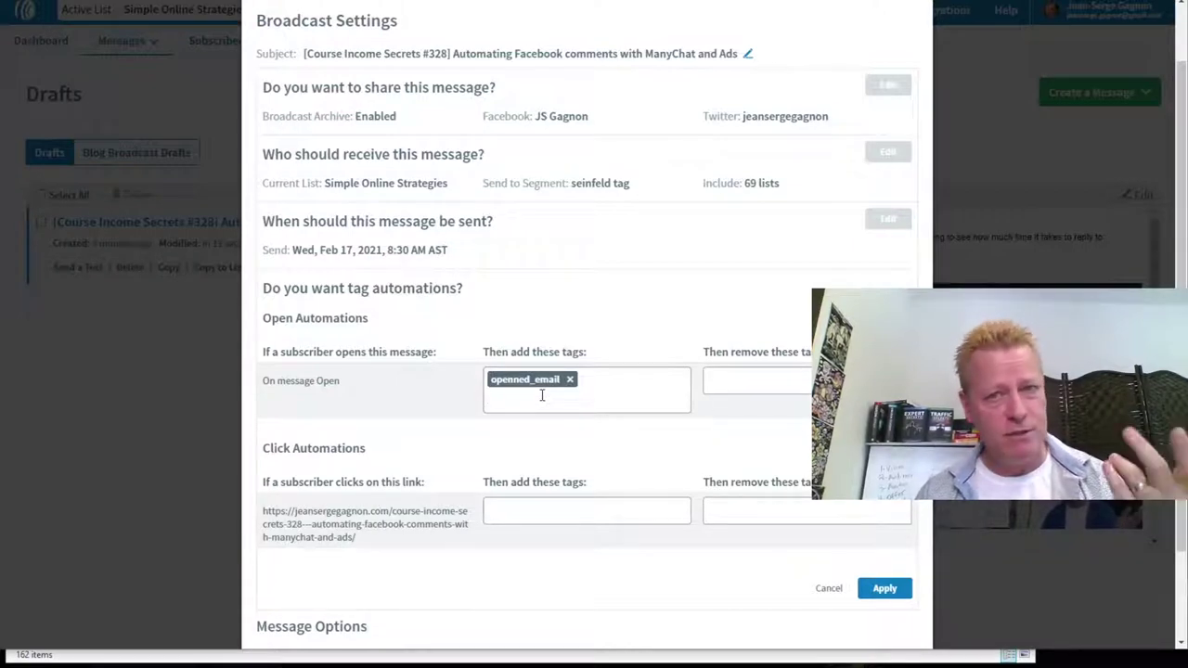
pyautogui.click(537, 511)
pyautogui.write('cli')
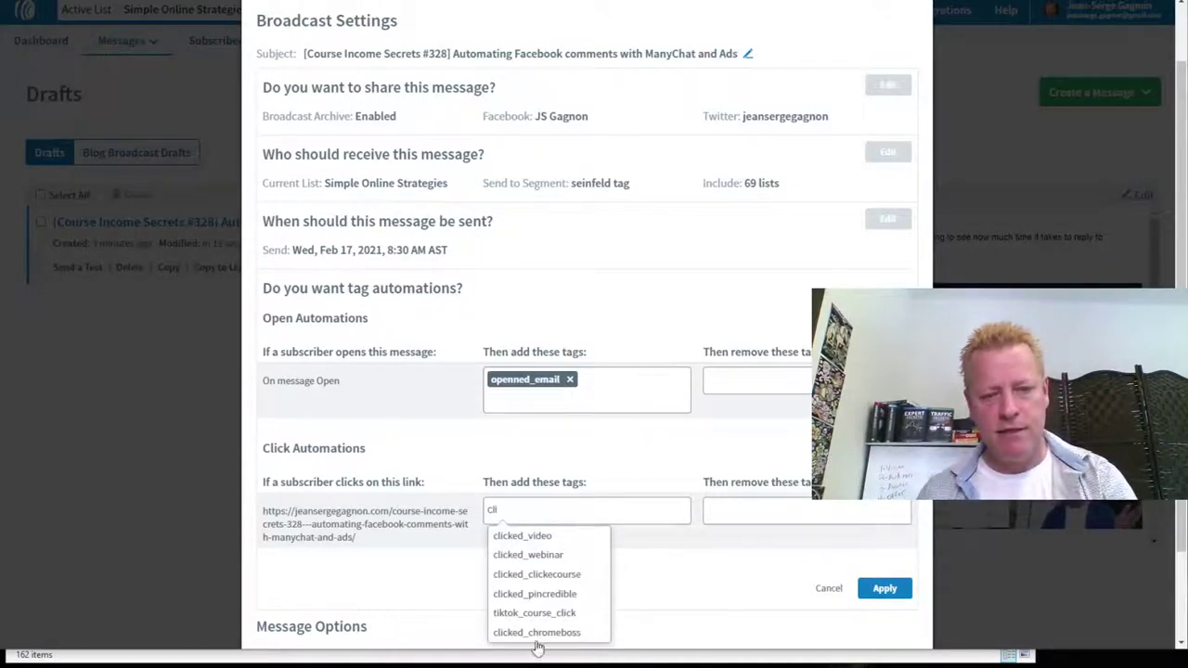
pyautogui.click(522, 537)
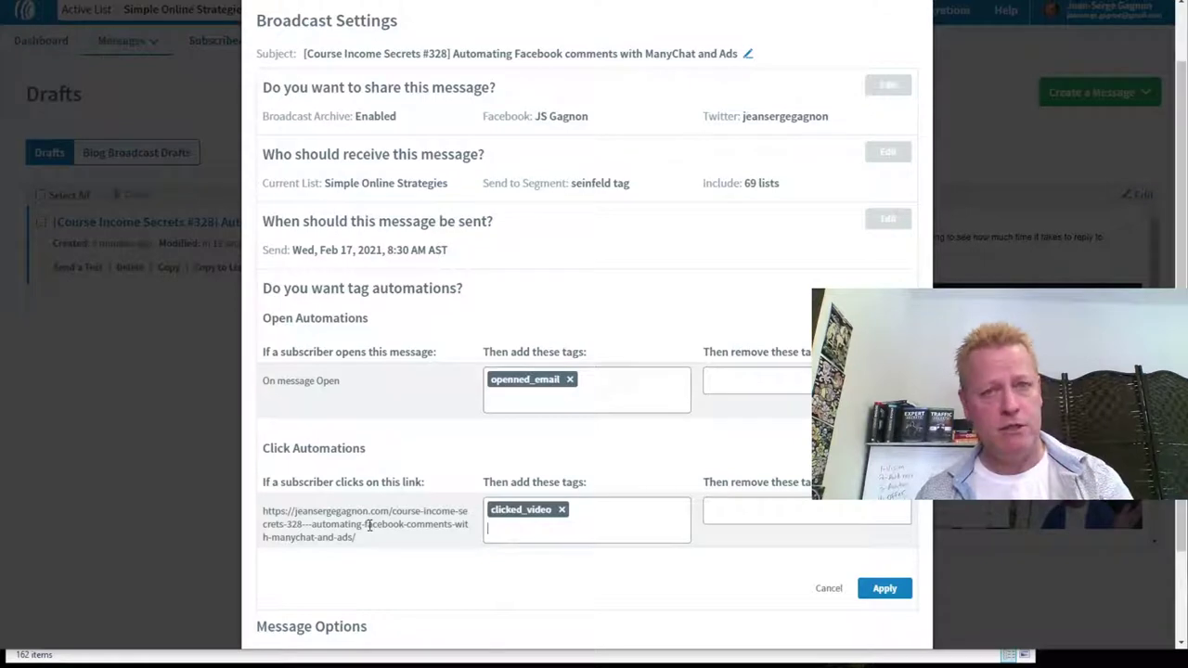
pyautogui.click(889, 589)
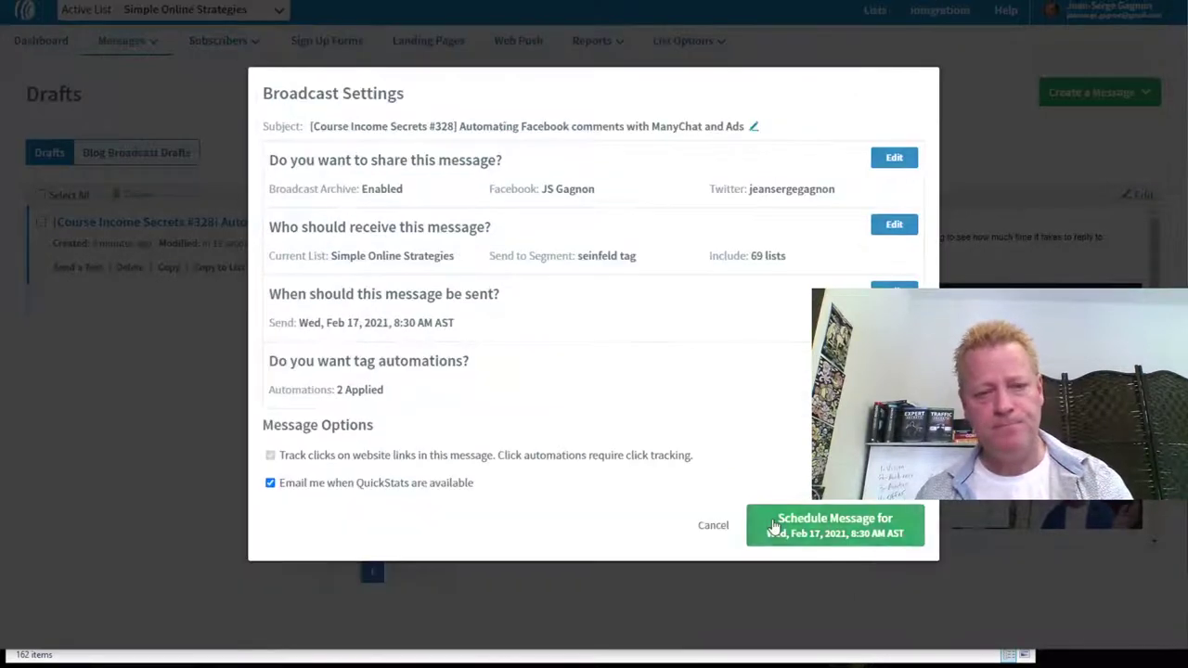
# - Turn off the QuickStats e-mail notification and schedule the #328 broadcast
pyautogui.click(363, 486)
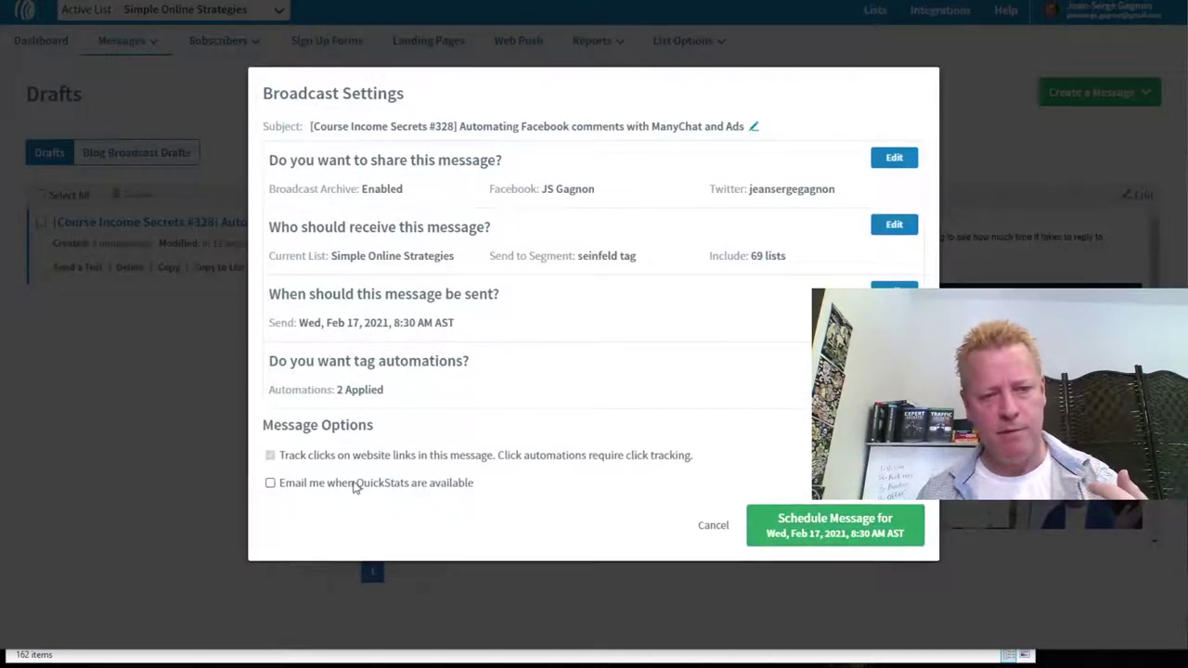
pyautogui.click(832, 536)
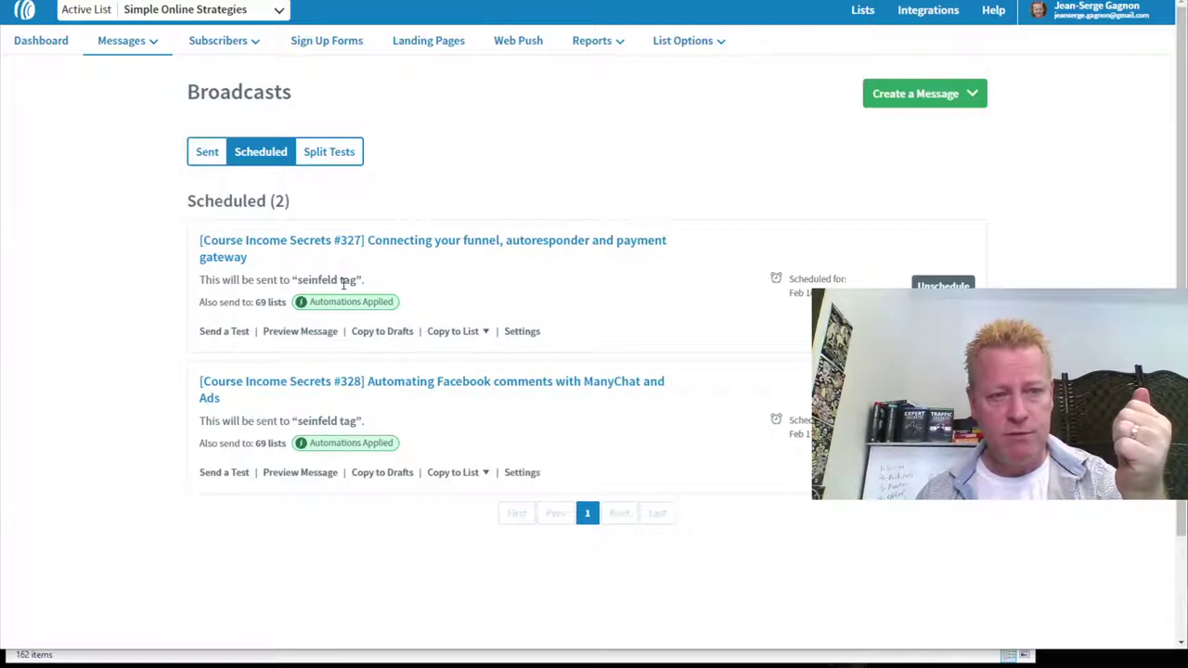
pyautogui.click(245, 41)
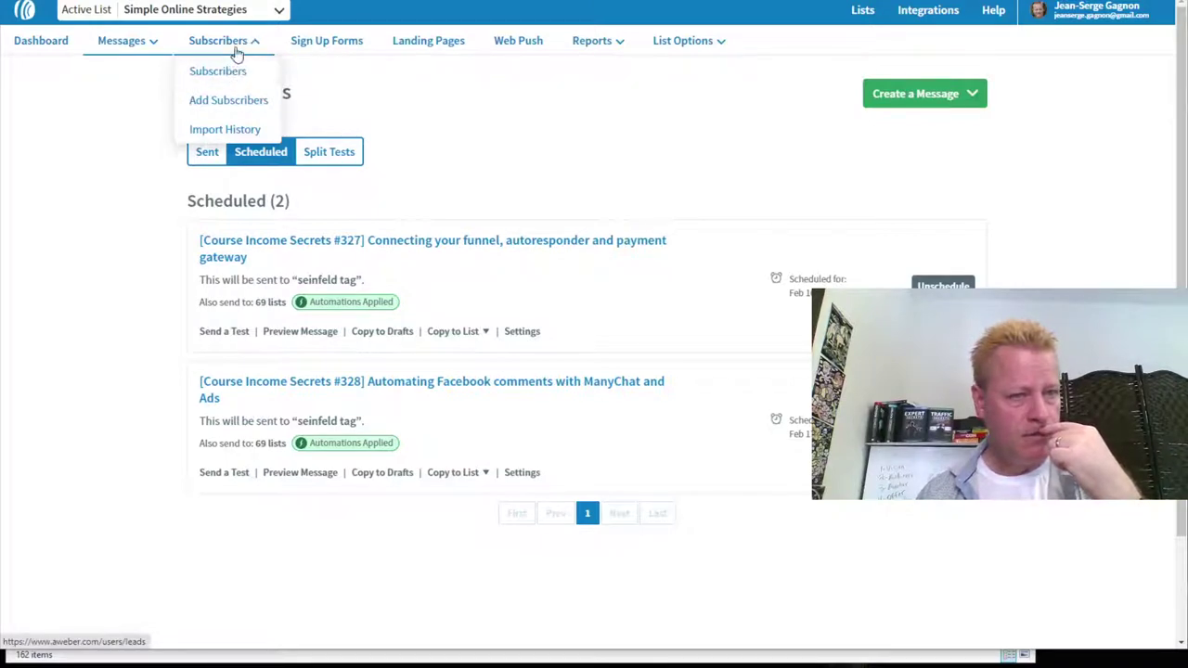
pyautogui.click(146, 47)
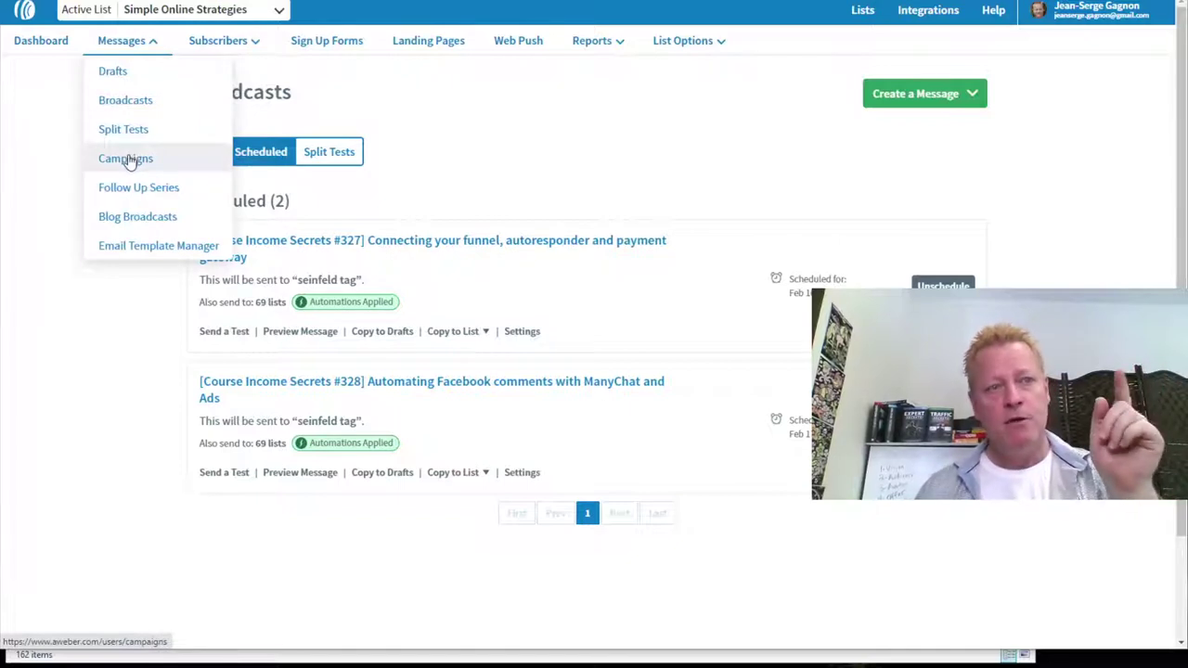
pyautogui.click(157, 42)
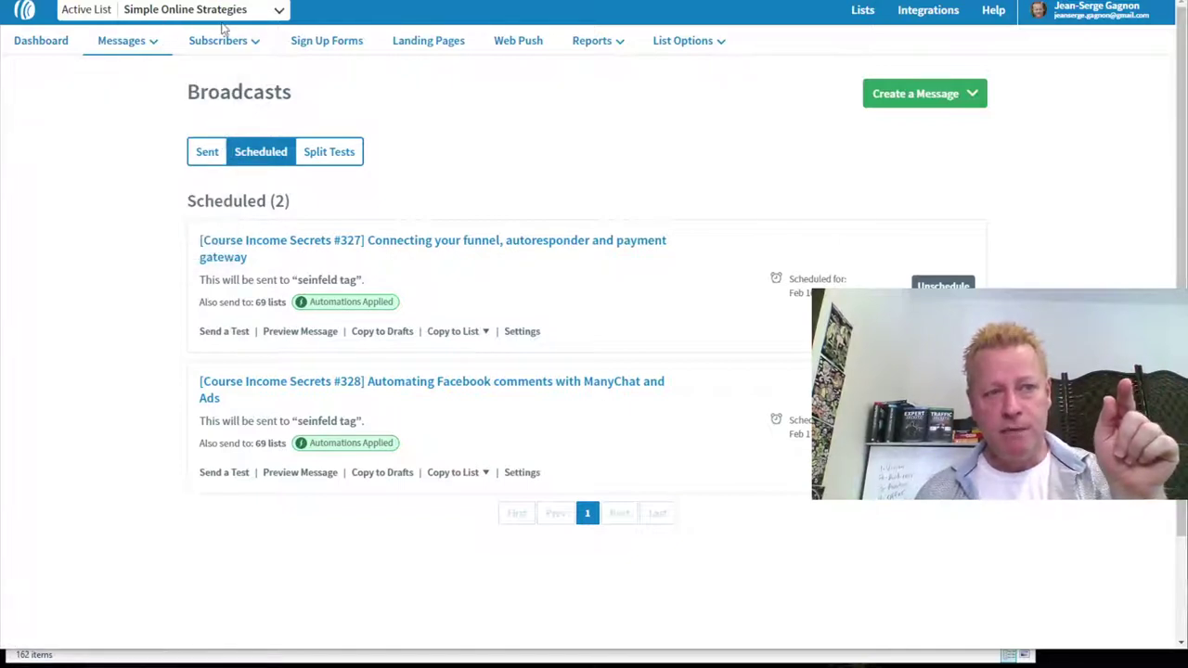
pyautogui.click(139, 46)
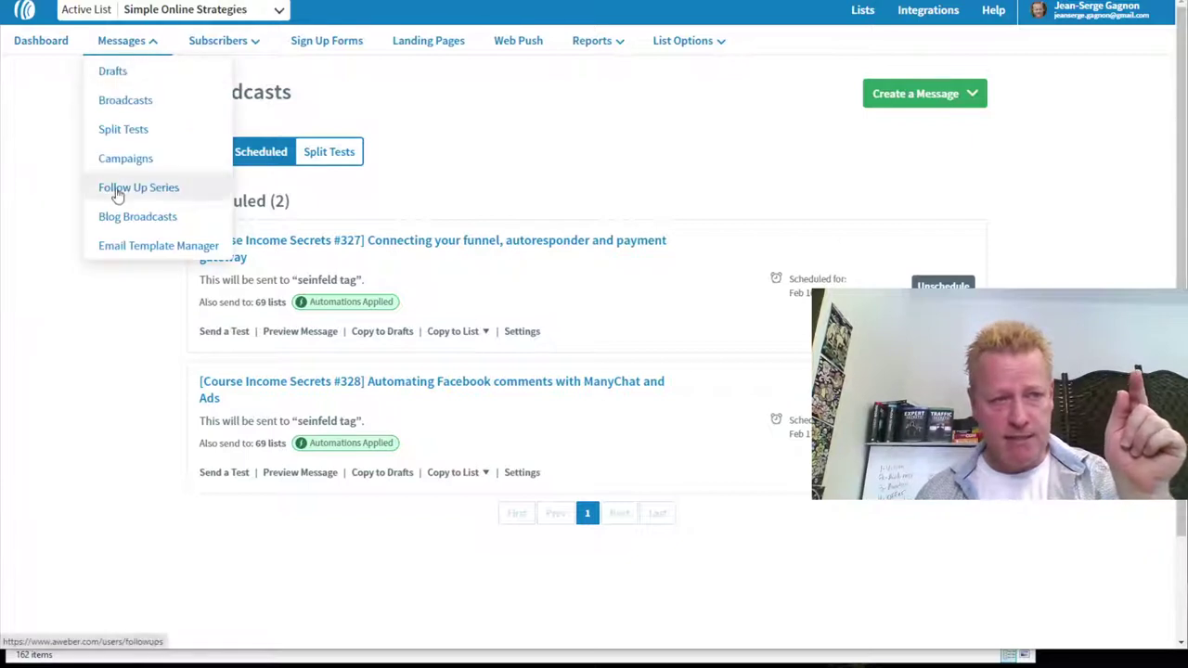
# - View the "Initial messages" campaign's stats and message list, and look at the matching eBook offer in the blog's sidebar
pyautogui.click(130, 160)
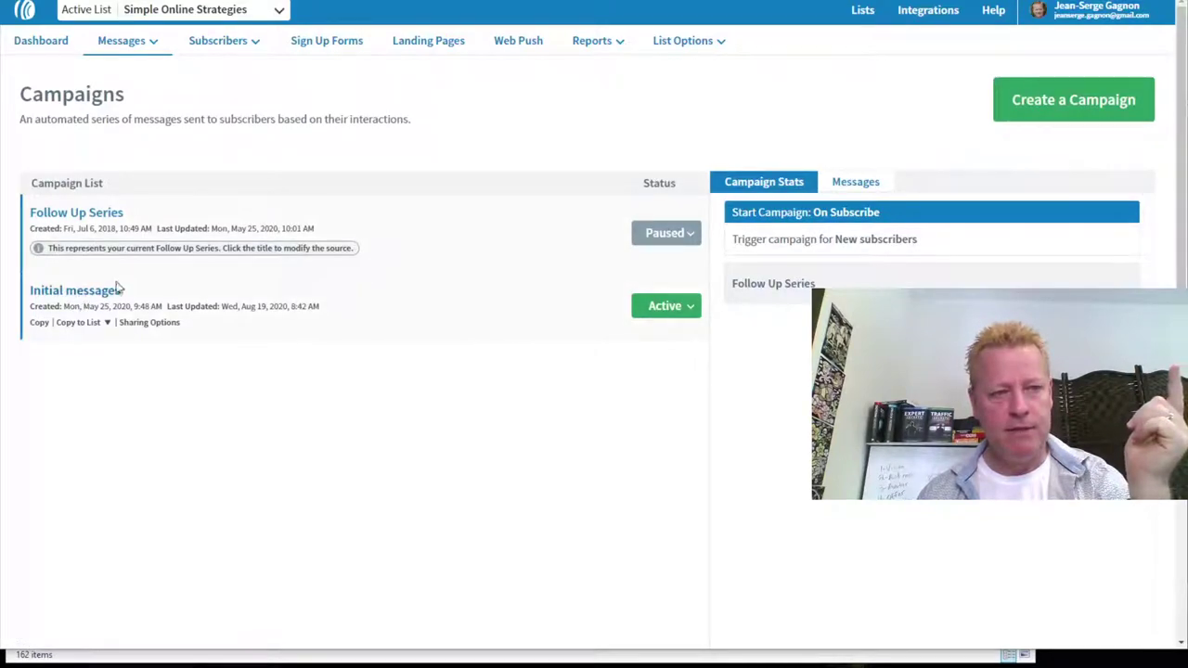
pyautogui.click(345, 290)
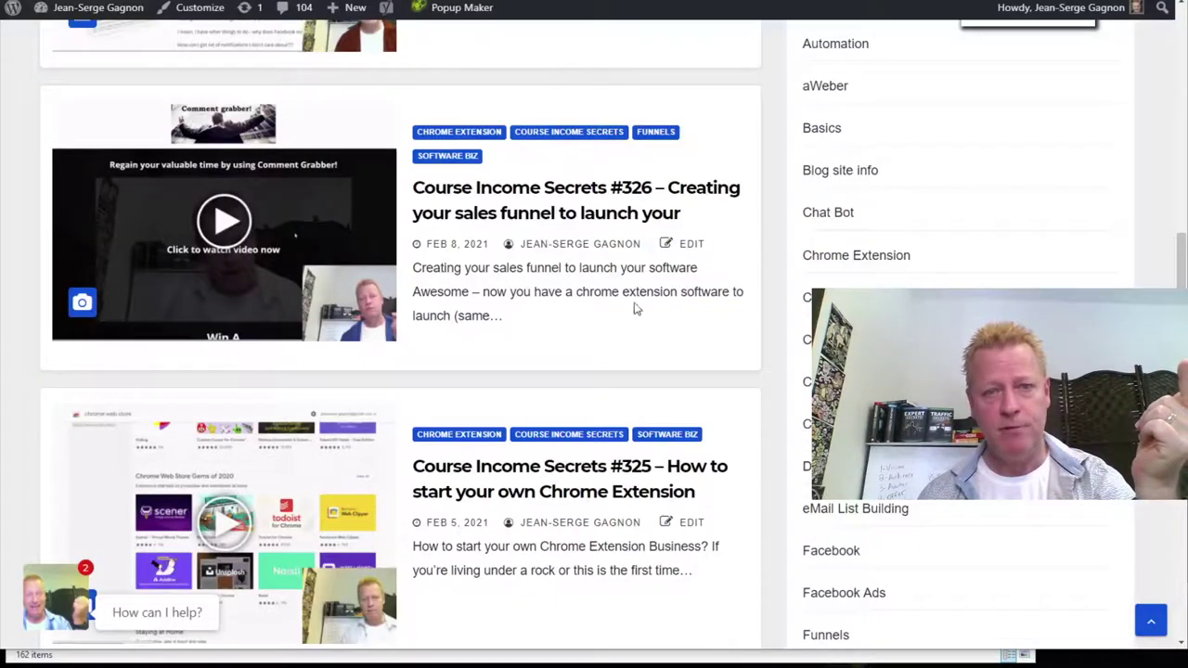
pyautogui.scroll(10, 636, 307)
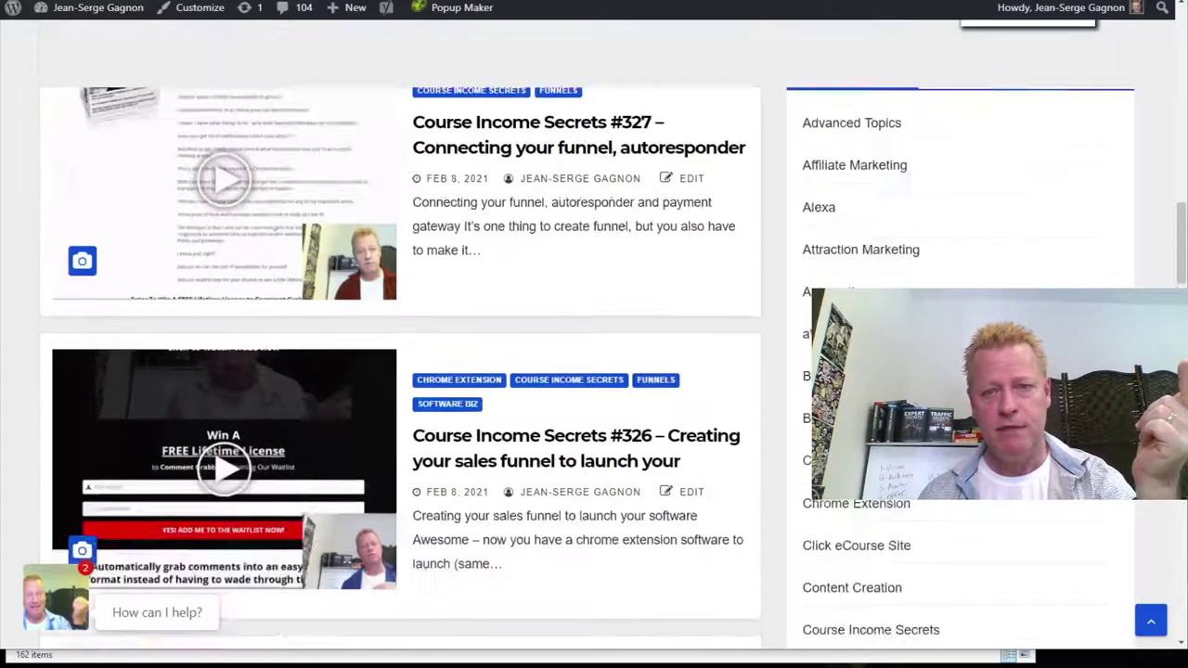
pyautogui.scroll(-3, 56, 469)
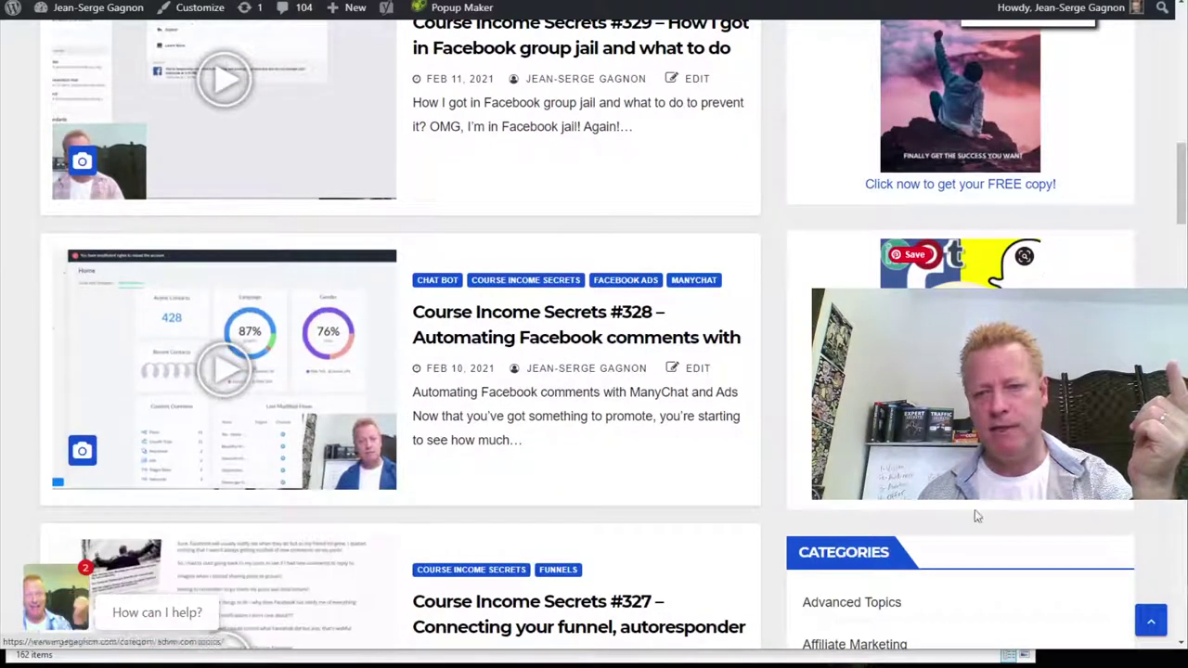
pyautogui.click(56, 469)
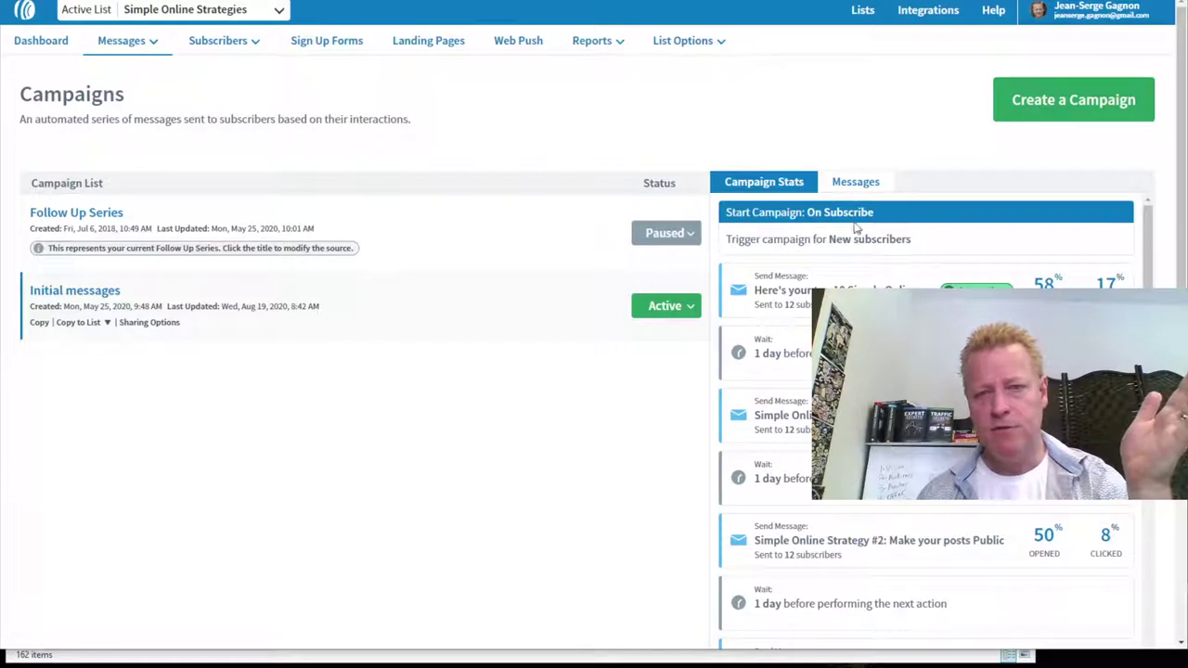
pyautogui.click(855, 182)
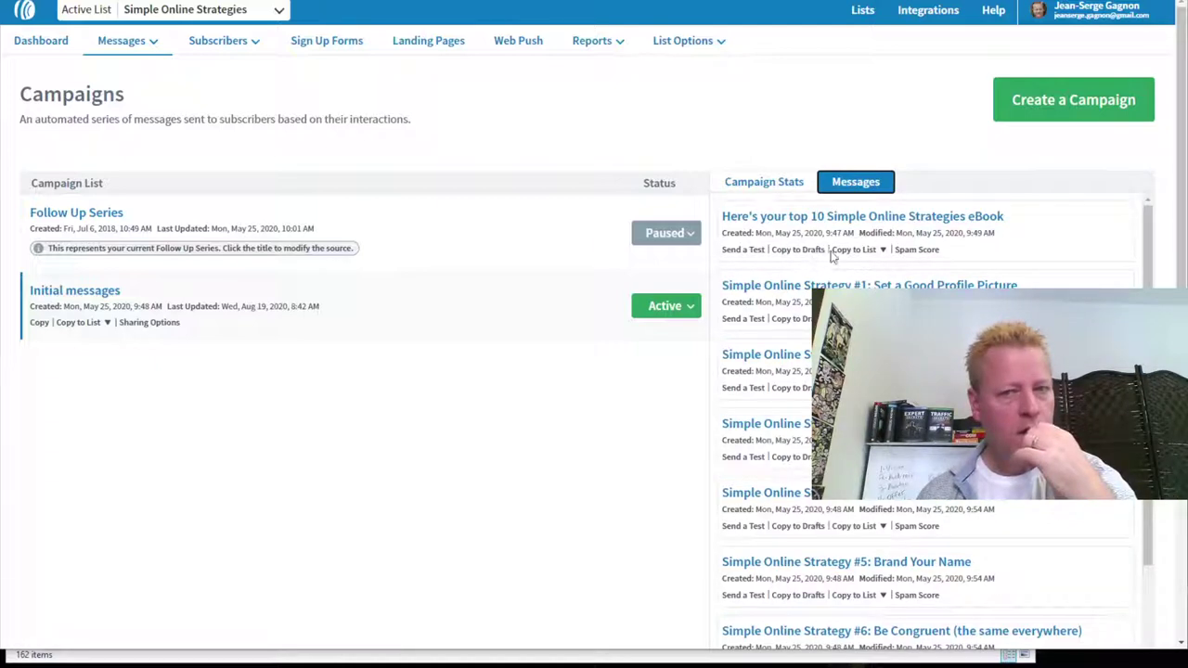
# - Open the "Initial messages" campaign and preview its "Here's your top 10 Simple Online Strategies eBook" message
pyautogui.click(93, 293)
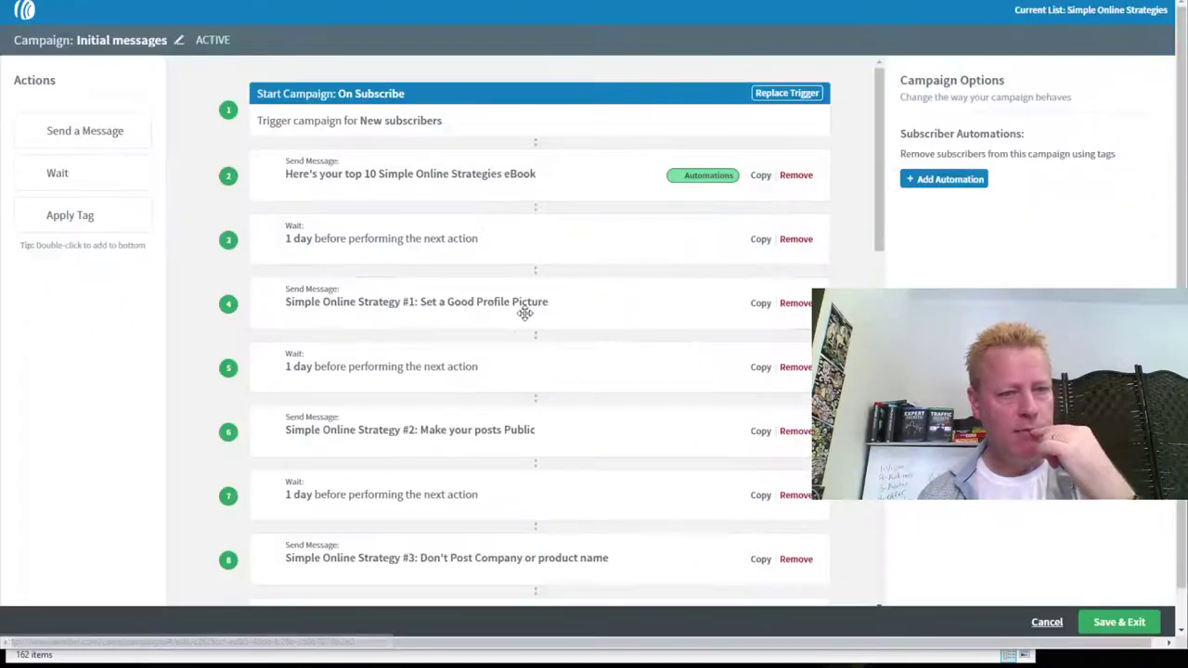
pyautogui.click(477, 192)
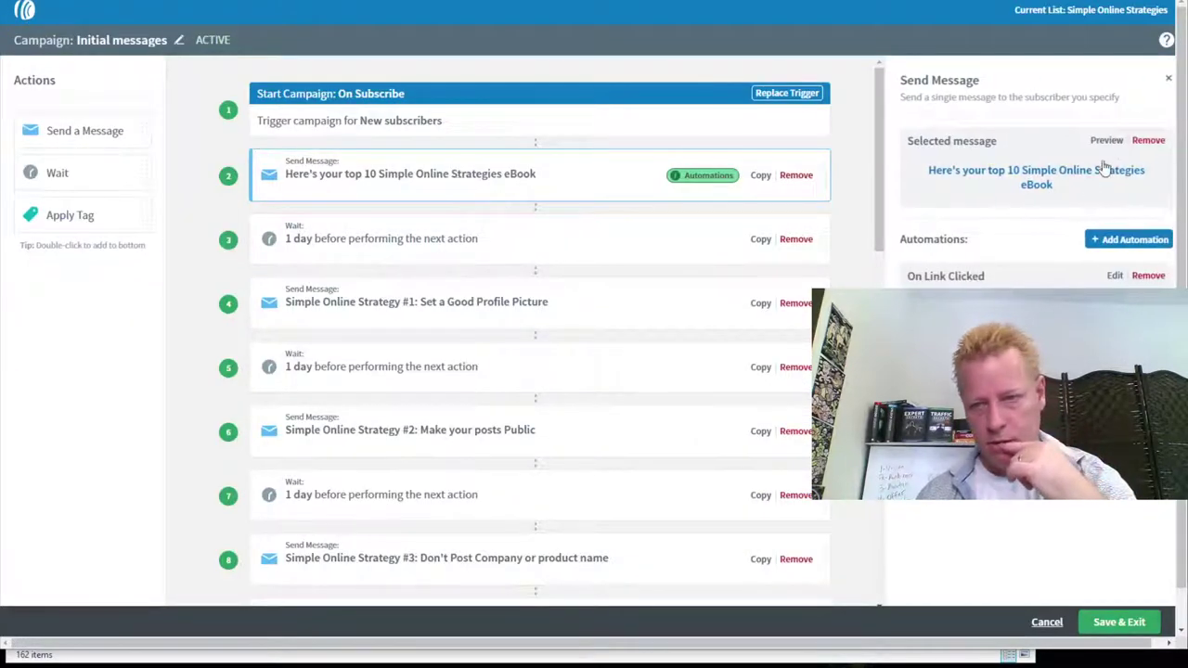
pyautogui.click(1107, 141)
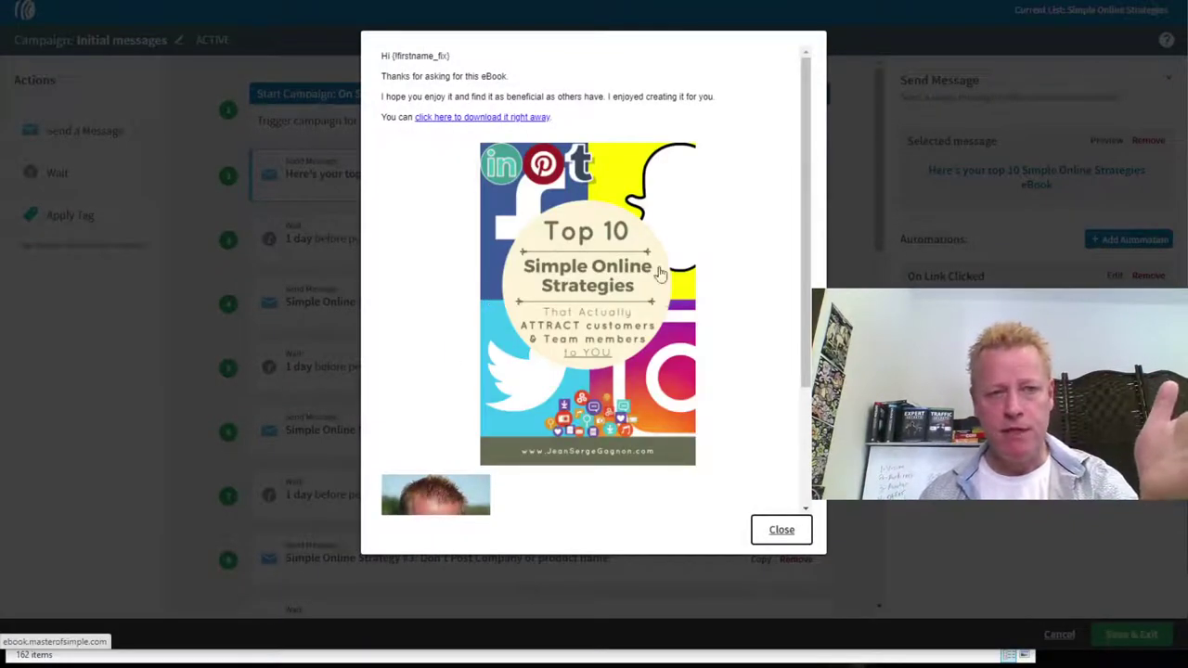
pyautogui.scroll(-3, 610, 326)
pyautogui.scroll(3, 596, 344)
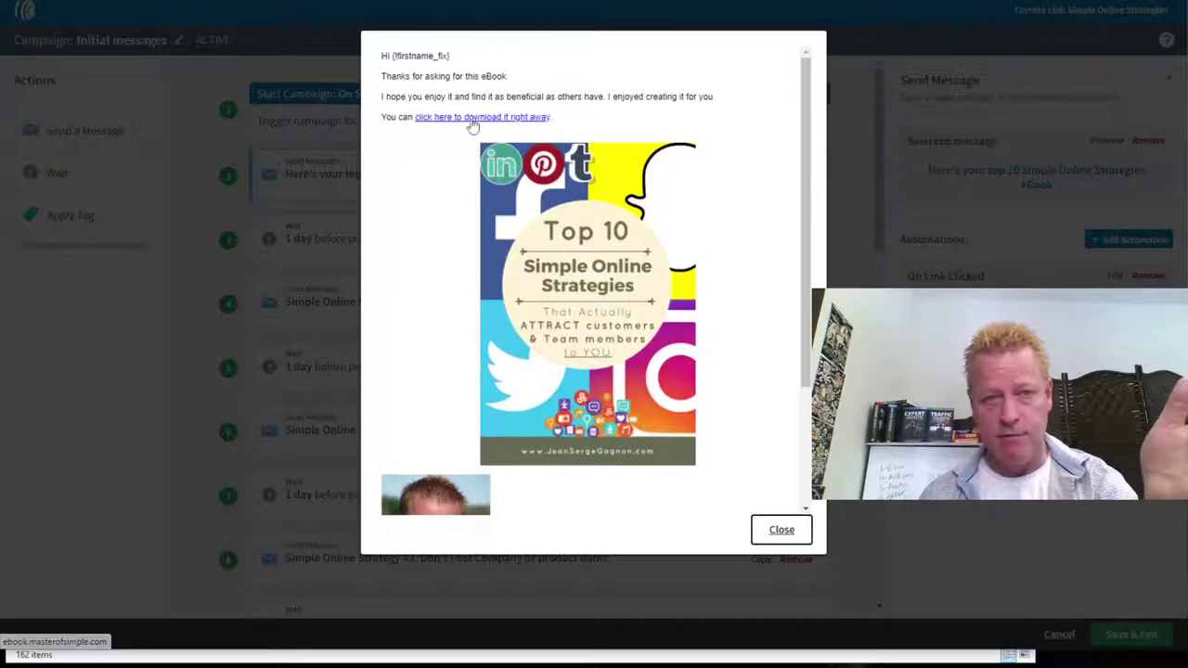
pyautogui.click(782, 529)
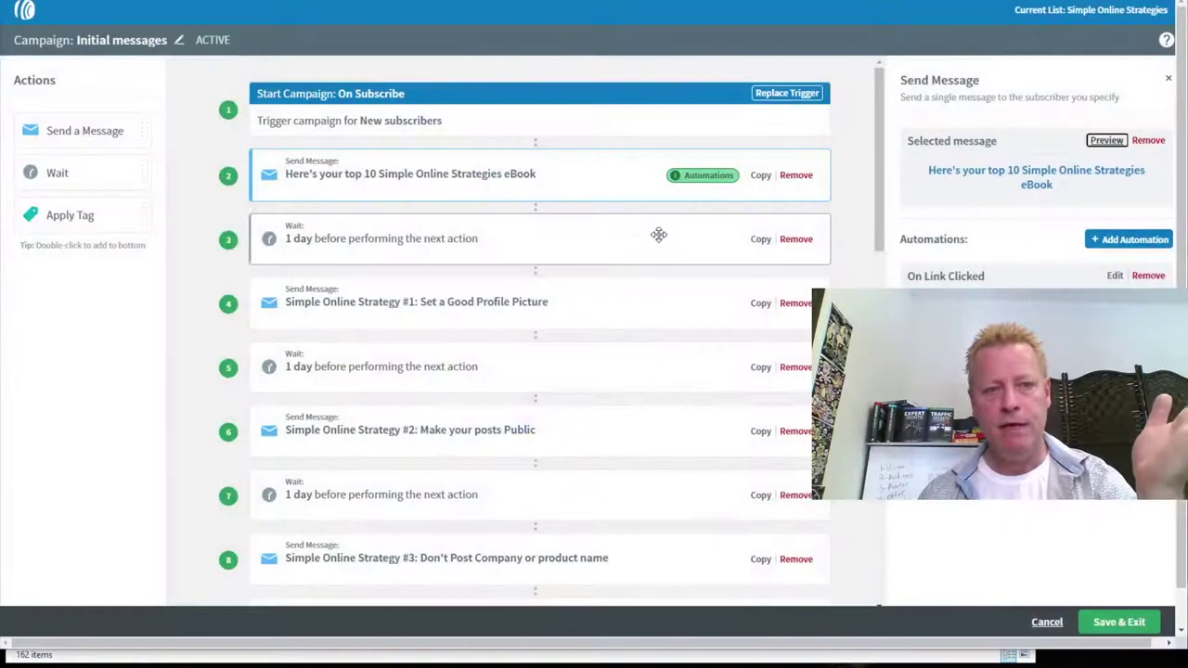
# - Preview the campaign message "Simple Online Strategy #1: Set a Good Profile Picture" from beginning to end
pyautogui.click(564, 304)
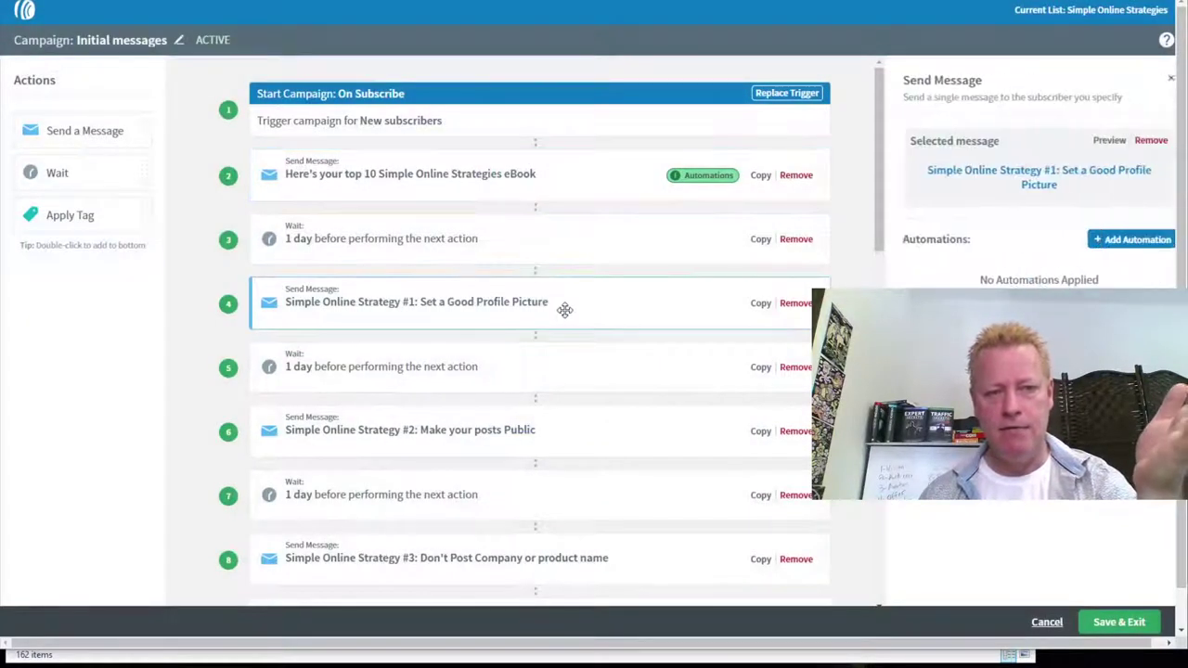
pyautogui.click(1105, 140)
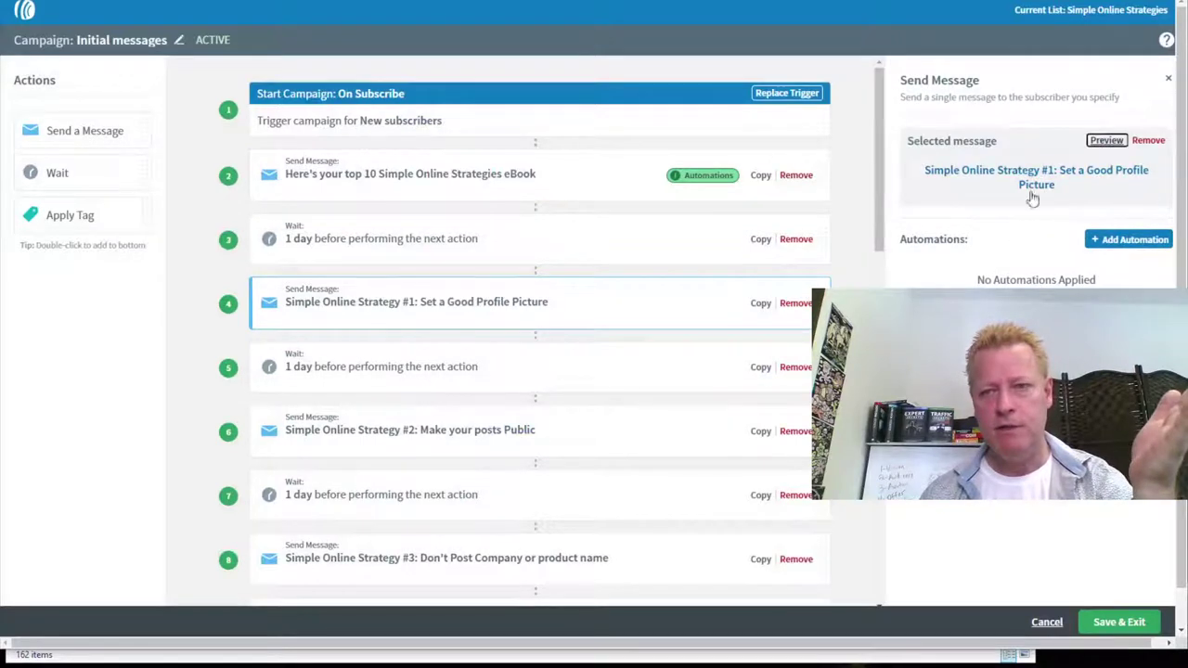
pyautogui.scroll(-10, 568, 339)
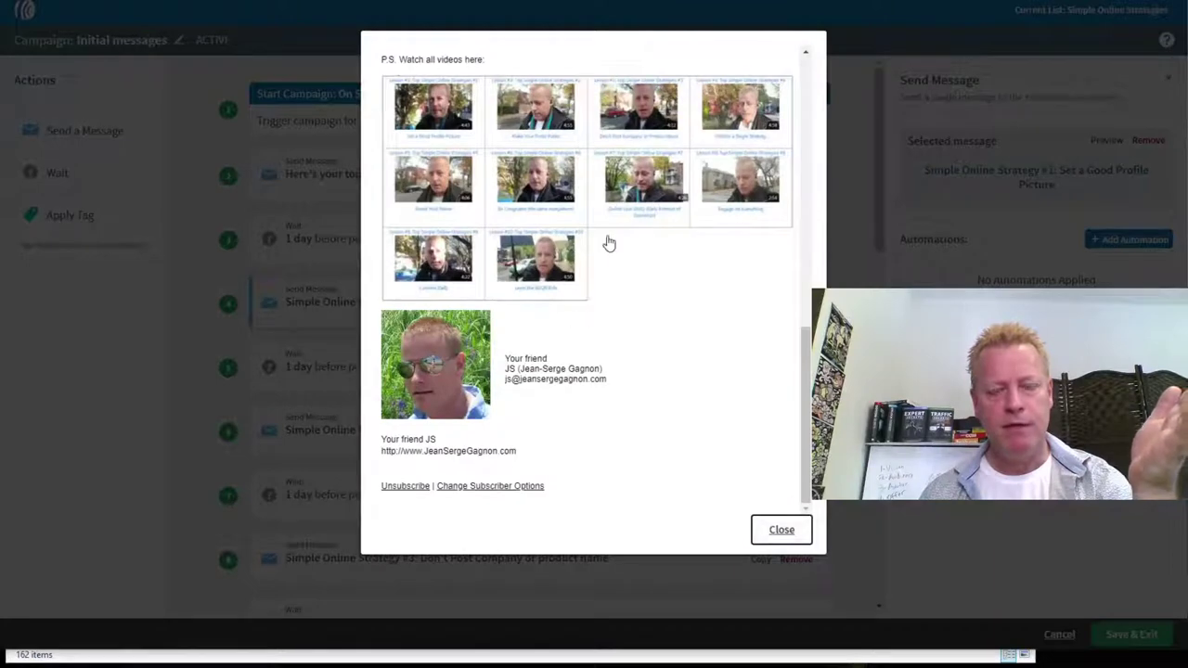
pyautogui.scroll(3, 612, 250)
pyautogui.scroll(10, 585, 392)
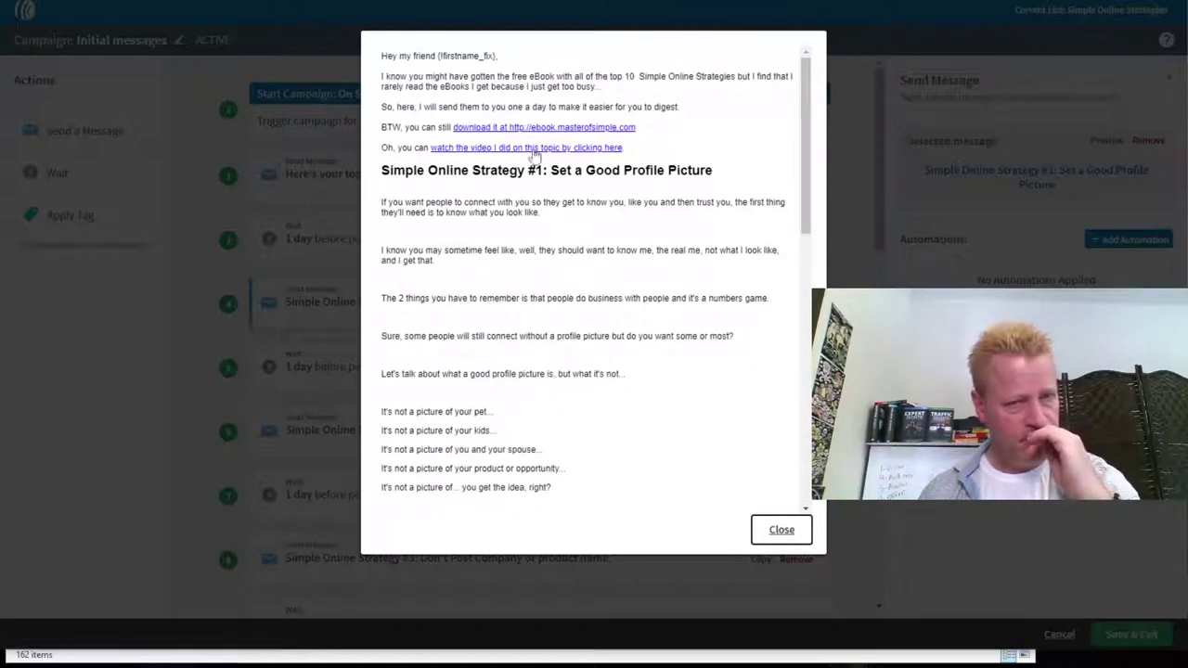
pyautogui.click(784, 532)
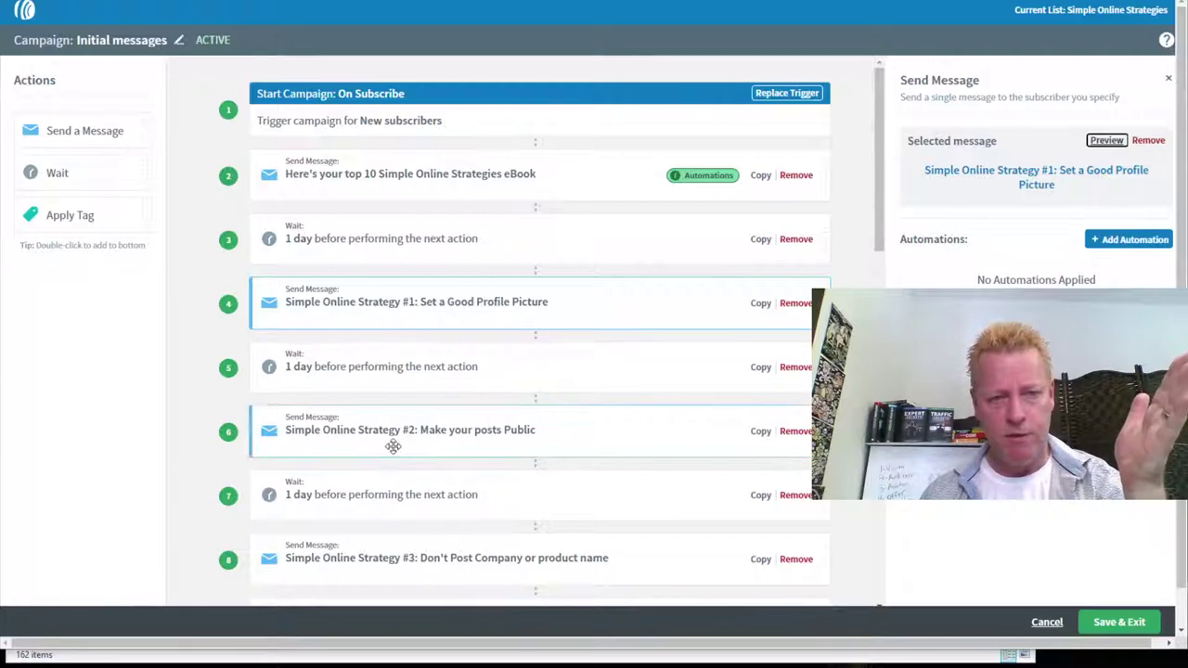
# - Review the rest of the campaign sequence through its final Apply Tag action, and leave the editor without saving
pyautogui.scroll(-10, 461, 571)
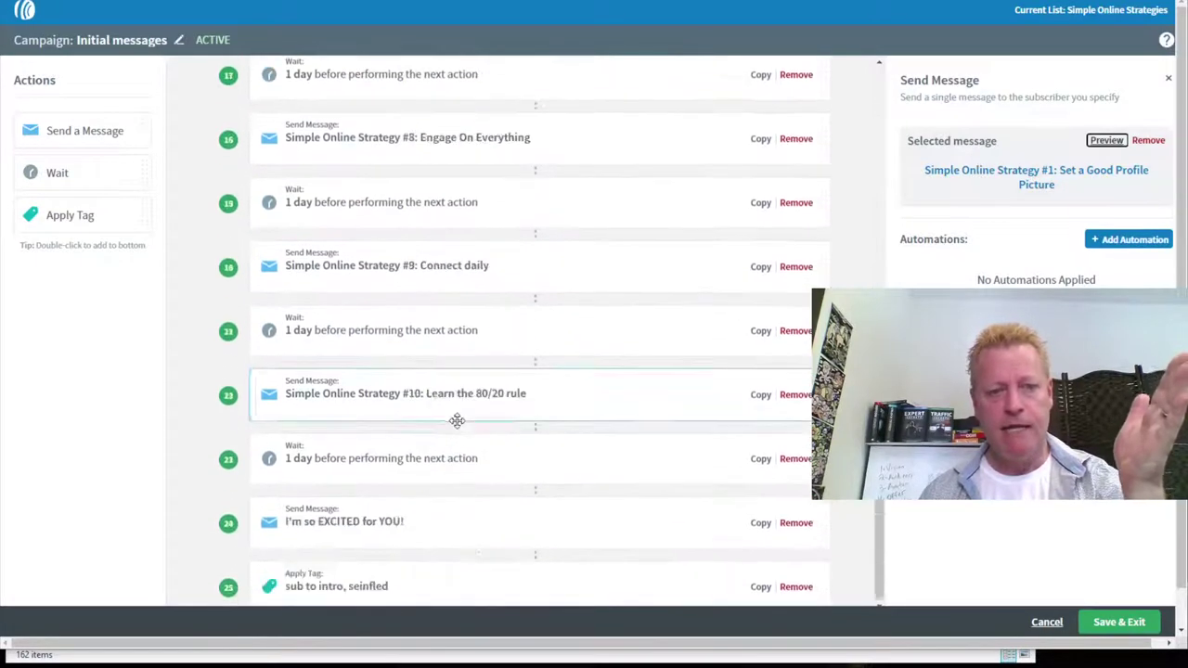
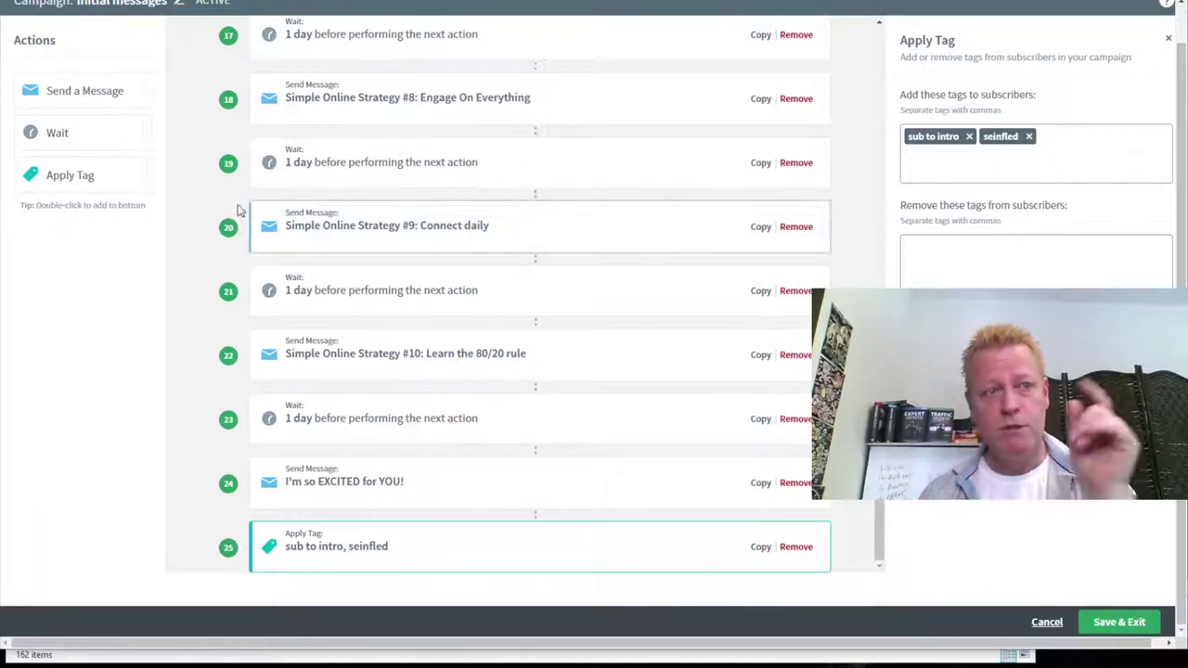
pyautogui.scroll(4, 208, 208)
pyautogui.scroll(8, 208, 208)
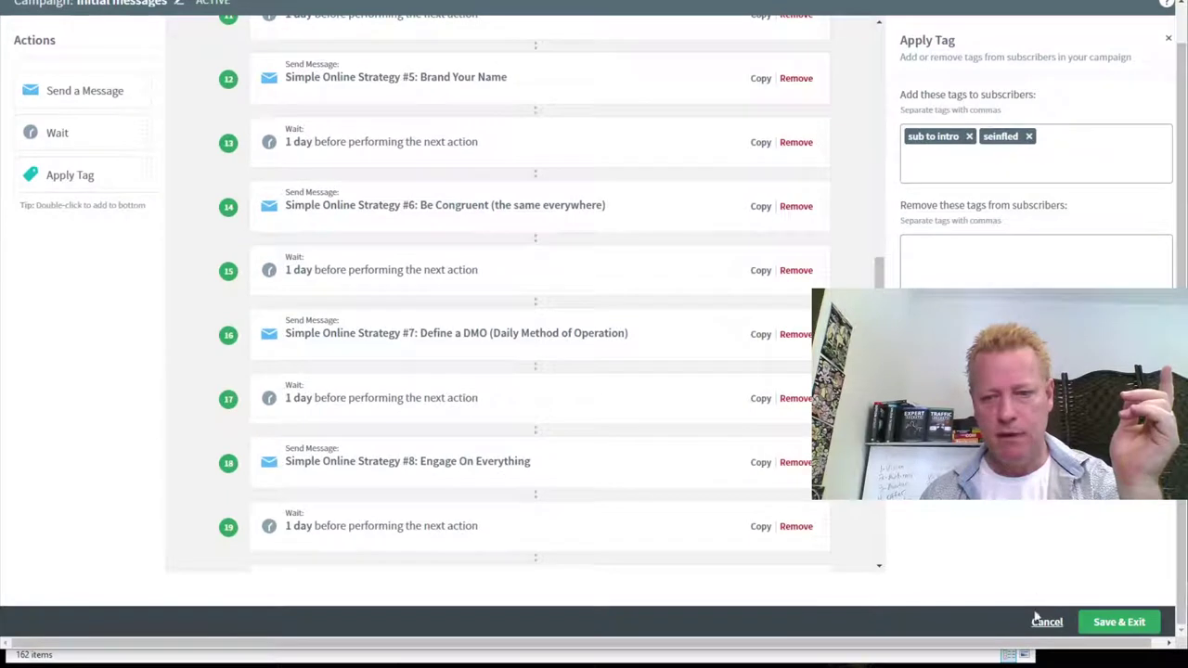
pyautogui.click(1039, 620)
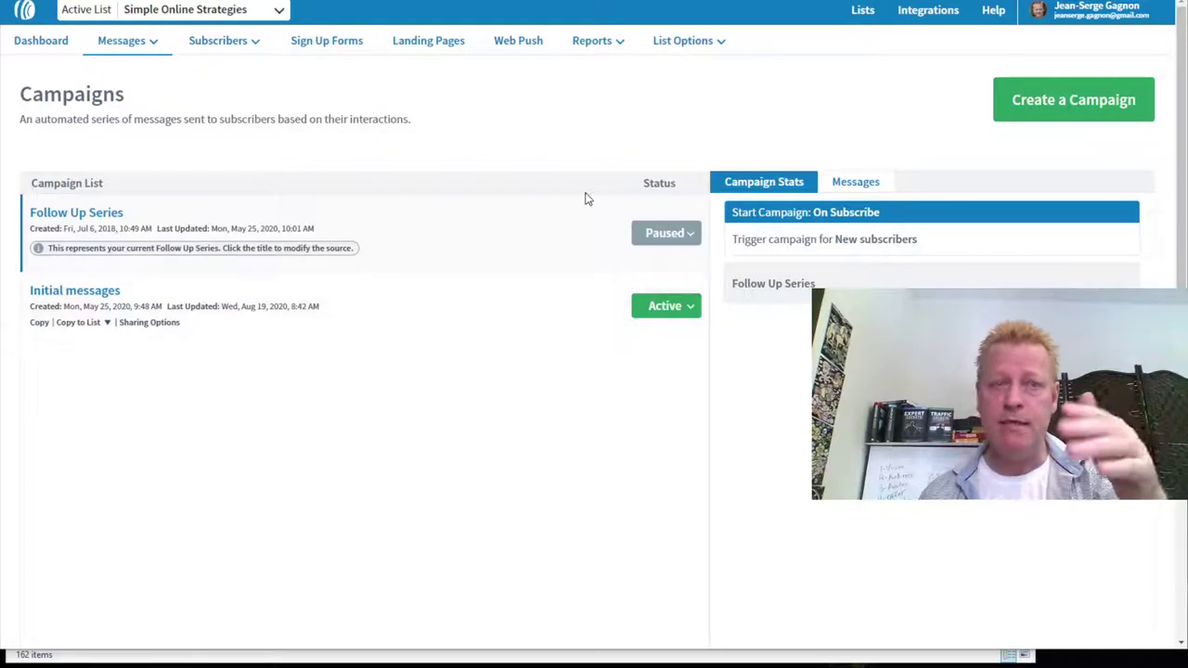
# - Open the sent broadcasts of the Simple Online Strategies list and examine their open and click rates
pyautogui.click(243, 41)
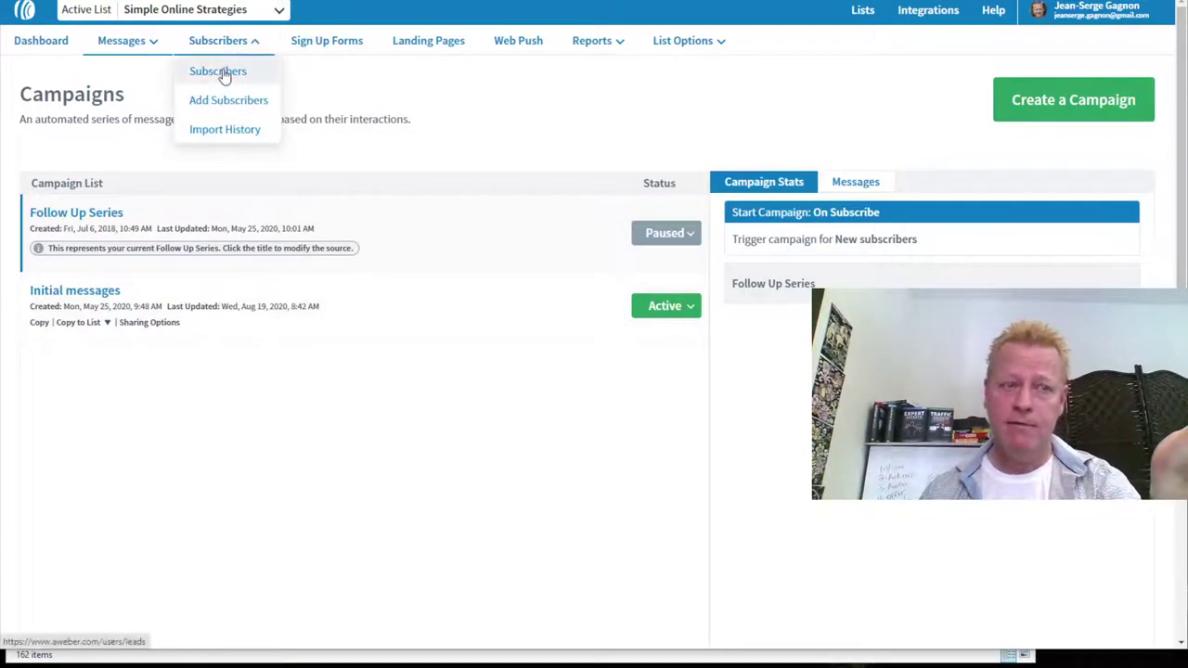
pyautogui.click(148, 40)
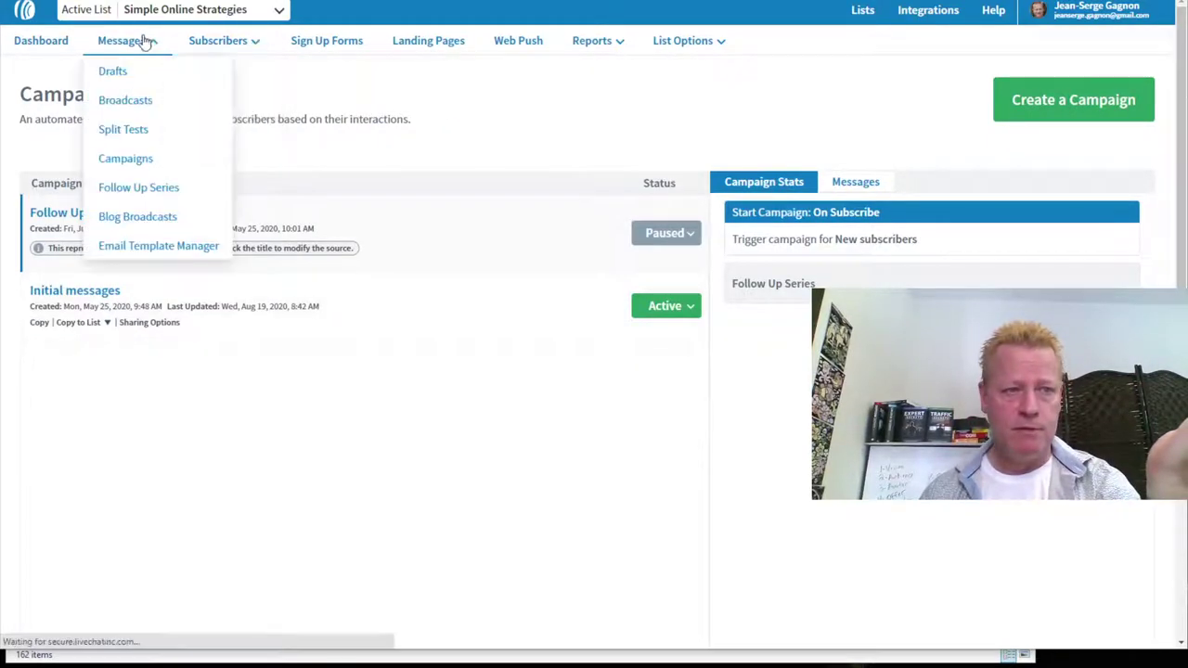
pyautogui.click(125, 100)
pyautogui.click(140, 41)
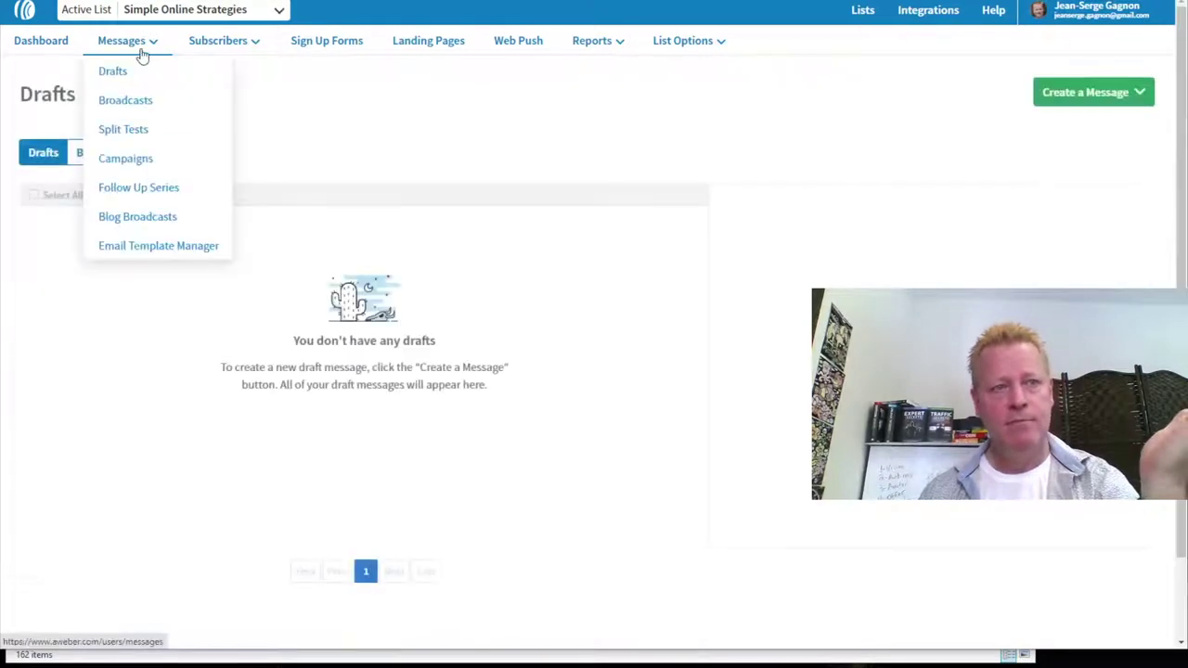
pyautogui.click(126, 100)
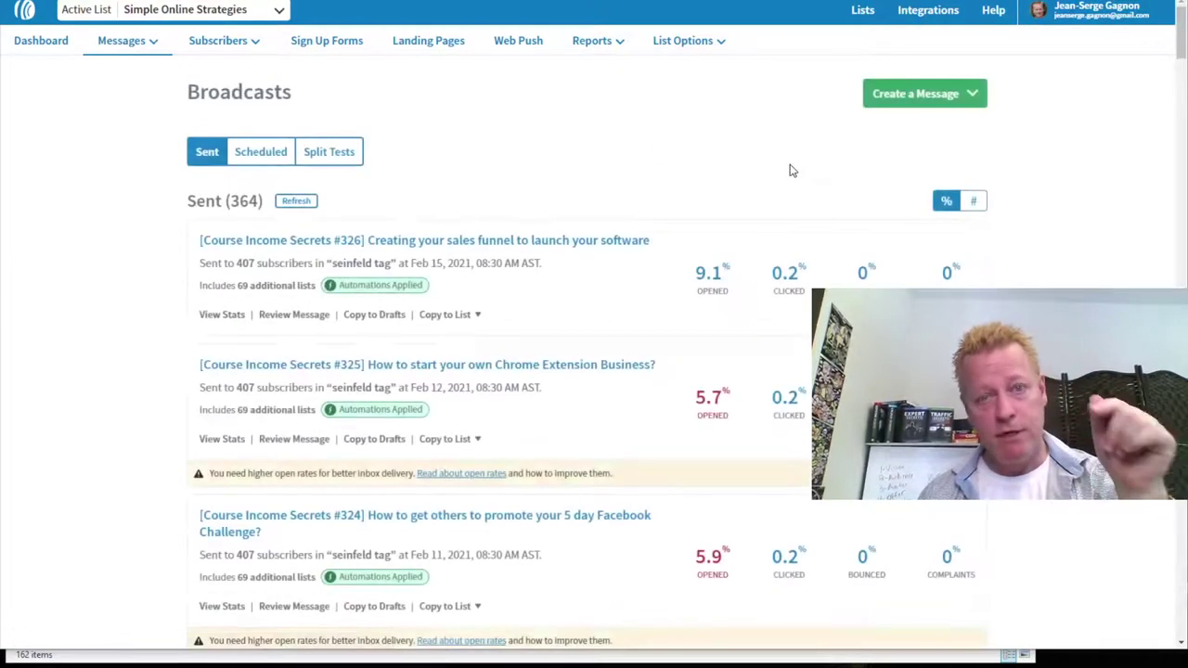
pyautogui.scroll(-1, 535, 297)
pyautogui.scroll(-4, 536, 297)
pyautogui.scroll(4, 551, 313)
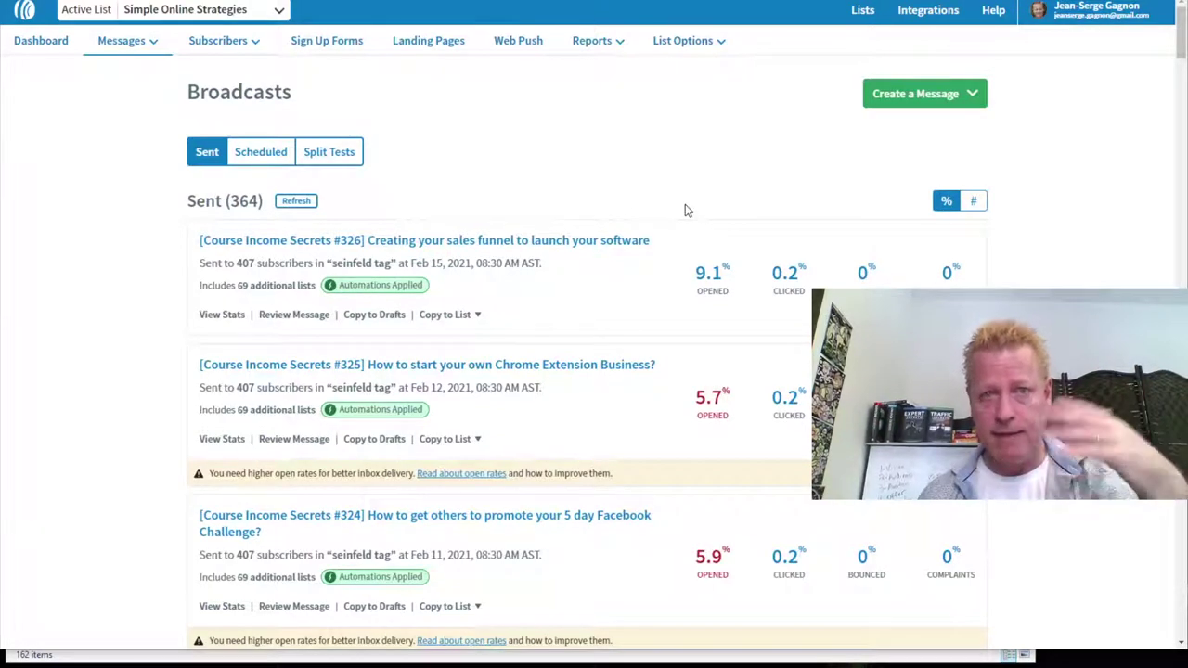
pyautogui.scroll(-4, 524, 413)
pyautogui.scroll(4, 524, 410)
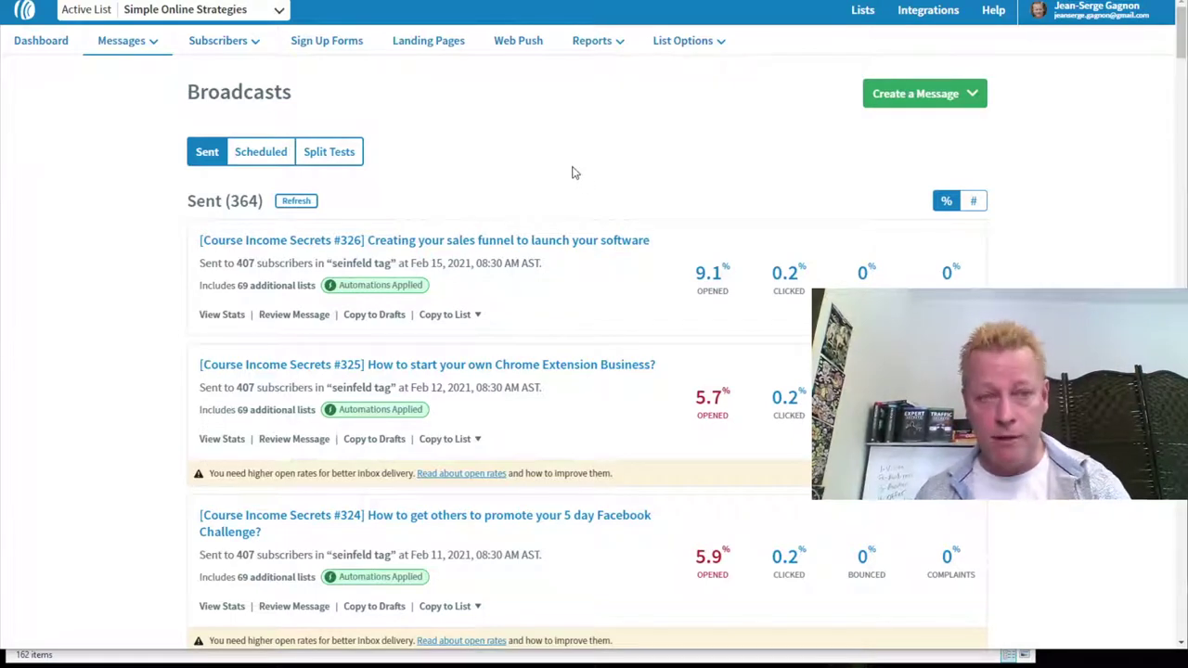
# - Switch the active list to "12 Steps to Your Online Success" and open its campaigns
pyautogui.click(279, 12)
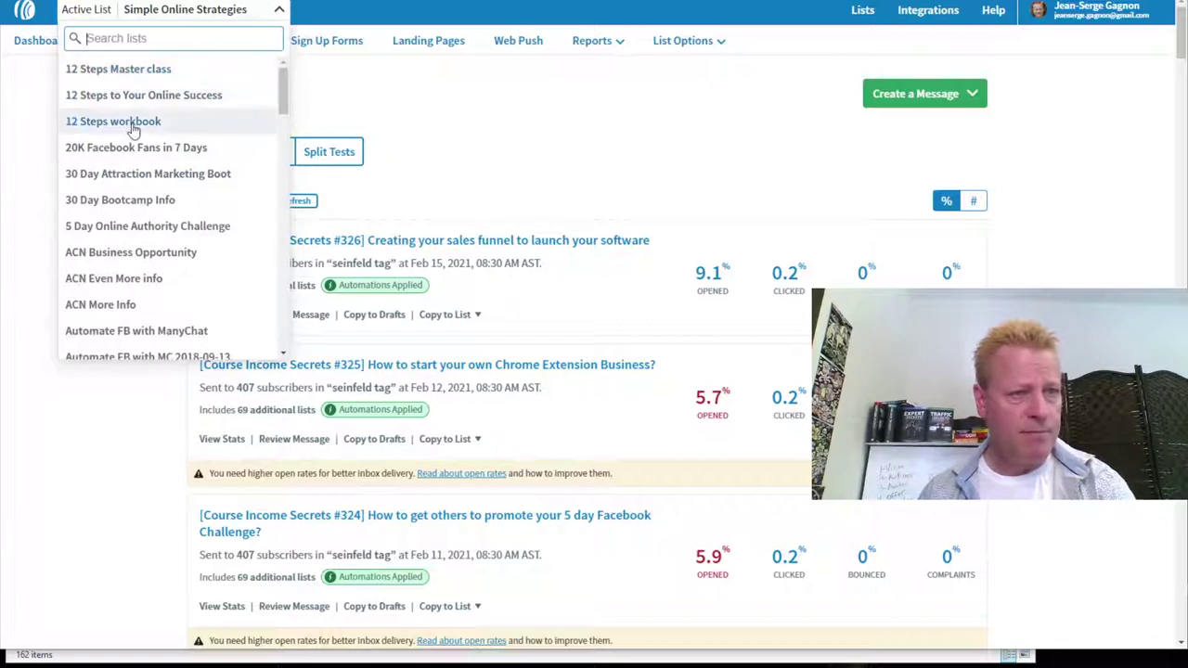
pyautogui.click(141, 96)
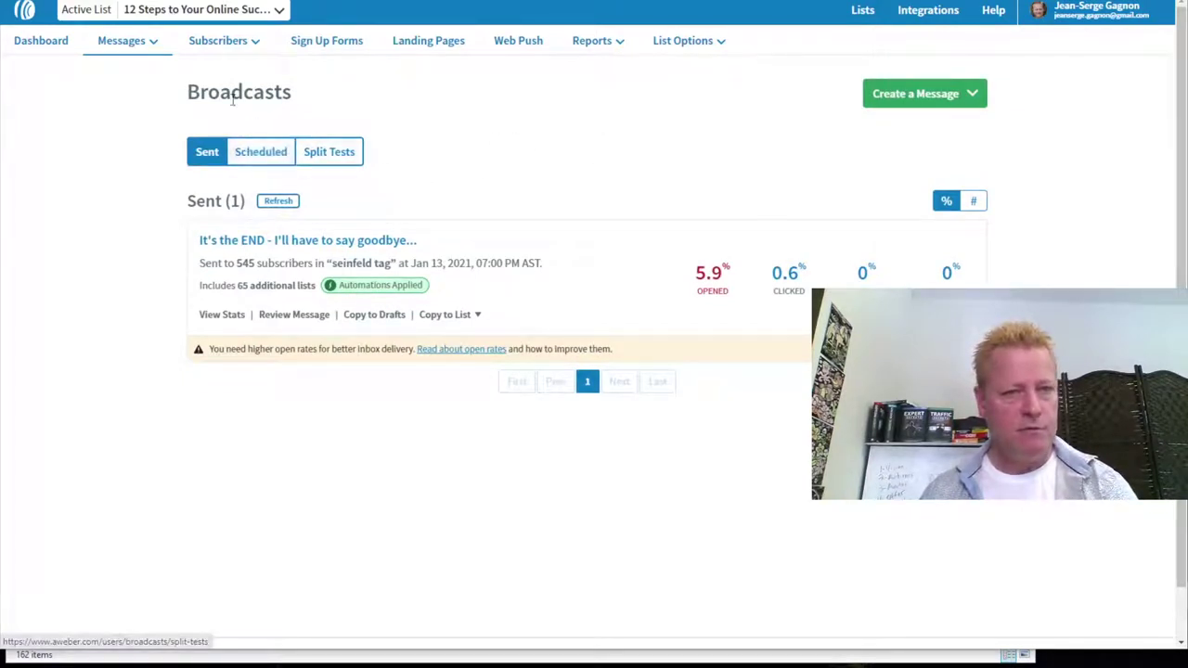
pyautogui.moveTo(189, 49)
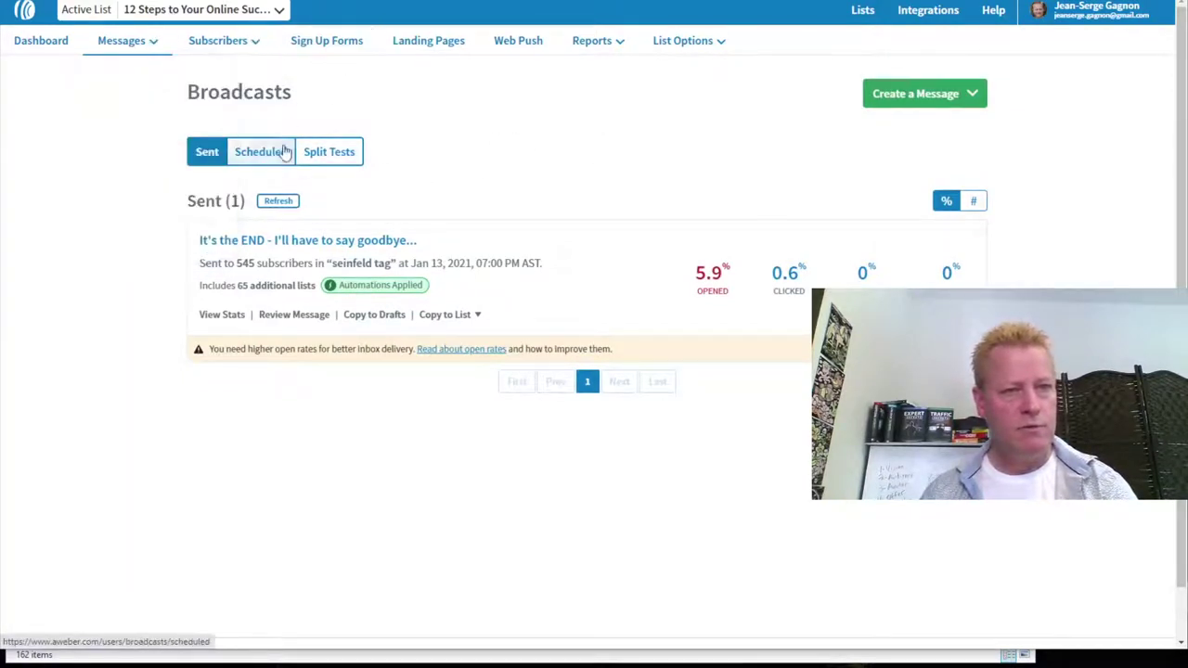
pyautogui.moveTo(142, 139)
pyautogui.click(143, 159)
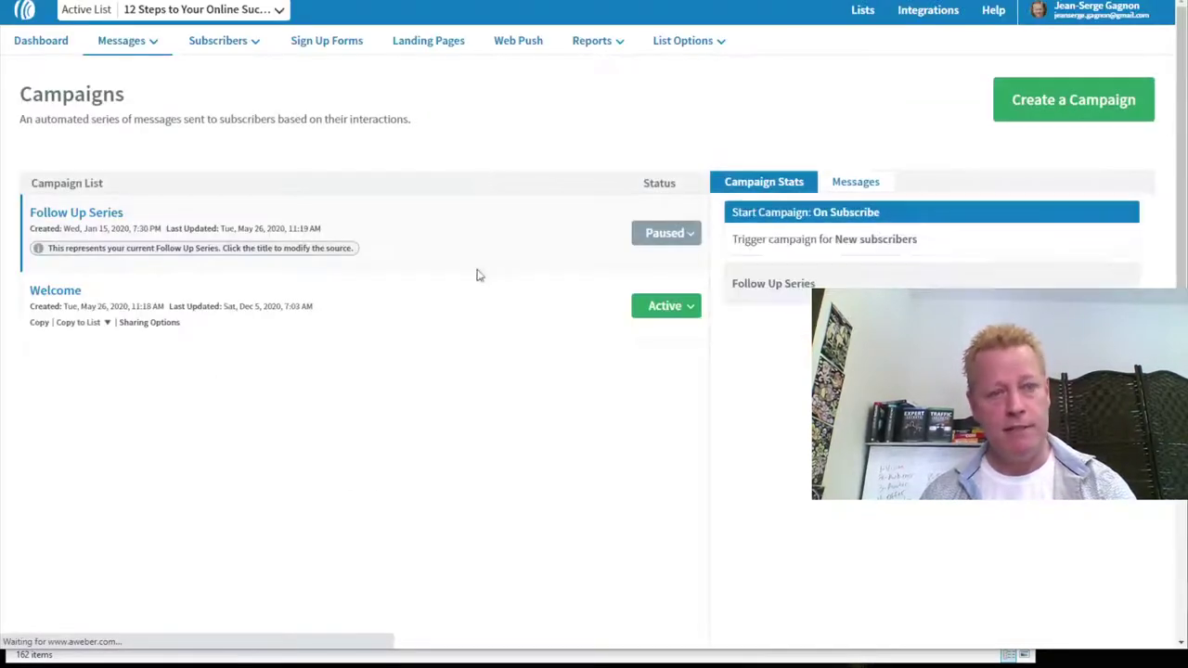
# - Open the "Welcome" campaign and review its sequence of daily 12-step messages
pyautogui.click(56, 291)
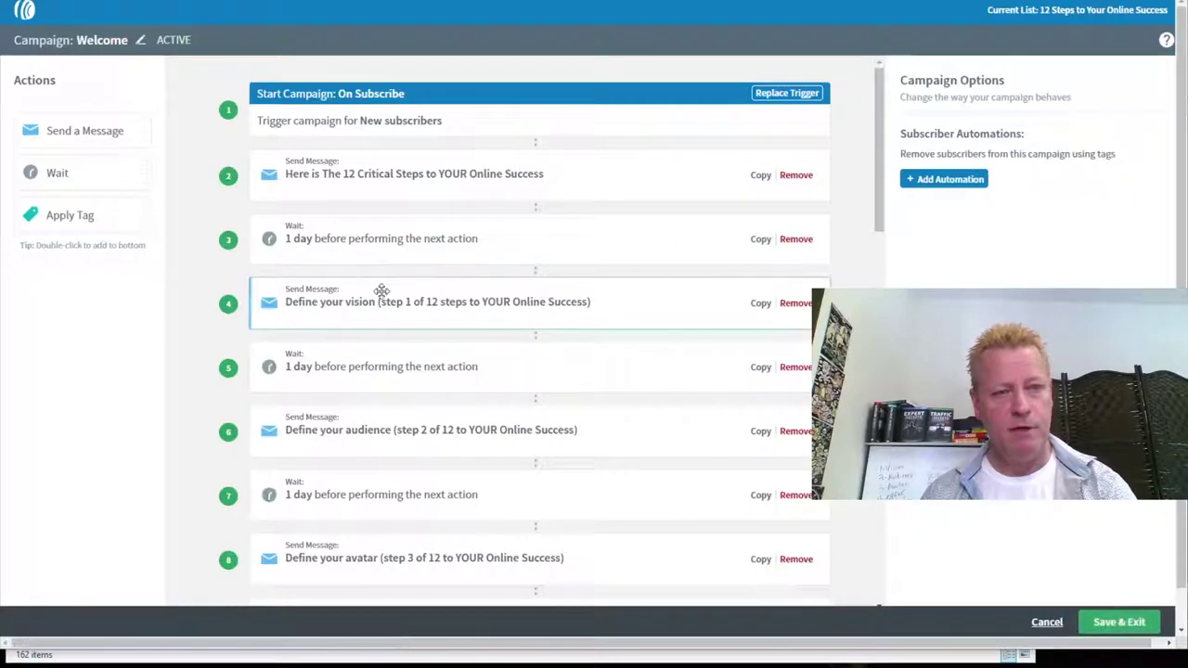
pyautogui.scroll(-3, 455, 169)
pyautogui.scroll(-4, 460, 186)
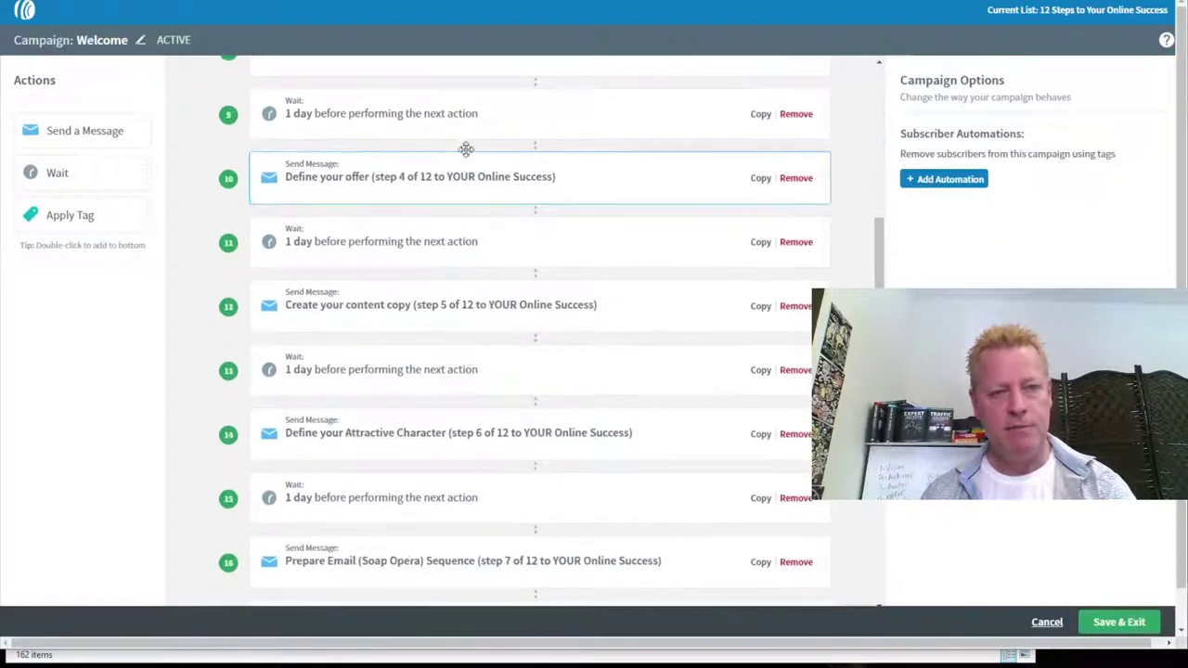
pyautogui.scroll(-3, 442, 291)
pyautogui.scroll(-4, 441, 308)
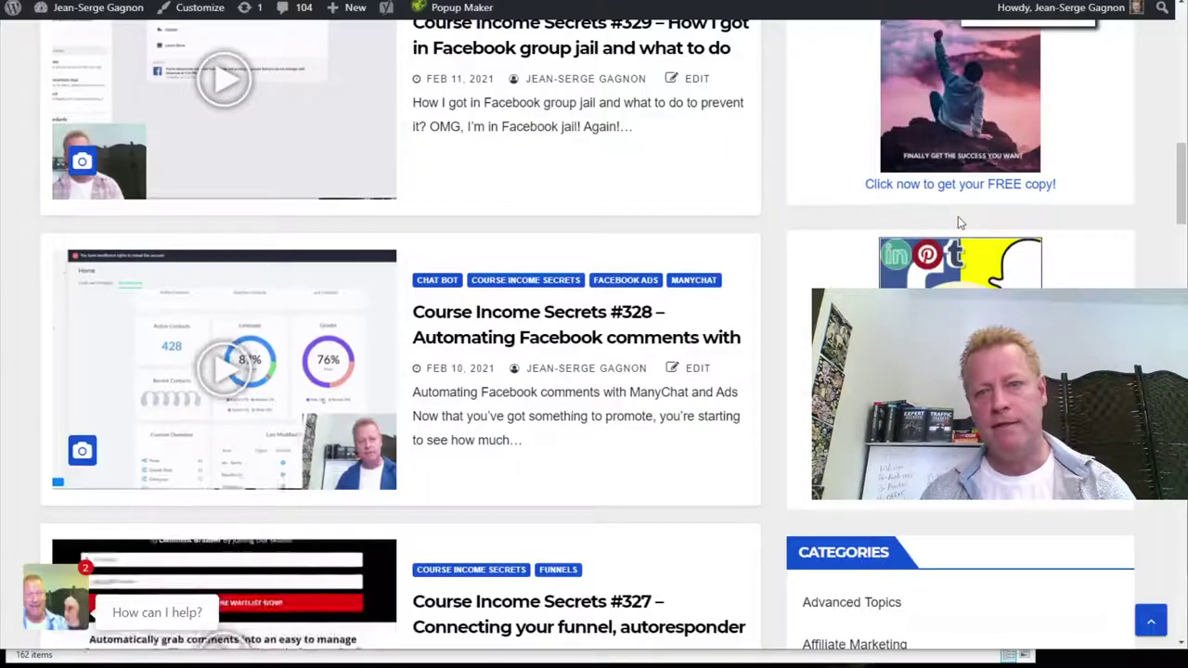
# - Switch to the blog and look at the sidebar offers for the 12 Critical Steps and Top 10 Simple Online Strategies eBooks
pyautogui.scroll(3, 803, 140)
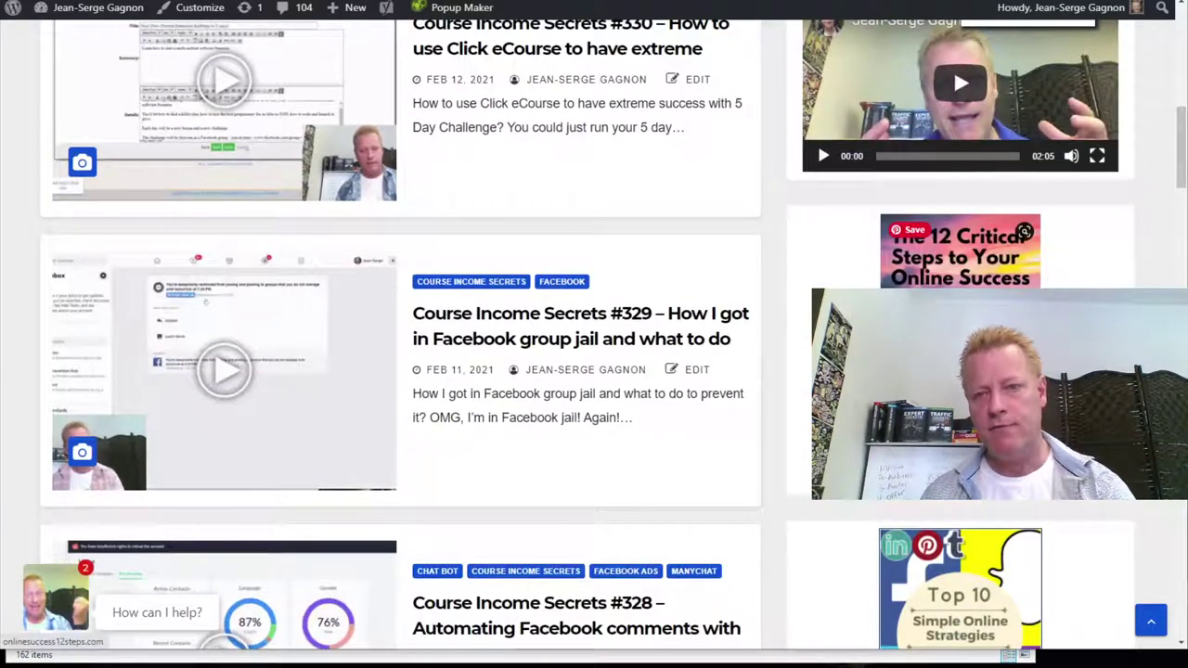
pyautogui.scroll(-3, 953, 66)
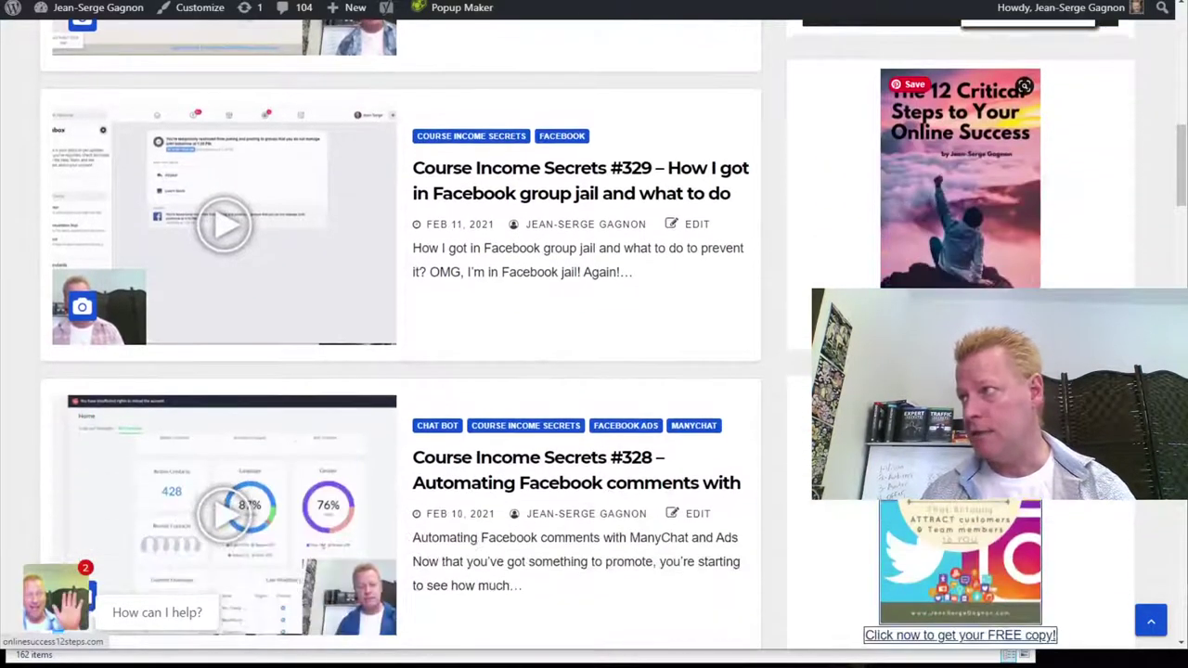
# - Open the 12 Critical Steps eBook landing page from the blog and examine its email and name opt-in form
pyautogui.scroll(1, 594, 334)
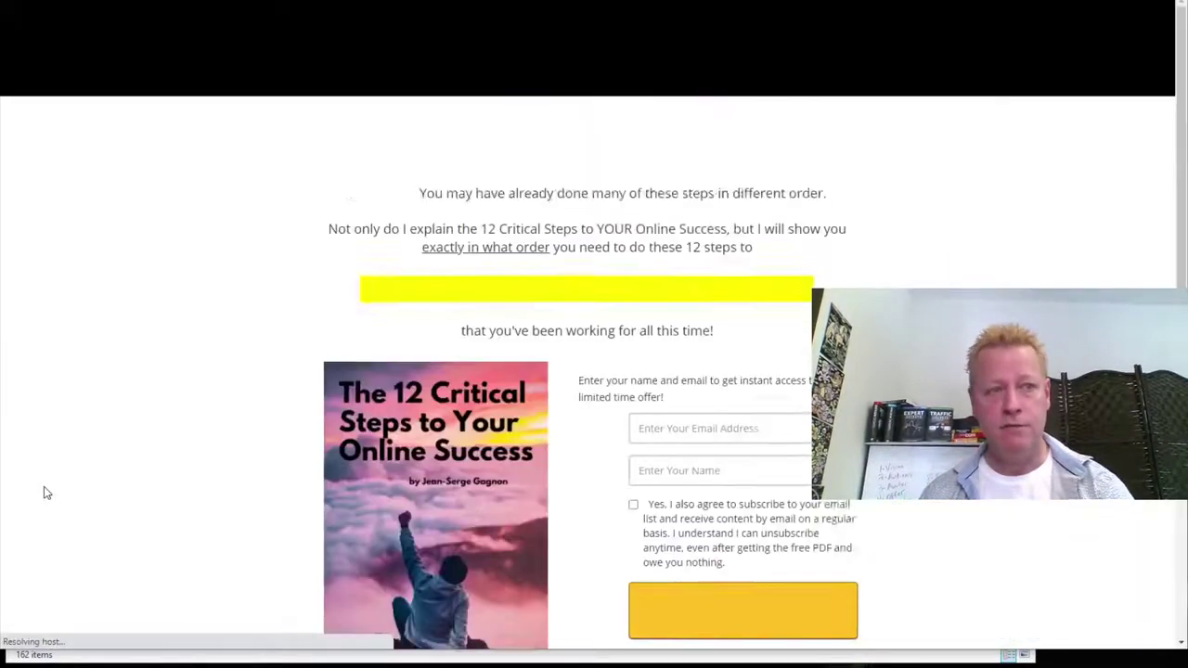
pyautogui.scroll(-4, 146, 578)
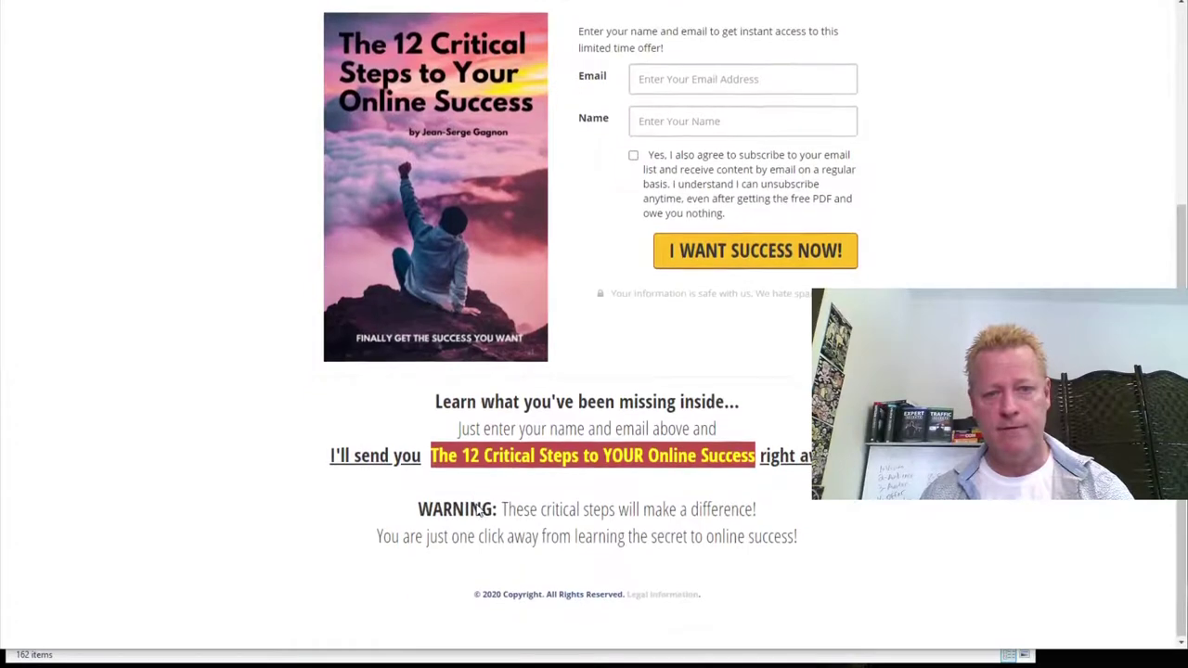
pyautogui.scroll(4, 476, 504)
pyautogui.click(688, 371)
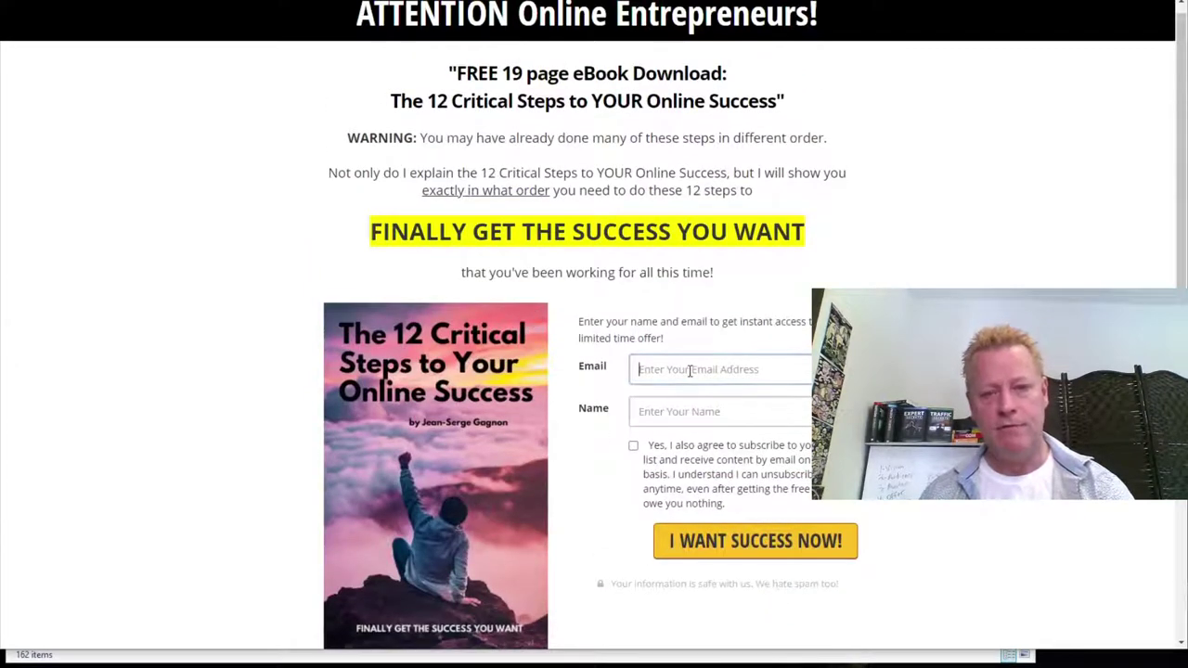
pyautogui.click(687, 419)
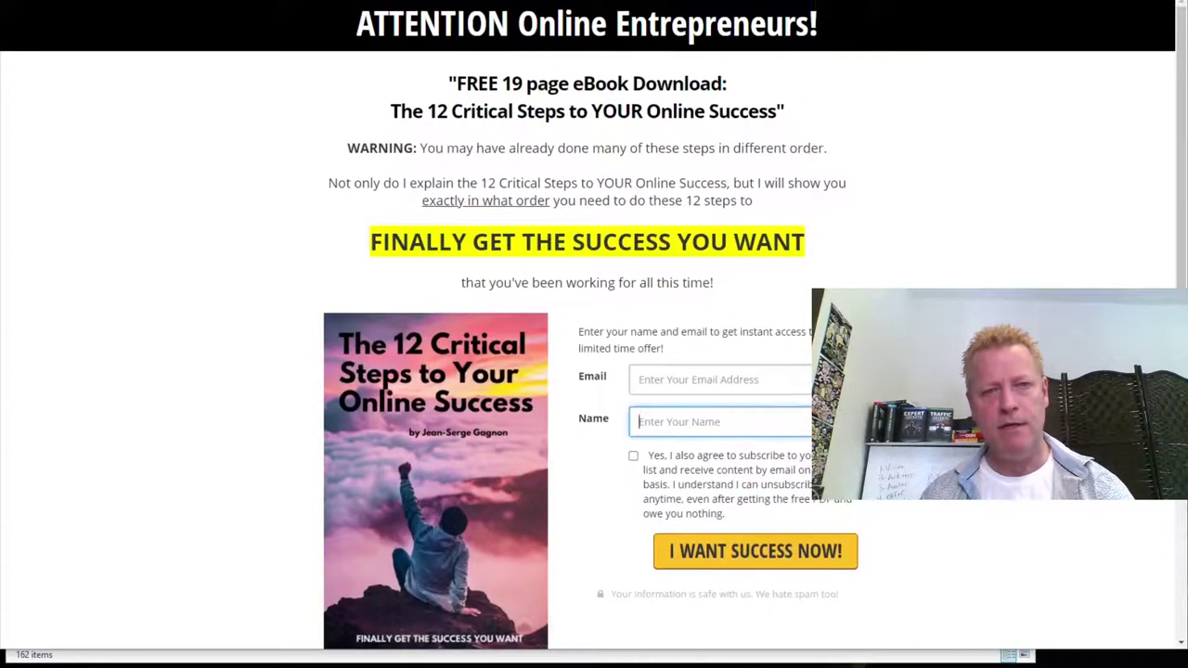
pyautogui.scroll(-2, 521, 362)
pyautogui.scroll(-1, 521, 362)
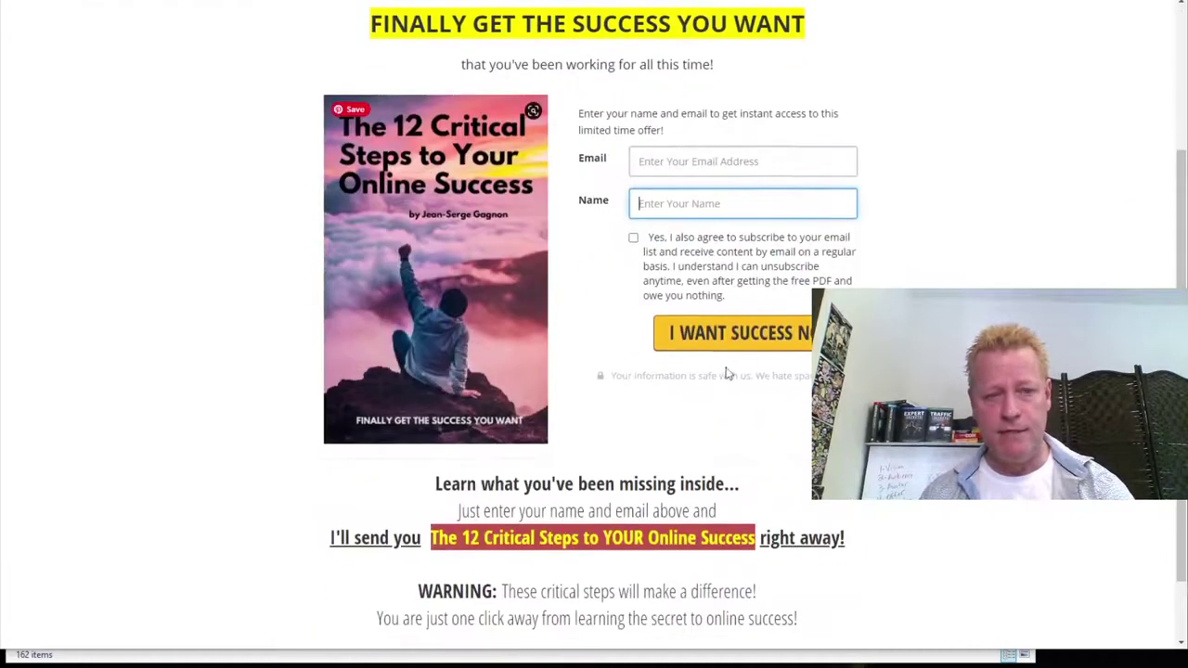
pyautogui.scroll(3, 534, 311)
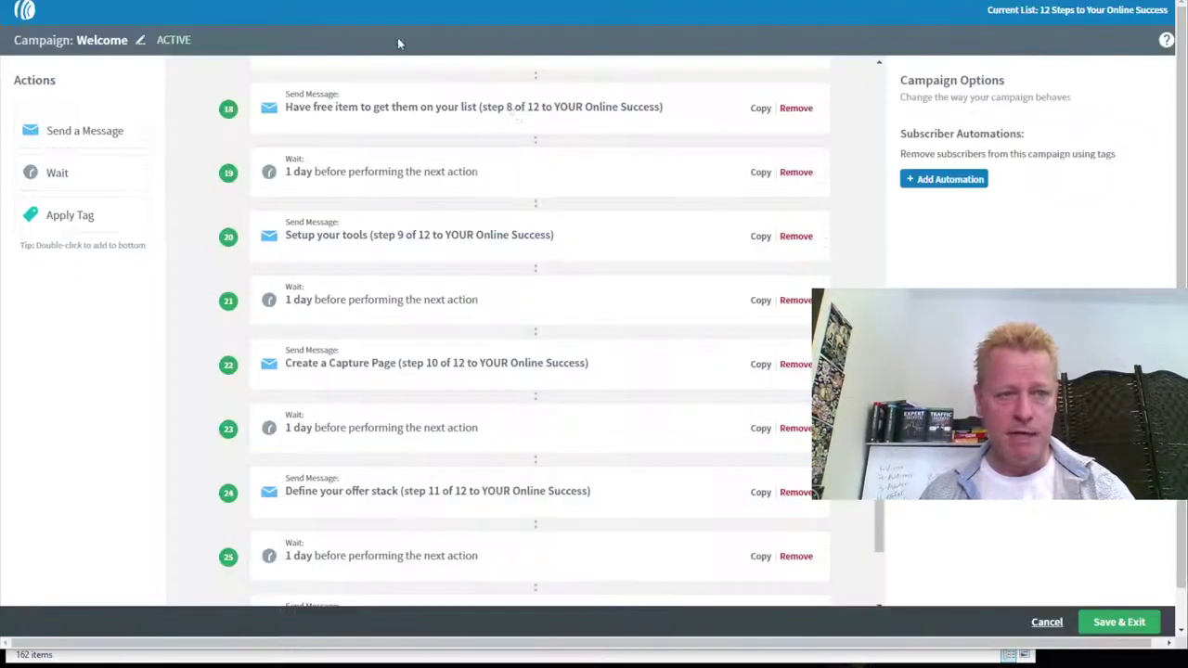
# - Review the "Welcome" campaign's sequence and the settings of its final "seinfeld" tag action, and exit the campaign without saving
pyautogui.scroll(-3, 532, 241)
pyautogui.scroll(1, 449, 175)
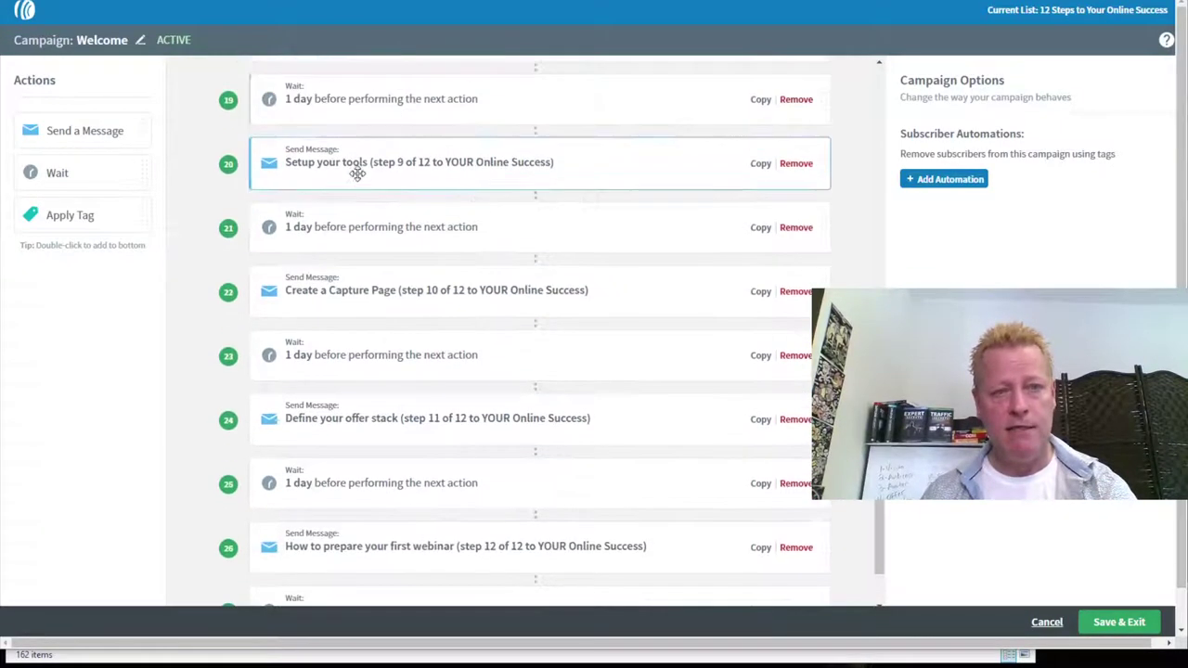
pyautogui.scroll(4, 403, 164)
pyautogui.scroll(12, 408, 232)
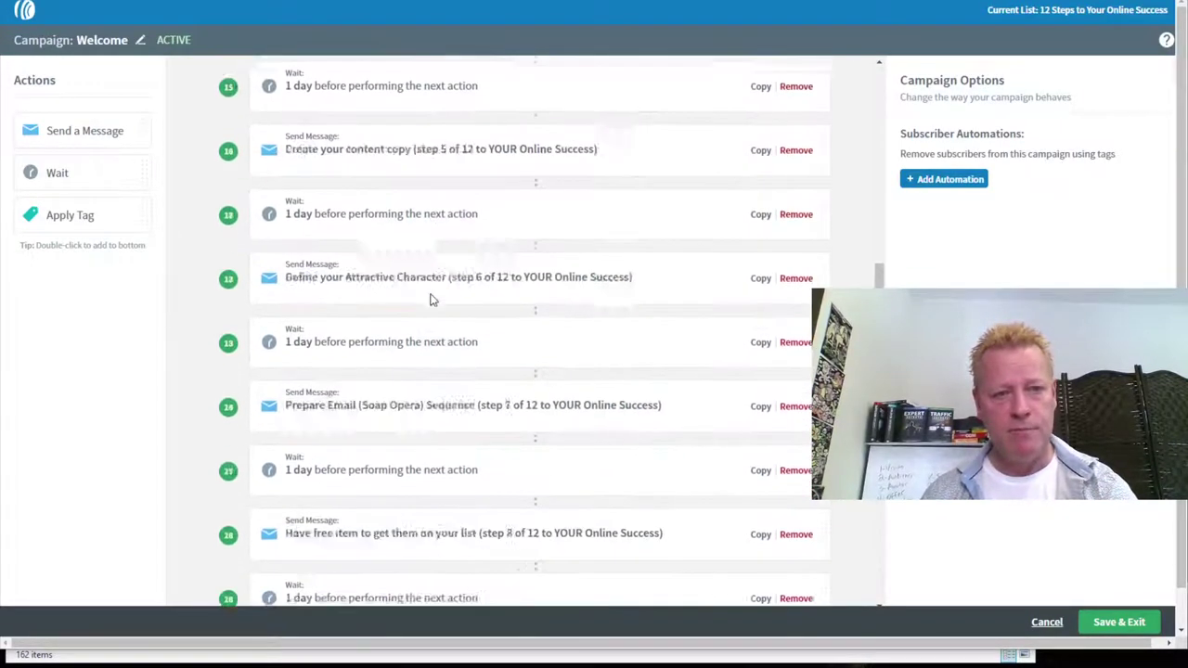
pyautogui.scroll(-3, 425, 269)
pyautogui.scroll(-10, 427, 267)
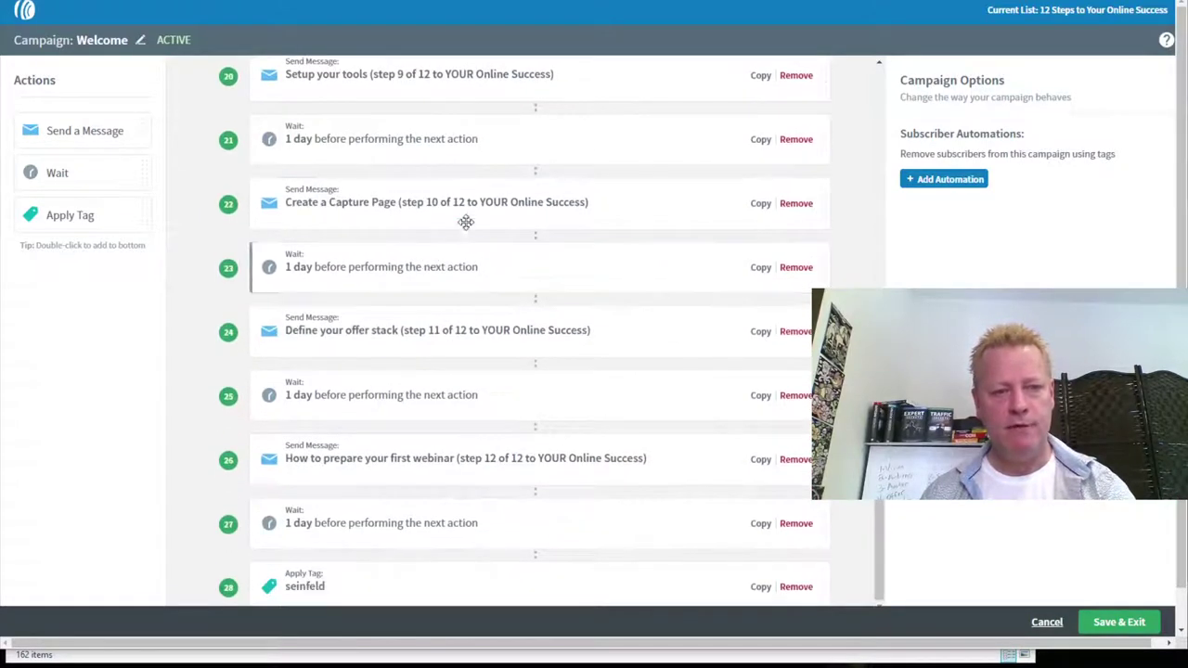
pyautogui.scroll(-1, 380, 534)
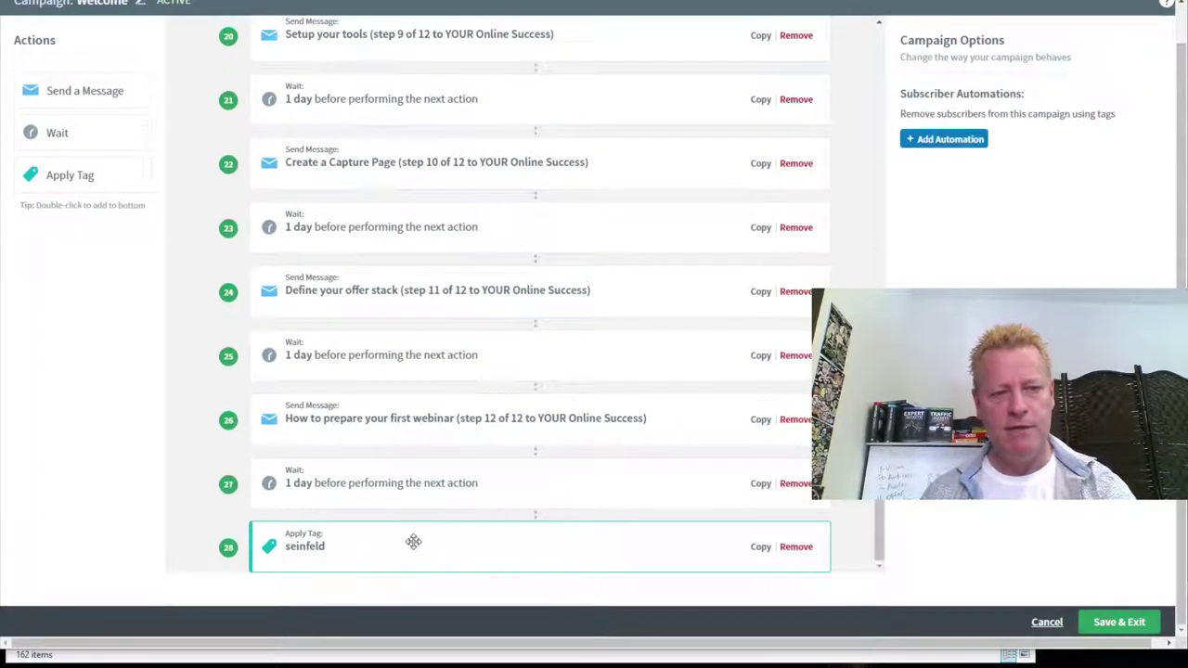
pyautogui.click(359, 551)
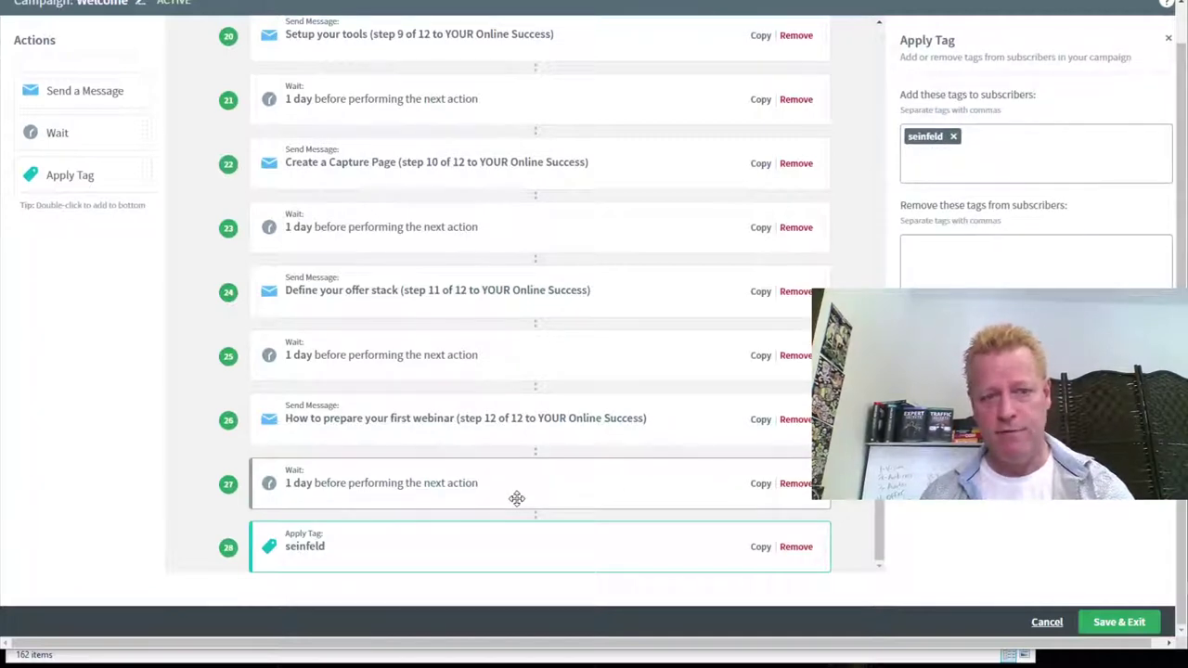
pyautogui.scroll(15, 517, 498)
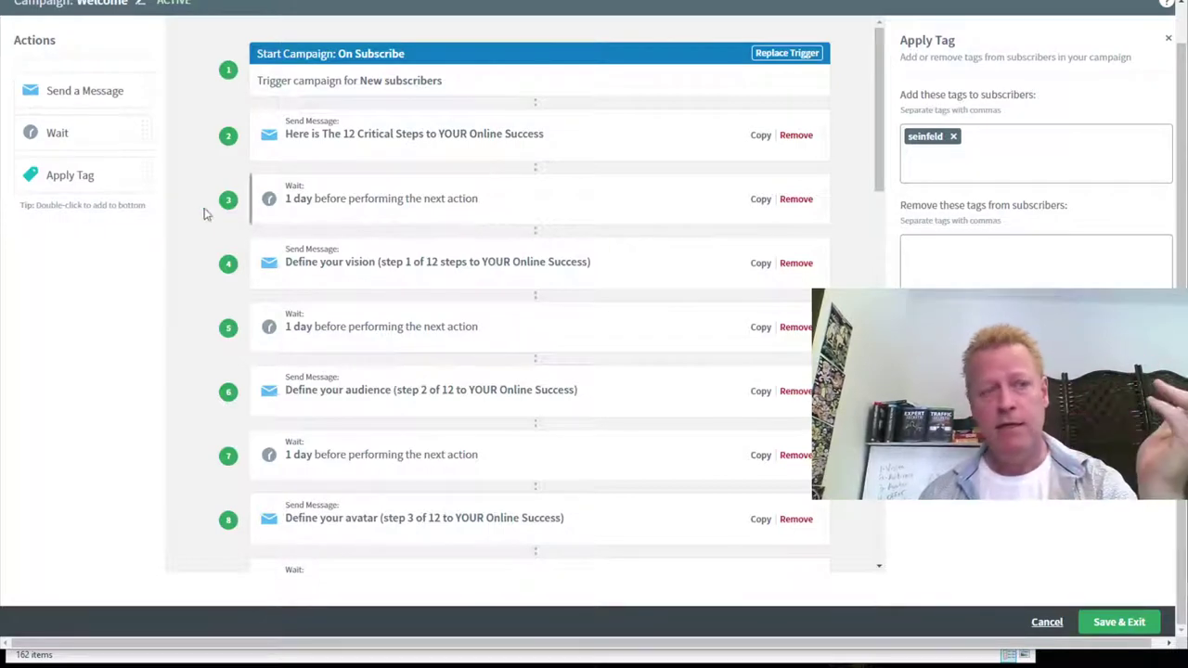
pyautogui.scroll(1, 128, 105)
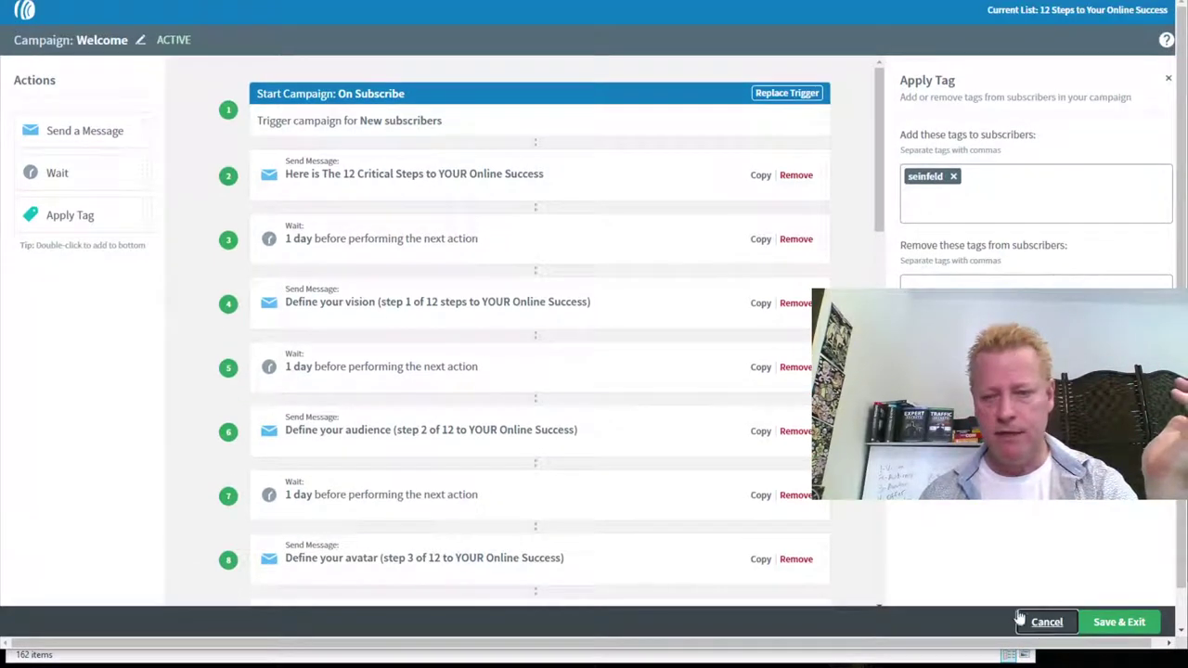
pyautogui.click(1047, 622)
# - Switch the active list to "Introduction" to show its campaigns
pyautogui.click(198, 12)
pyautogui.scroll(-3, 153, 280)
pyautogui.scroll(-6, 153, 280)
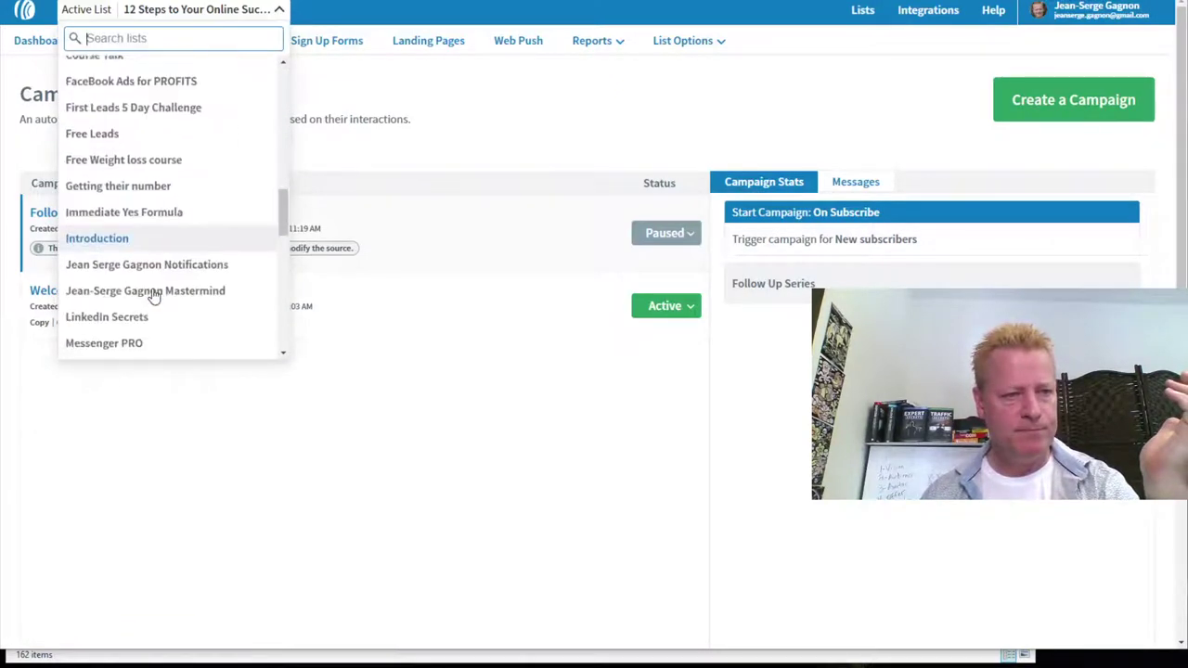
pyautogui.click(93, 240)
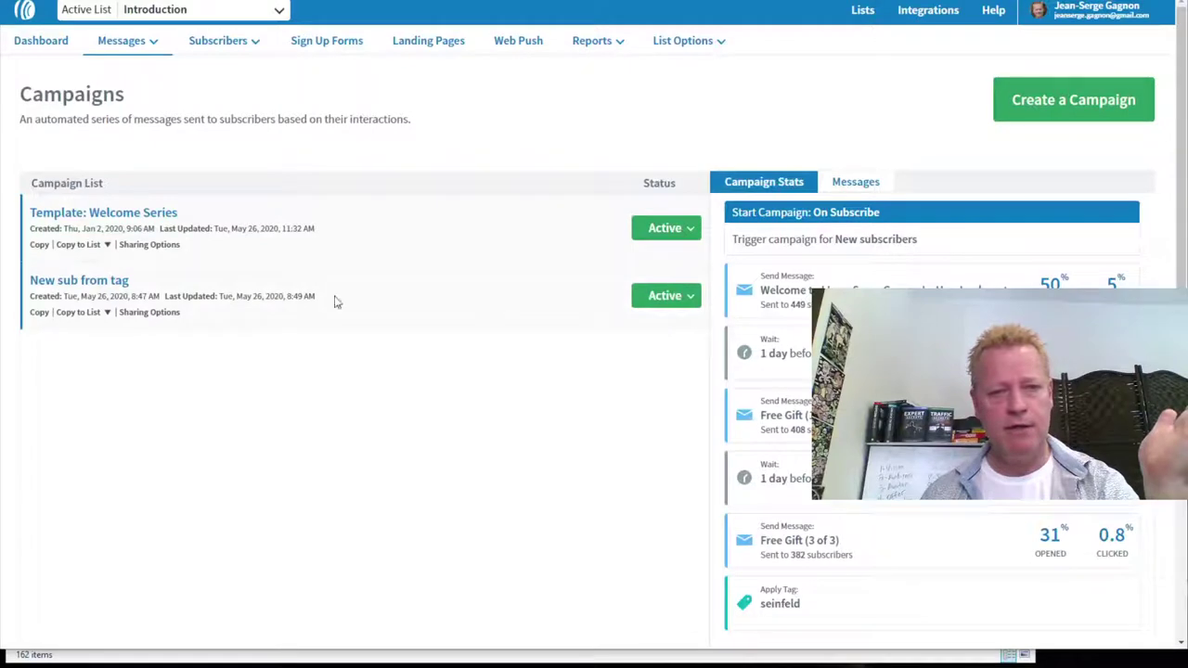
# - Add a 1-day wait before the "seinfeld" tag action in the "Template: Welcome Series" campaign and save it
pyautogui.click(119, 215)
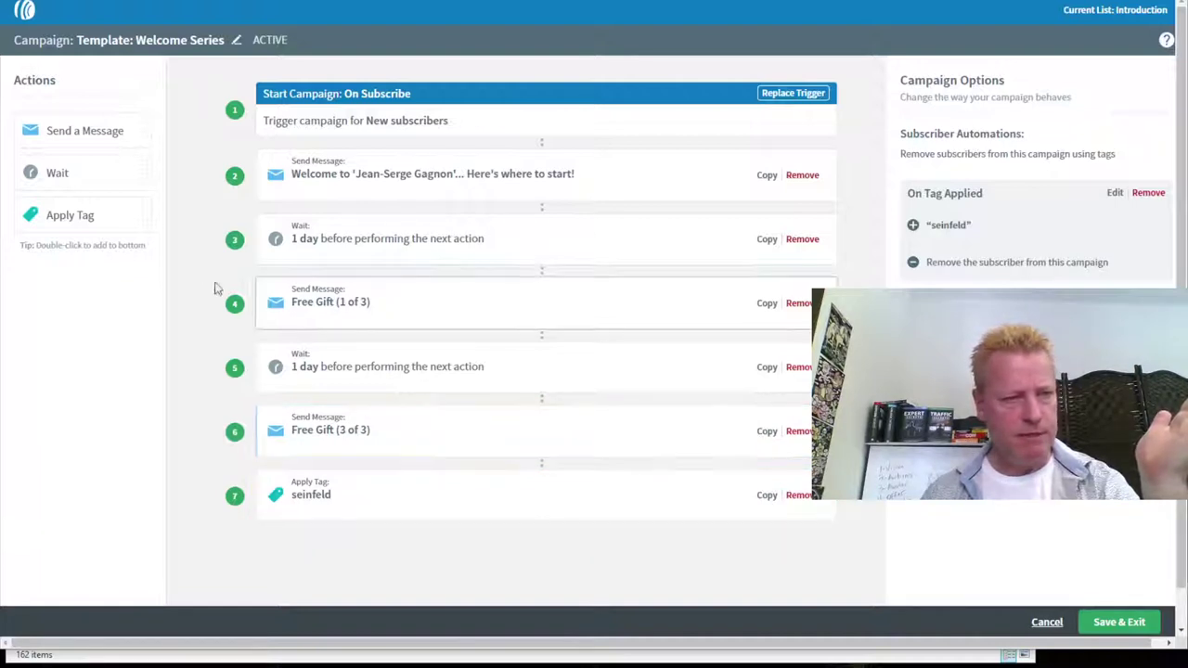
pyautogui.moveTo(101, 176); pyautogui.dragTo(440, 494)
pyautogui.scroll(-1, 454, 547)
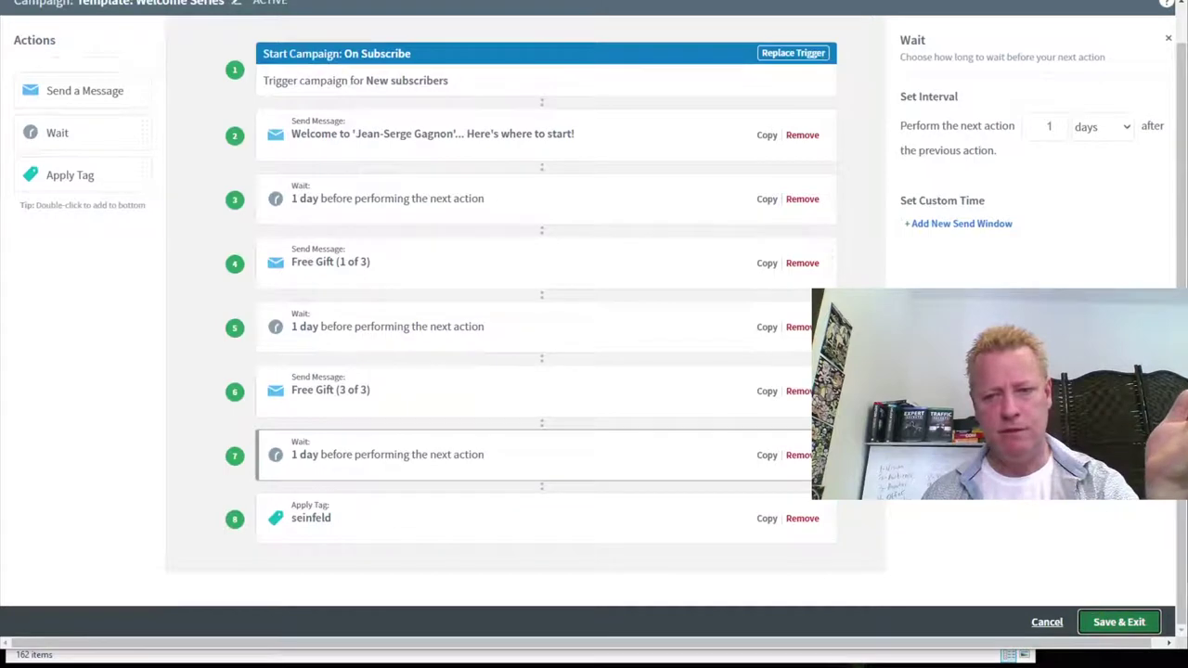
pyautogui.click(1118, 621)
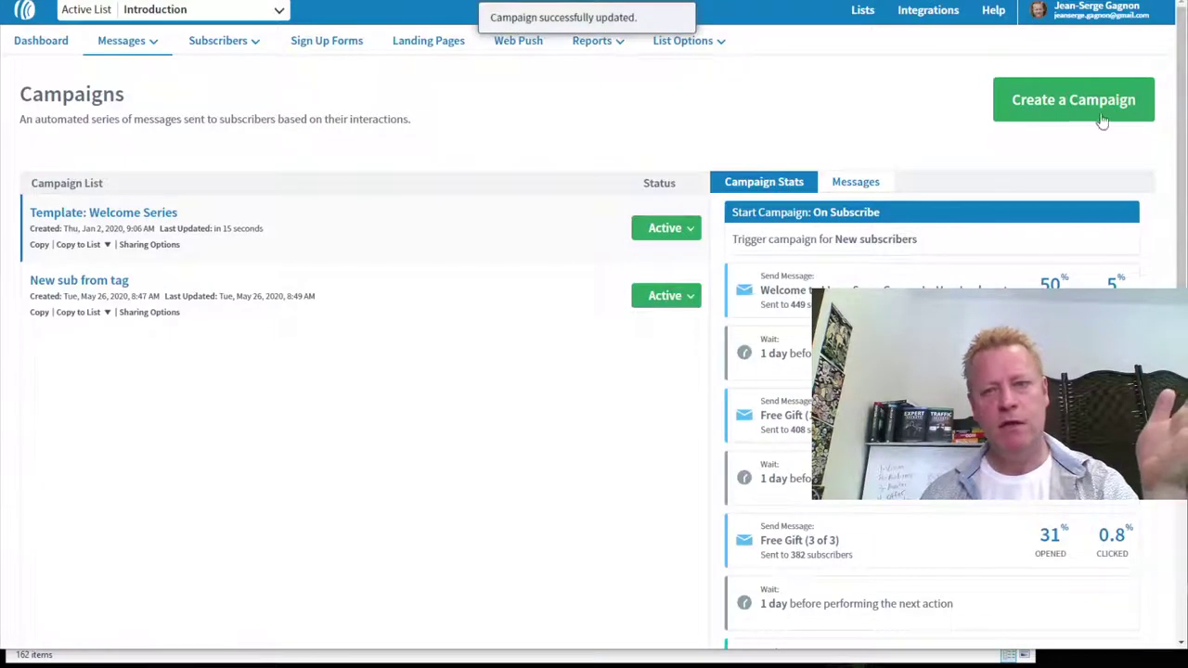
pyautogui.scroll(-3, 607, 463)
pyautogui.scroll(3, 607, 463)
pyautogui.scroll(-2, 617, 468)
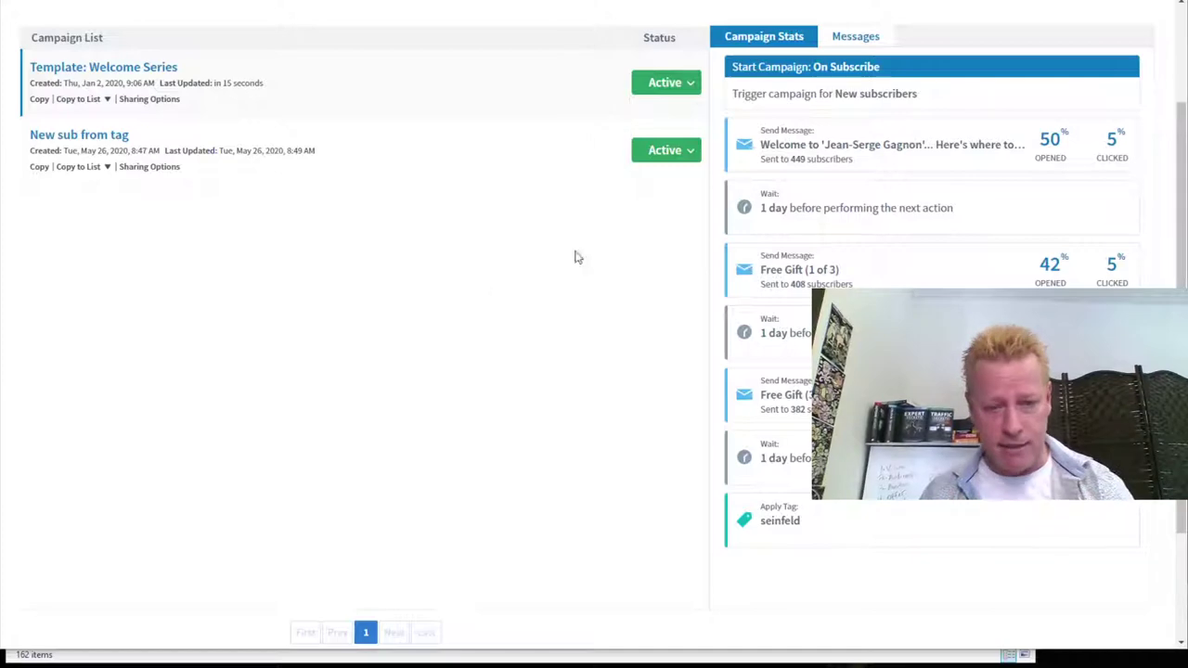
# - Switch to the terminal and read the Course Income Secrets #328 email text from aweber.txt
pyautogui.hotkey('alt', 'Tab')
pyautogui.scroll(3, 603, 334)
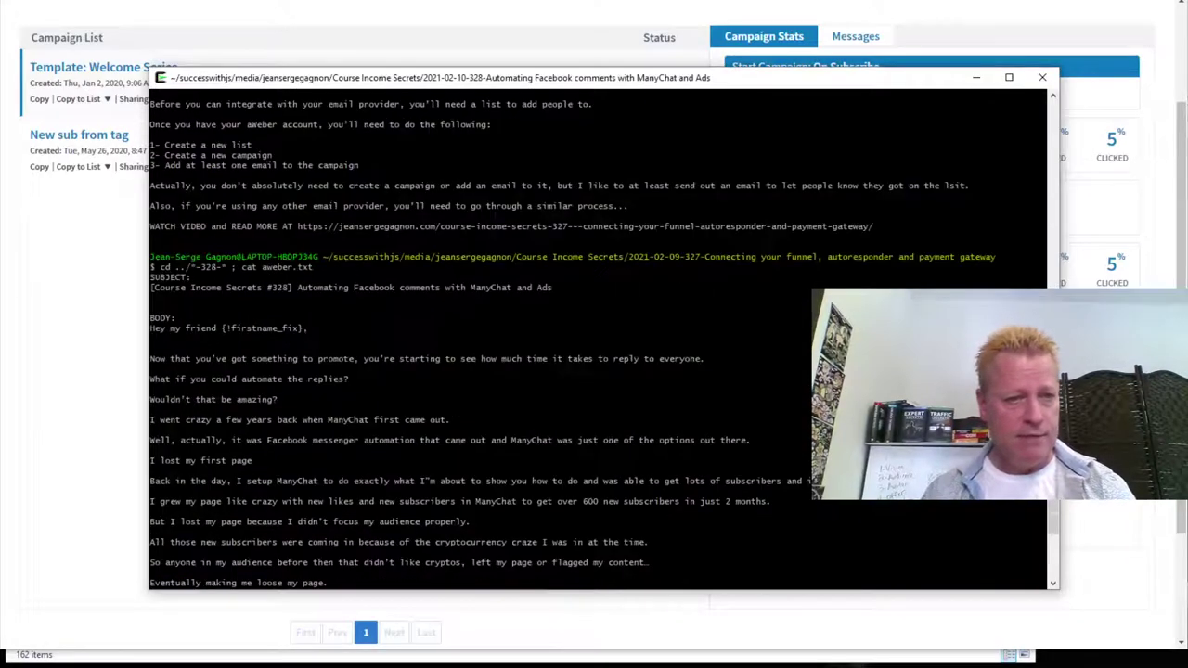
pyautogui.scroll(-2, 603, 334)
pyautogui.scroll(3, 603, 334)
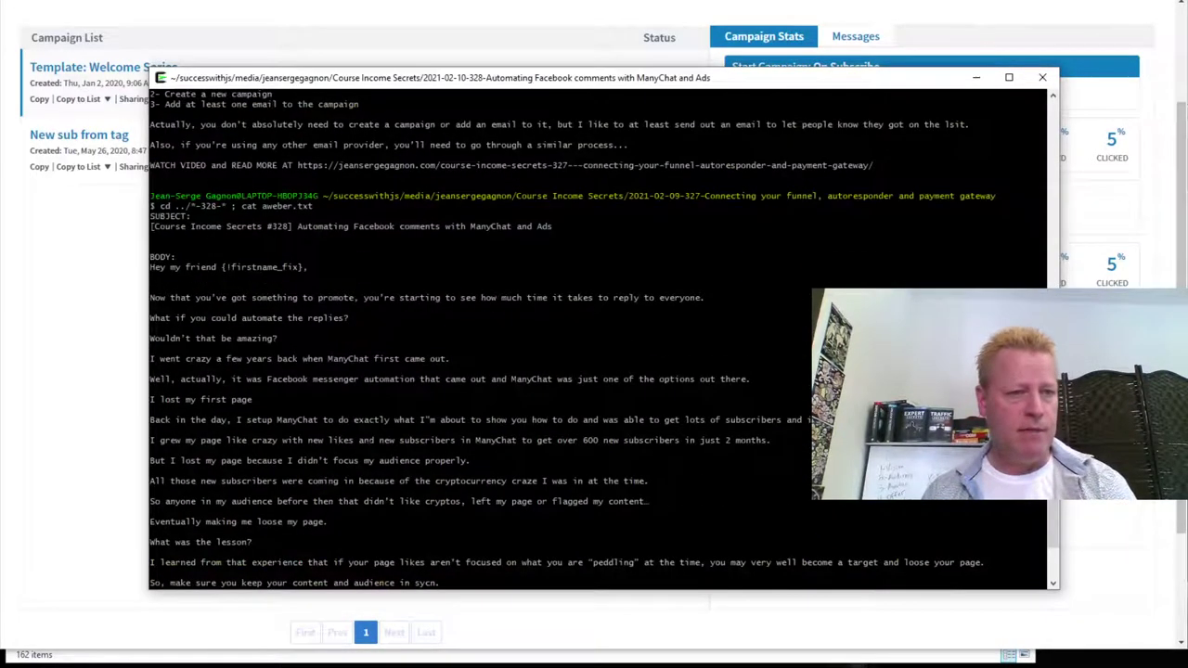
pyautogui.scroll(-6, 603, 334)
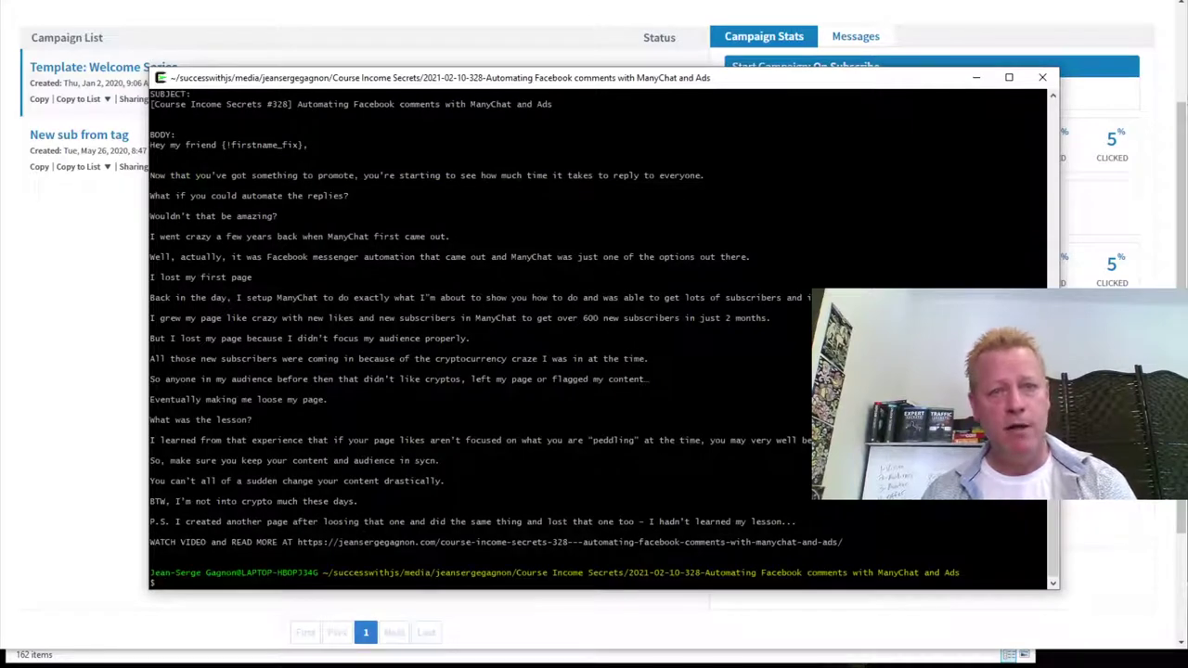
# - Switch to the blog and open the Course Income Secrets #328 post in a new tab
pyautogui.hotkey('alt', 'Tab')
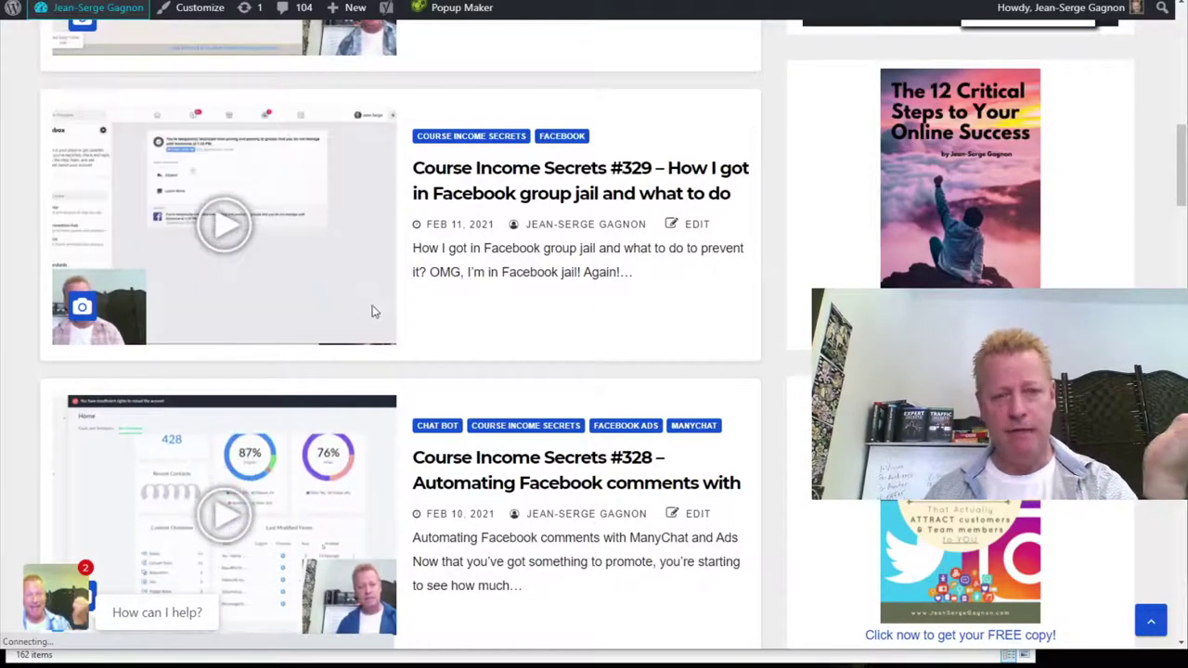
pyautogui.rightClick(555, 483)
pyautogui.click(582, 497)
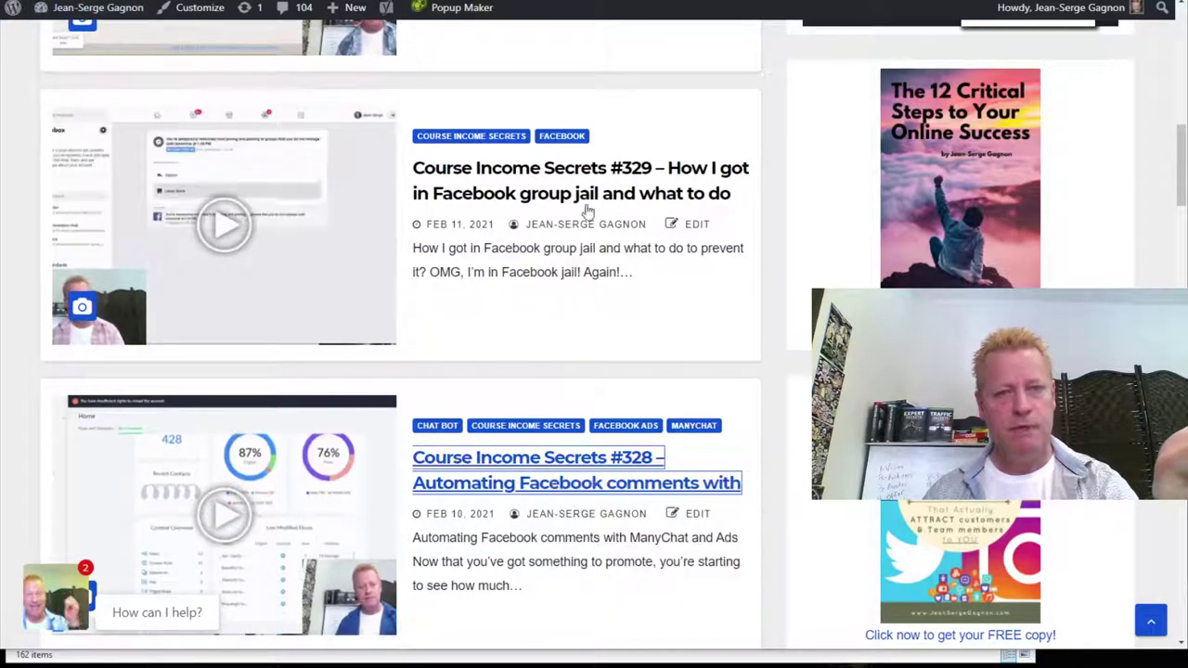
pyautogui.click(491, 191)
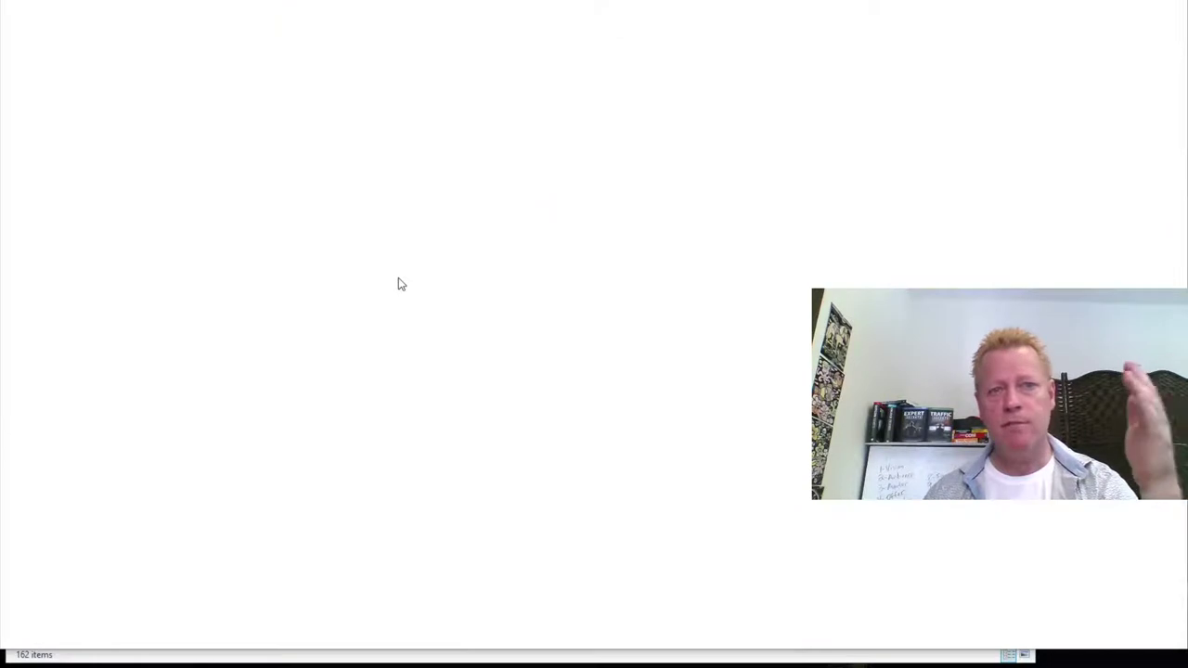
# - Highlight the post's opening text up to the "I lost my first page" section and look through the rest of the article
pyautogui.scroll(-5, 398, 332)
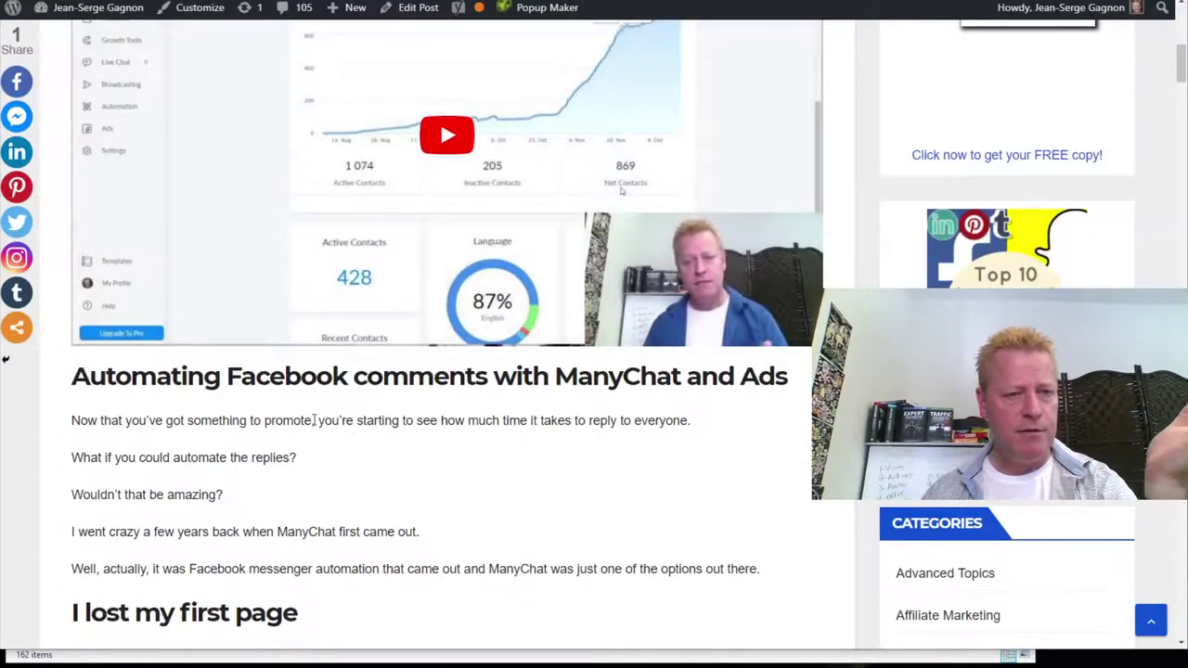
pyautogui.scroll(-3, 148, 182)
pyautogui.moveTo(71, 129); pyautogui.dragTo(767, 350)
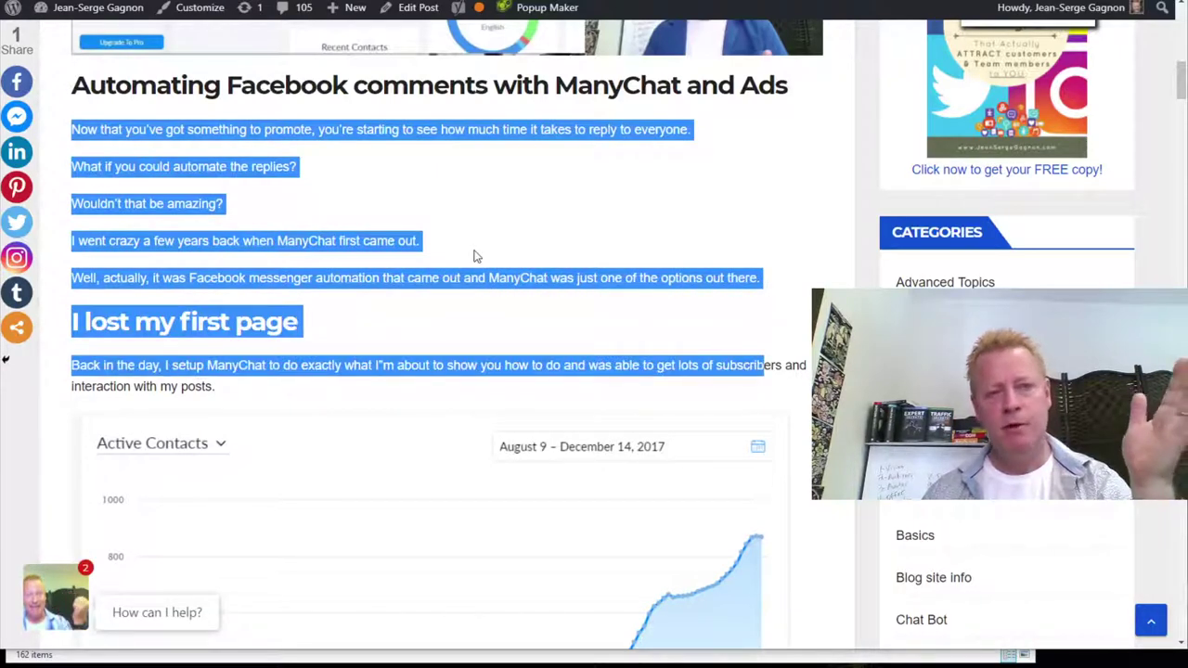
pyautogui.scroll(2, 473, 257)
pyautogui.scroll(-2, 331, 385)
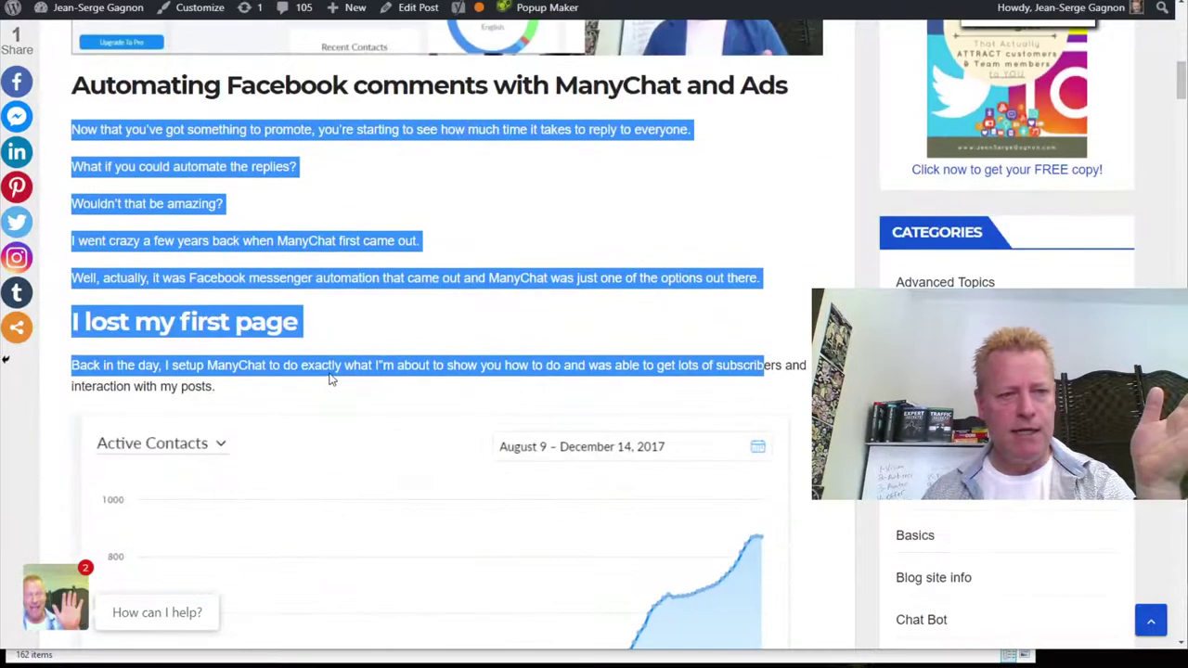
pyautogui.scroll(-3, 420, 208)
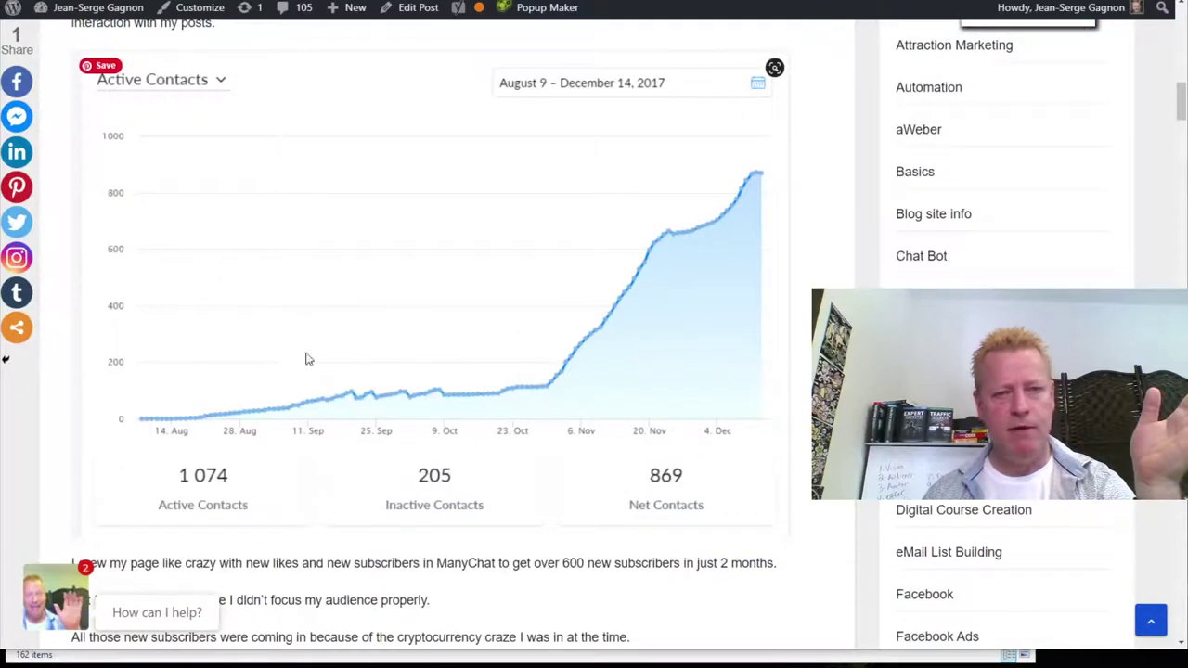
pyautogui.scroll(-8, 334, 363)
pyautogui.scroll(12, 356, 368)
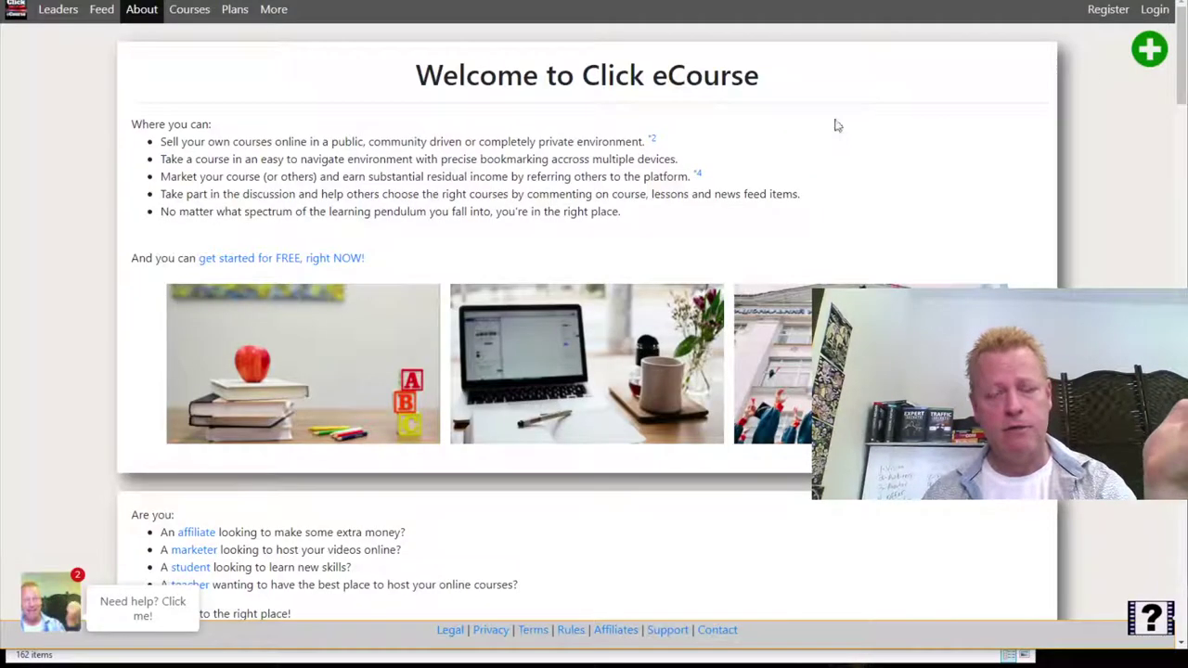
# - Log in to Click eCourse with the connected Facebook account and open the account's Syndication page
pyautogui.click(1156, 10)
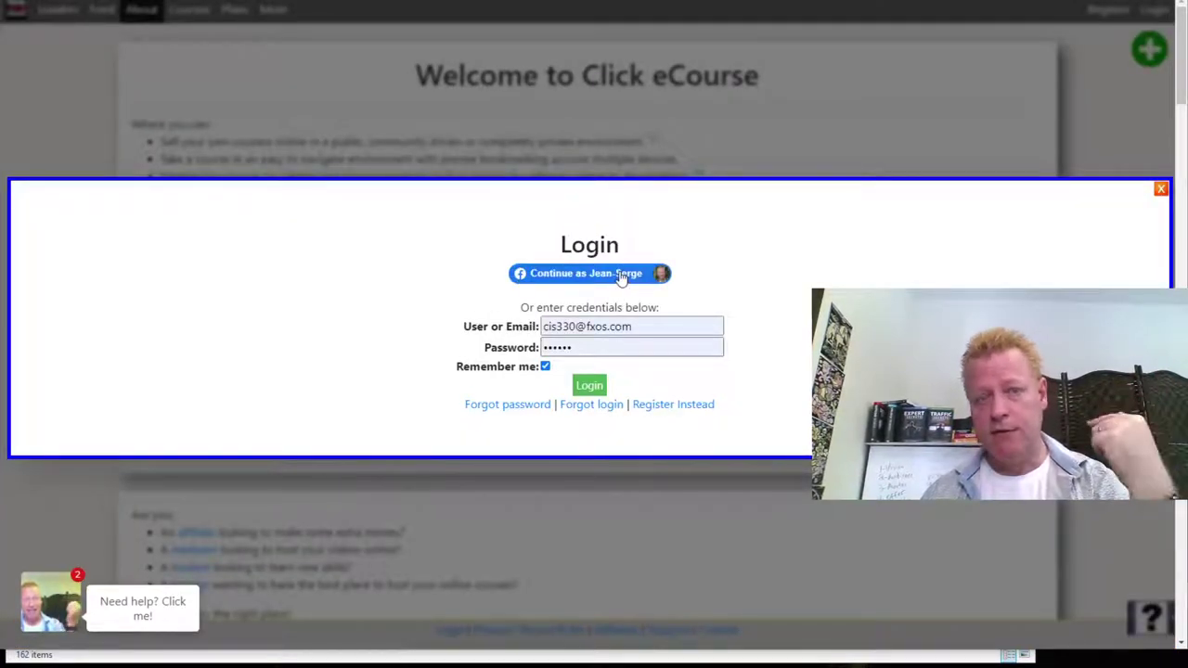
pyautogui.click(596, 274)
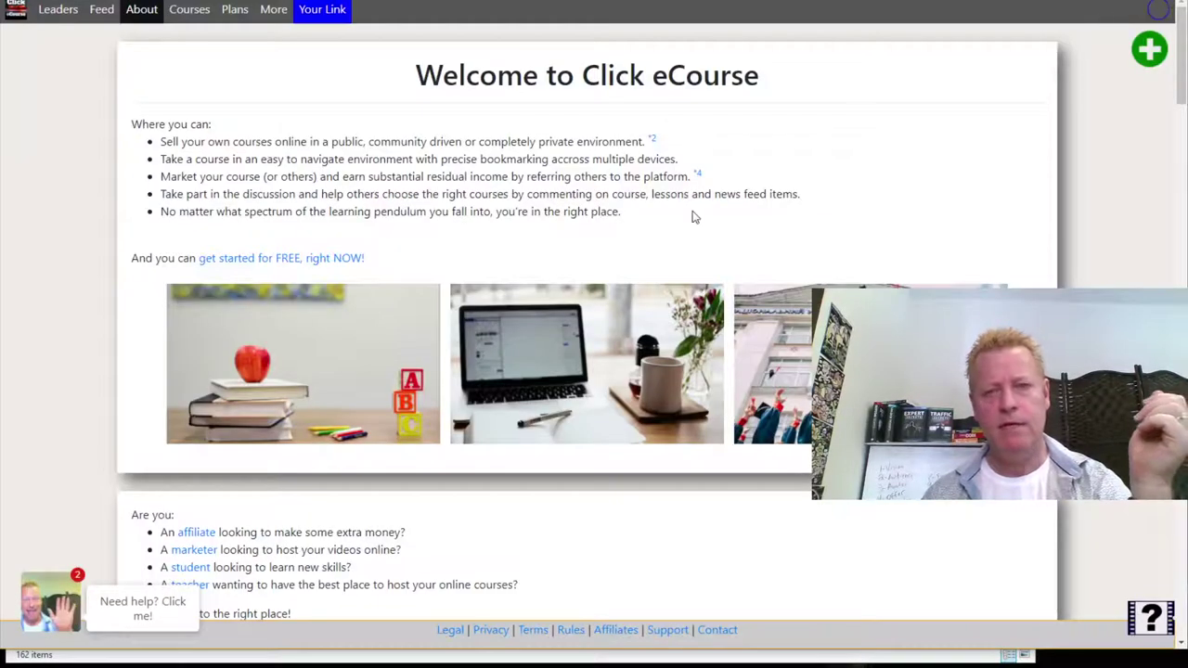
pyautogui.click(1166, 9)
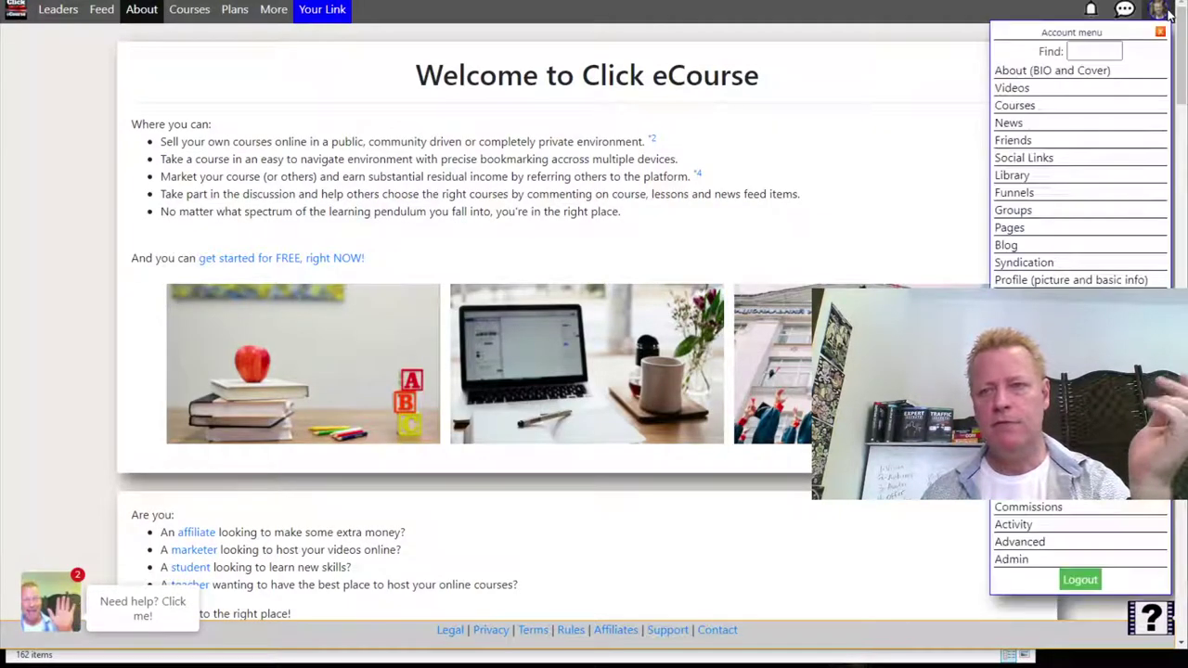
pyautogui.click(1038, 265)
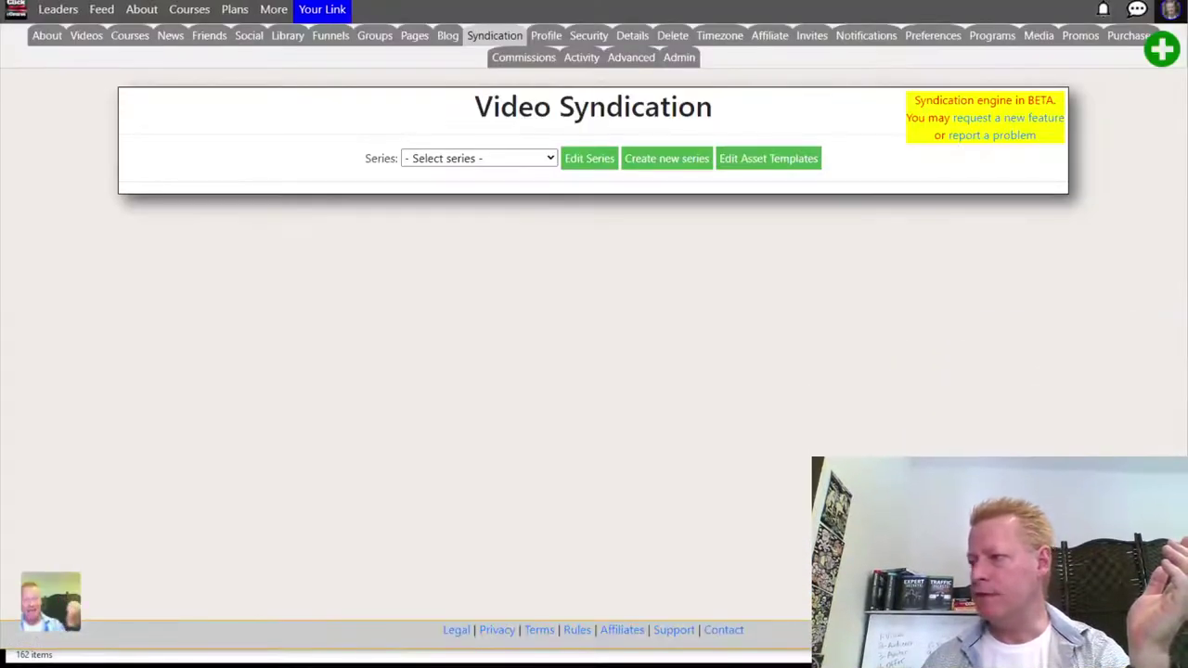
# - Select the Course Income Secrets series and open the syndication of episode 331
pyautogui.click(479, 162)
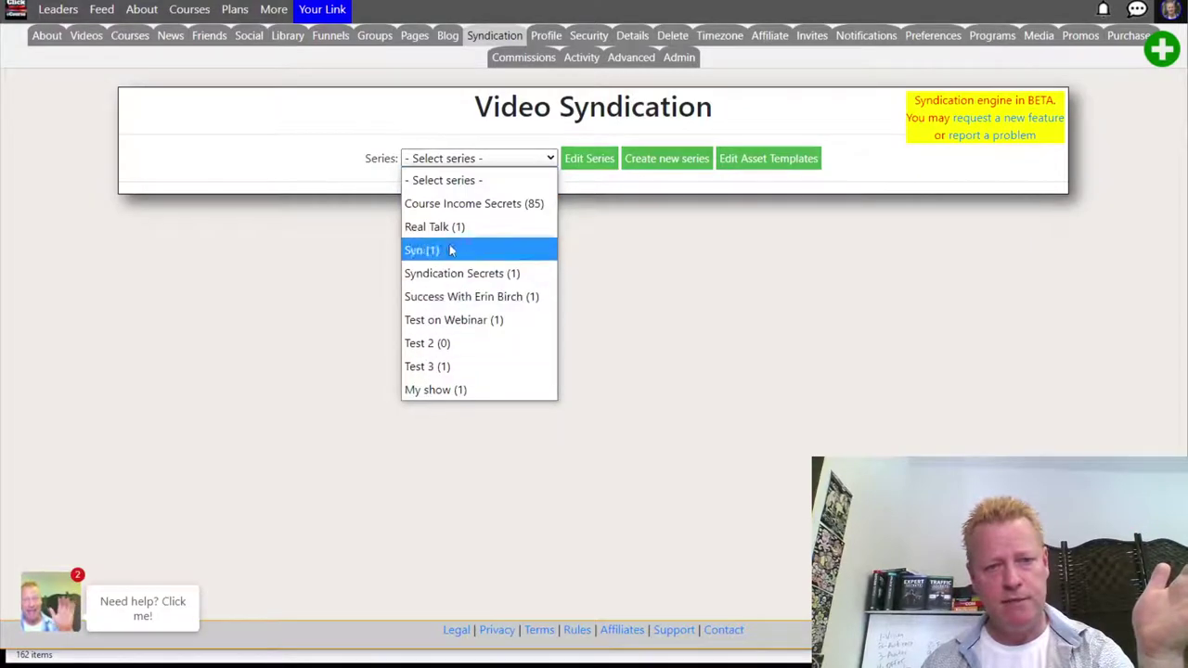
pyautogui.click(456, 204)
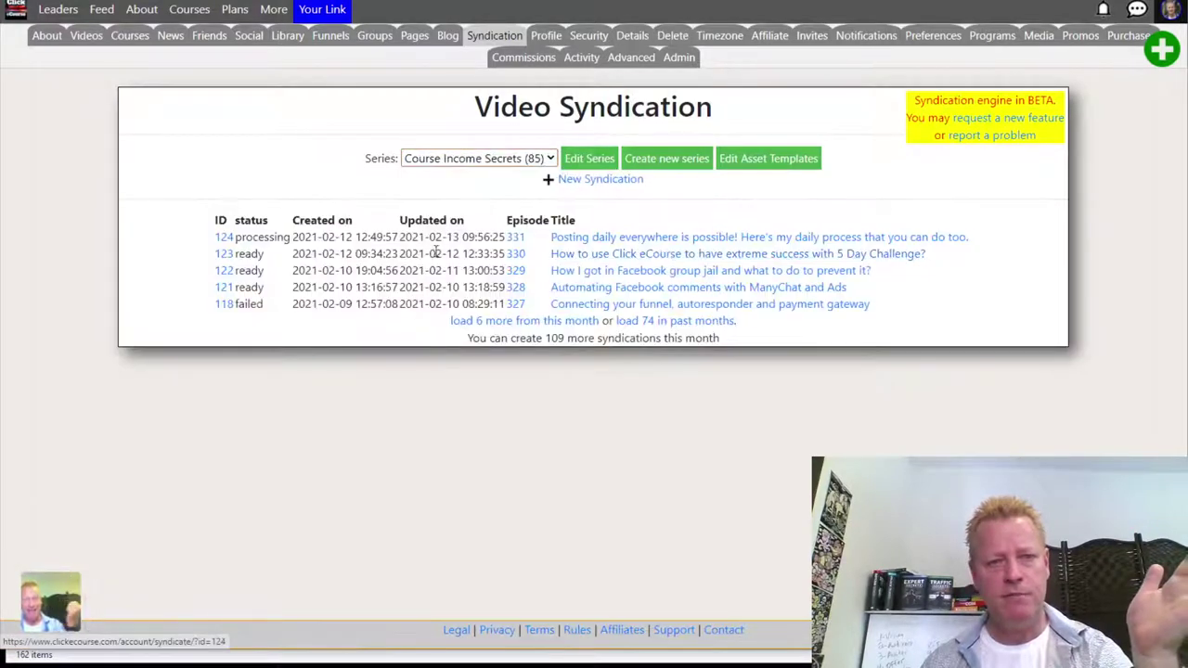
pyautogui.click(880, 243)
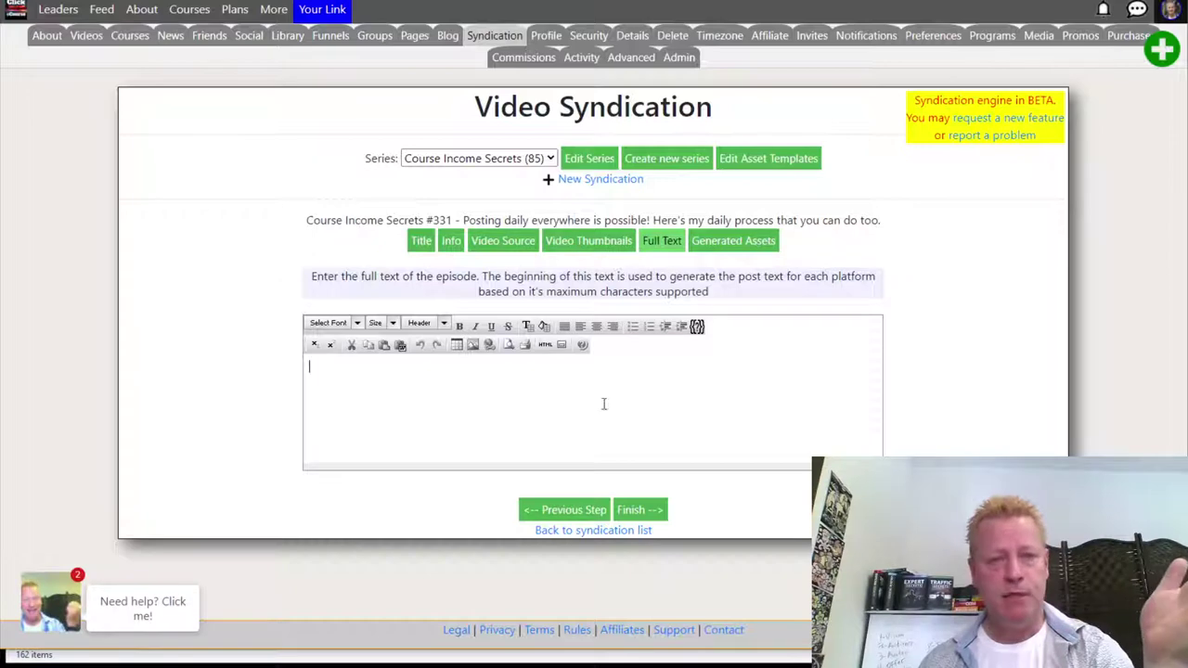
# - Return to the syndication list, open episode 330 and look through its generated assets
pyautogui.click(593, 530)
pyautogui.click(565, 255)
pyautogui.scroll(-2, 556, 450)
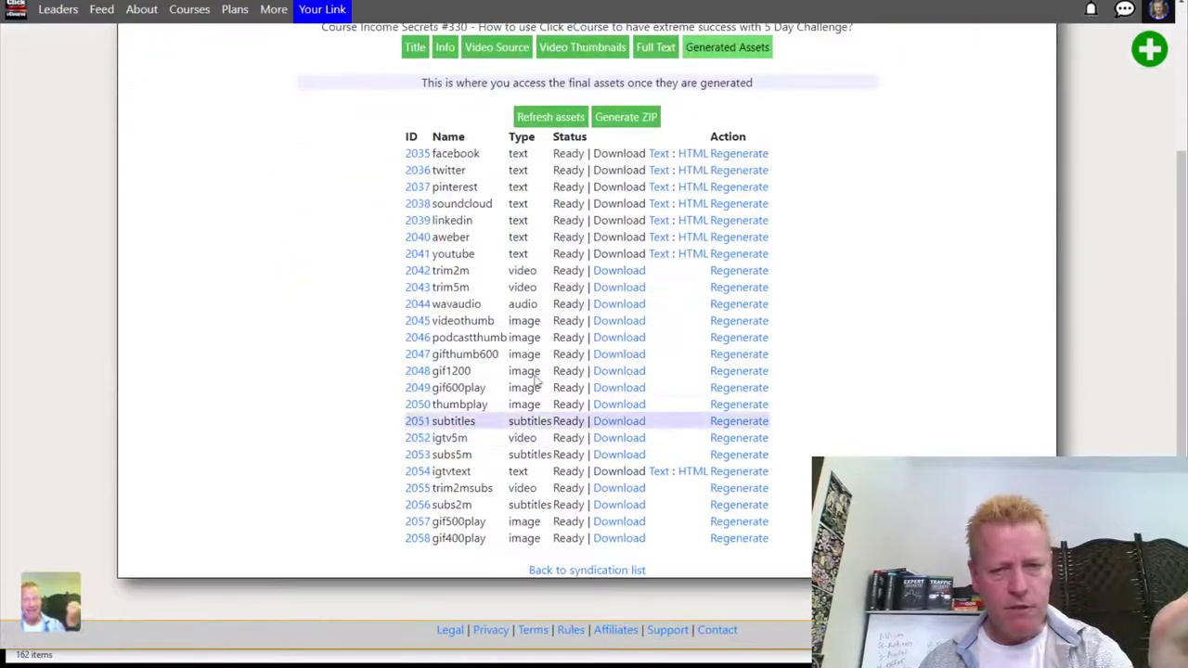
pyautogui.scroll(3, 509, 379)
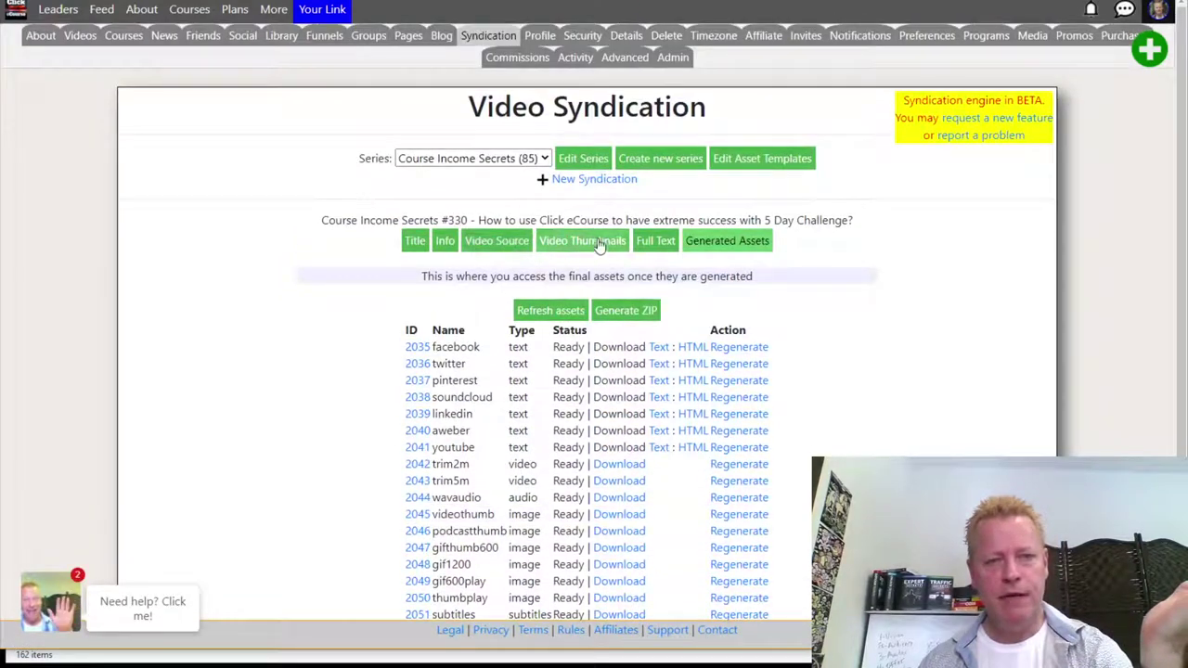
# - Review the title and info settings of episode 330, highlighting the title text
pyautogui.click(415, 240)
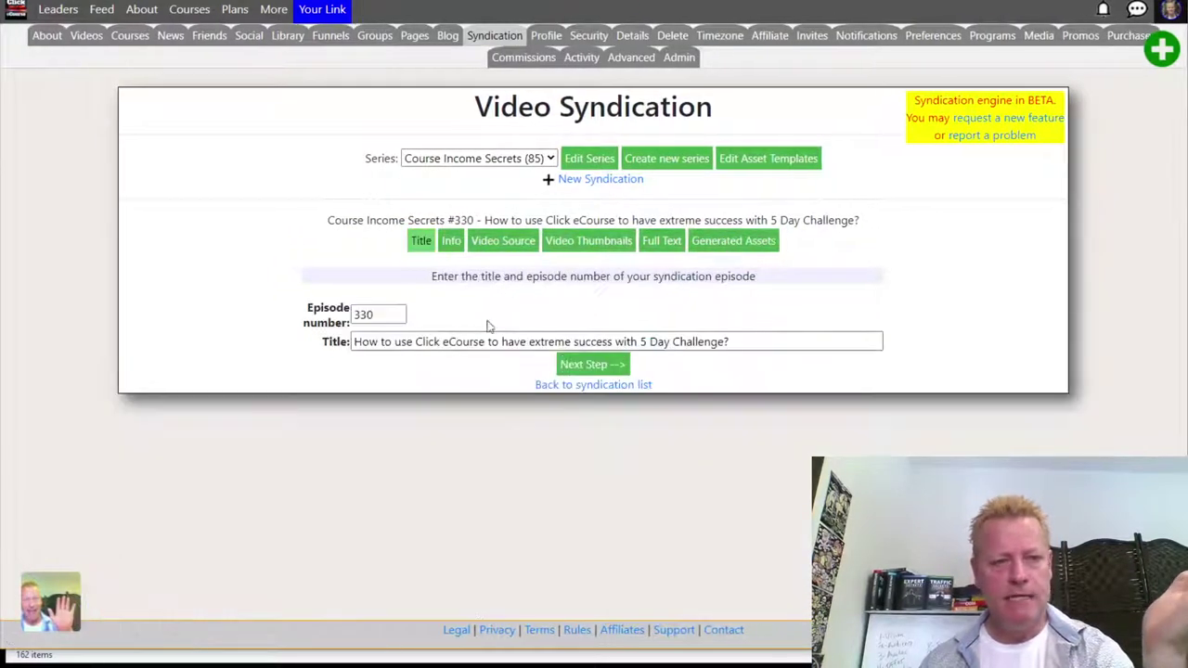
pyautogui.moveTo(423, 341); pyautogui.dragTo(790, 347)
pyautogui.click(449, 240)
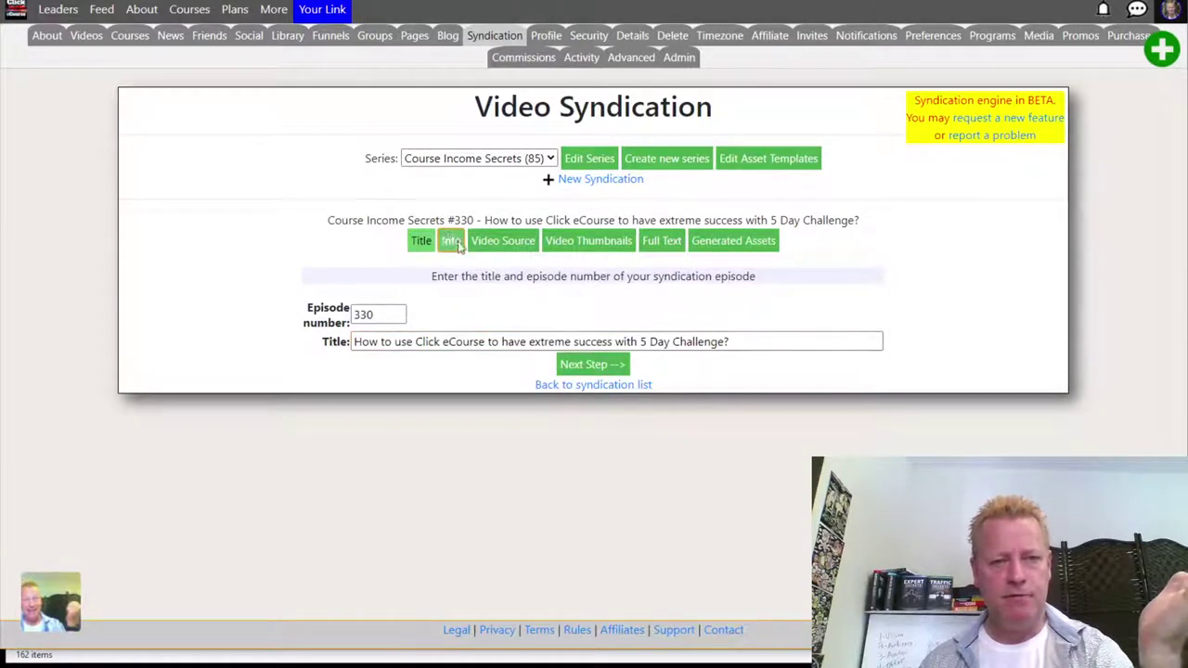
pyautogui.moveTo(669, 311); pyautogui.dragTo(943, 310)
pyautogui.click(857, 310)
# - Review episode 330's source video and the thumbnail positions for gif1200, gifthumb600 and videothumb
pyautogui.click(503, 241)
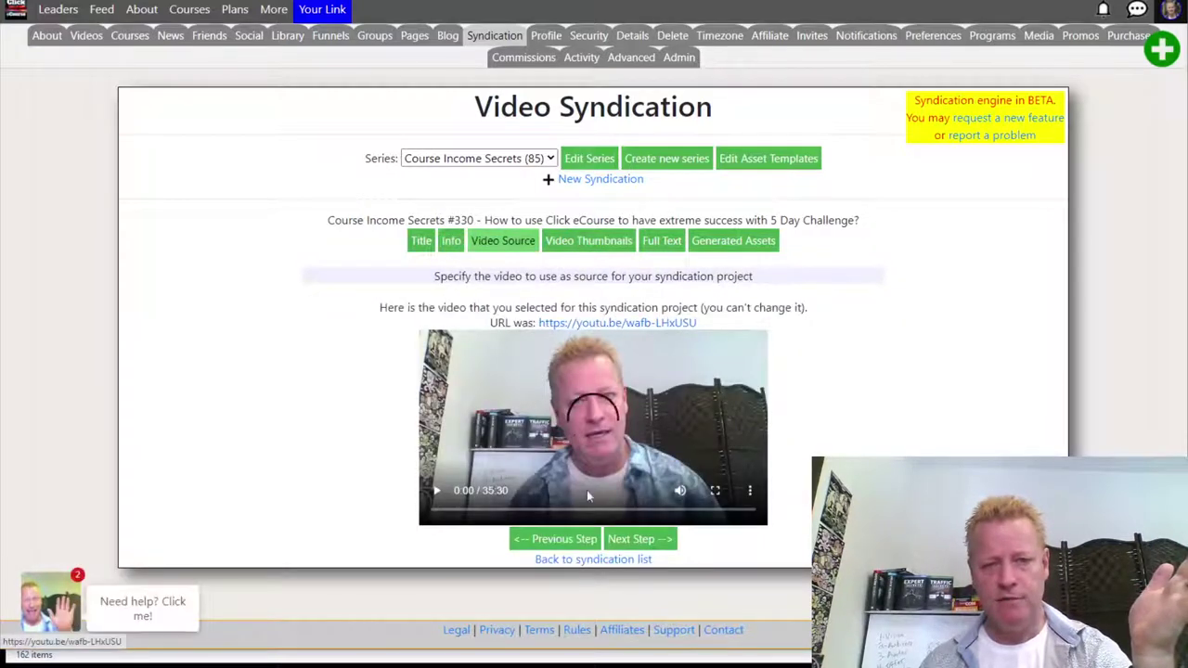
pyautogui.click(663, 545)
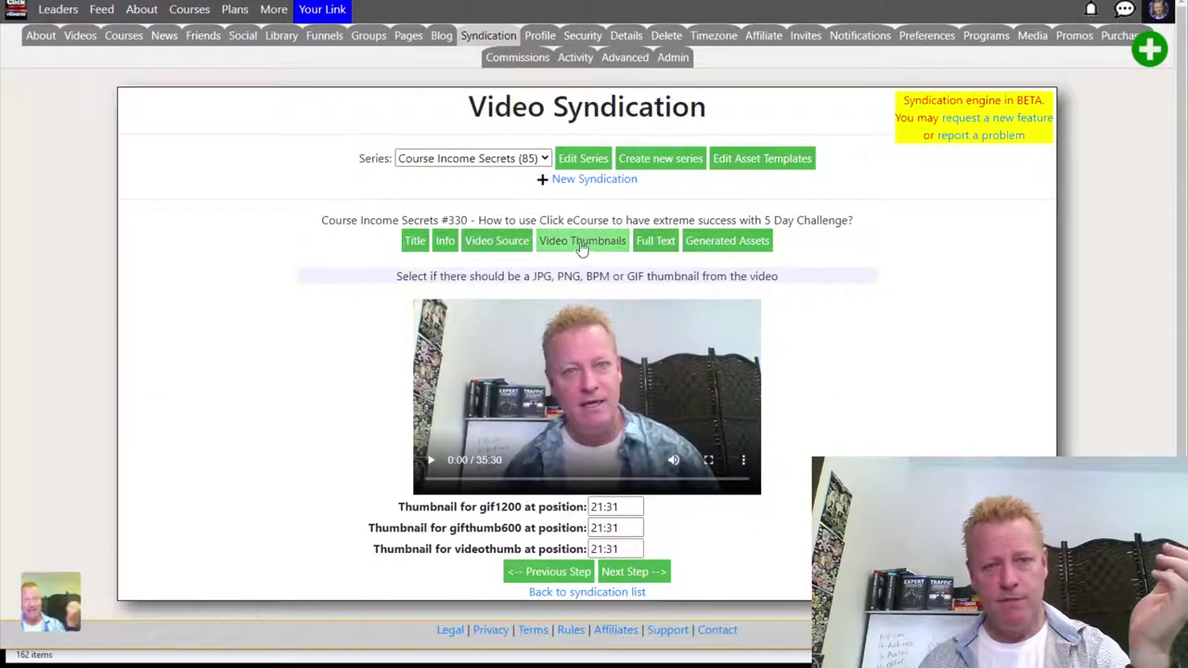
pyautogui.click(635, 507)
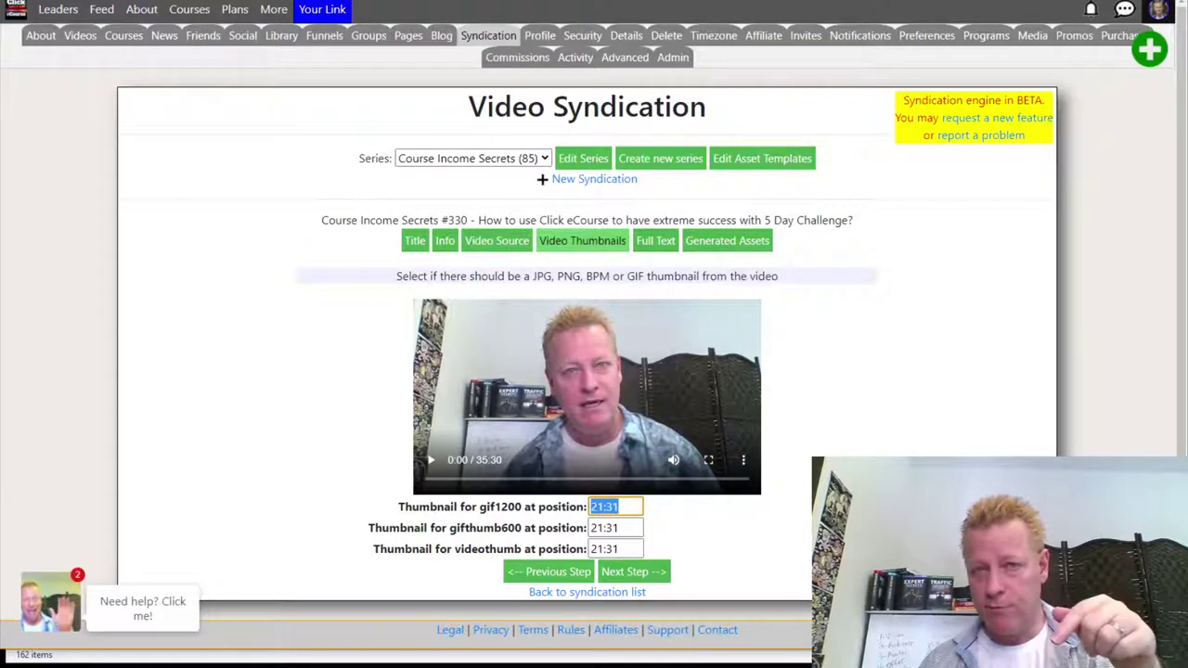
pyautogui.scroll(-1, 621, 260)
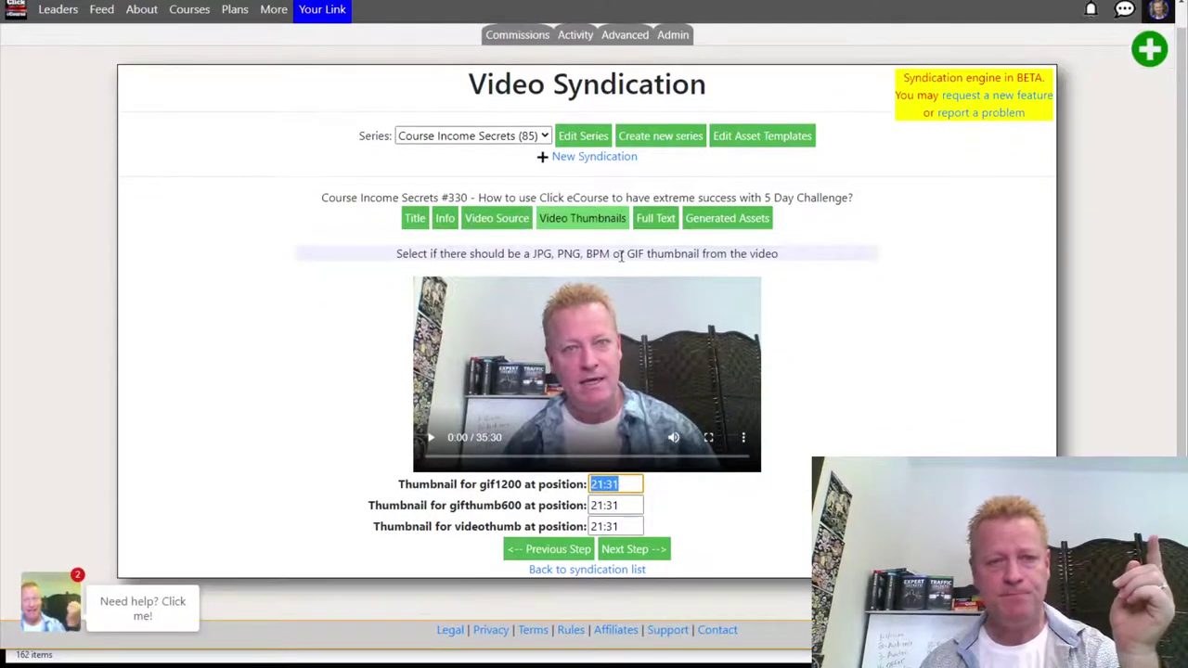
pyautogui.moveTo(444, 501); pyautogui.dragTo(488, 506)
pyautogui.click(469, 526)
# - Open episode 330's full text and read through the article in the editor
pyautogui.click(656, 218)
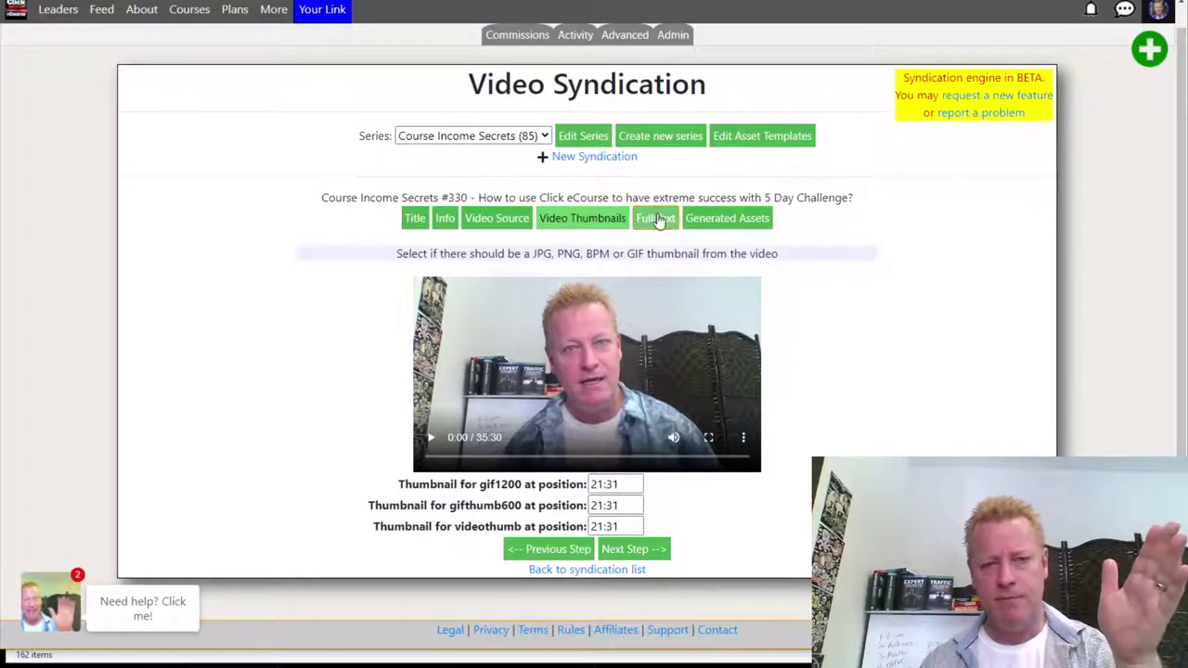
pyautogui.scroll(-10, 583, 417)
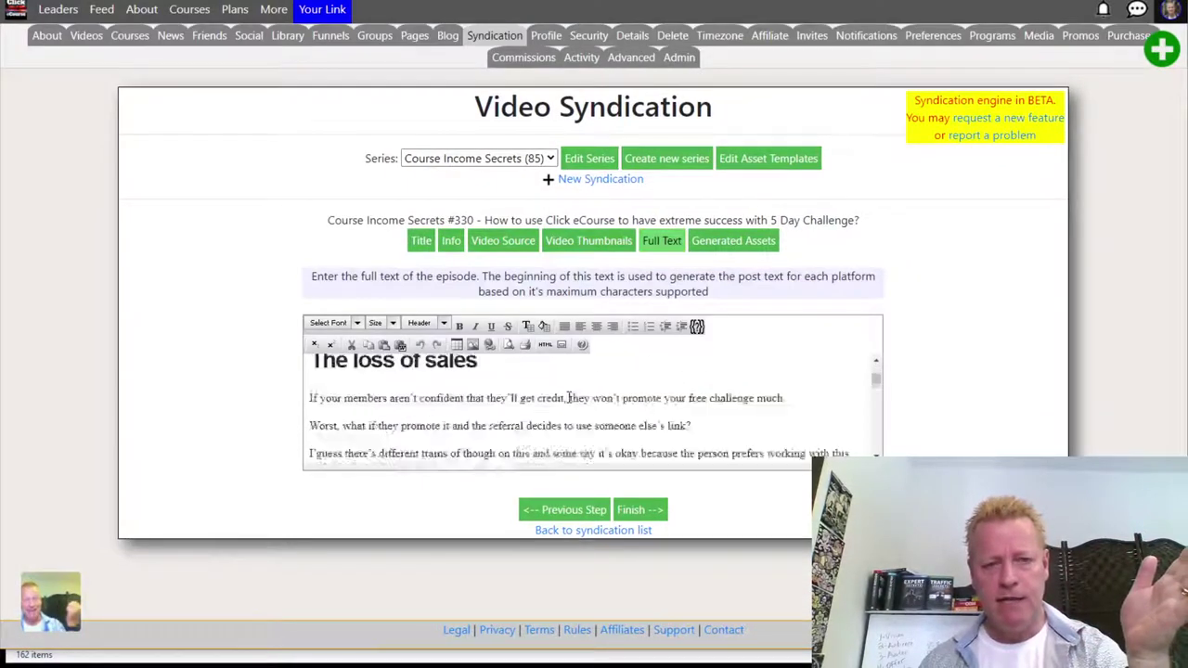
pyautogui.scroll(-8, 569, 397)
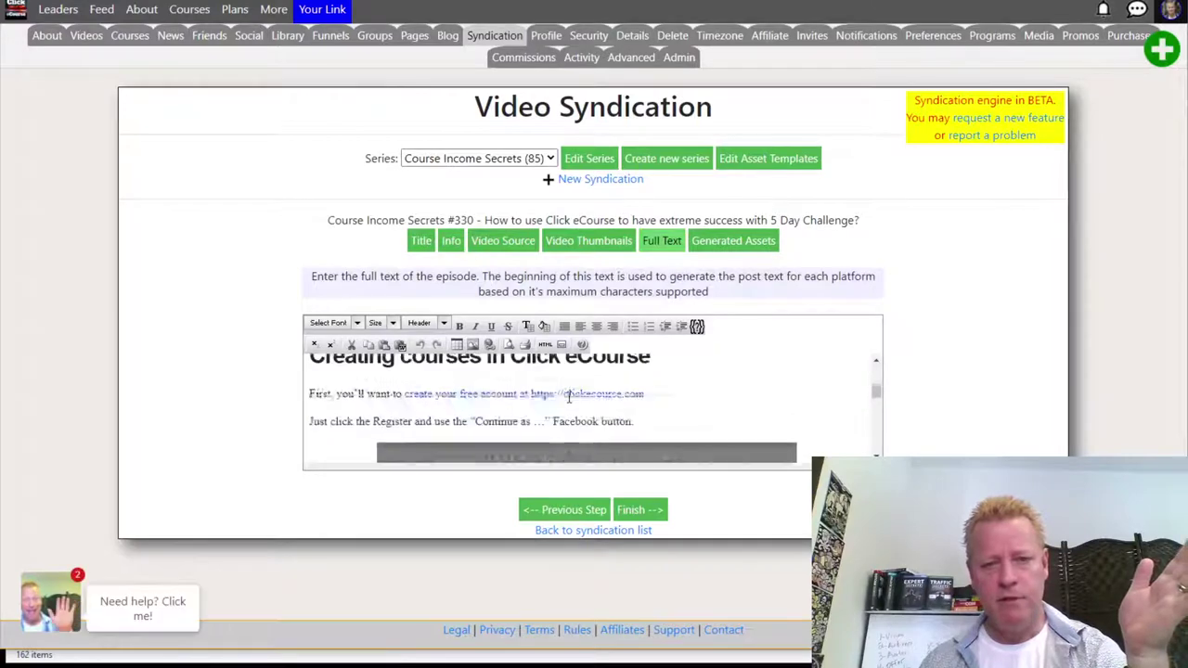
pyautogui.scroll(20, 571, 390)
pyautogui.scroll(-6, 571, 390)
# - Open the soundcloud text from episode 330's generated assets, highlight its title and description, and close it
pyautogui.click(738, 241)
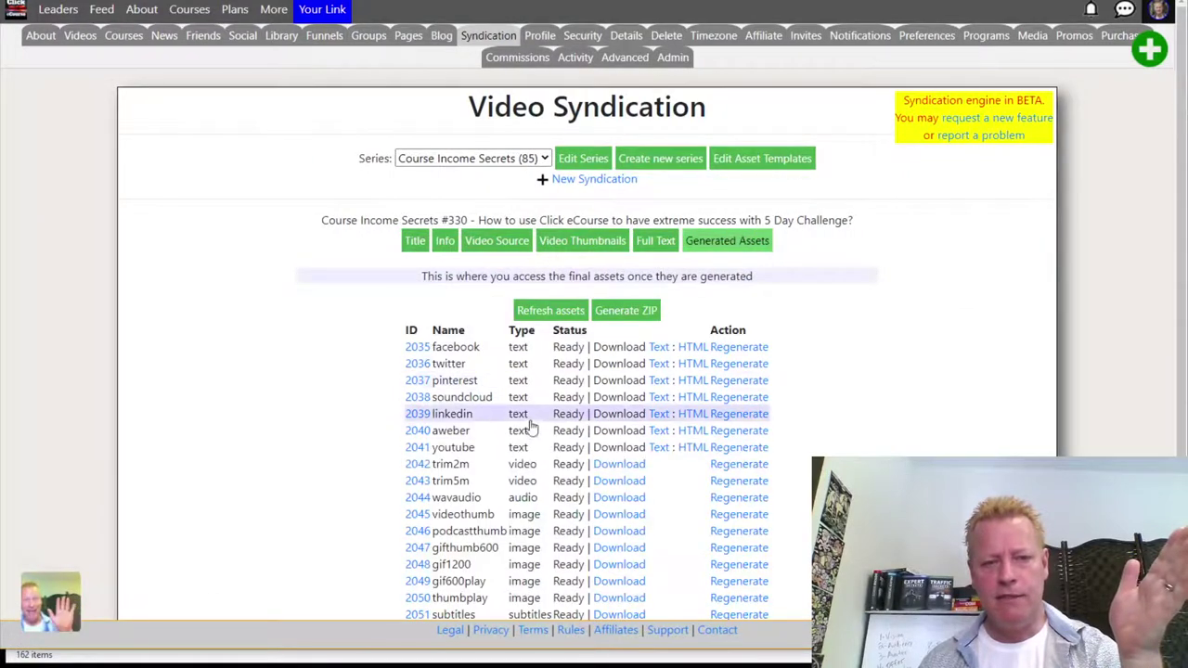
pyautogui.scroll(-2, 528, 422)
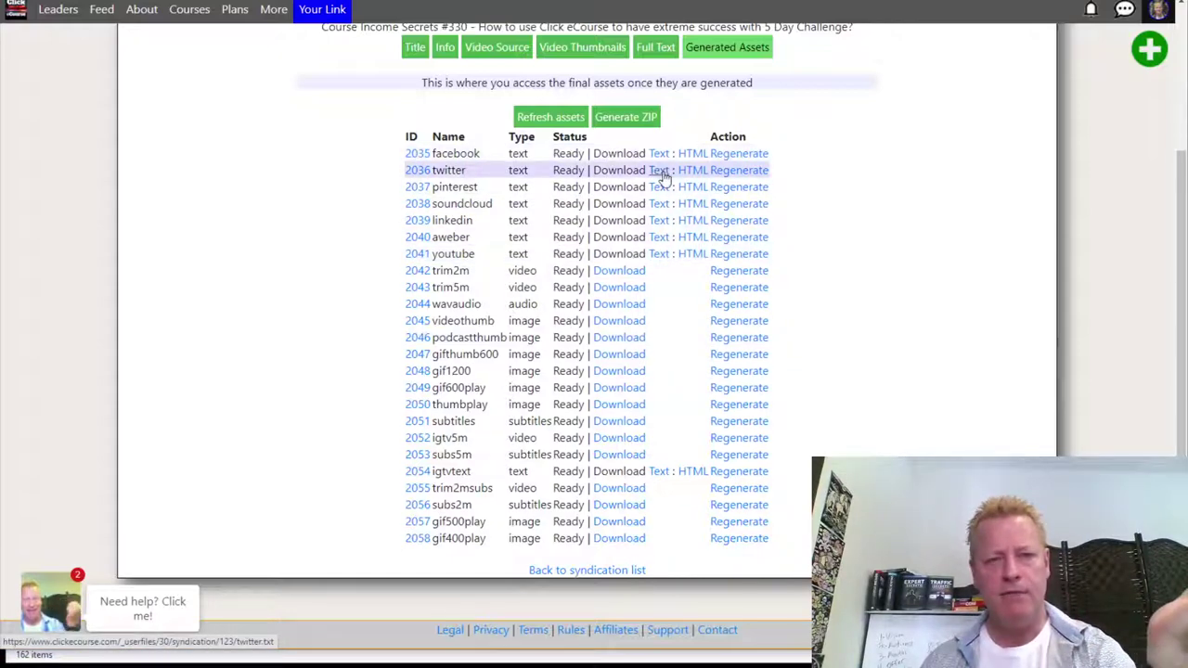
pyautogui.click(659, 204)
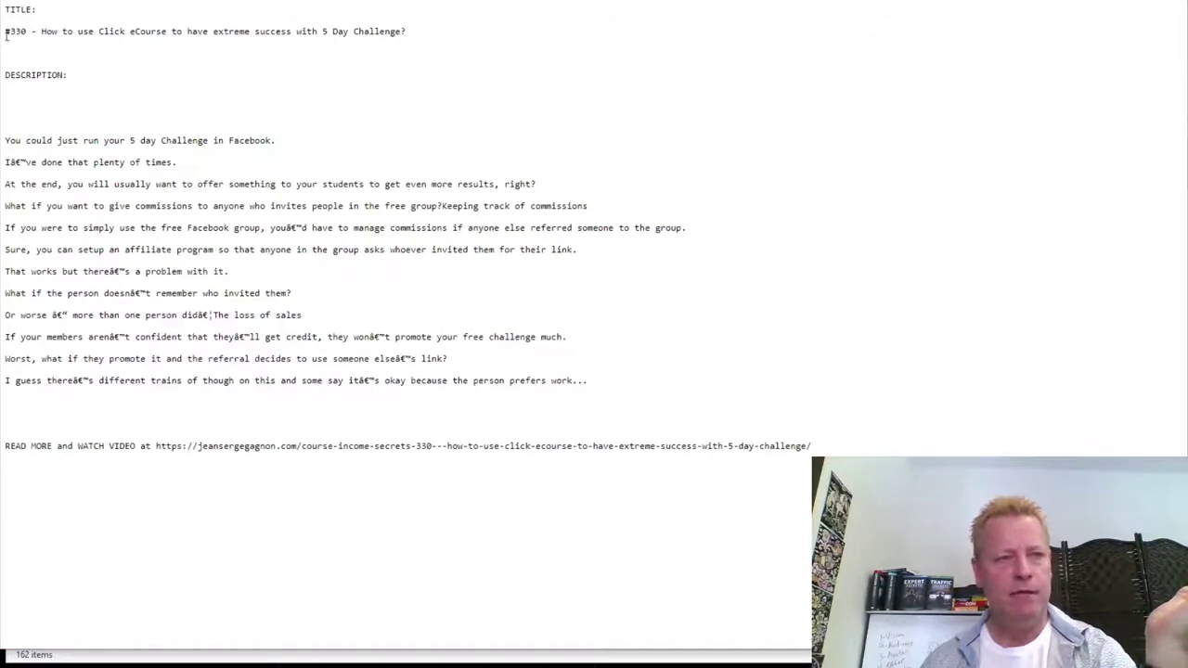
pyautogui.click(176, 31)
pyautogui.tripleClick(406, 31)
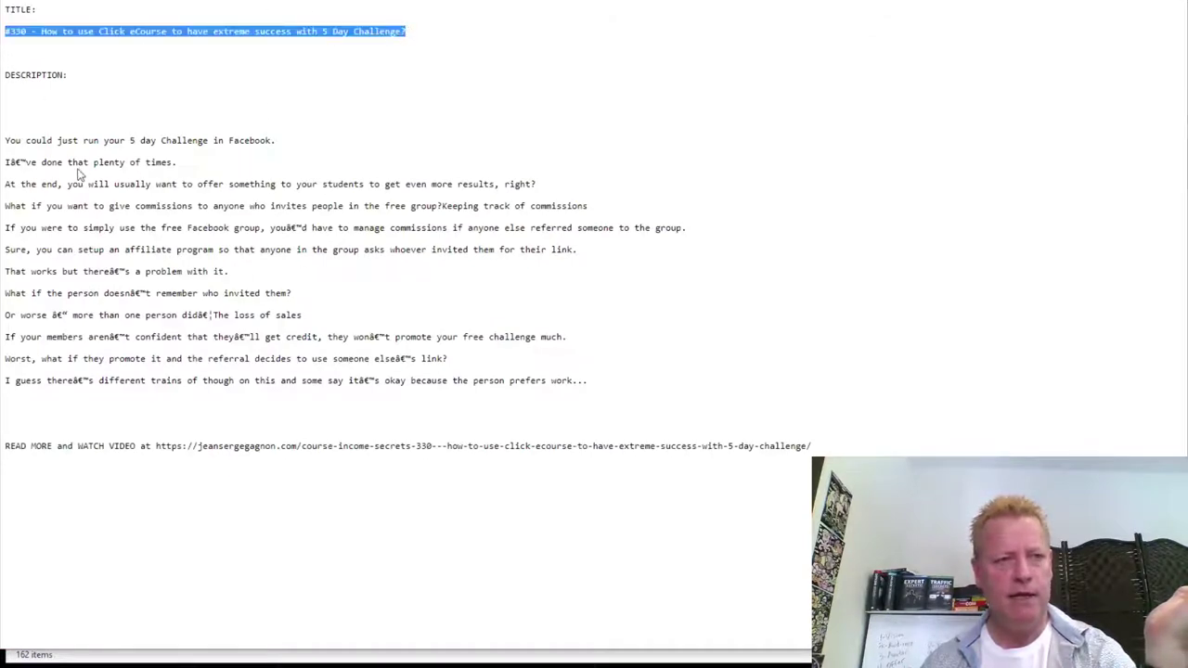
pyautogui.moveTo(4, 140); pyautogui.dragTo(418, 334)
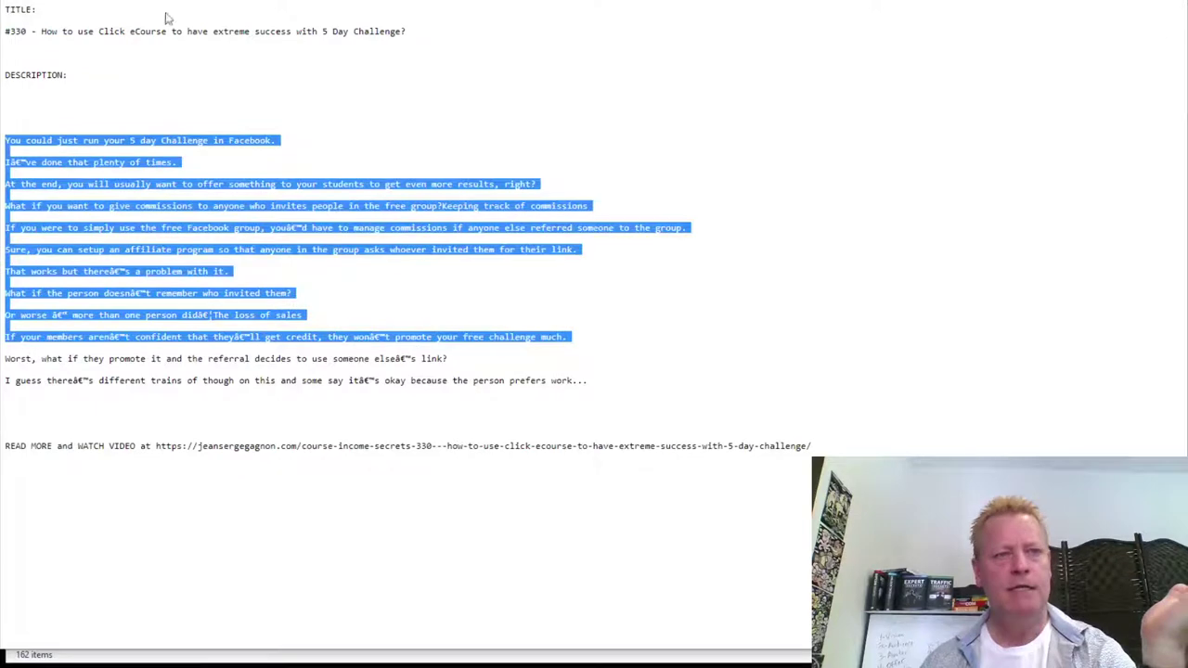
pyautogui.hotkey('ctrl', 'w')
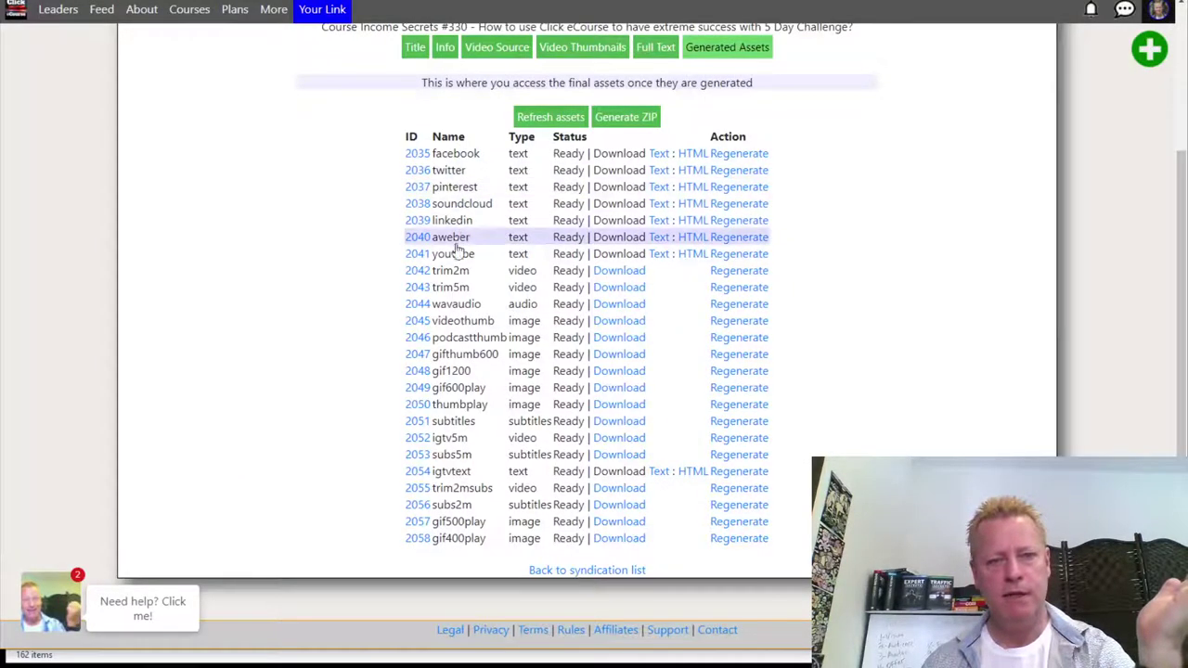
# - Open the aweber text asset, examine its subject and highlight part of the body, then return to the asset list
pyautogui.click(656, 241)
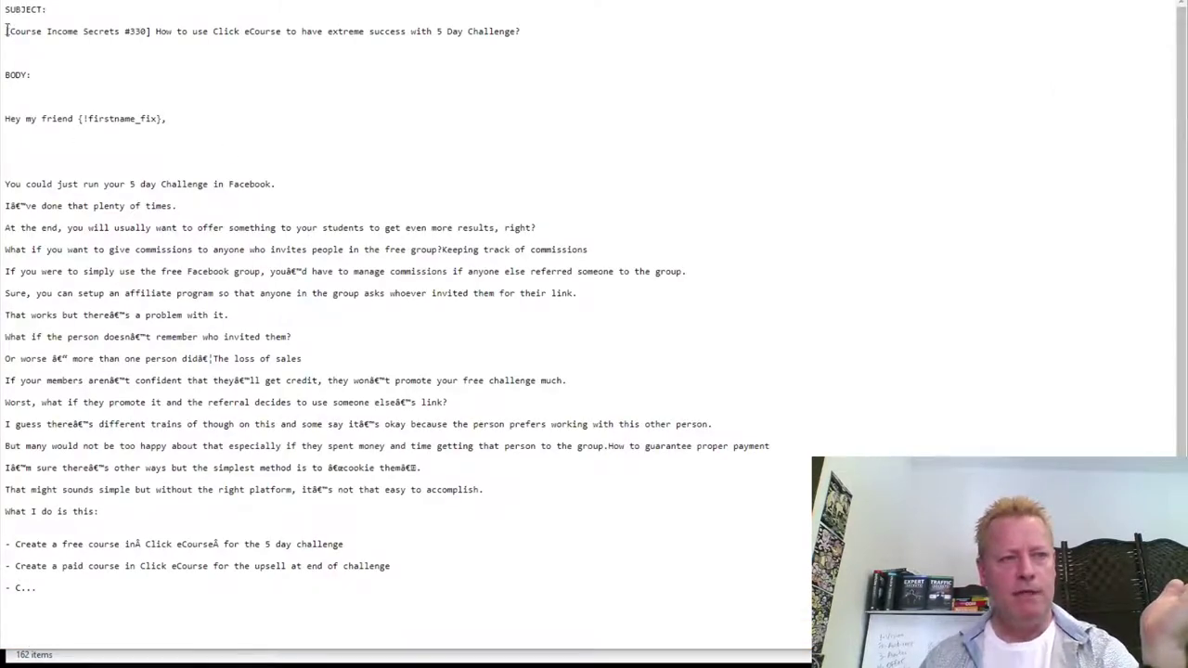
pyautogui.moveTo(14, 32); pyautogui.dragTo(550, 30)
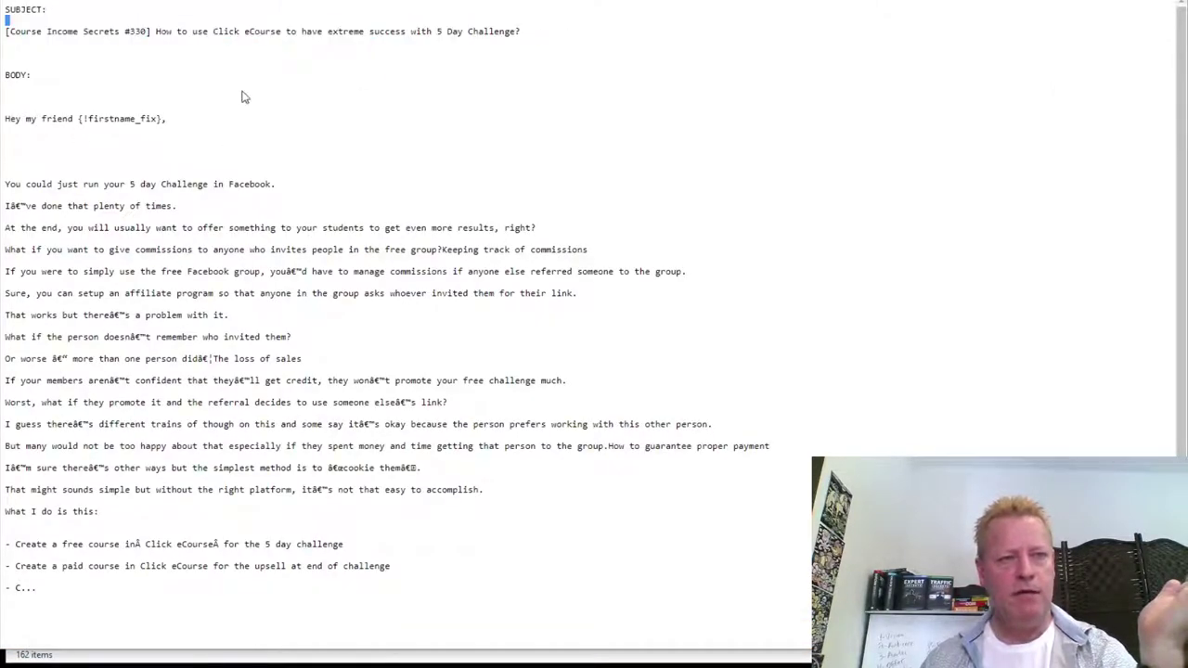
pyautogui.moveTo(48, 121); pyautogui.dragTo(283, 206)
pyautogui.click(321, 219)
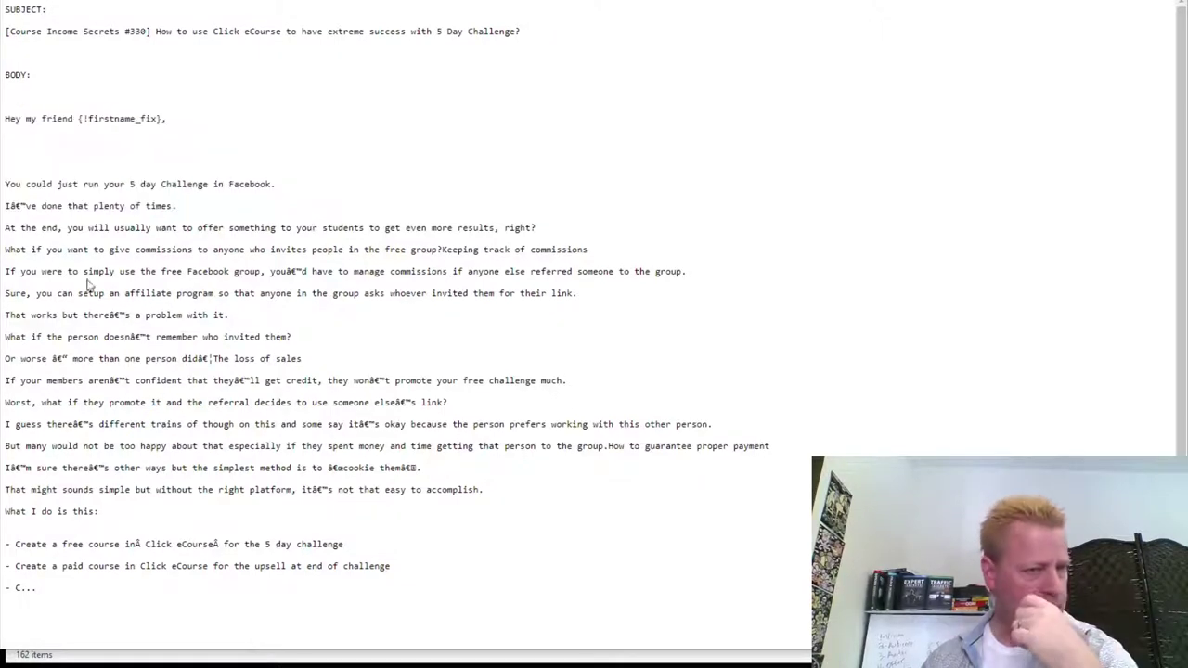
pyautogui.moveTo(15, 233); pyautogui.dragTo(472, 478)
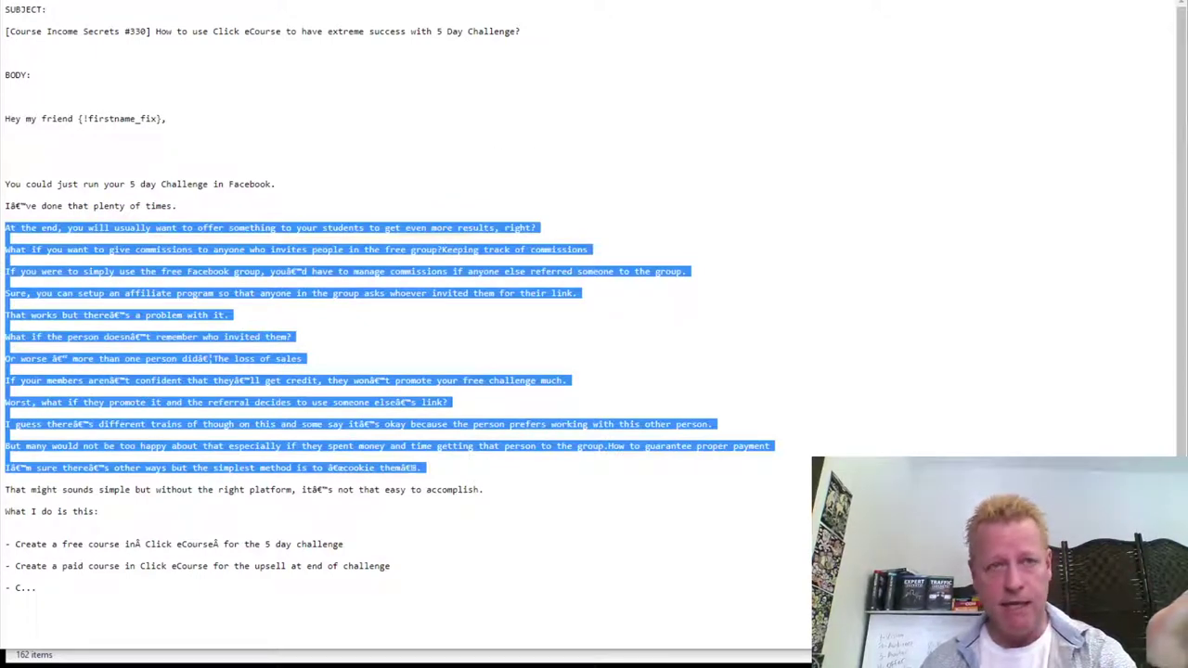
pyautogui.hotkey('alt', 'Tab')
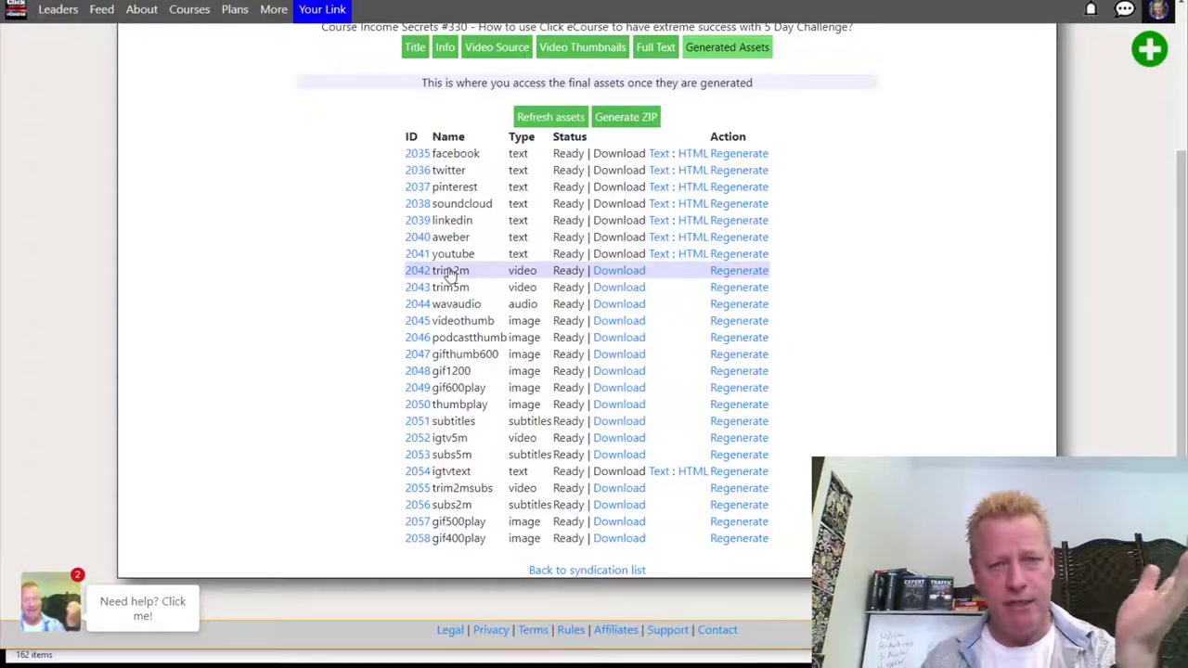
# - Revisit episode 330's video thumbnail settings and go back to its generated assets
pyautogui.scroll(2, 909, 180)
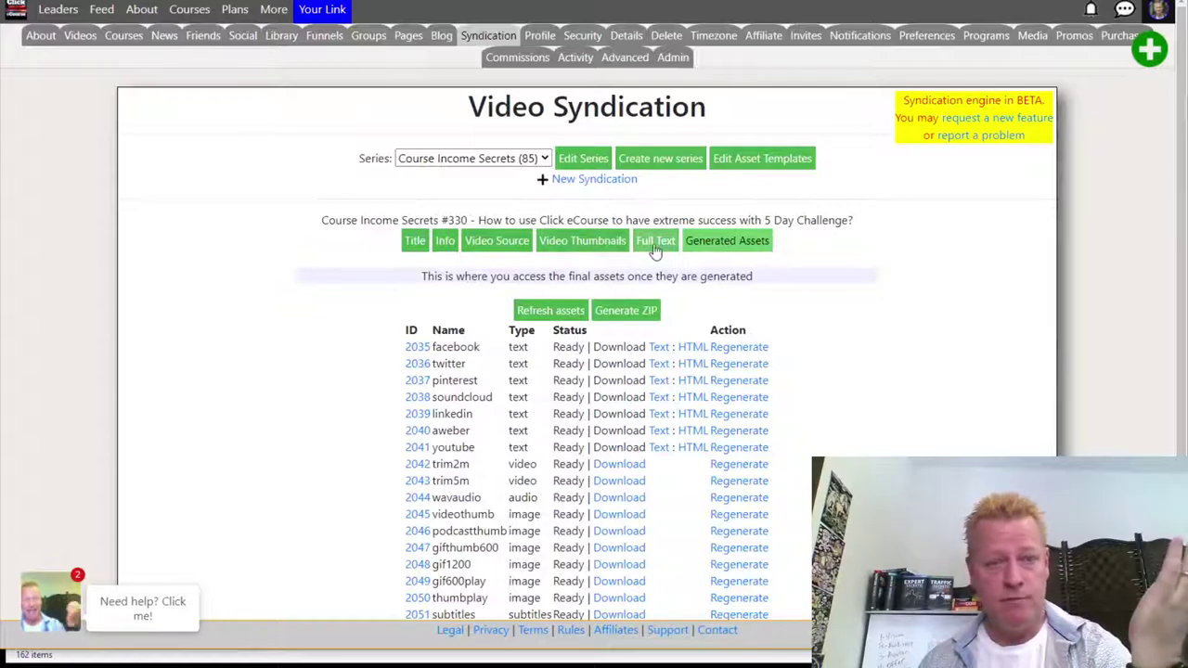
pyautogui.click(578, 243)
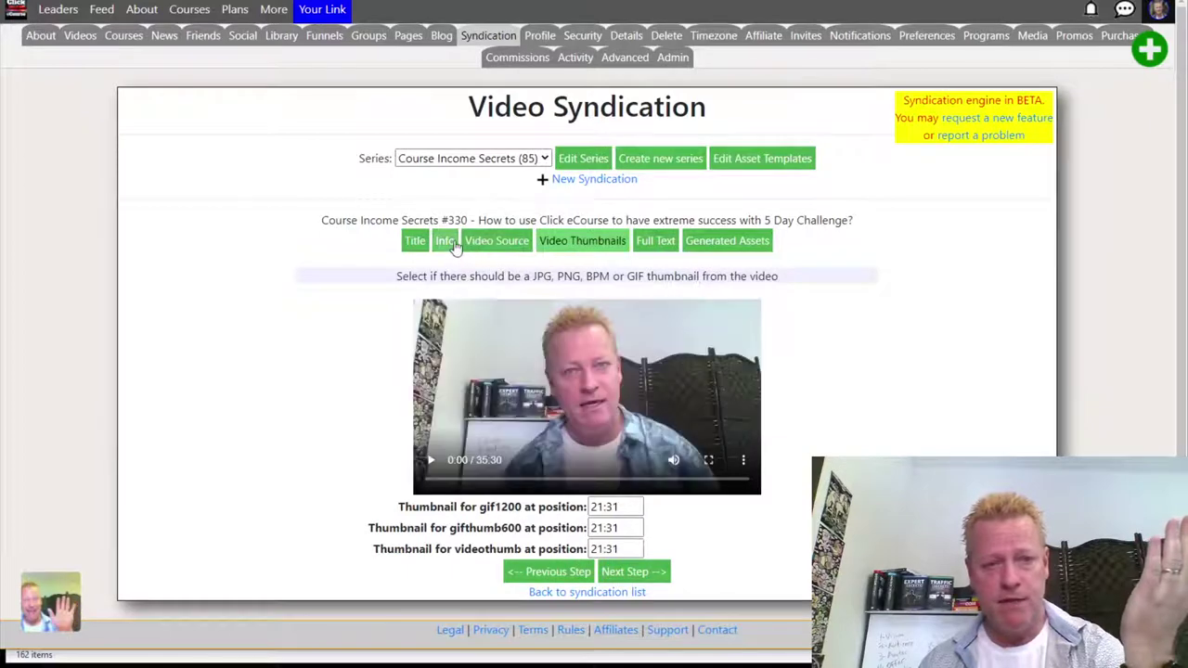
pyautogui.click(736, 247)
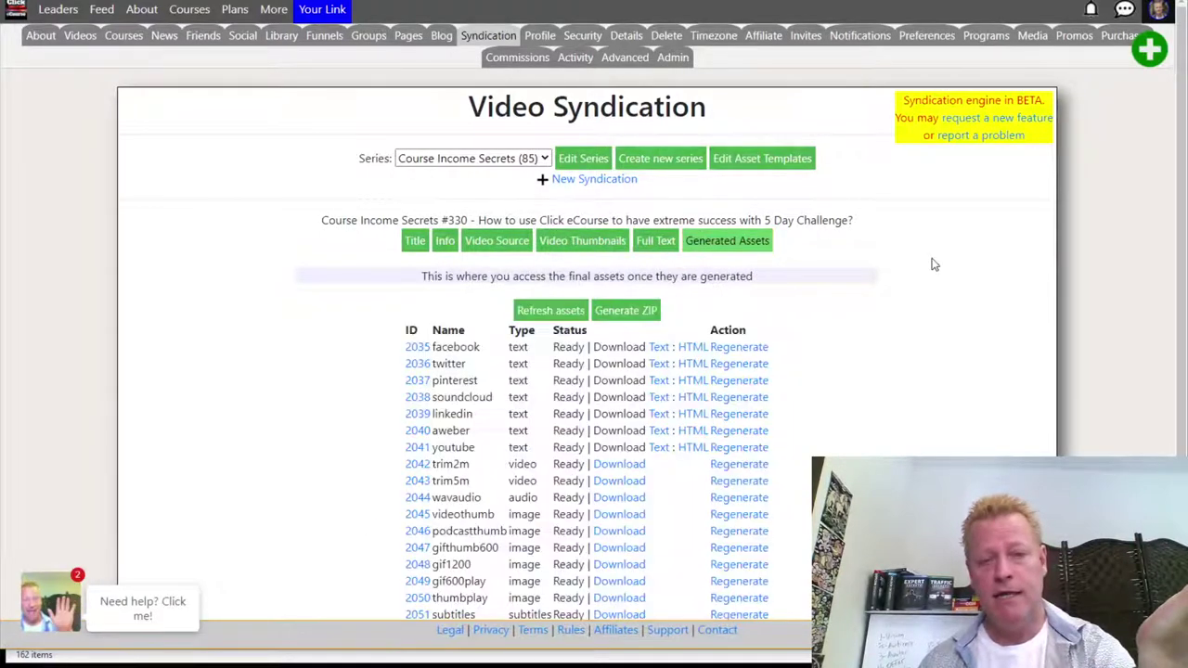
# - Switch to AWeber, look over the Introduction list's campaigns and open the Web Push page
pyautogui.scroll(-2, 581, 351)
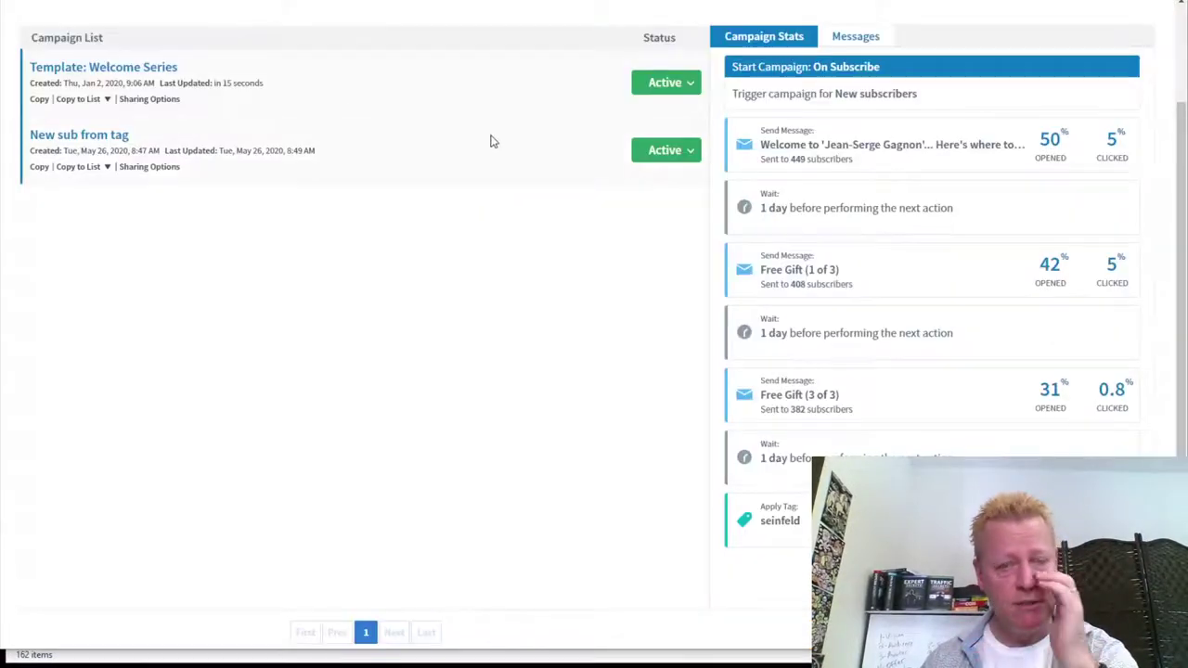
pyautogui.scroll(3, 428, 121)
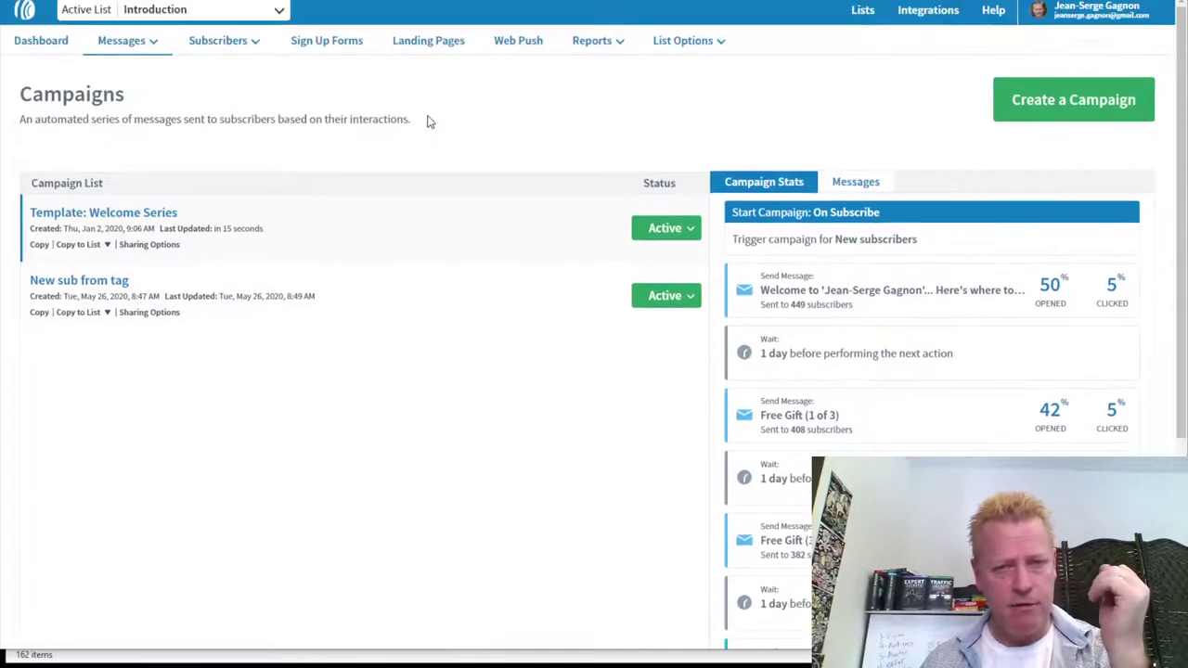
pyautogui.click(525, 41)
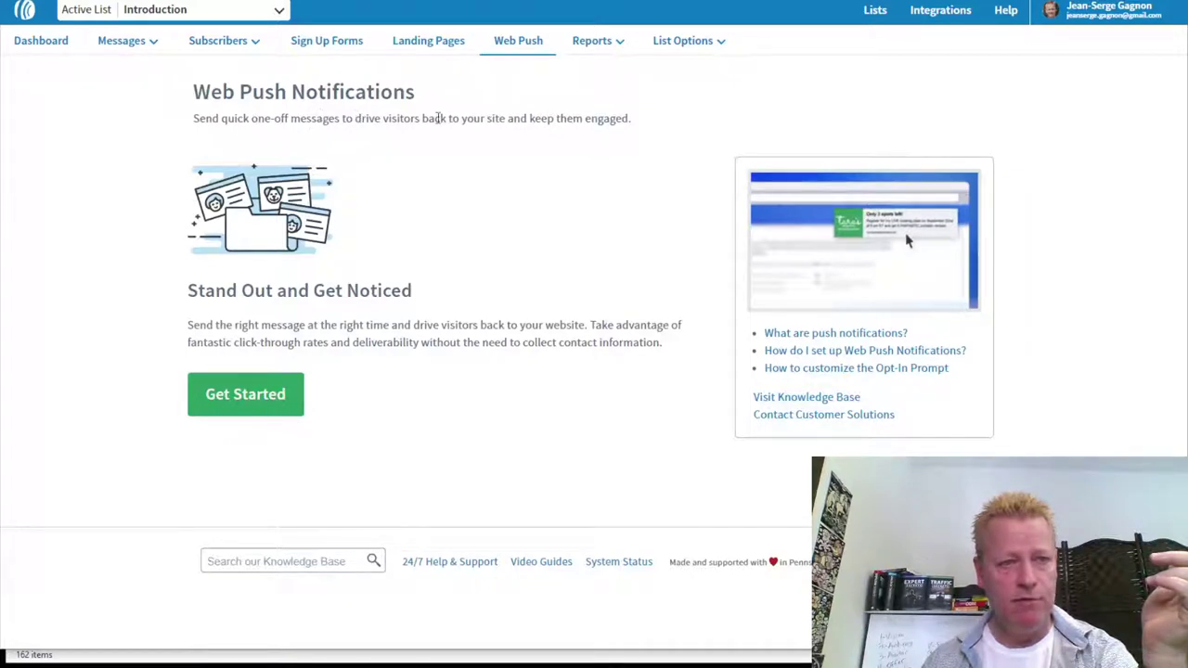
# - Open the Introduction list's automation page and look over its subscriber automation rules
pyautogui.moveTo(850, 291)
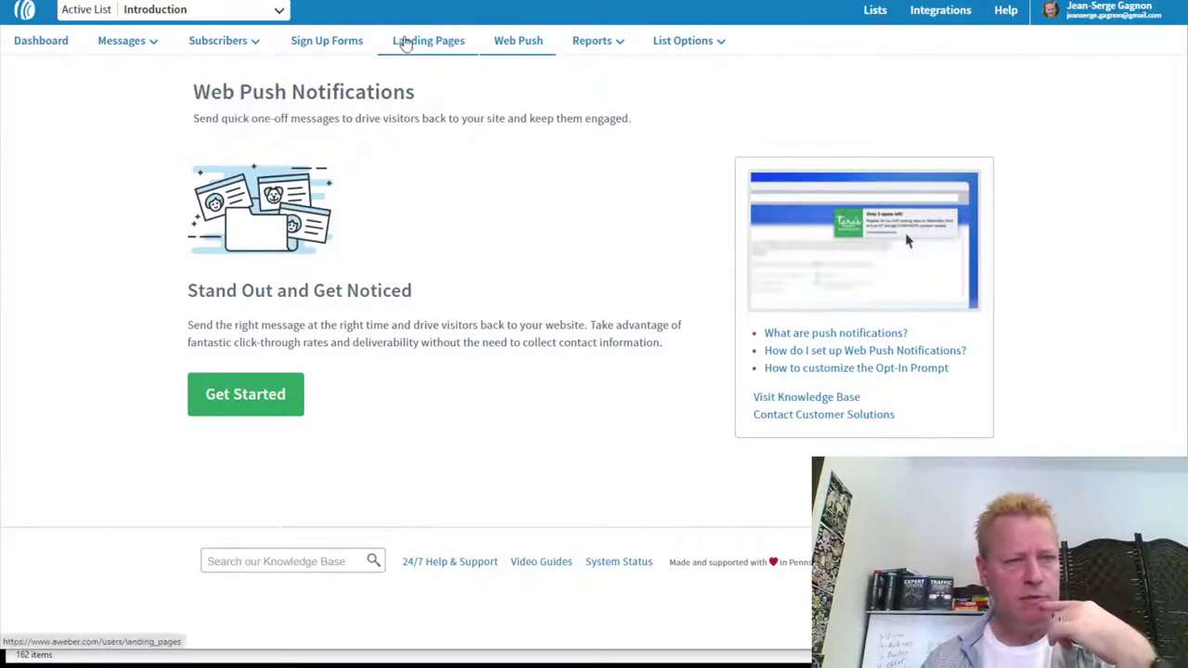
pyautogui.moveTo(686, 47)
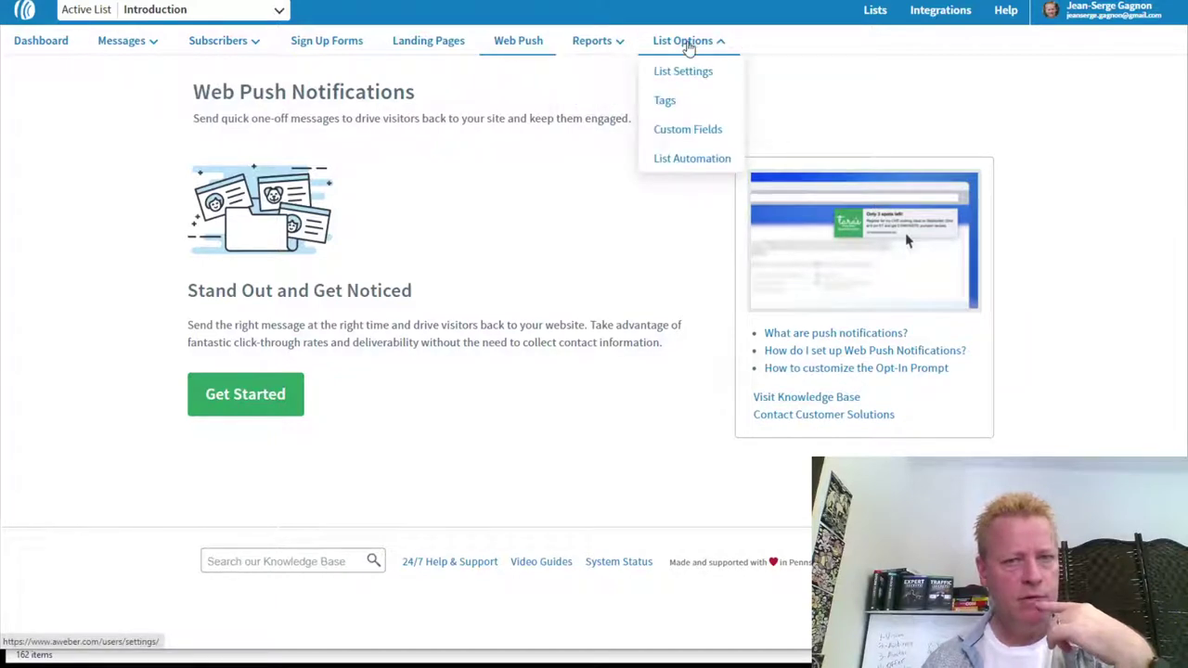
pyautogui.click(683, 162)
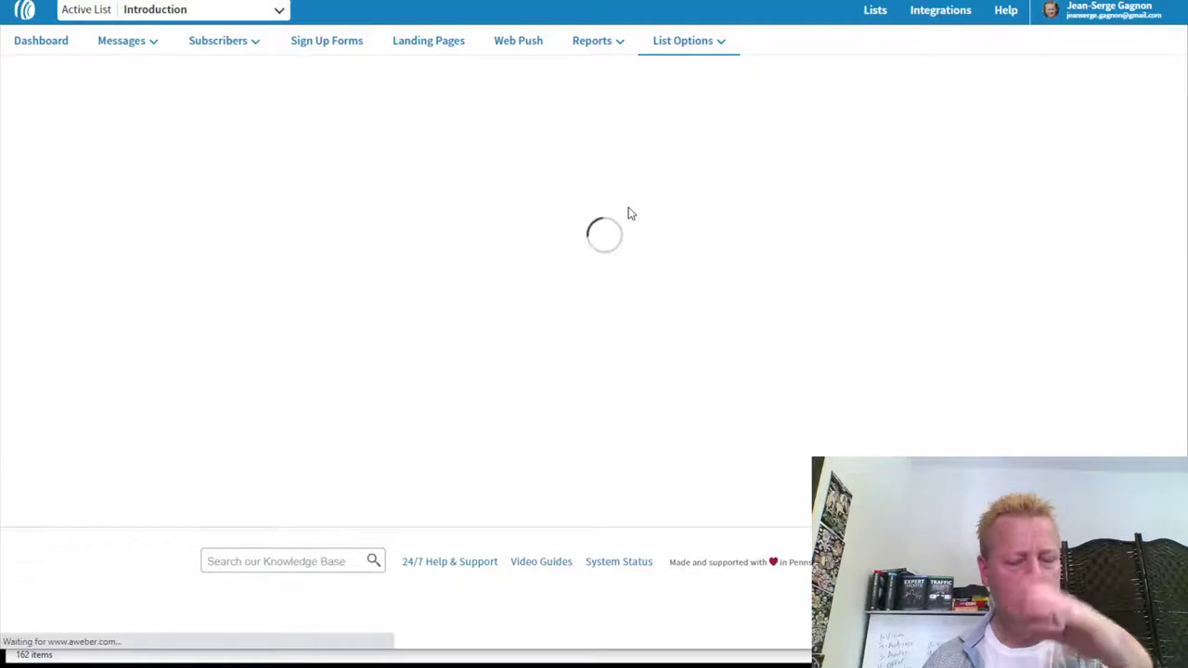
pyautogui.scroll(-3, 622, 209)
pyautogui.scroll(3, 608, 210)
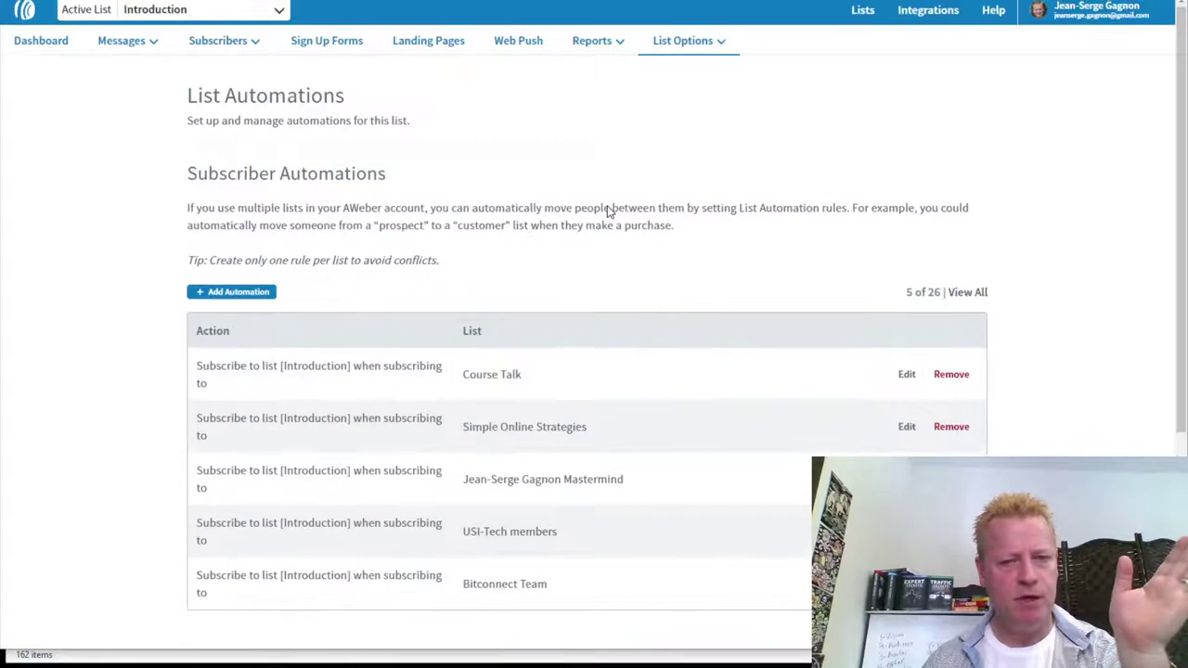
# - Go to the list's Blog Broadcasts and start creating a blog broadcast
pyautogui.click(236, 47)
pyautogui.click(122, 41)
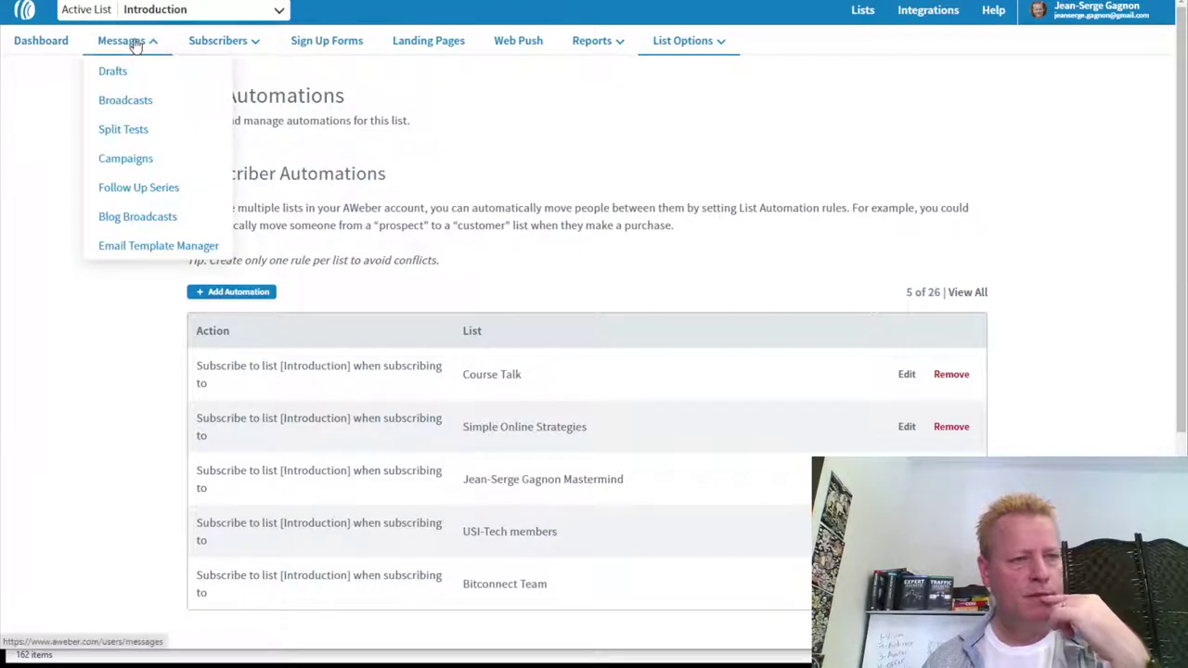
pyautogui.click(142, 221)
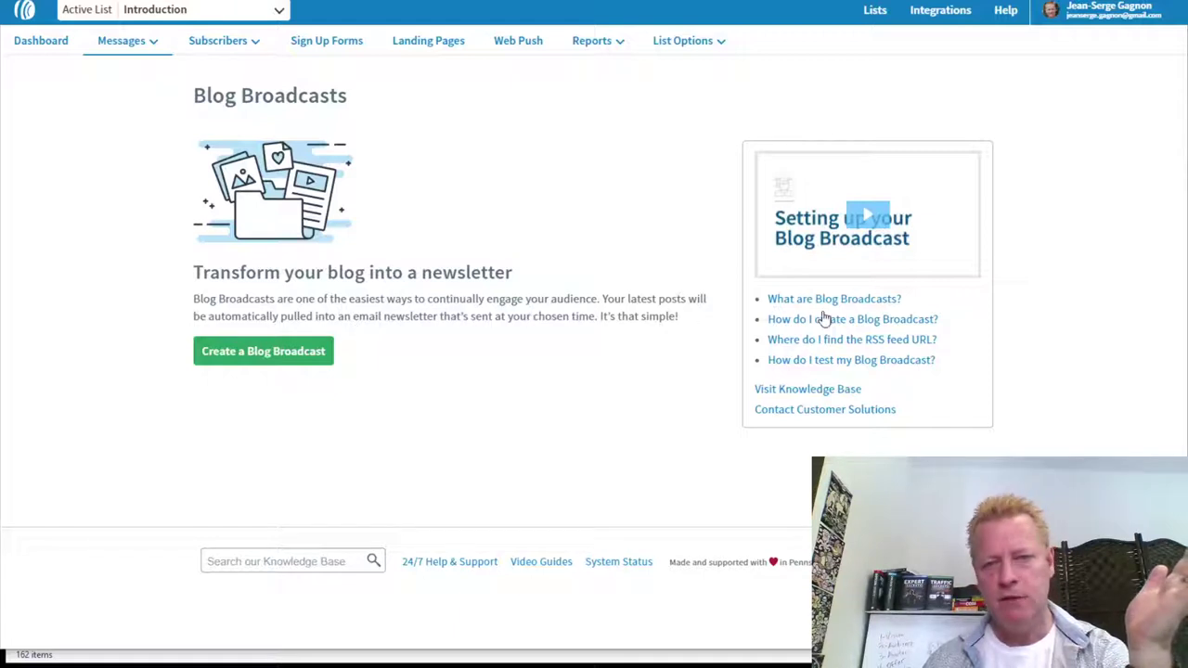
pyautogui.click(339, 354)
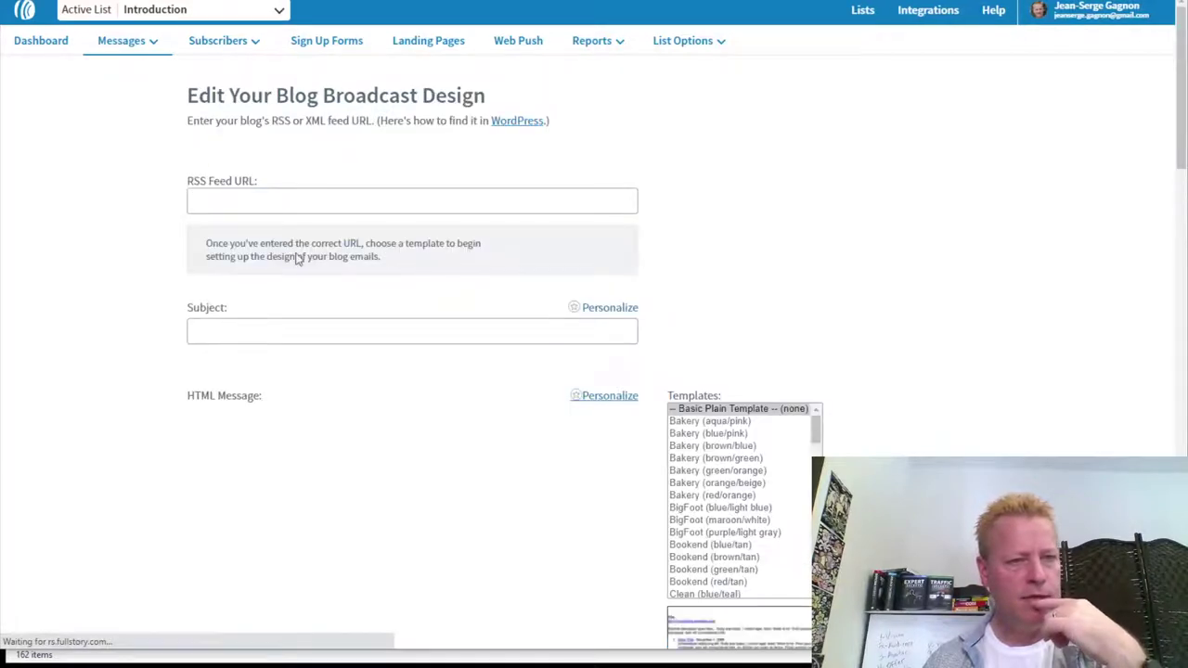
# - Examine the blog broadcast form from the RSS feed field through templates, send time, frequency, click tracking and social sharing options
pyautogui.click(248, 204)
pyautogui.scroll(-2, 758, 268)
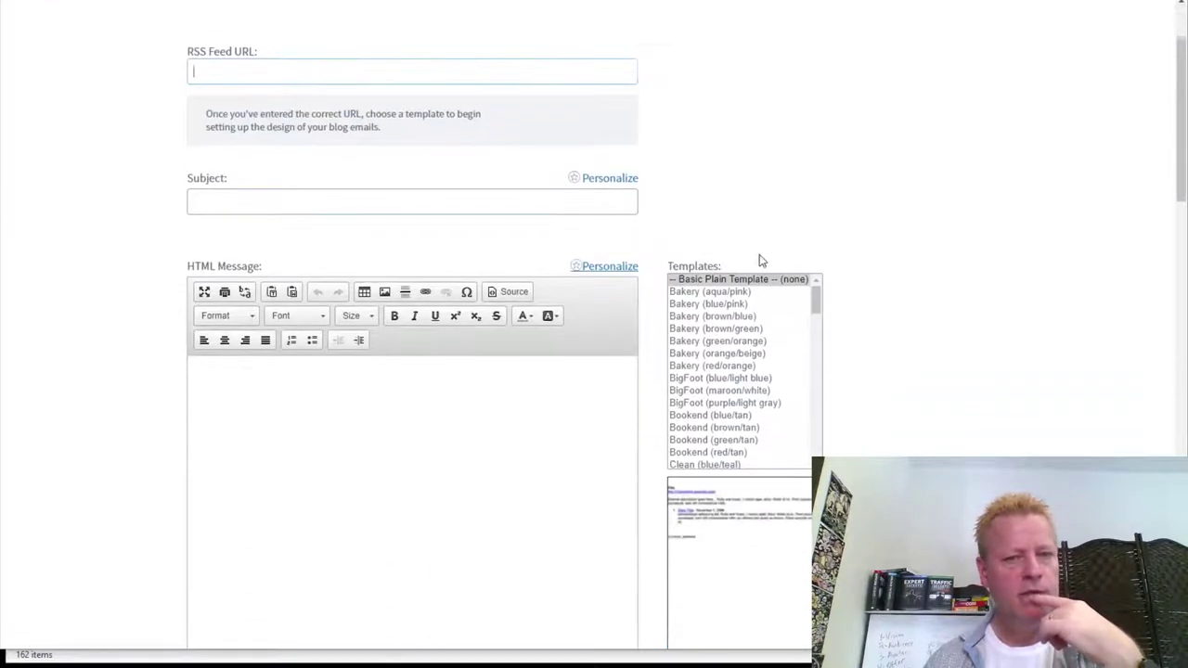
pyautogui.scroll(-4, 1014, 232)
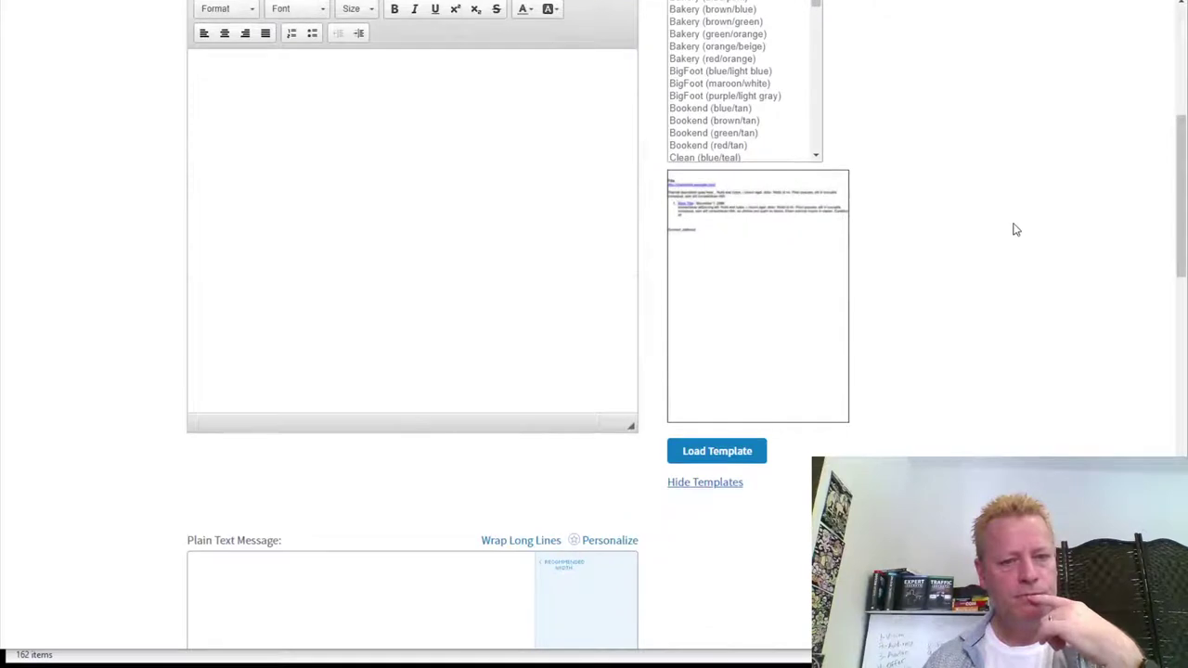
pyautogui.scroll(-4, 1018, 224)
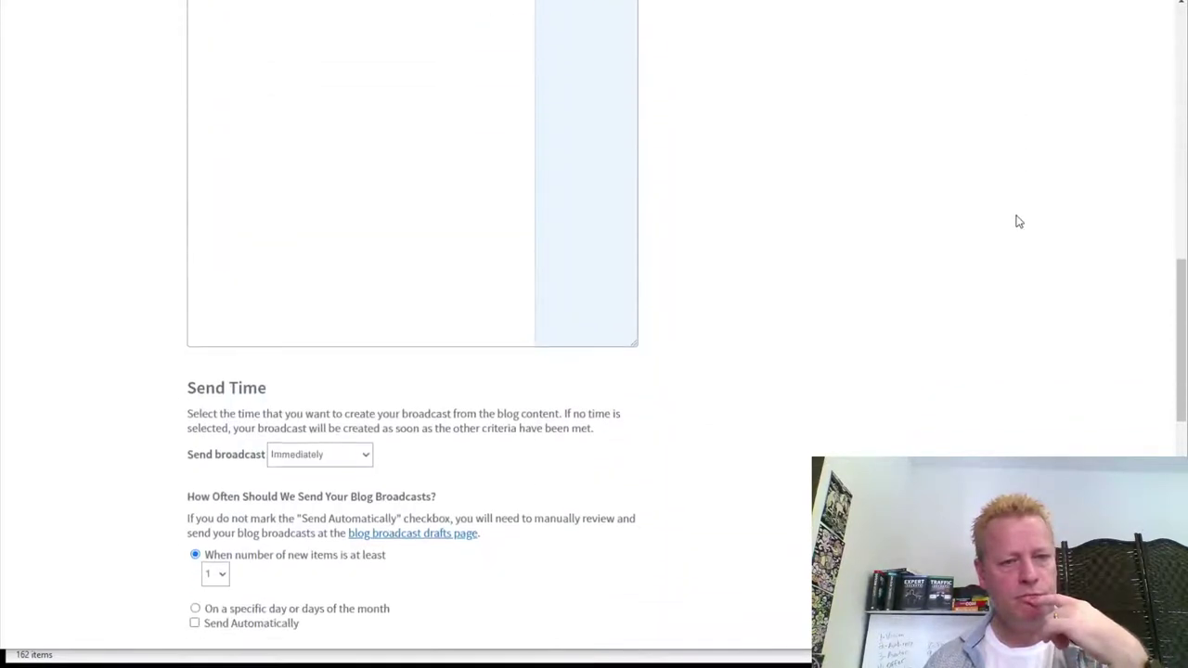
pyautogui.scroll(-3, 1015, 219)
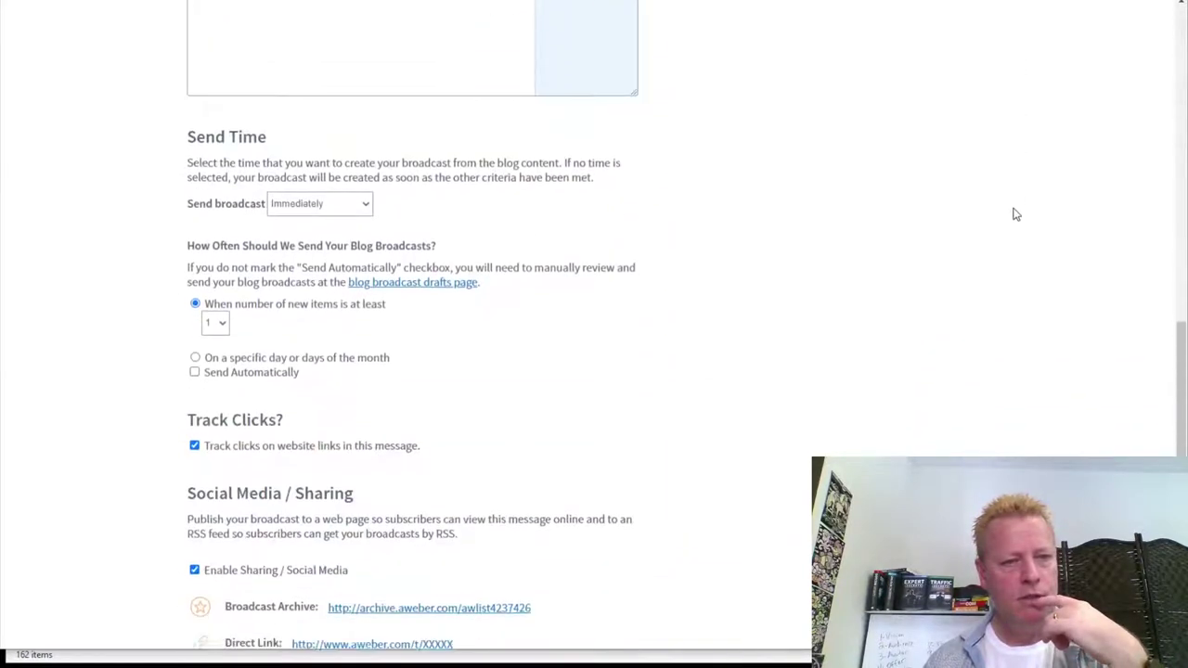
pyautogui.click(369, 165)
pyautogui.click(544, 303)
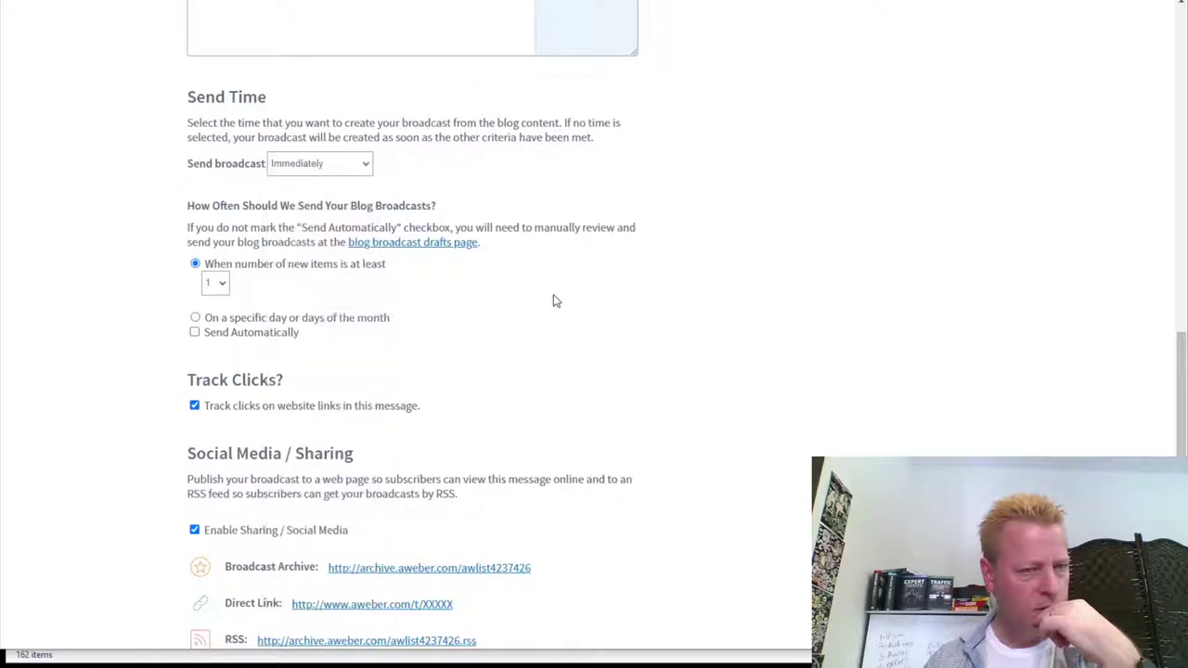
pyautogui.scroll(-2, 668, 260)
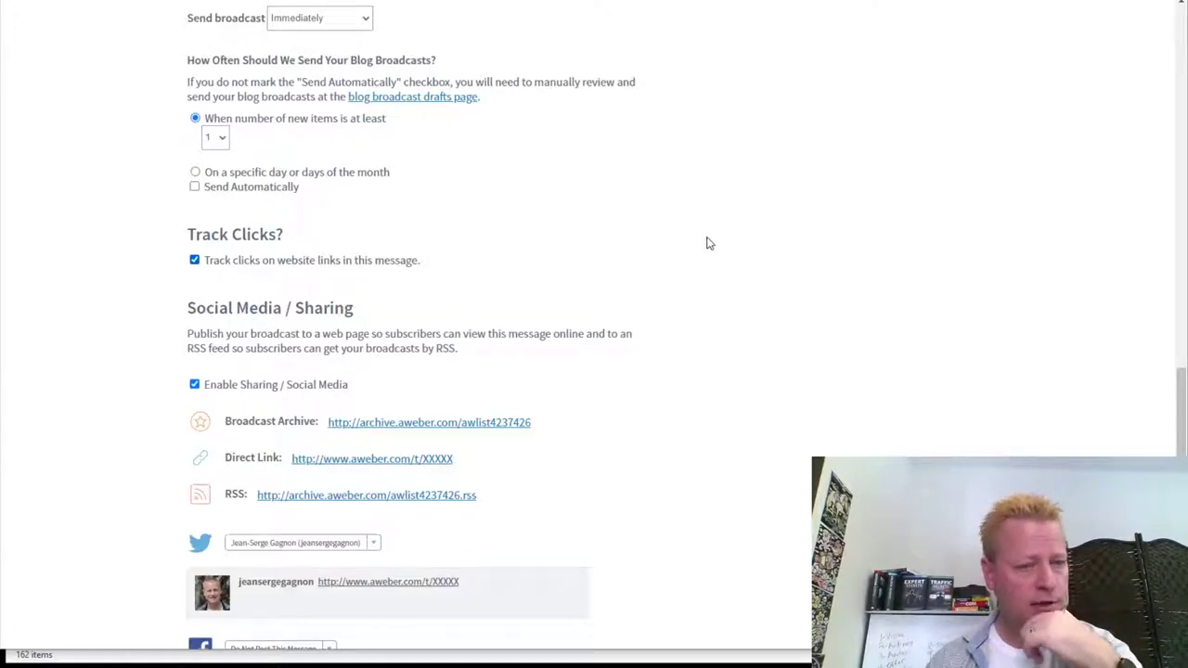
pyautogui.scroll(-3, 706, 243)
pyautogui.scroll(15, 706, 243)
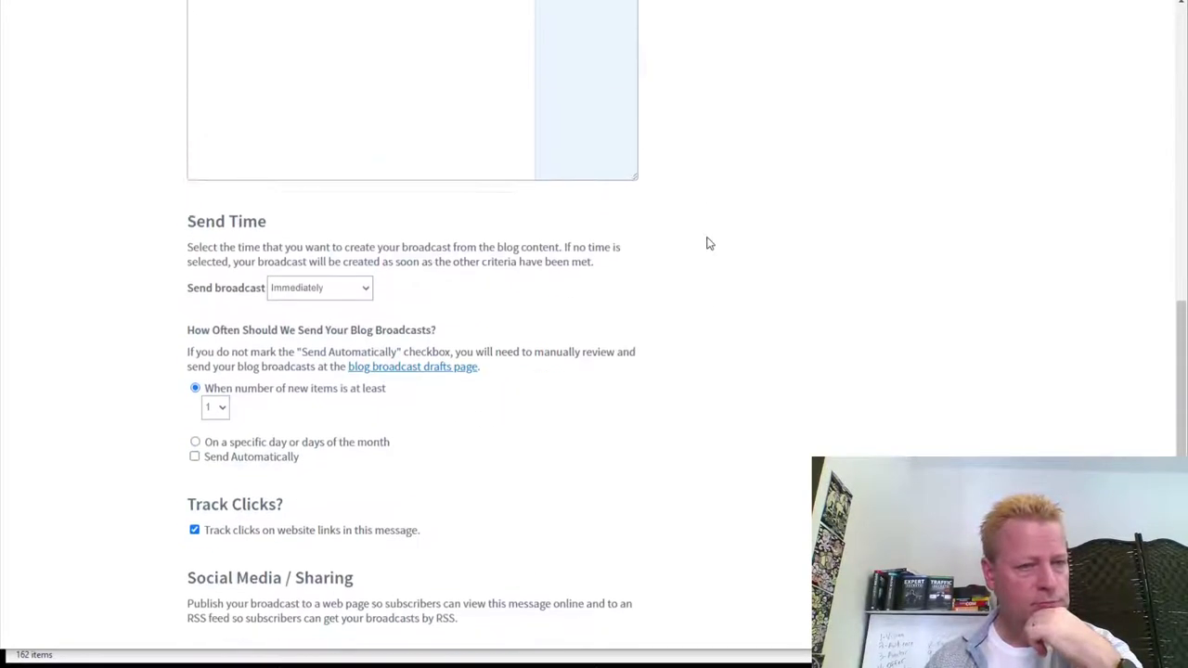
pyautogui.scroll(4, 476, 171)
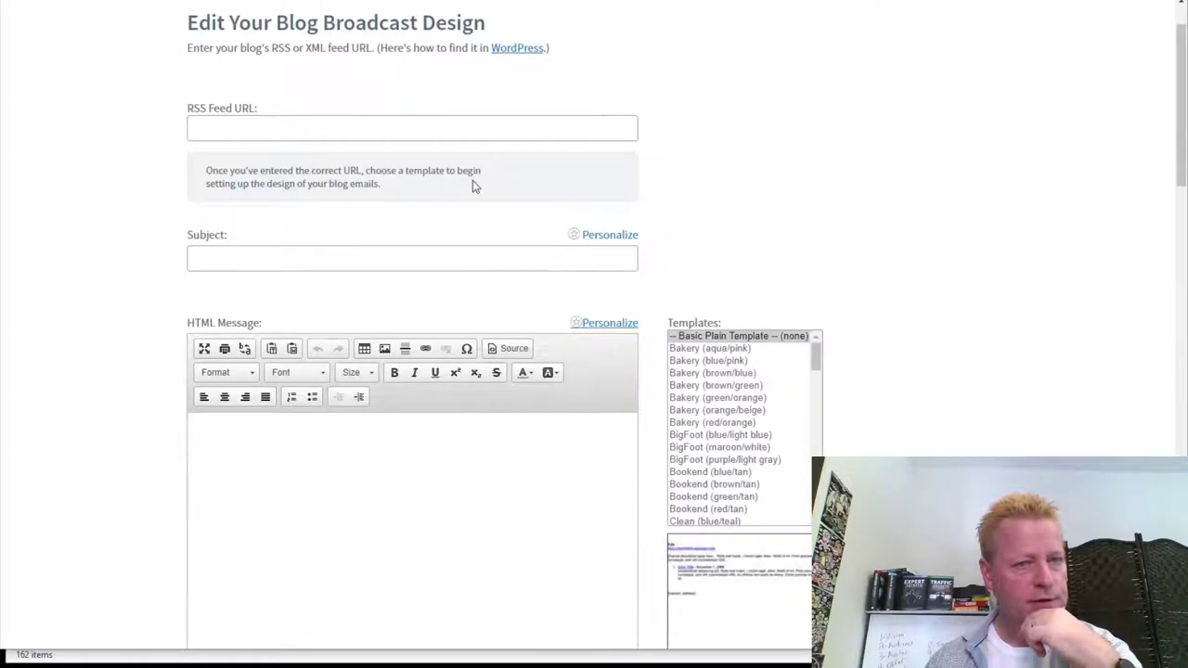
# - Switch to the blog post on the WordPress site, dismiss its chat popup, and enter the site's base address as the RSS feed URL
pyautogui.click(238, 127)
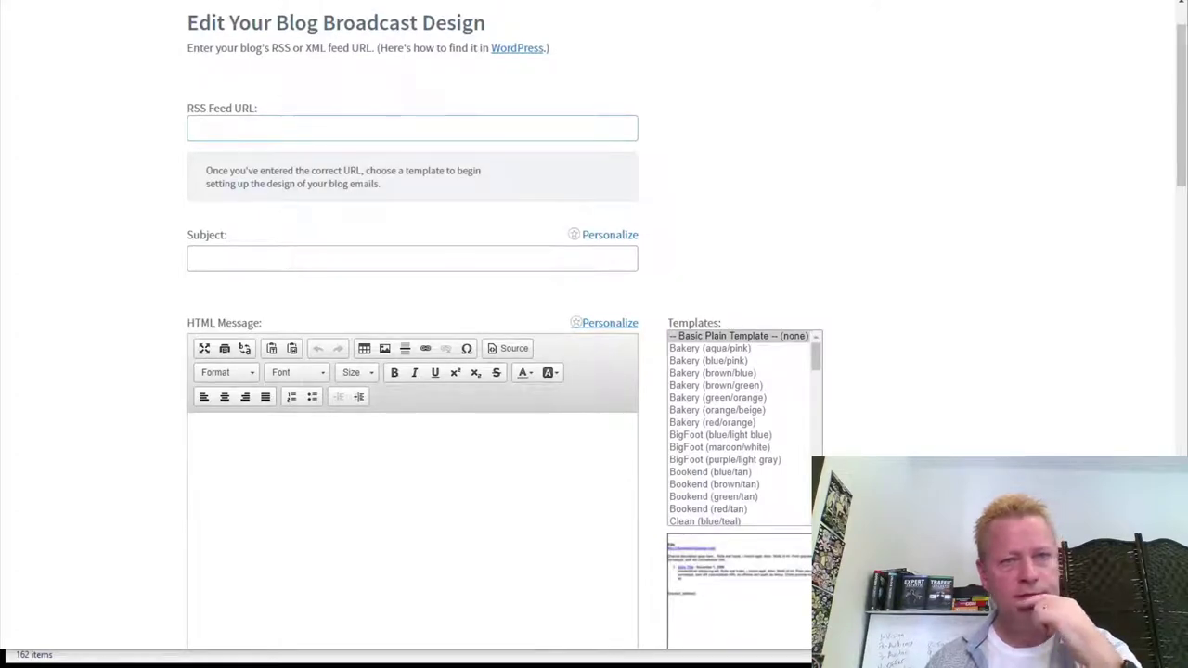
pyautogui.hotkey('ctrl', 'Tab')
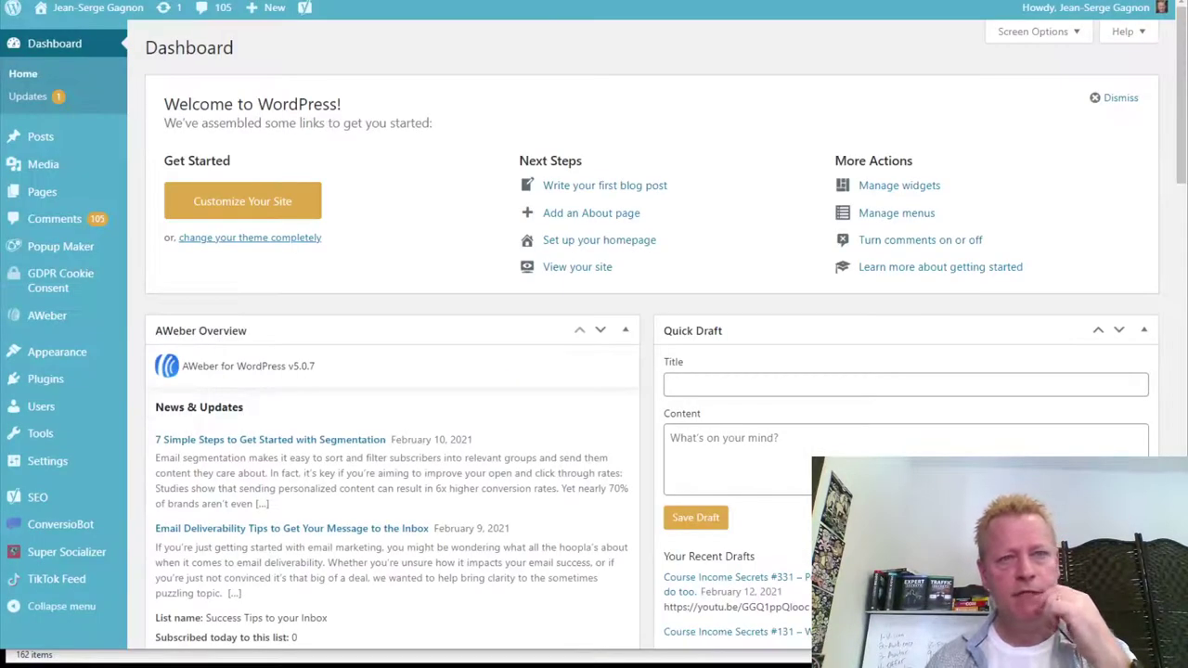
pyautogui.hotkey('ctrl', 'Tab')
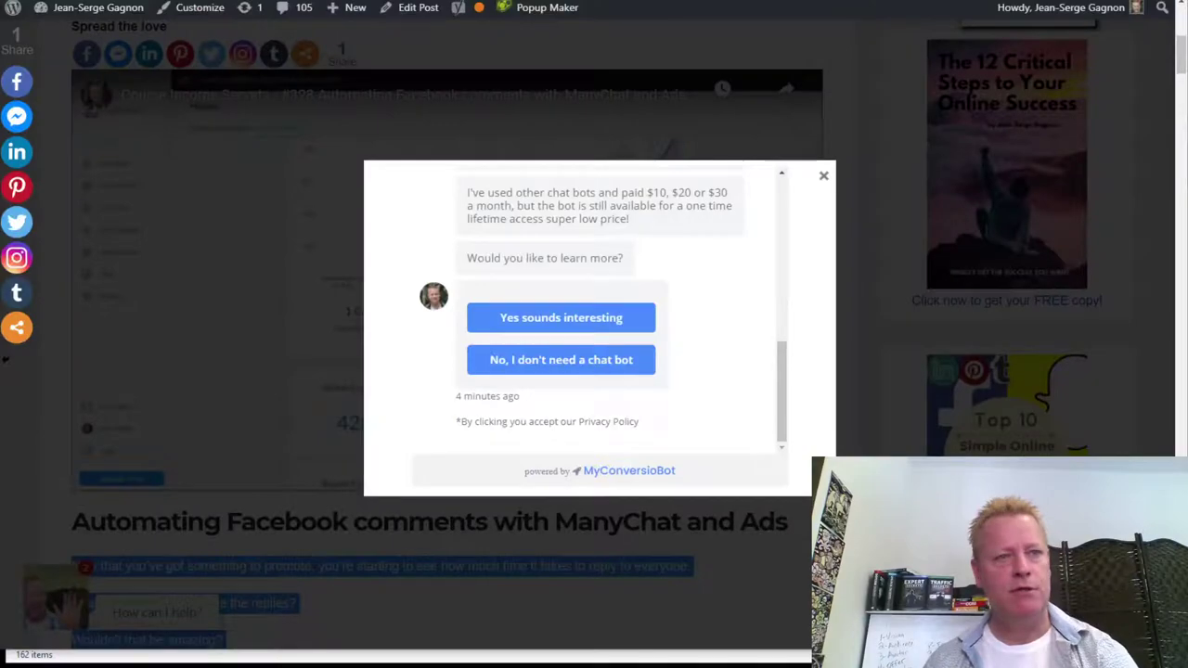
pyautogui.click(259, 318)
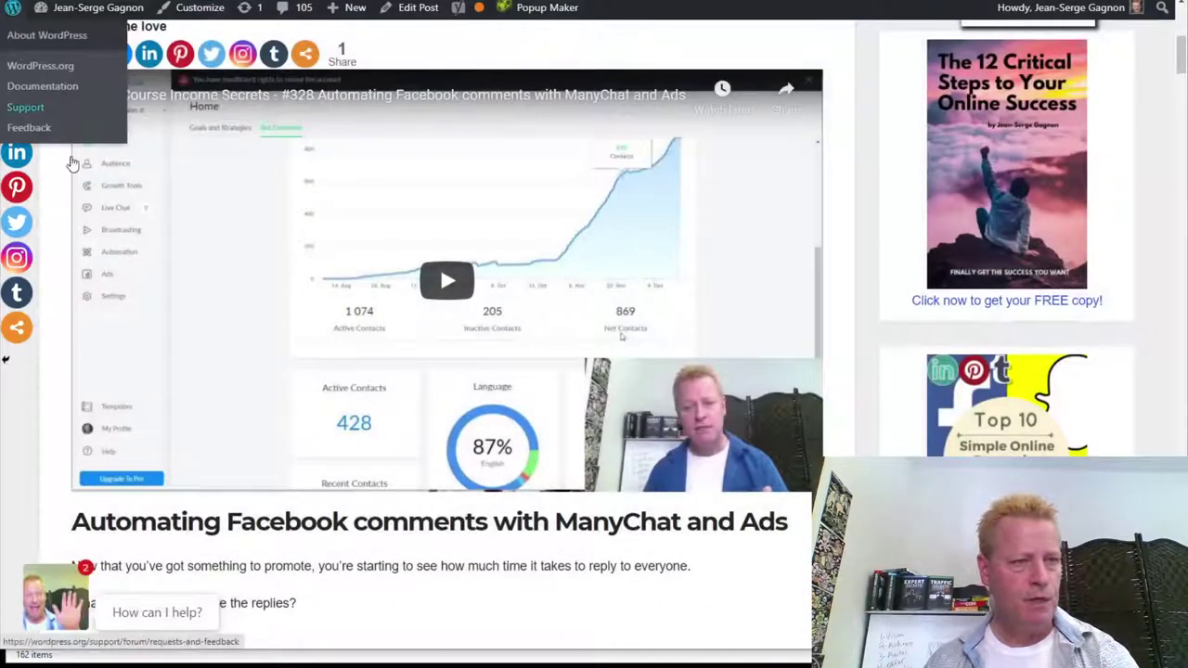
pyautogui.scroll(5, 65, 232)
pyautogui.click(63, 248)
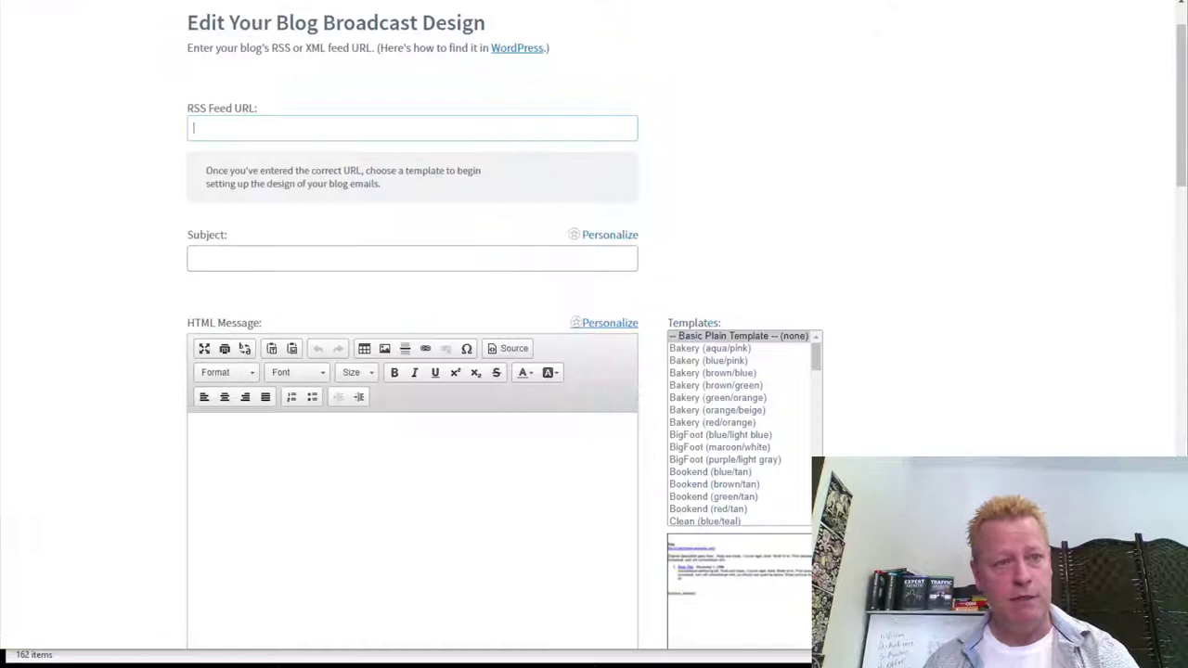
pyautogui.write('https://jeansergegagnon.com/')
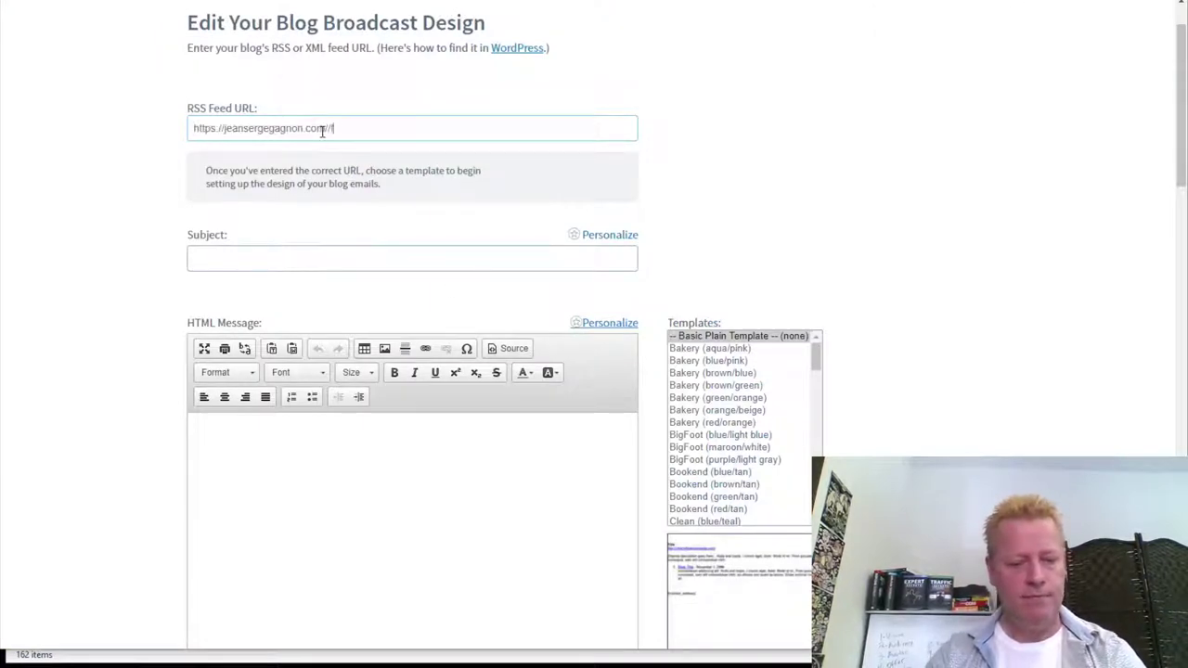
pyautogui.press('BackSpace')
pyautogui.press('BackSpace')
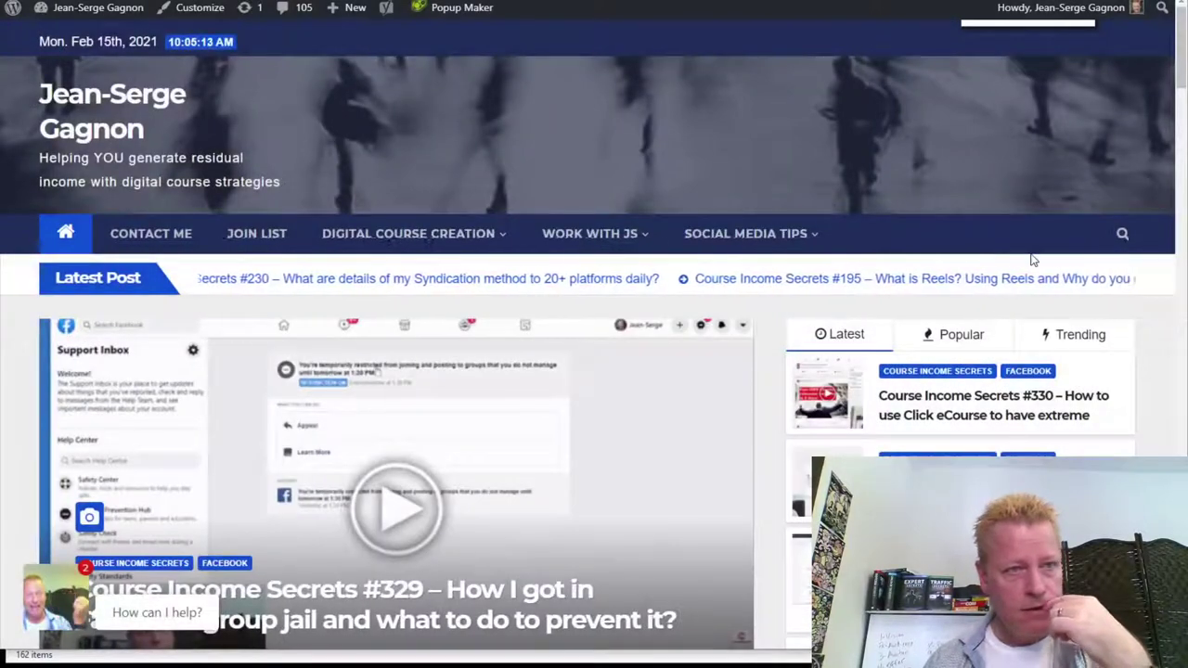
# - Check the blog's home page down to the footer for a feed link, and complete the RSS feed URL with /feed/
pyautogui.moveTo(1182, 82); pyautogui.dragTo(1182, 640)
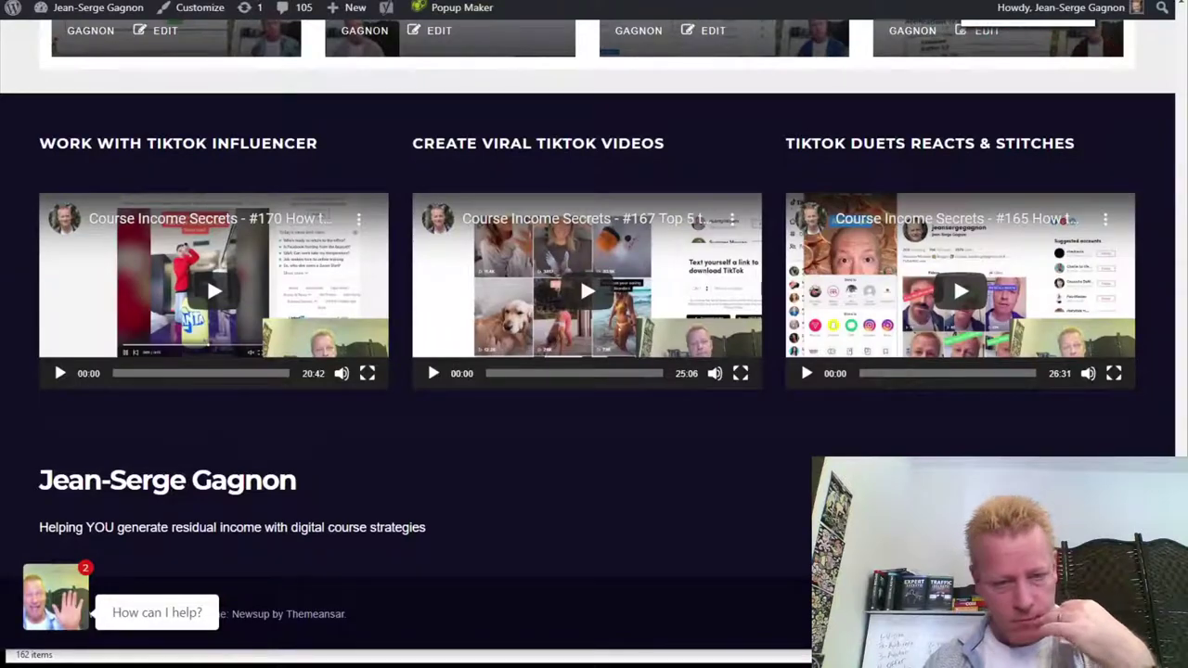
pyautogui.scroll(5, 594, 334)
pyautogui.scroll(15, 792, 201)
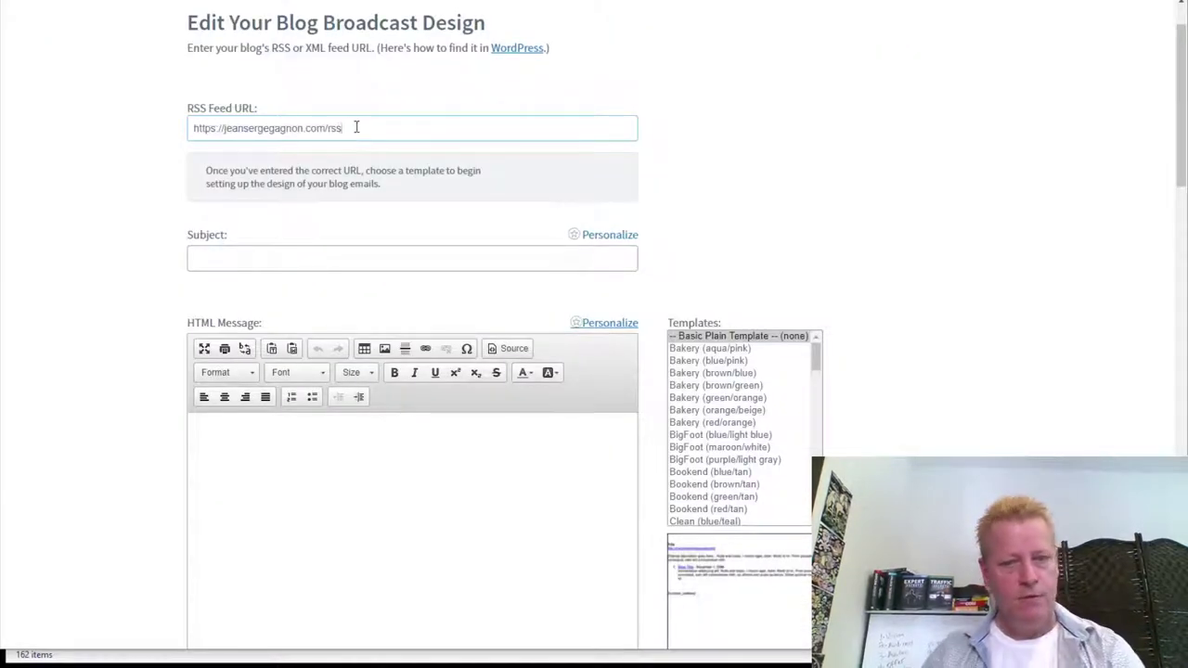
pyautogui.write('ed/')
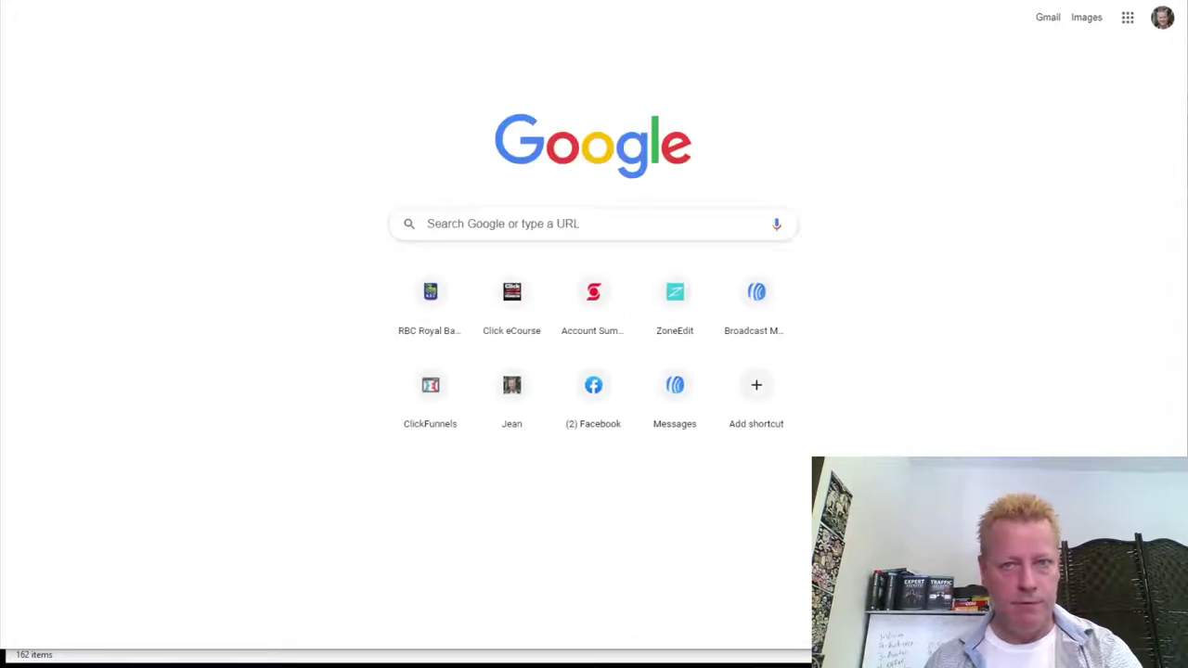
# - Search Google for "what is wordpress rss feed url", read the Compete Themes article on the feed location, and recheck the entered feed URL
pyautogui.hotkey('ctrl', 'l')
pyautogui.write('wordpress')
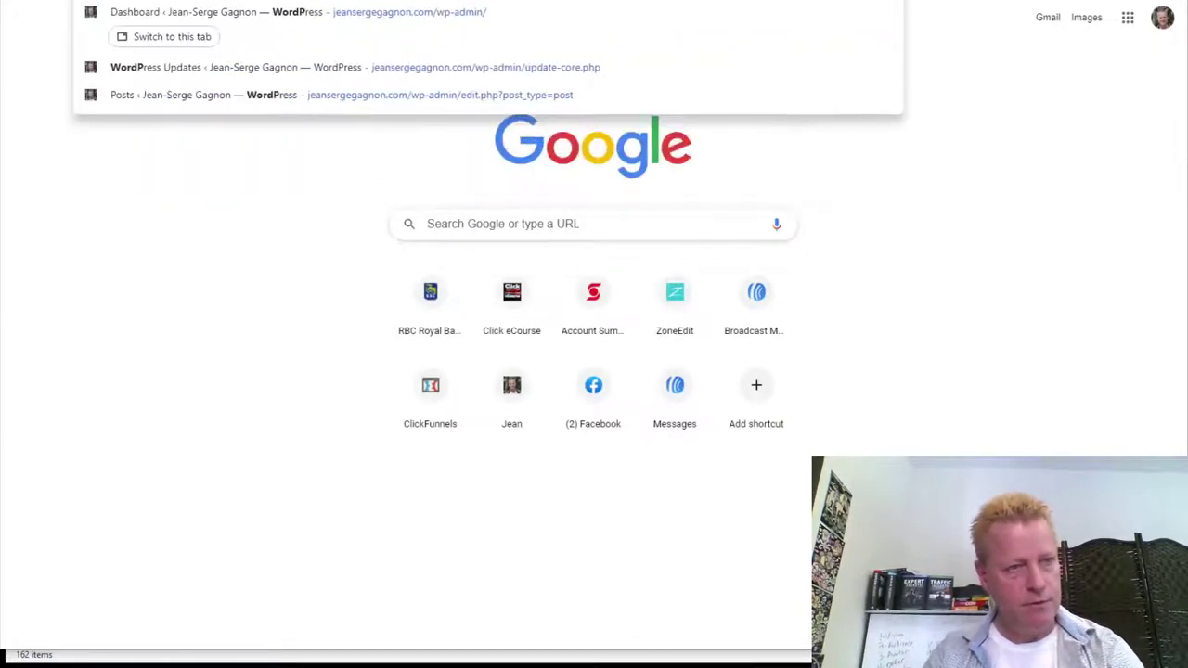
pyautogui.press('Return')
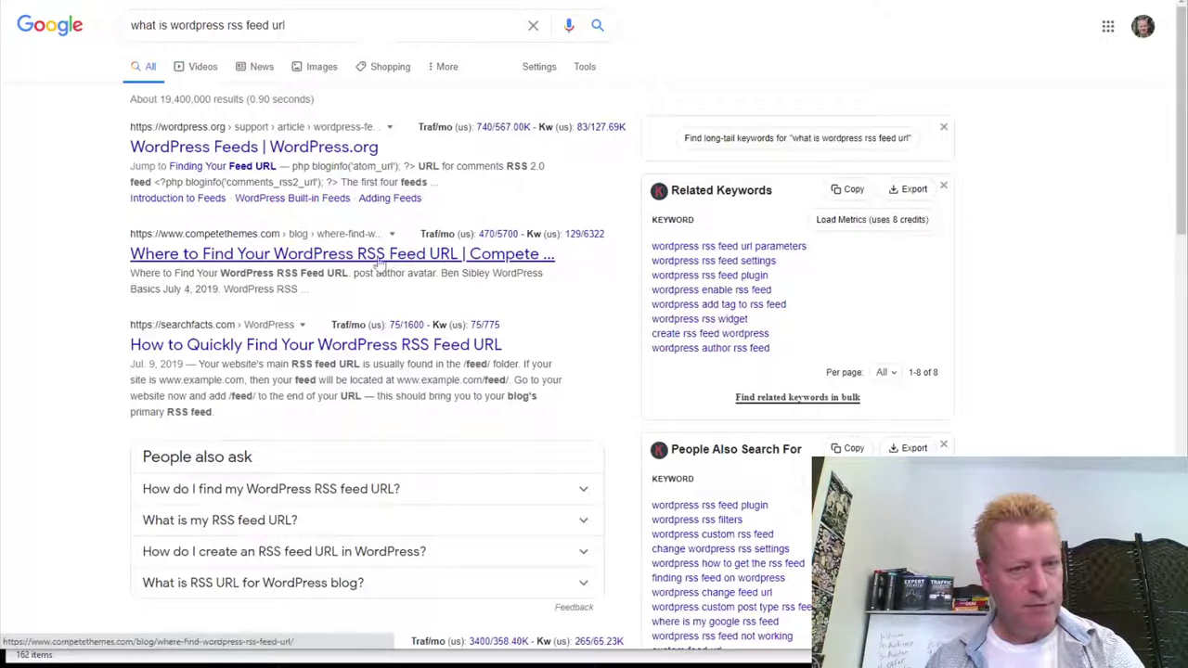
pyautogui.click(543, 255)
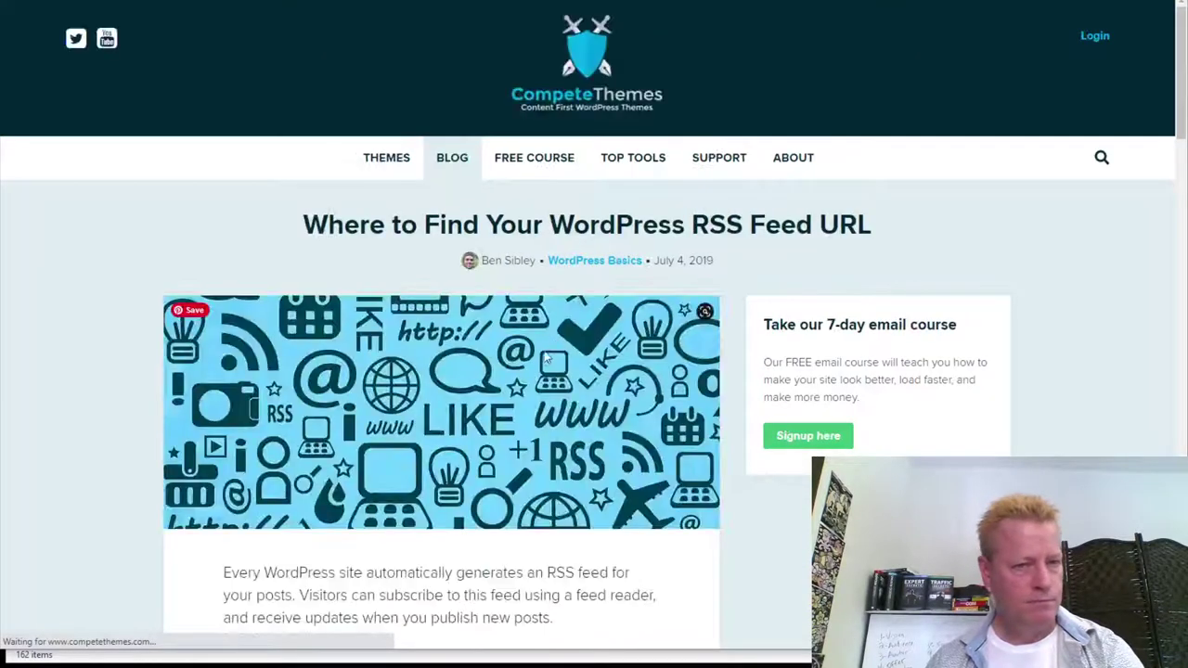
pyautogui.scroll(-4, 535, 339)
pyautogui.scroll(-5, 545, 330)
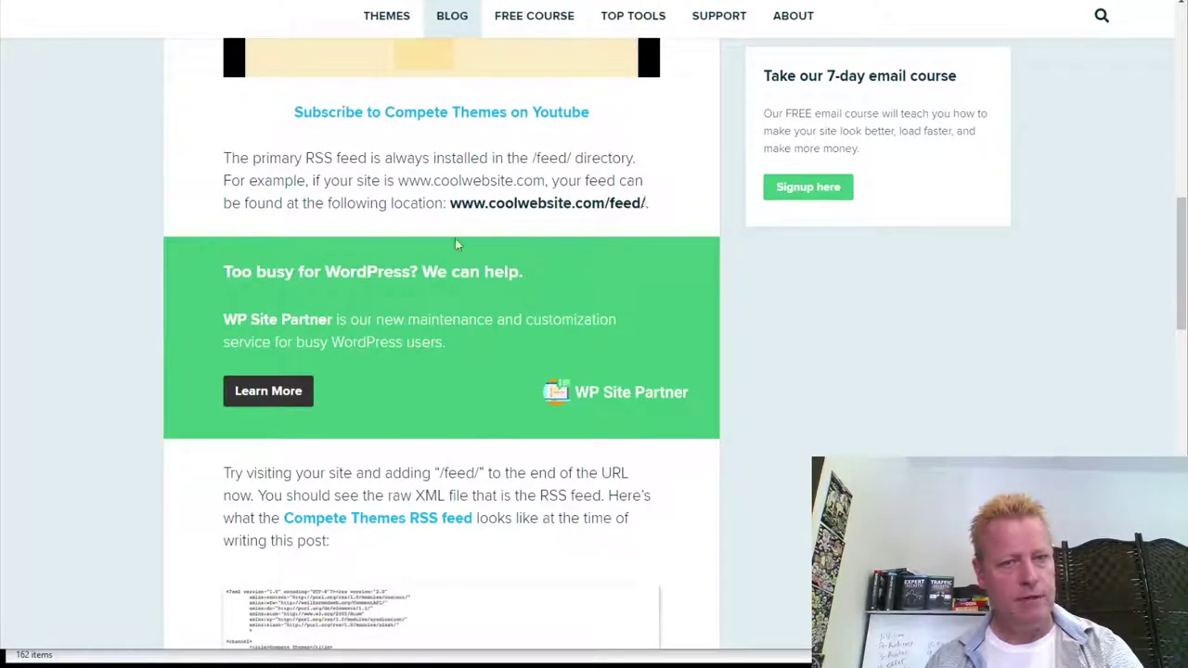
pyautogui.hotkey('ctrl', 'w')
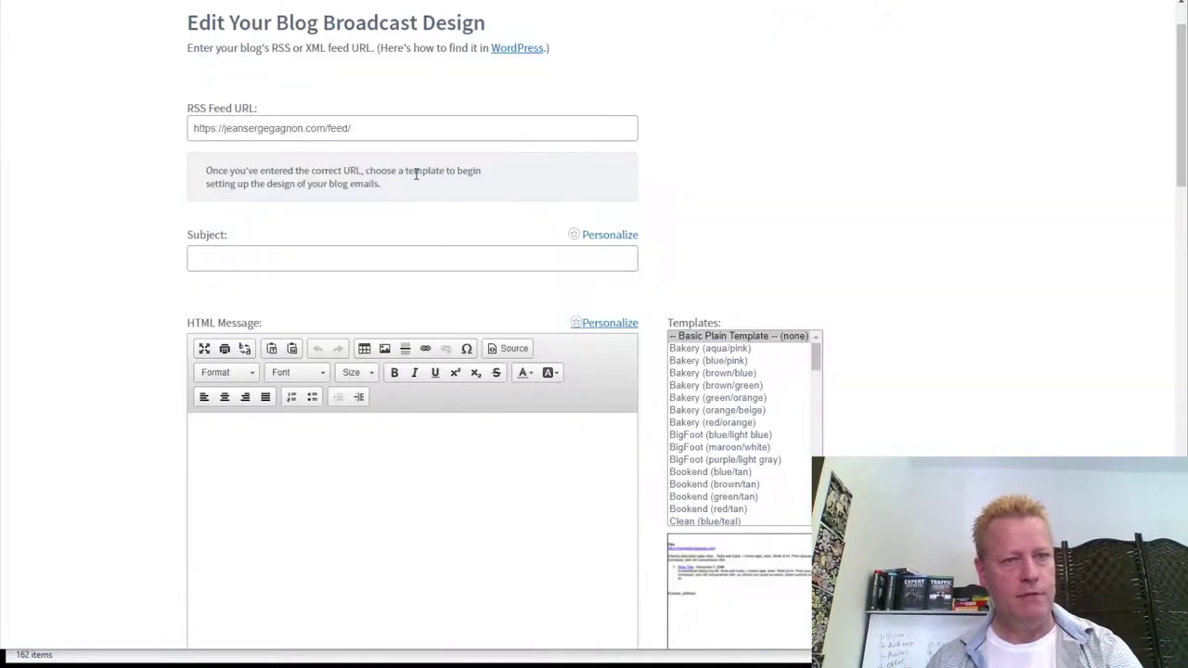
pyautogui.doubleClick(339, 128)
pyautogui.click(384, 127)
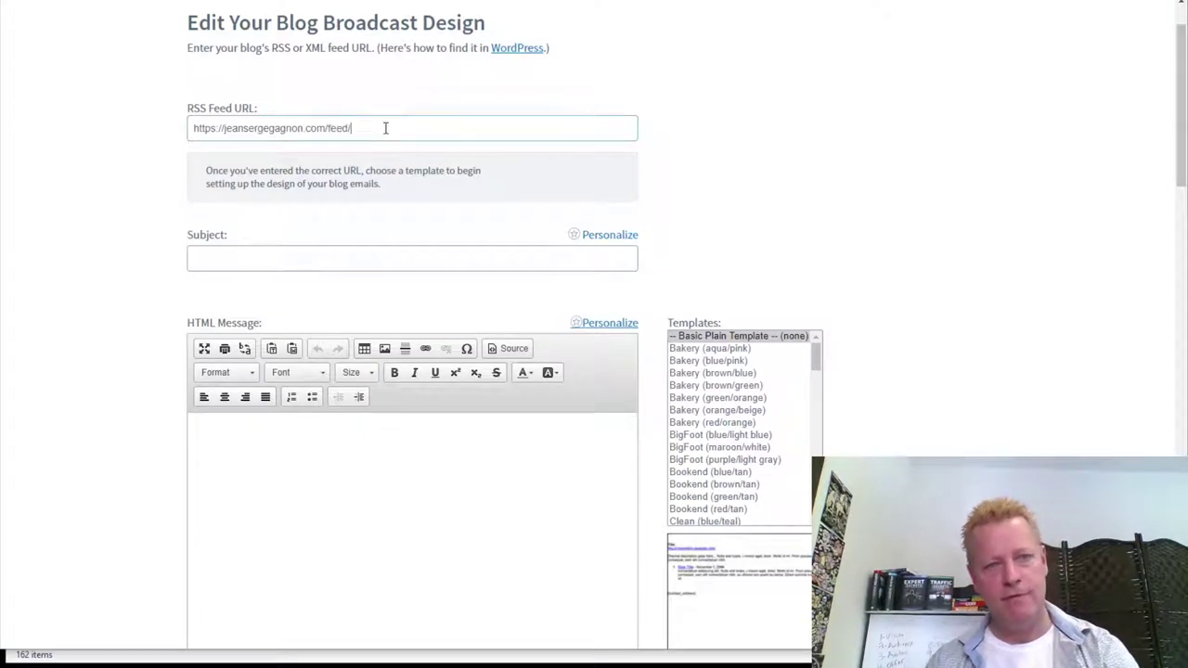
# - Enter "Course income Secrets blog post" as the subject of the blog broadcast, leaving the HTML message empty
pyautogui.click(300, 258)
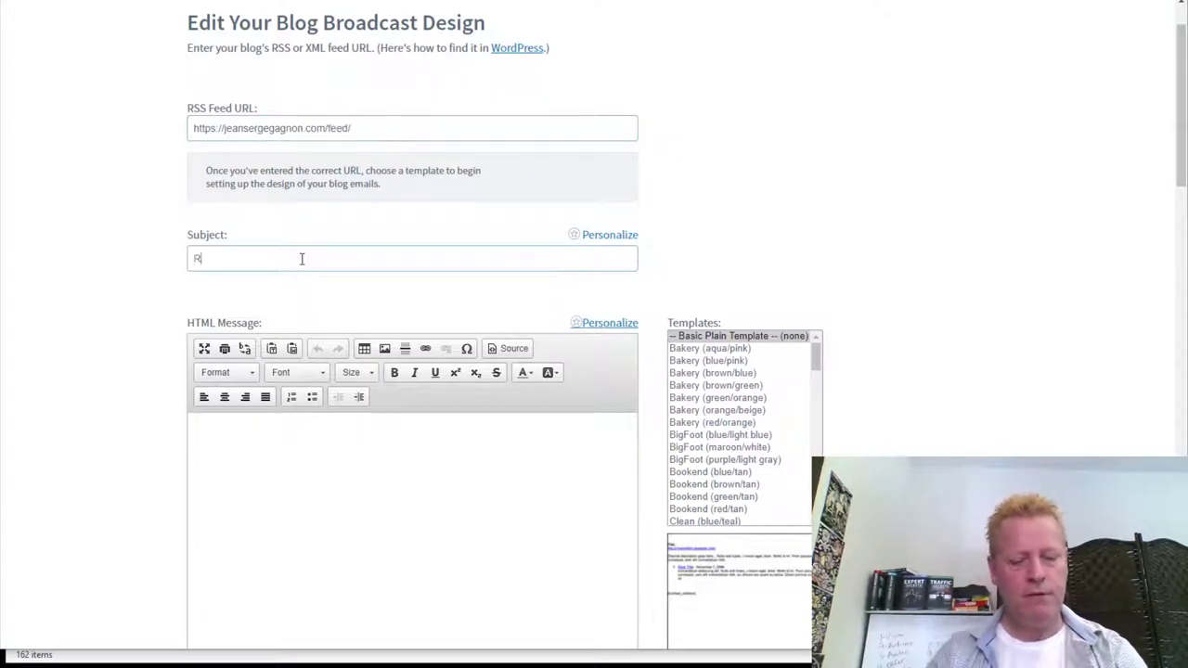
pyautogui.write('Co')
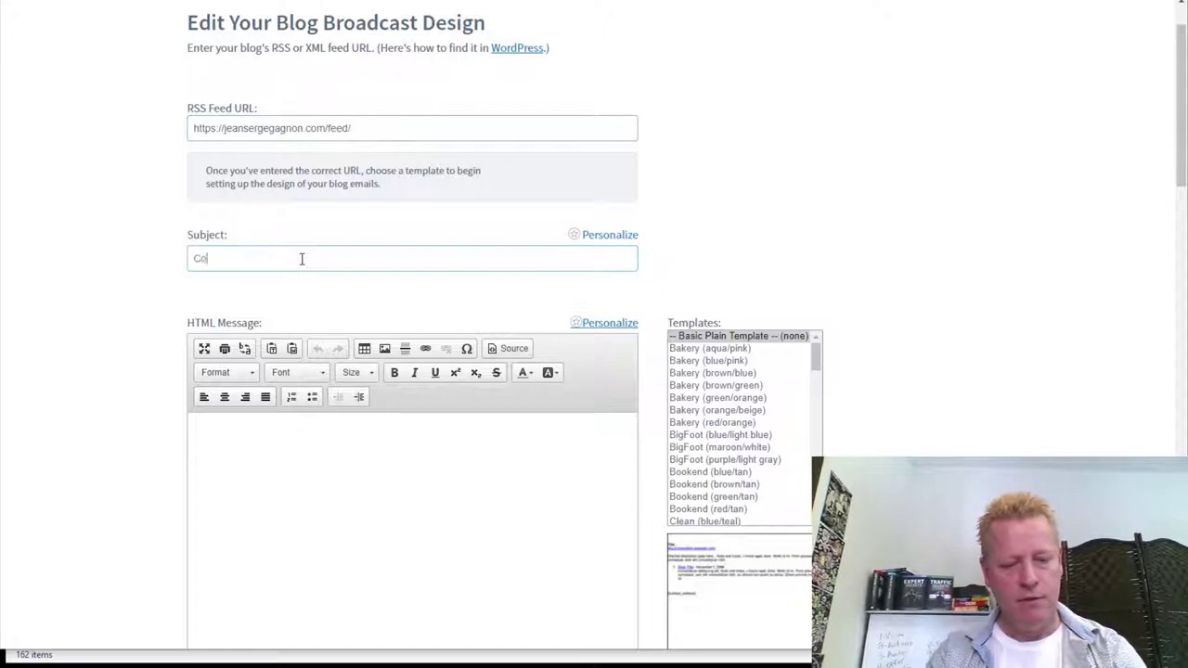
pyautogui.write('untdow')
pyautogui.press('BackSpace')
pyautogui.press('BackSpace')
pyautogui.press('BackSpace')
pyautogui.press('BackSpace')
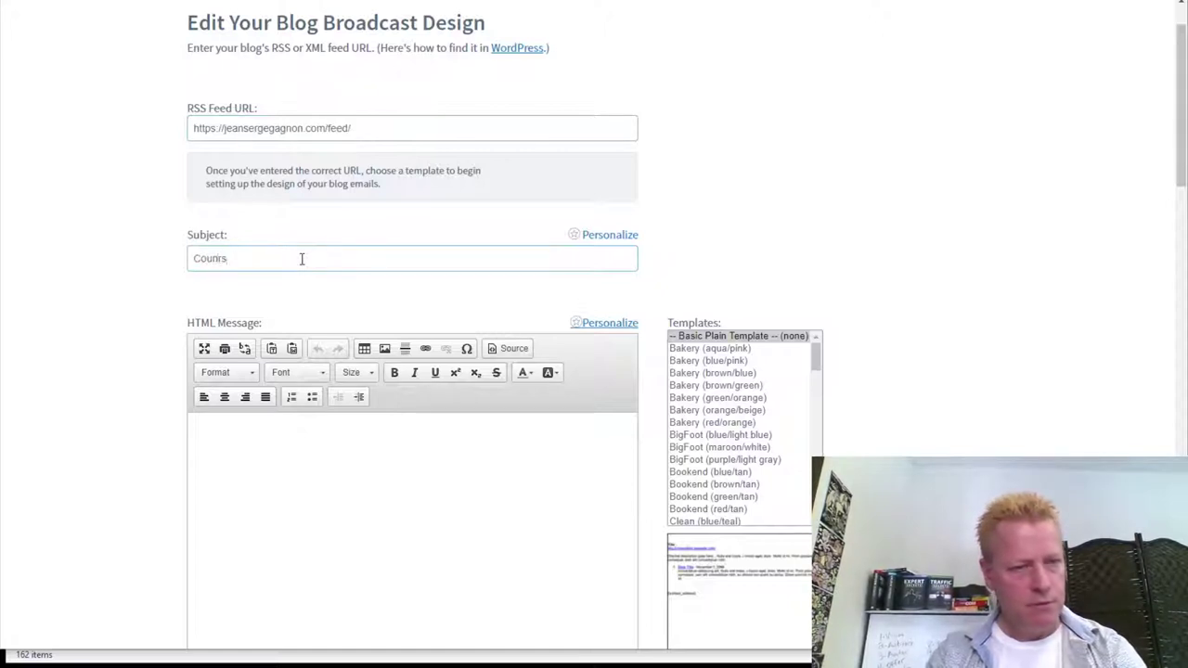
pyautogui.write('inc')
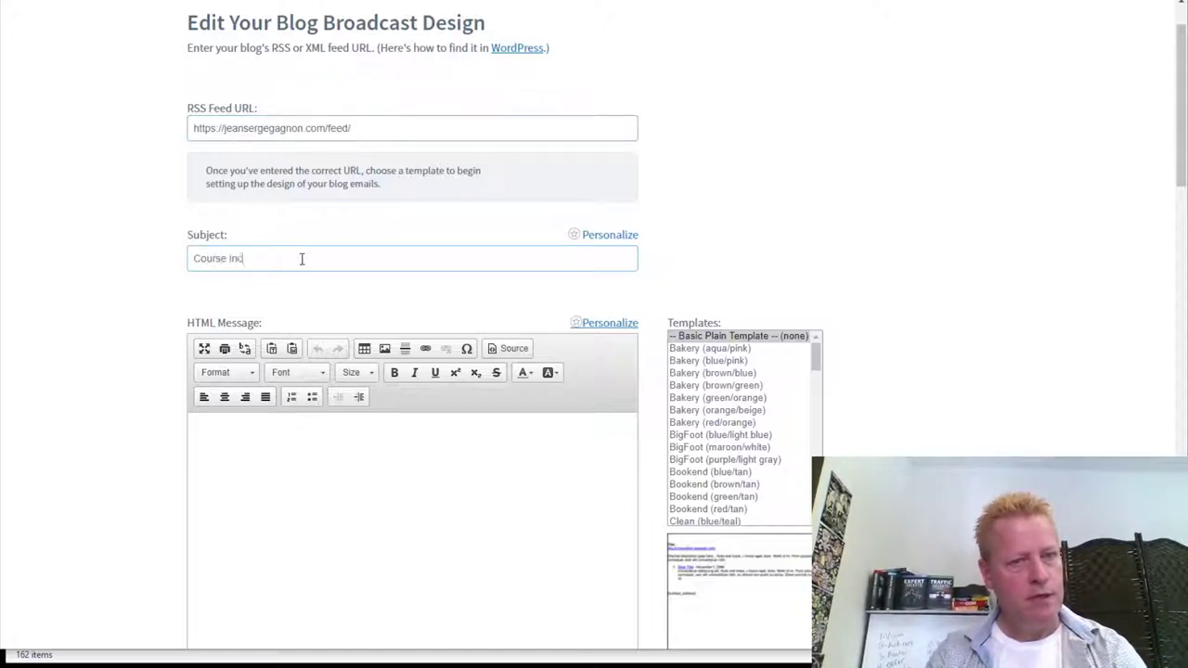
pyautogui.write('ome Secrets')
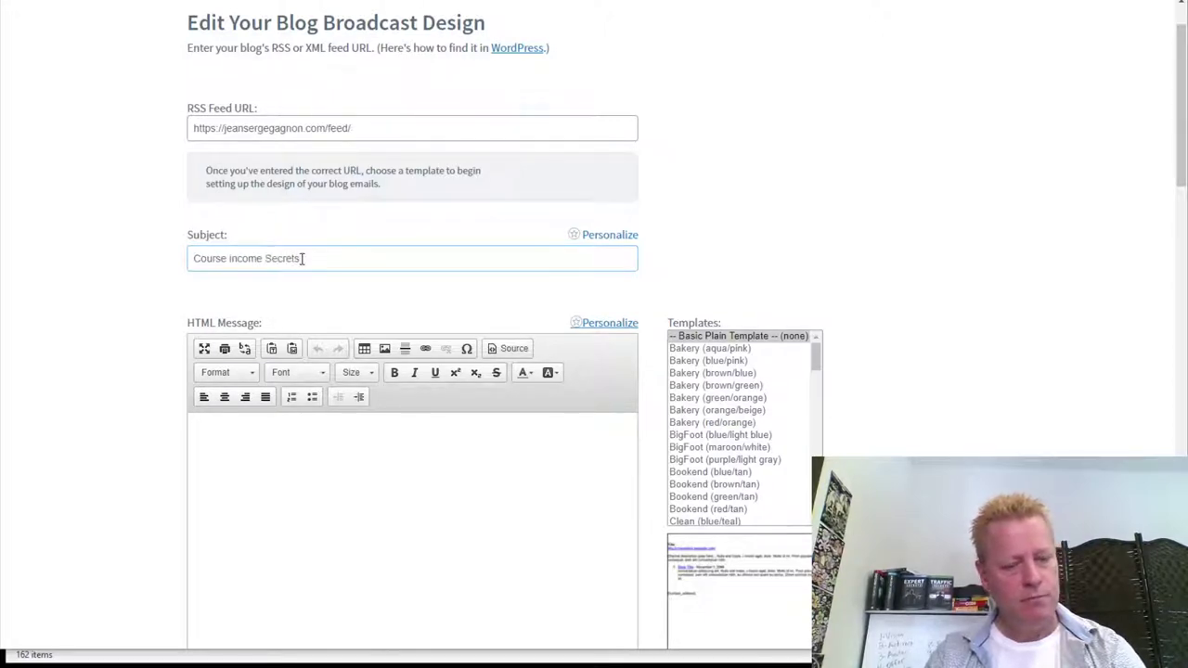
pyautogui.write(' blog post')
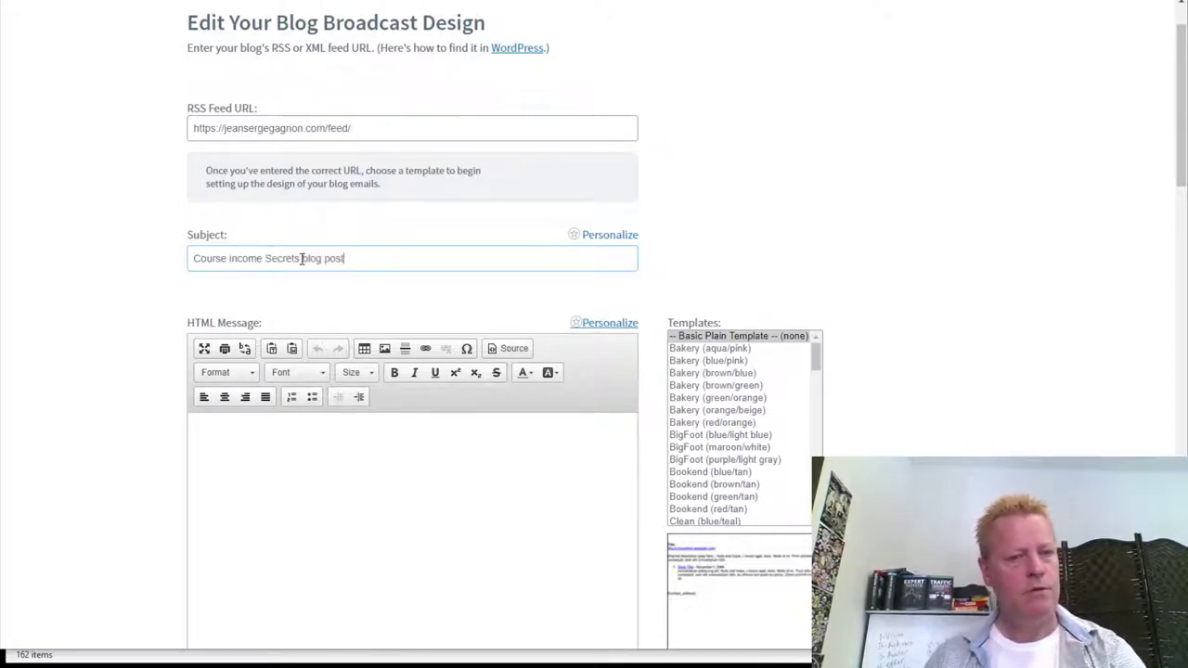
pyautogui.click(338, 492)
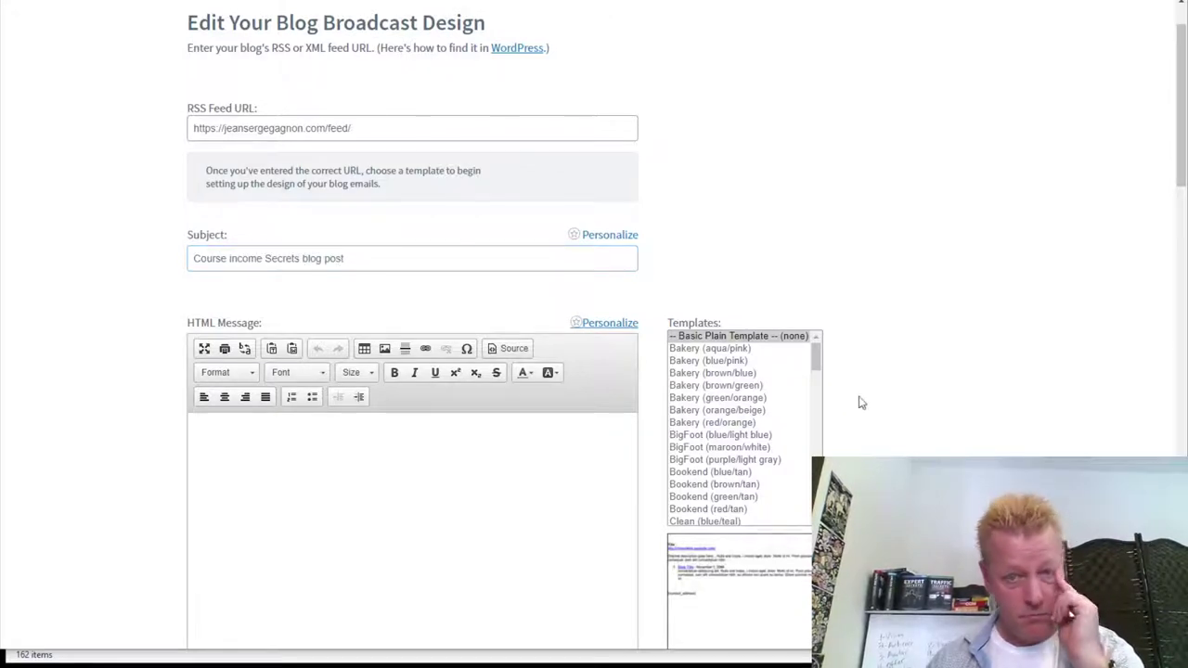
# - Review the message and template sections of the blog broadcast form, and set its send time to 6:00 PM Eastern
pyautogui.scroll(-6, 517, 321)
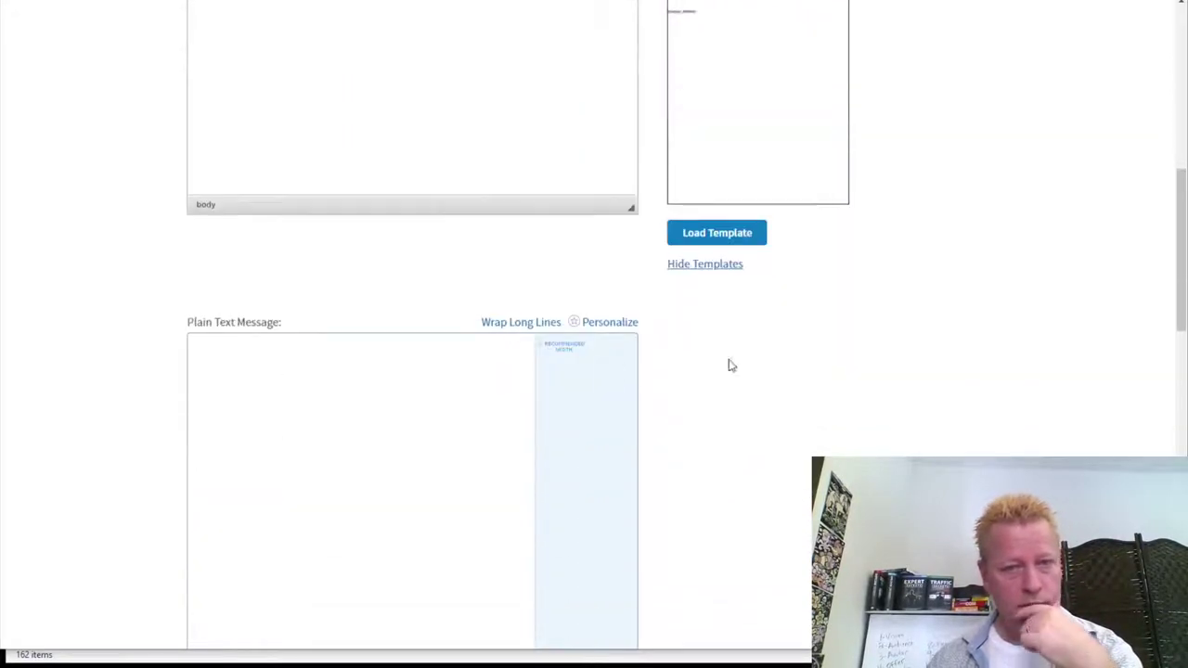
pyautogui.scroll(3, 703, 368)
pyautogui.scroll(5, 809, 341)
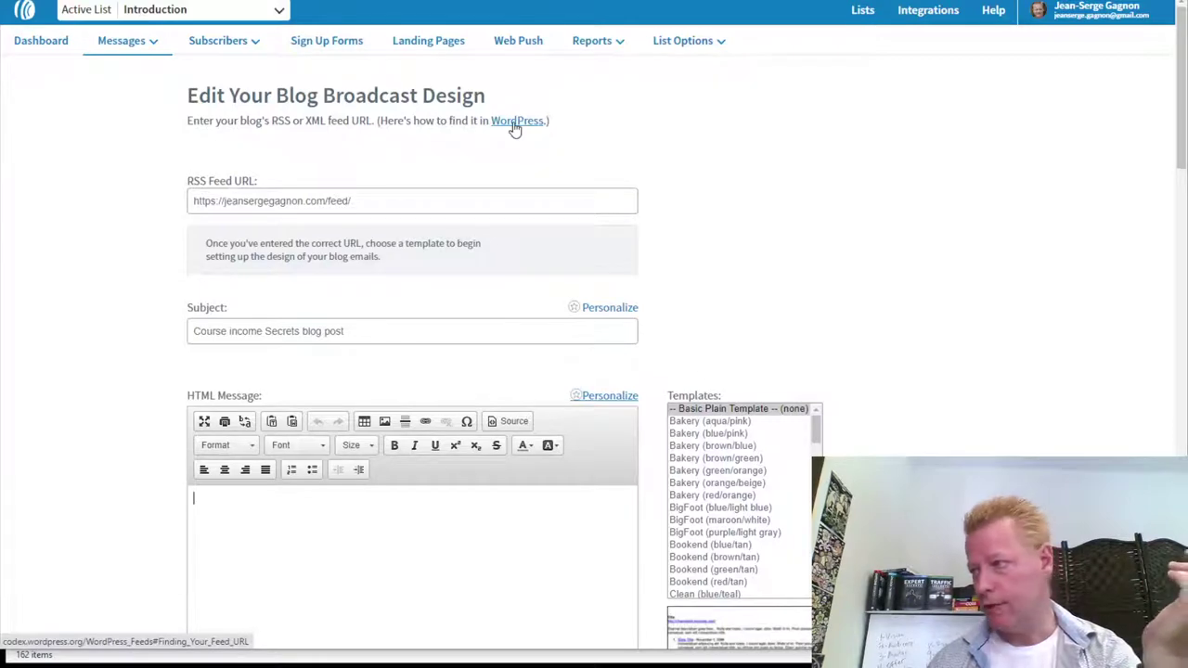
pyautogui.scroll(-3, 626, 185)
pyautogui.scroll(-6, 380, 300)
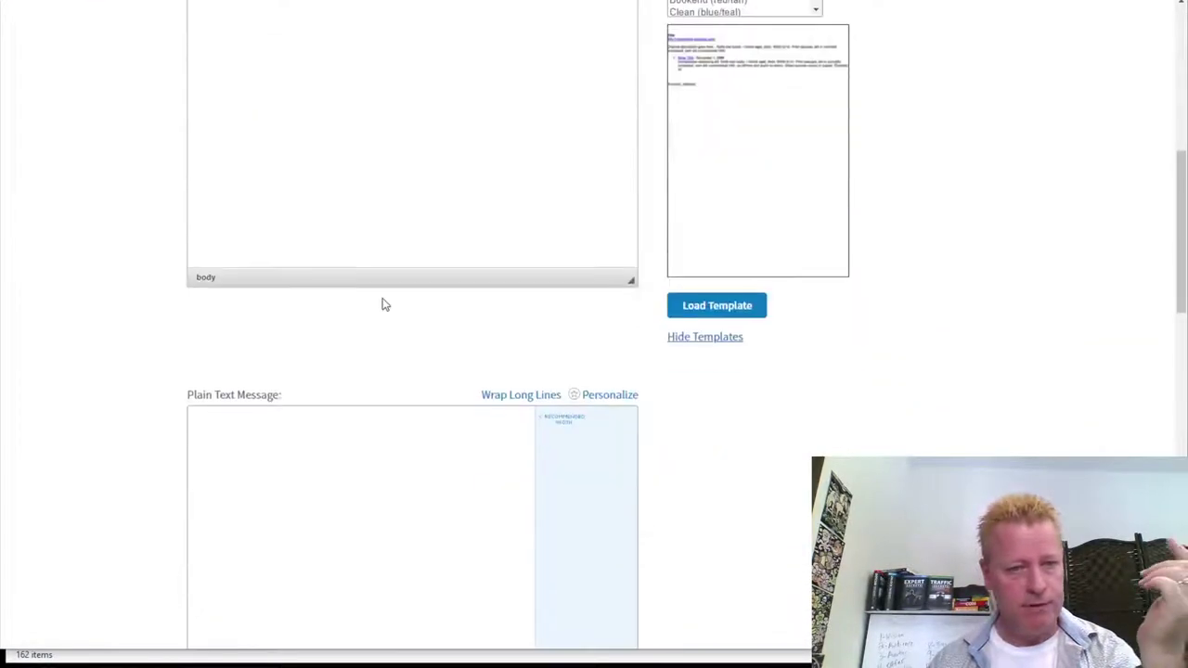
pyautogui.scroll(-3, 510, 319)
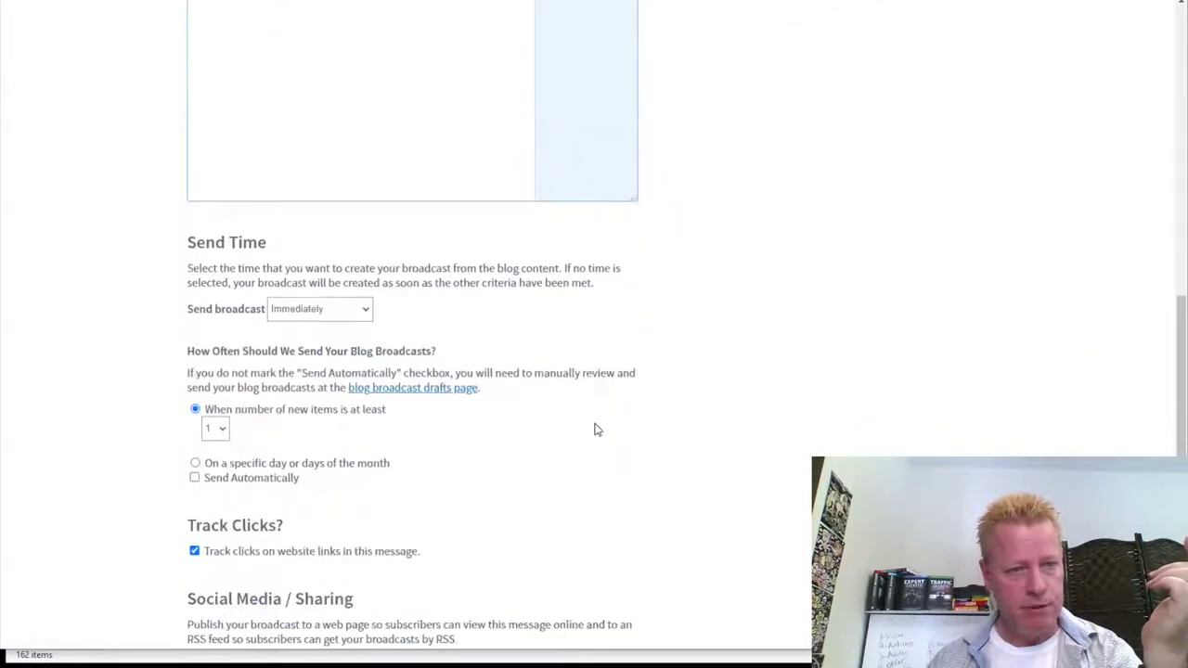
pyautogui.click(366, 309)
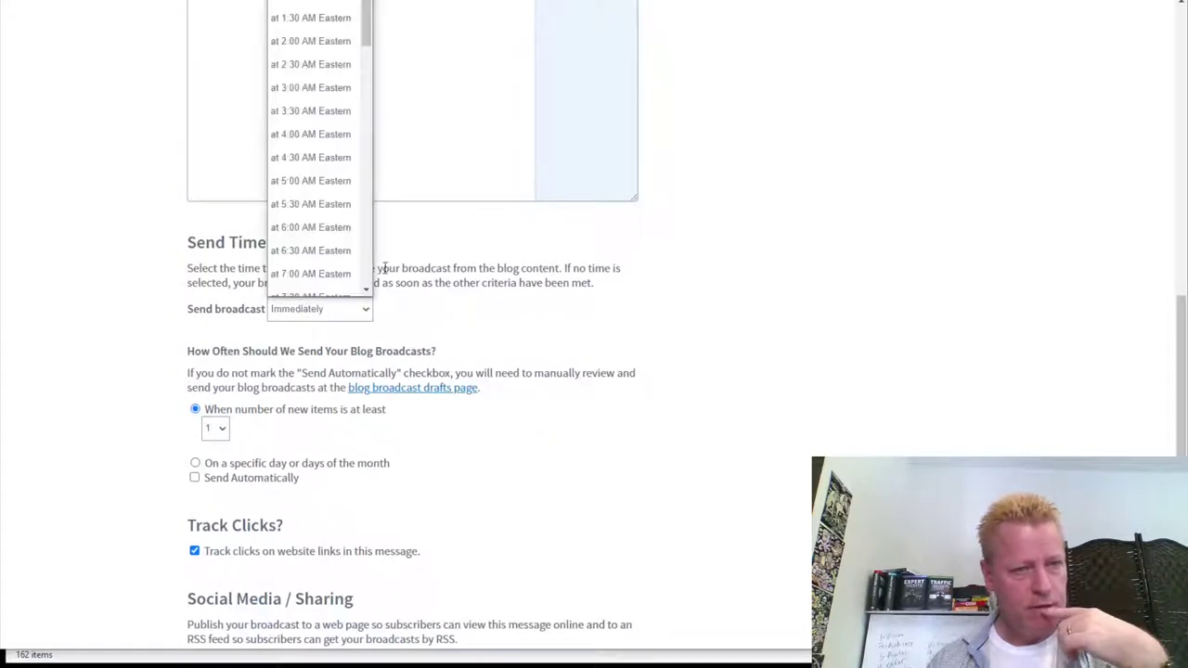
pyautogui.scroll(-6, 360, 81)
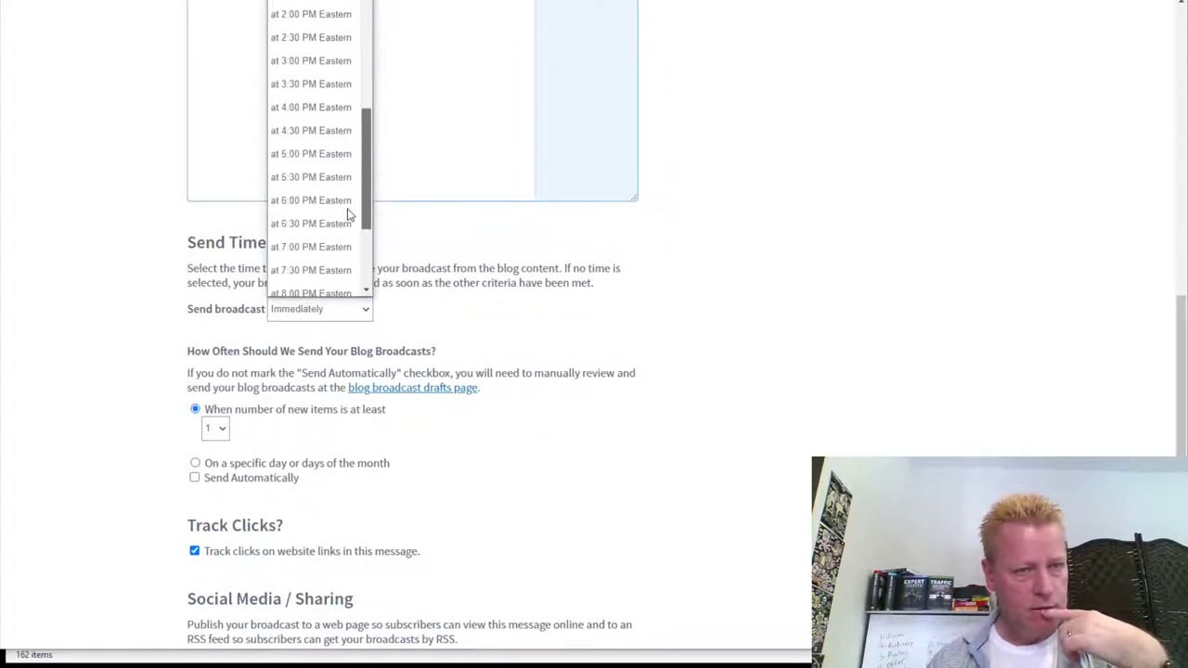
pyautogui.click(295, 199)
# - Check the frequency, click tracking, social sharing and QuickStats settings, and try to save the blog broadcast
pyautogui.scroll(-1, 620, 422)
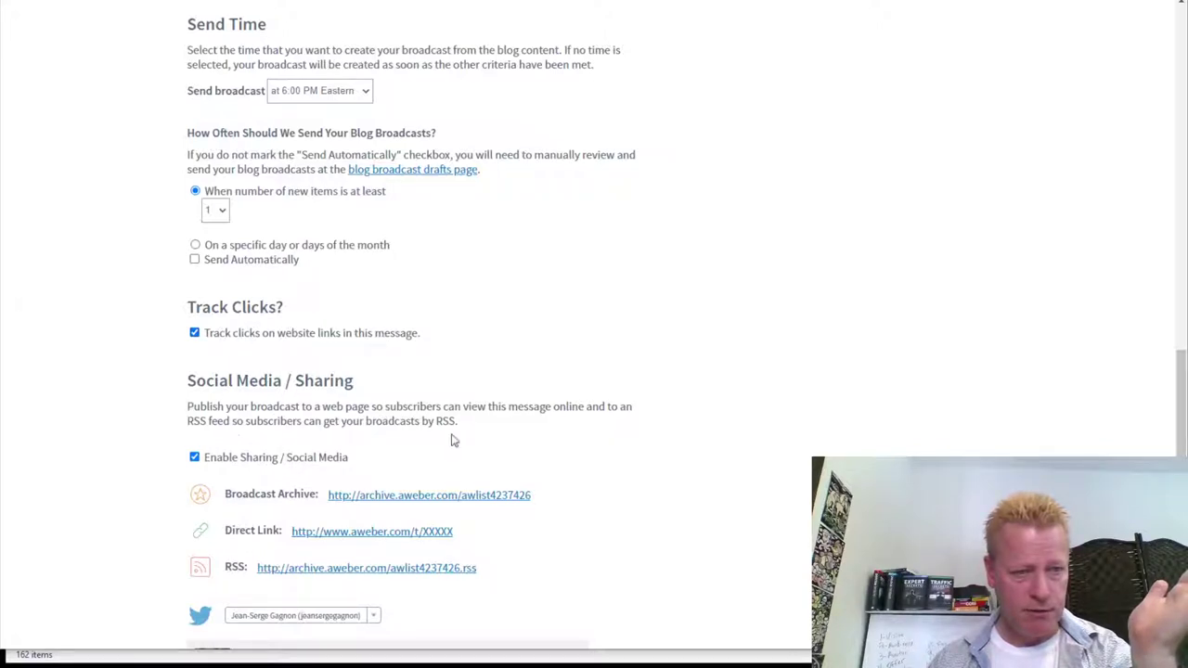
pyautogui.scroll(-5, 453, 440)
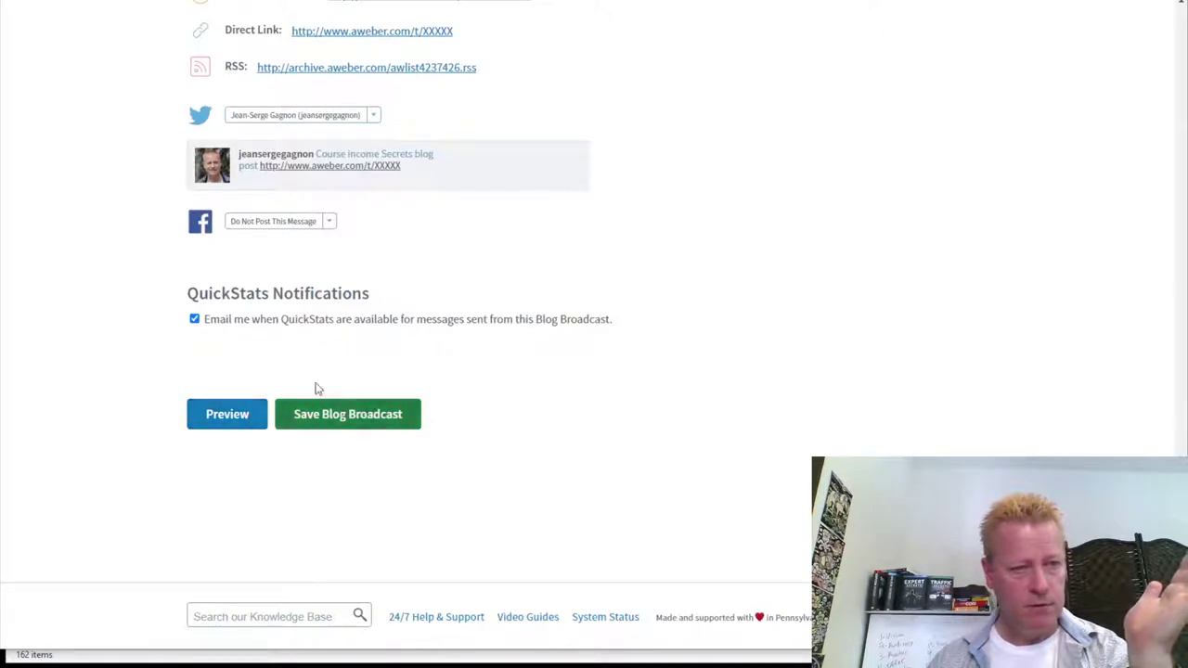
pyautogui.click(265, 327)
pyautogui.click(353, 419)
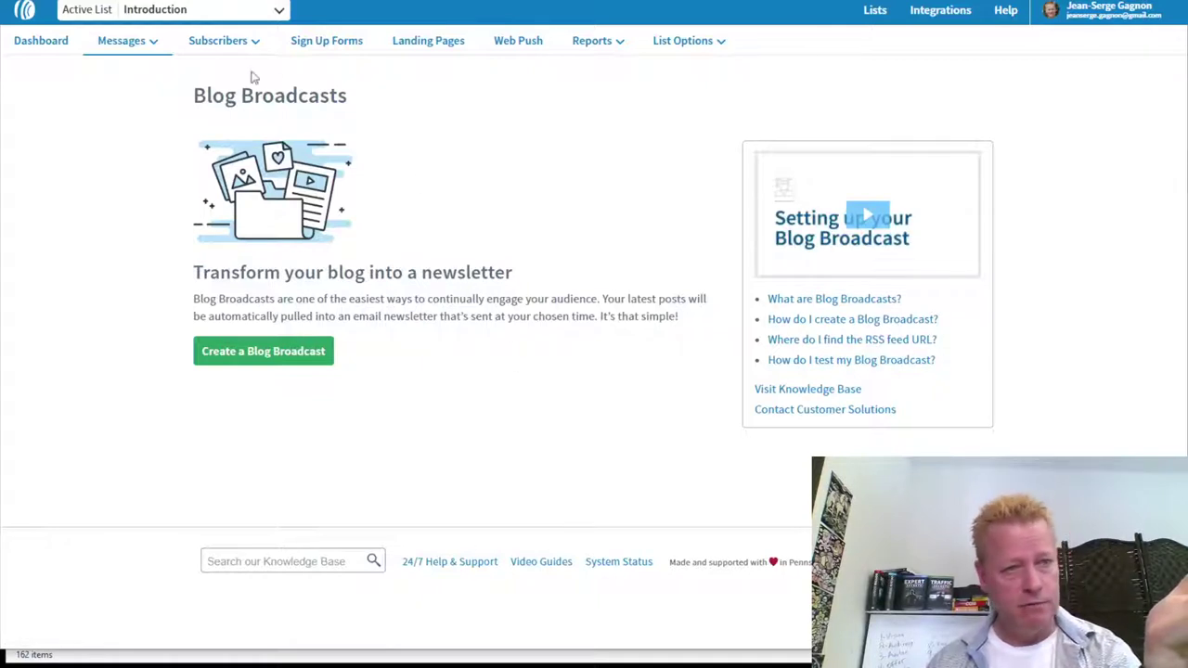
# - Look for the saved broadcast among the scheduled broadcasts, and return to the Blog Broadcasts page
pyautogui.click(140, 43)
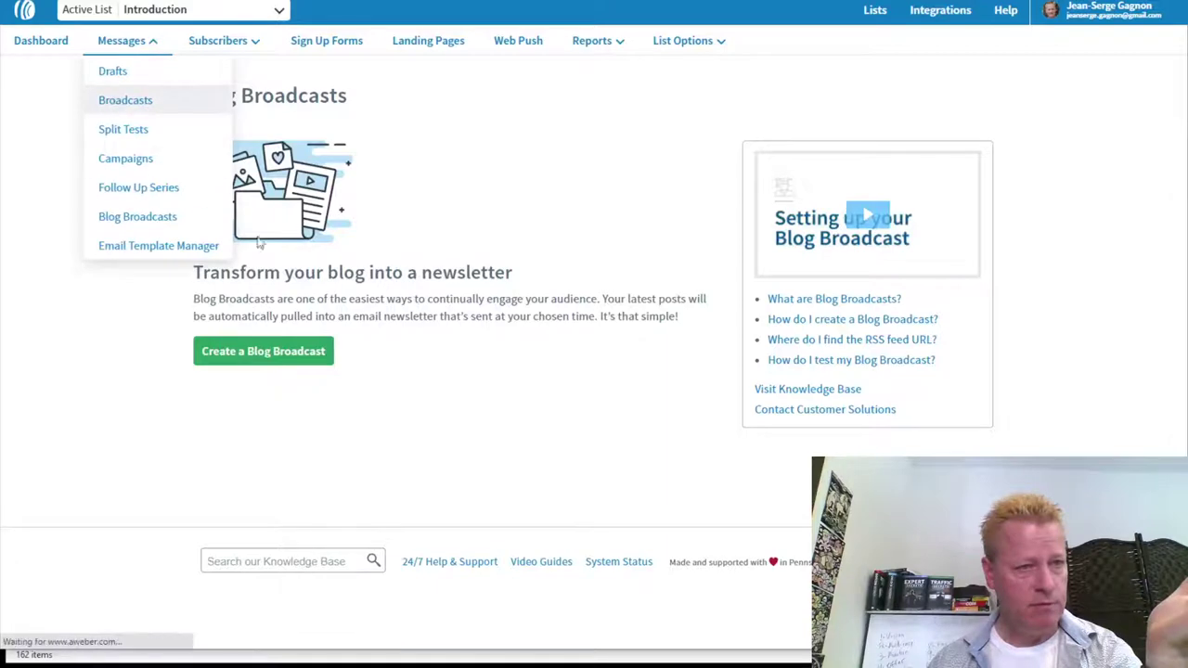
pyautogui.click(222, 226)
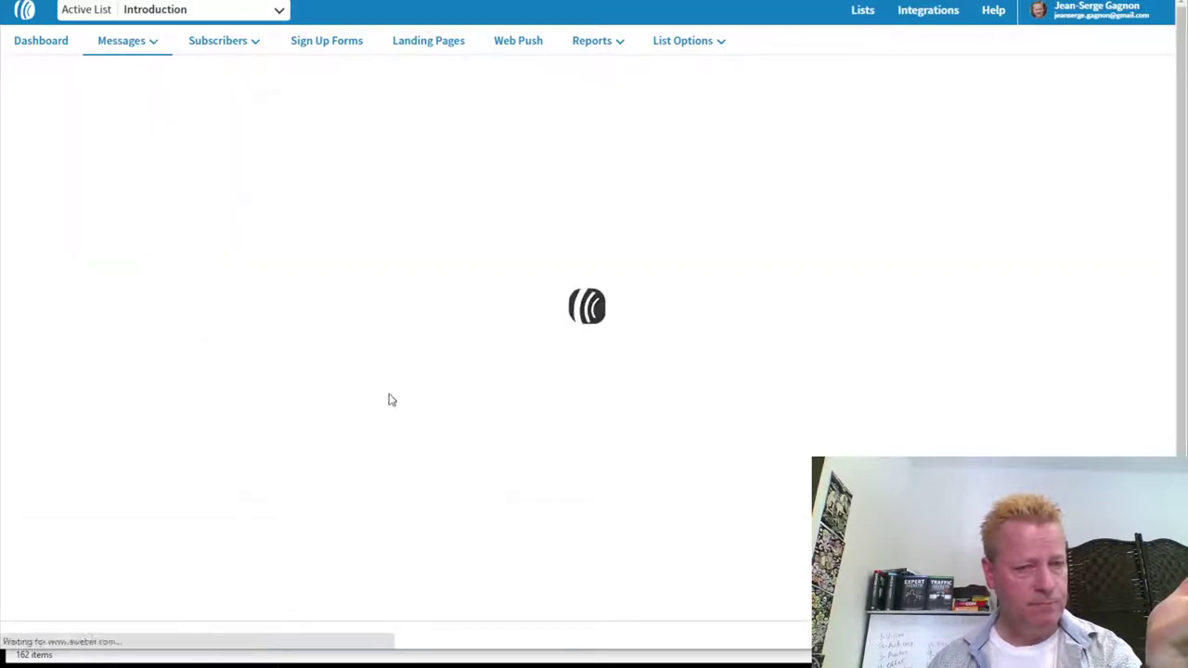
pyautogui.click(263, 156)
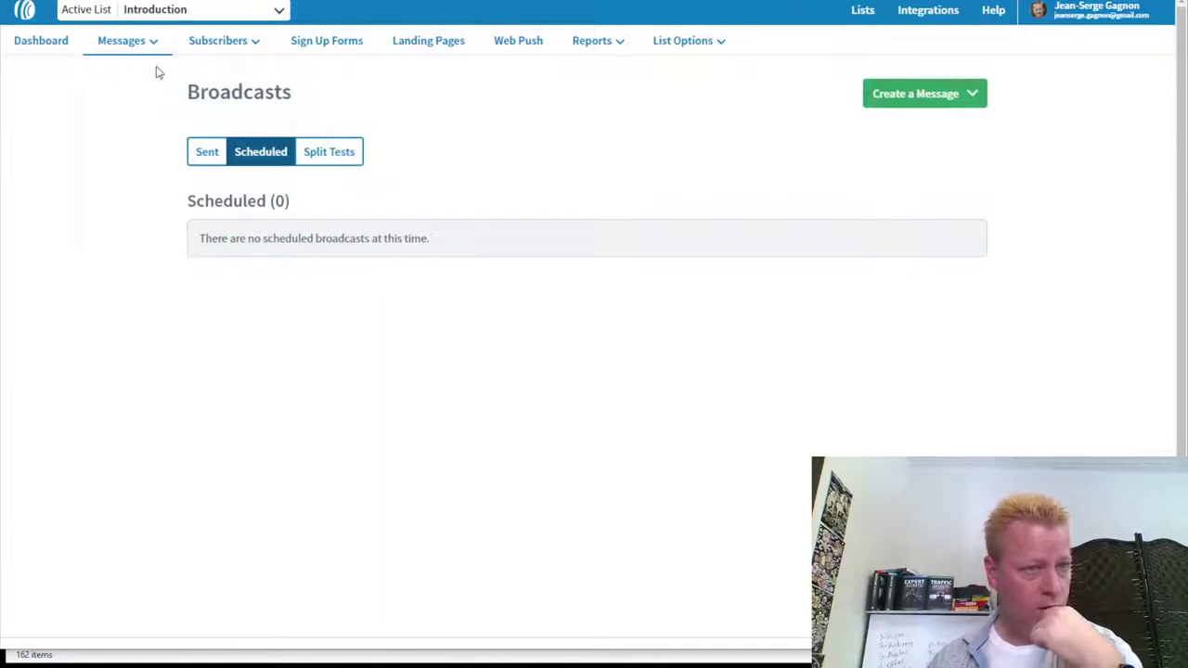
pyautogui.click(139, 43)
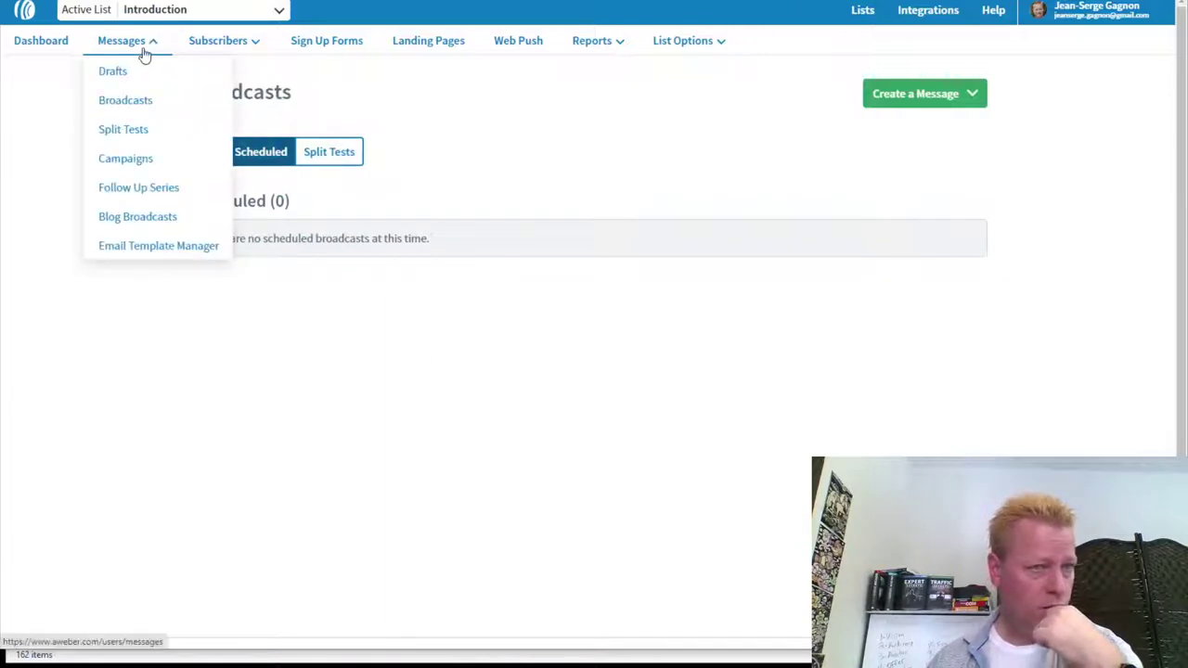
pyautogui.click(136, 218)
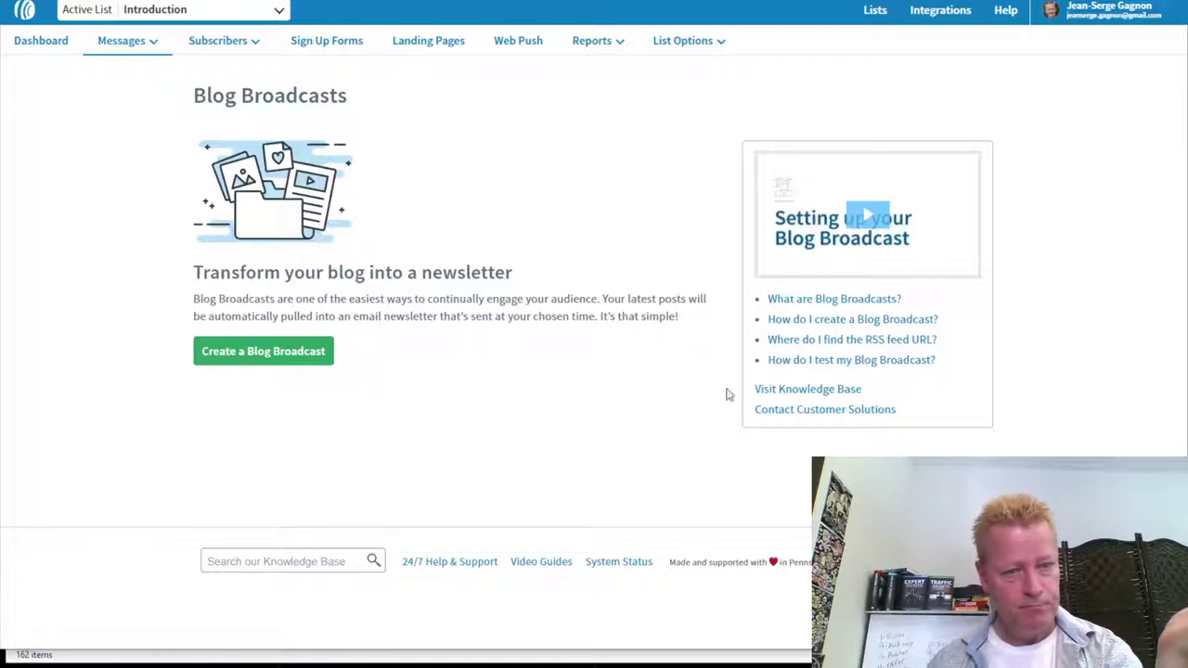
# - Read the step-by-step instructions in the knowledge base article "How do I test my Blog Broadcast?"
pyautogui.click(817, 364)
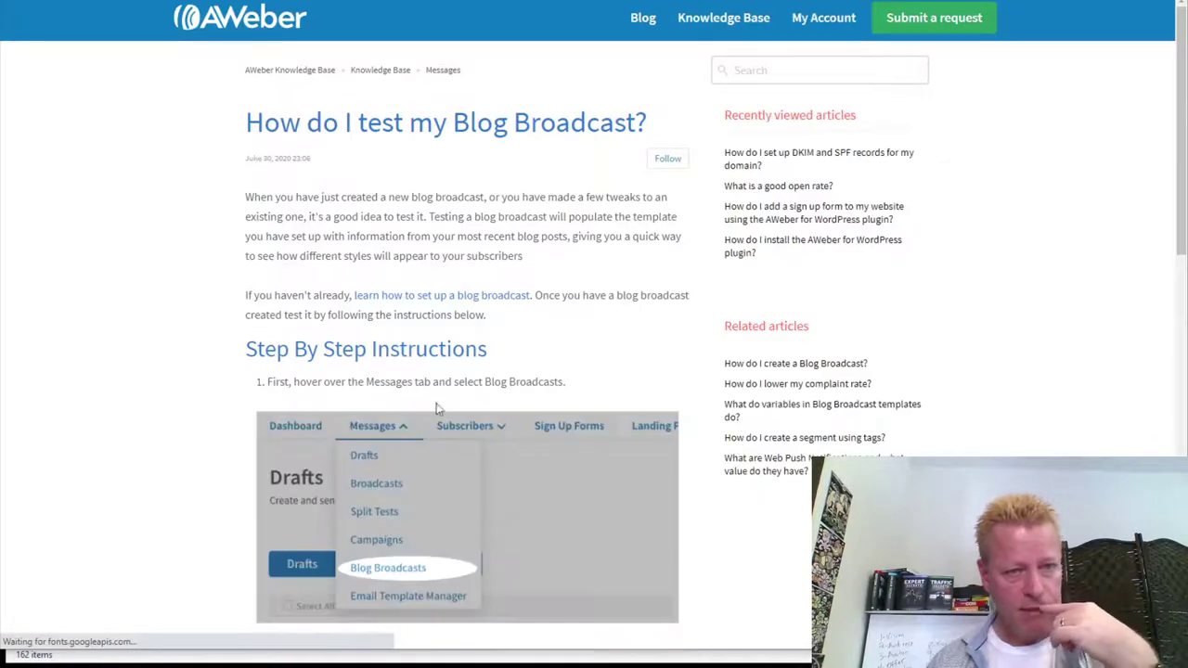
pyautogui.scroll(-5, 441, 401)
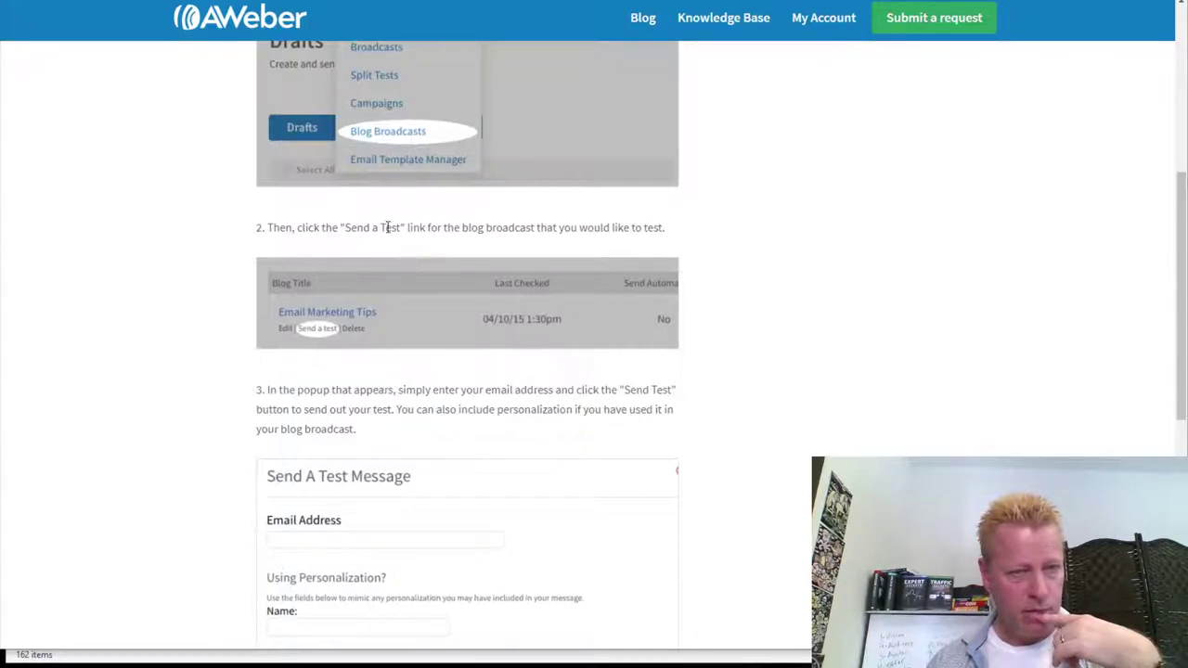
pyautogui.scroll(2, 387, 227)
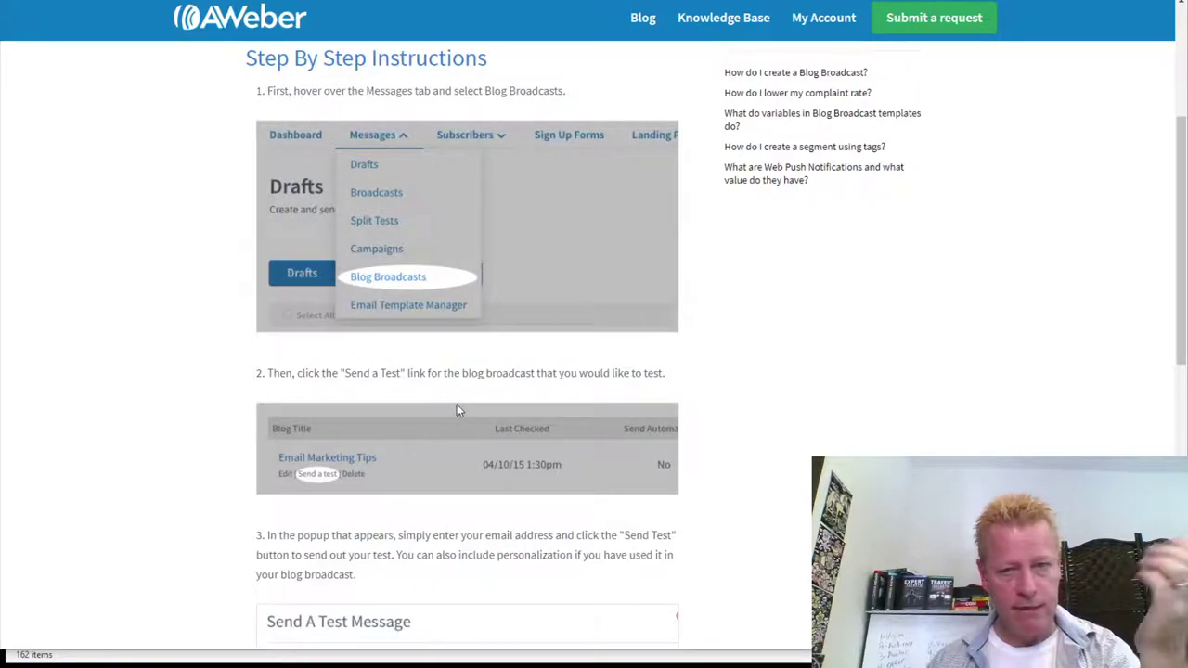
pyautogui.scroll(-3, 454, 399)
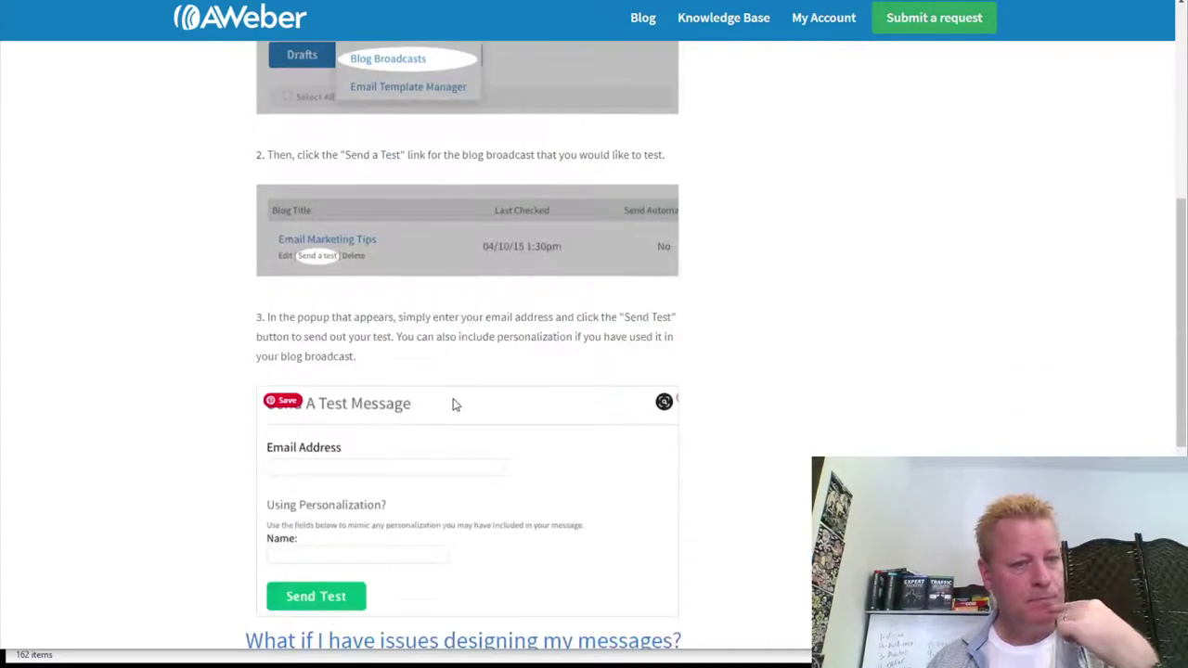
pyautogui.scroll(4, 453, 398)
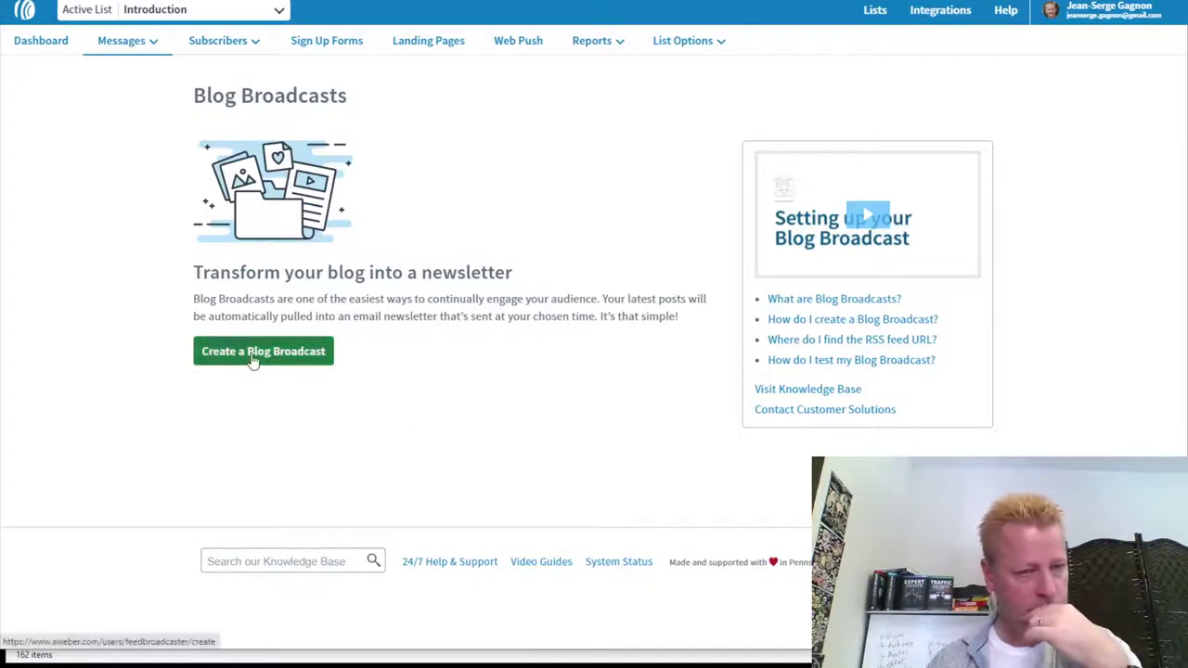
# - Start a new blog broadcast and enter the WordPress site's address ending in /feed/ as its RSS feed URL
pyautogui.click(317, 349)
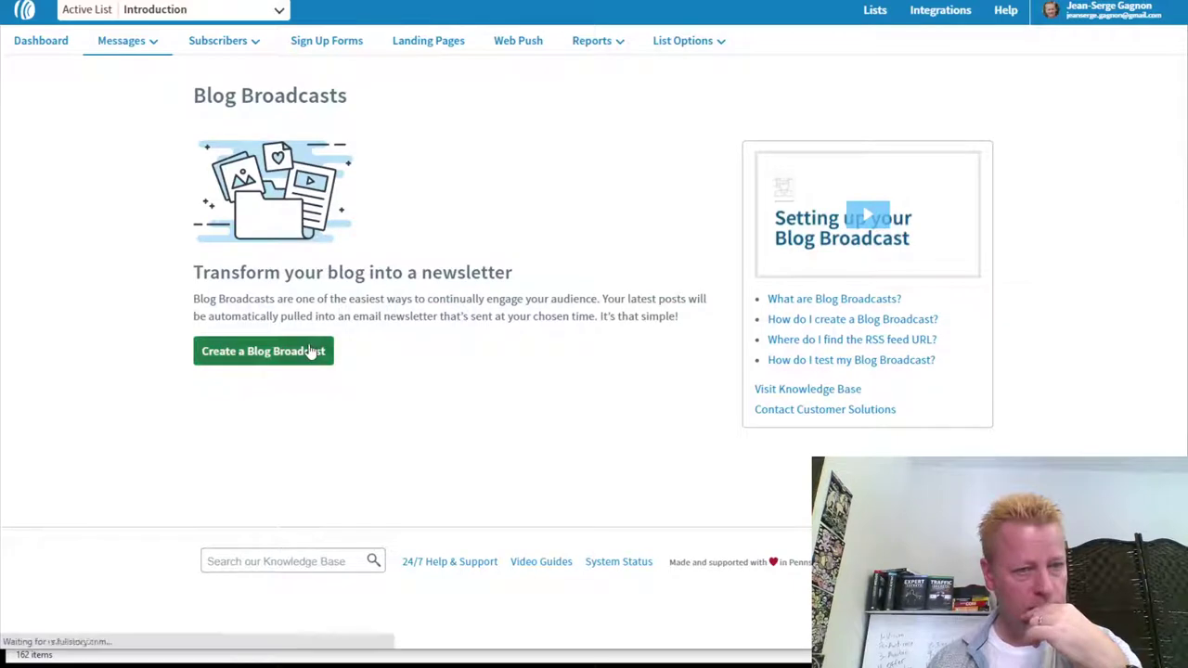
pyautogui.click(278, 263)
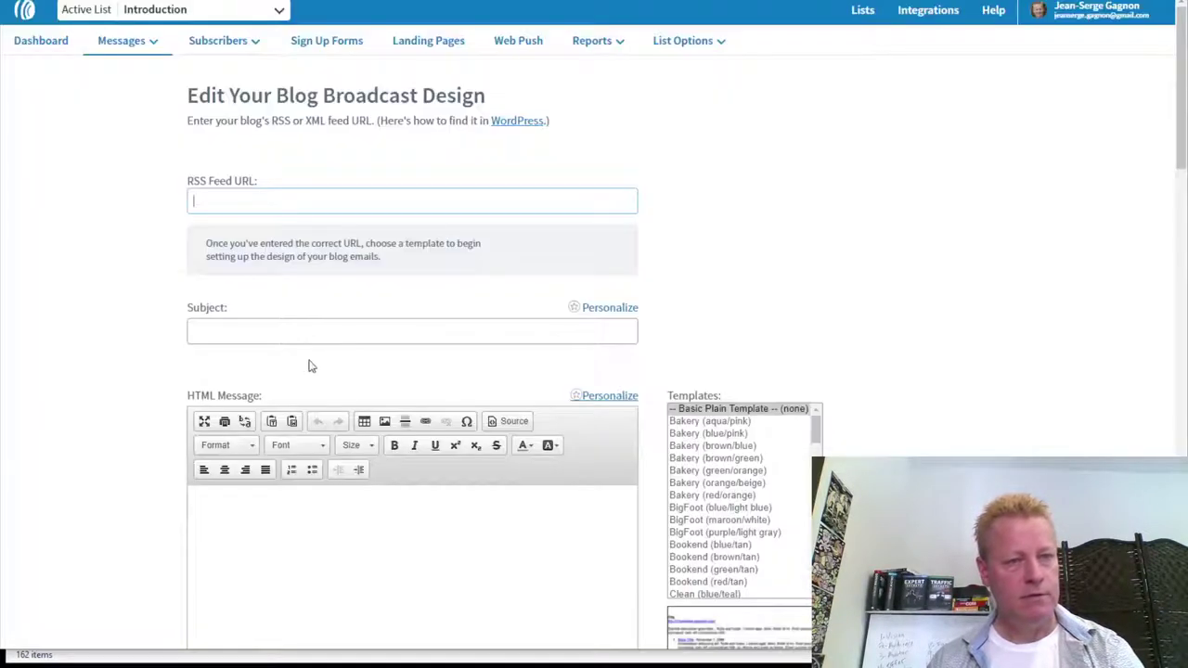
pyautogui.write('https://jeansergegagnon.com/')
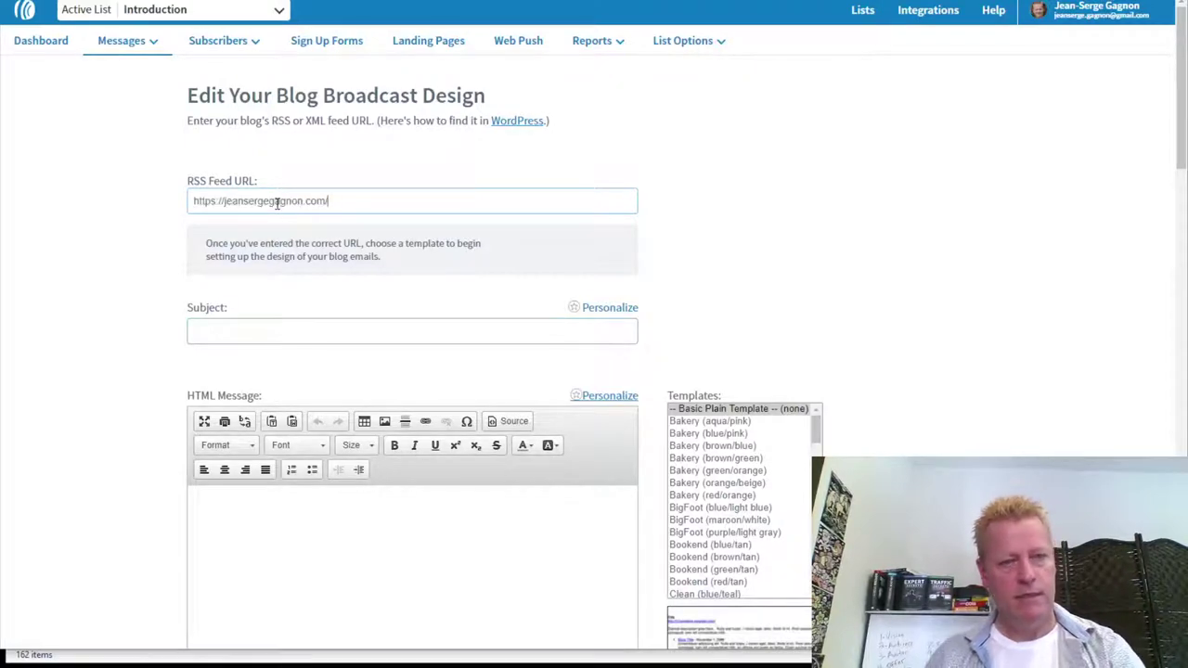
pyautogui.write('feed/')
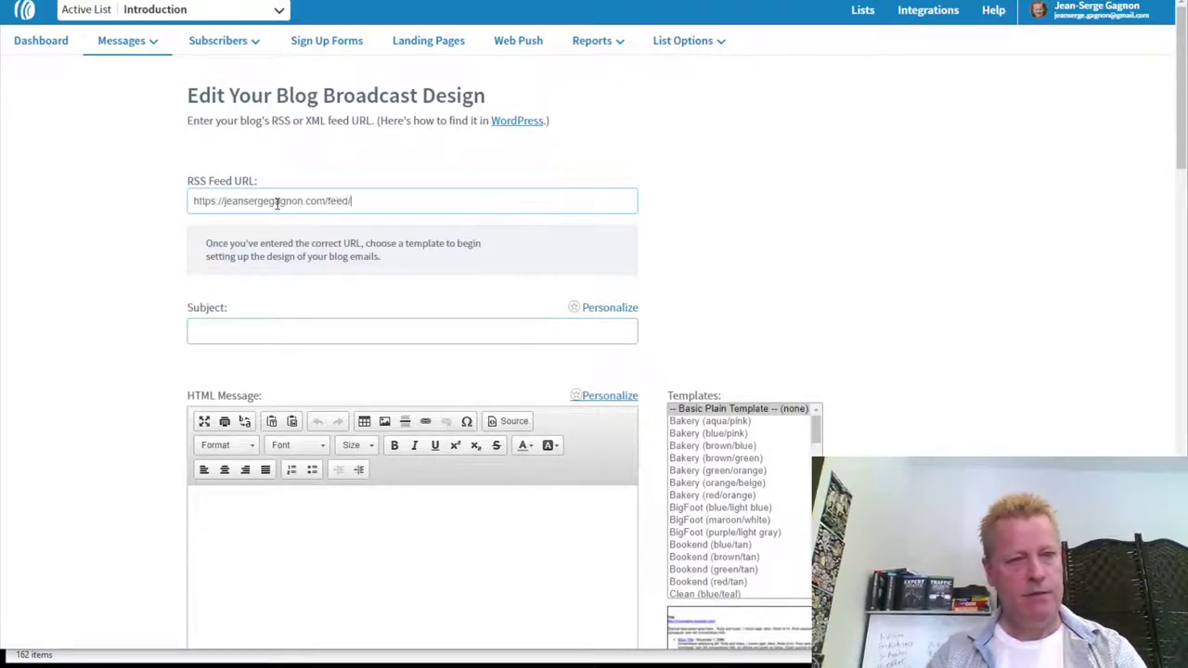
# - Set the broadcast's subject to "Course Income Secrets RSS" and its HTML message to "Here's a new episode"
pyautogui.click(428, 329)
pyautogui.write('Course Income Ser')
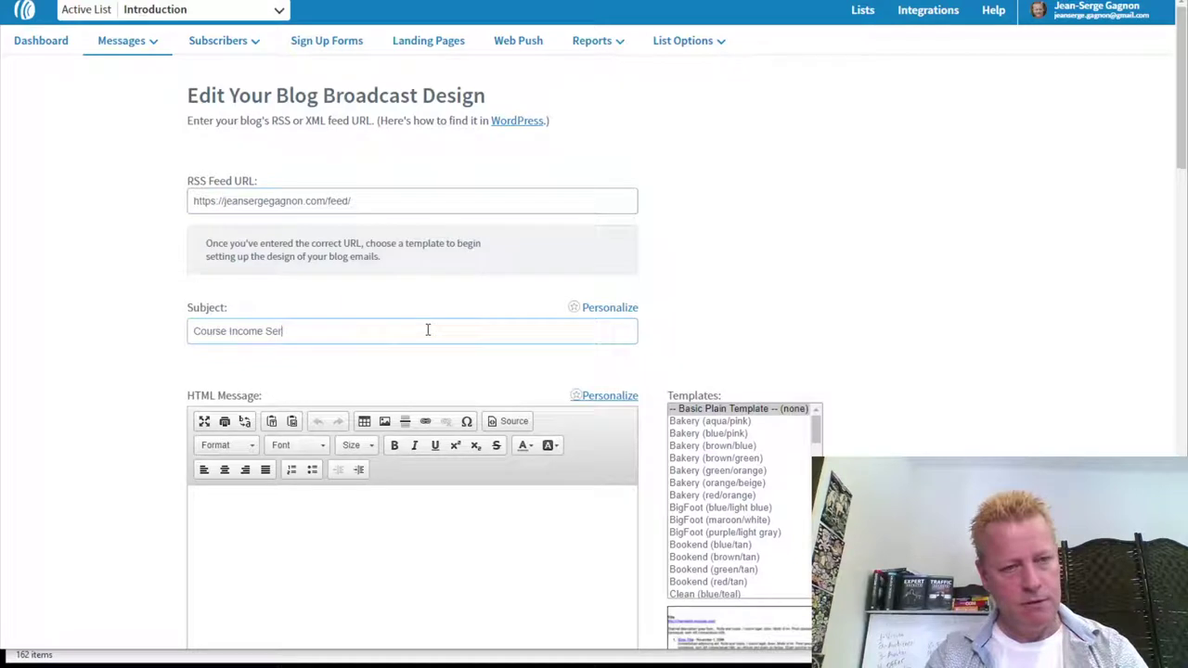
pyautogui.press('BackSpace')
pyautogui.write('crets RSS')
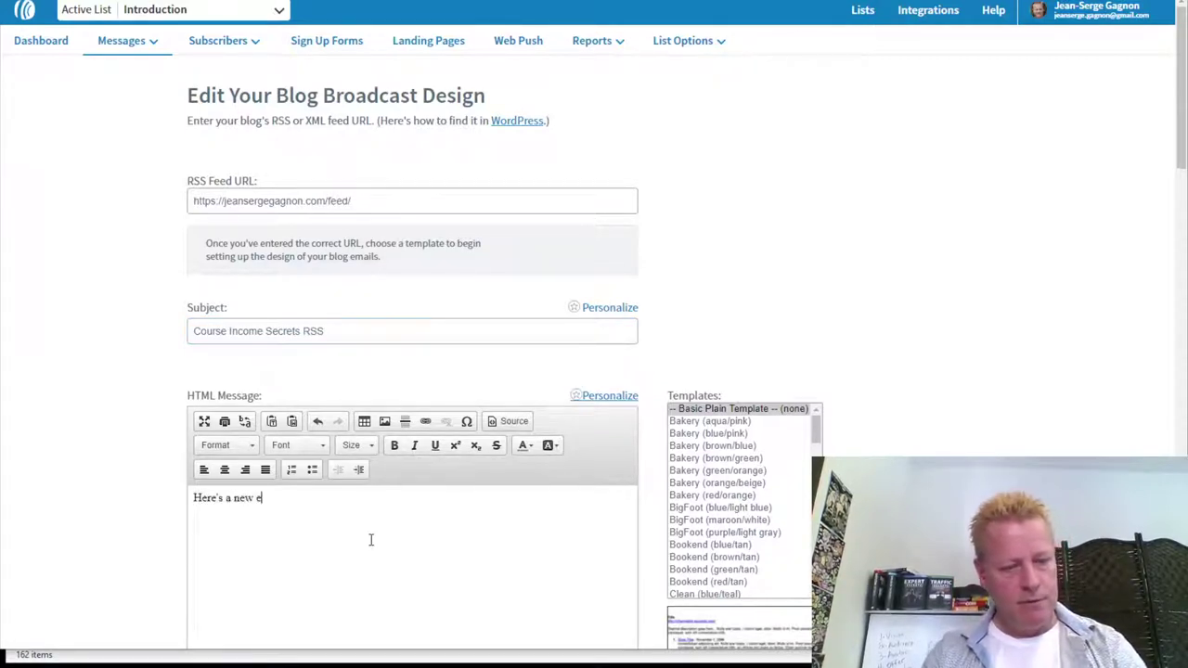
pyautogui.write('pisode')
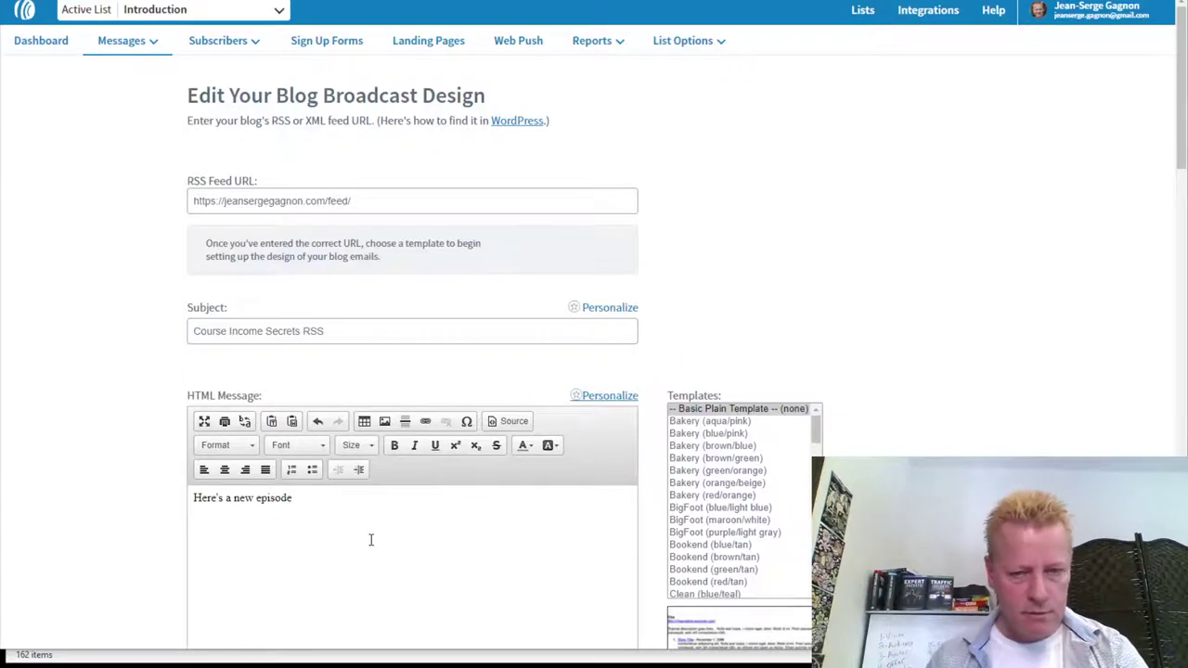
# - Enter "Here's a new episode" as the blog broadcast's plain text message
pyautogui.scroll(-4, 391, 534)
pyautogui.scroll(-3, 390, 533)
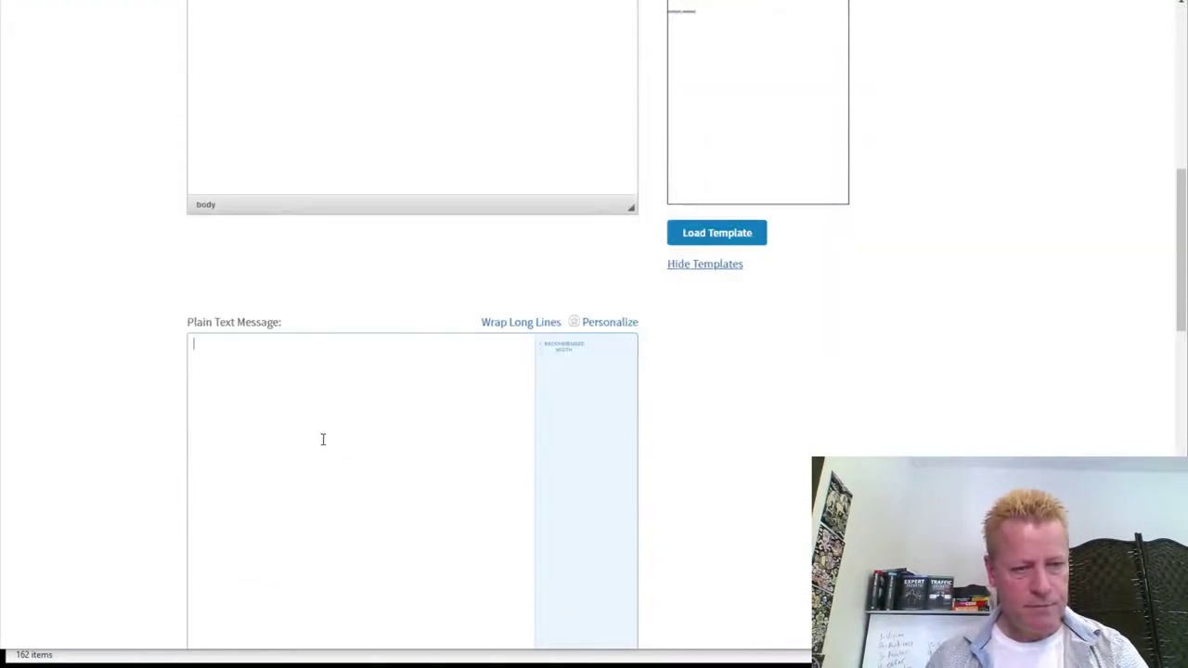
pyautogui.write("re'")
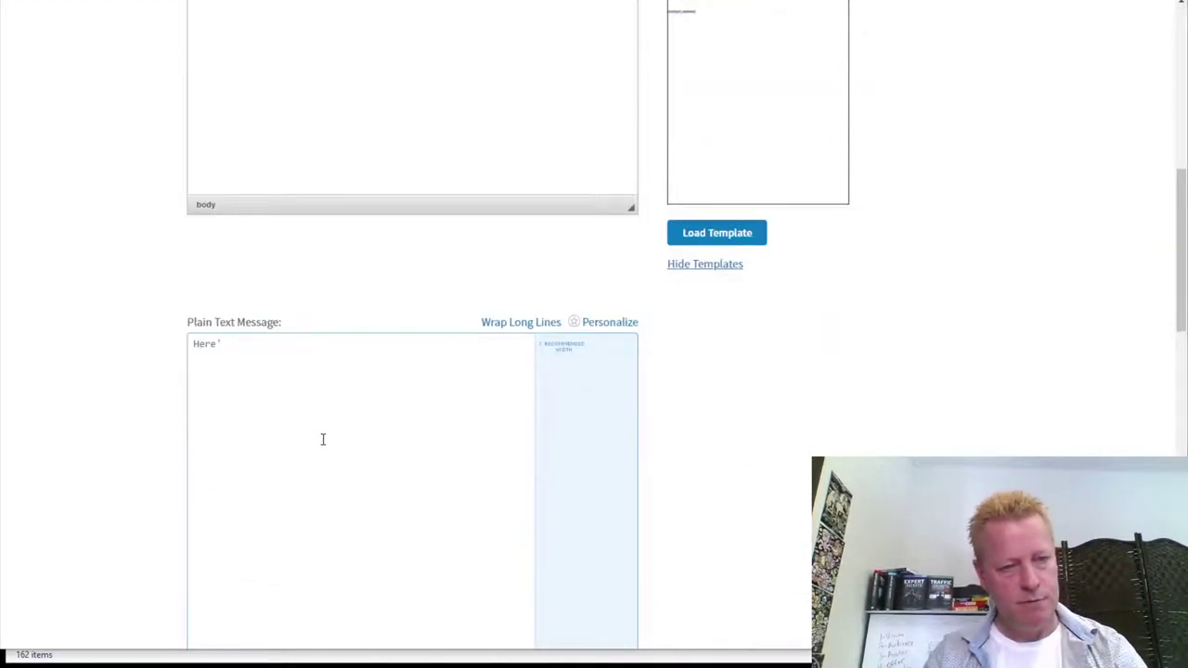
pyautogui.write('s ')
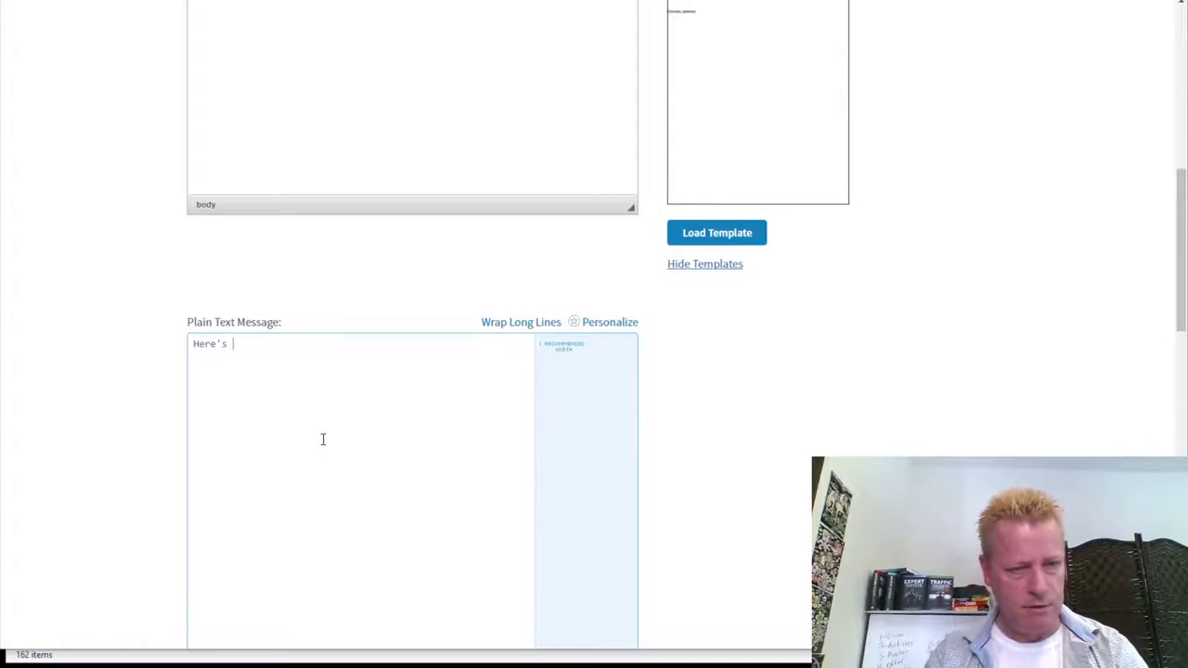
pyautogui.write('a ')
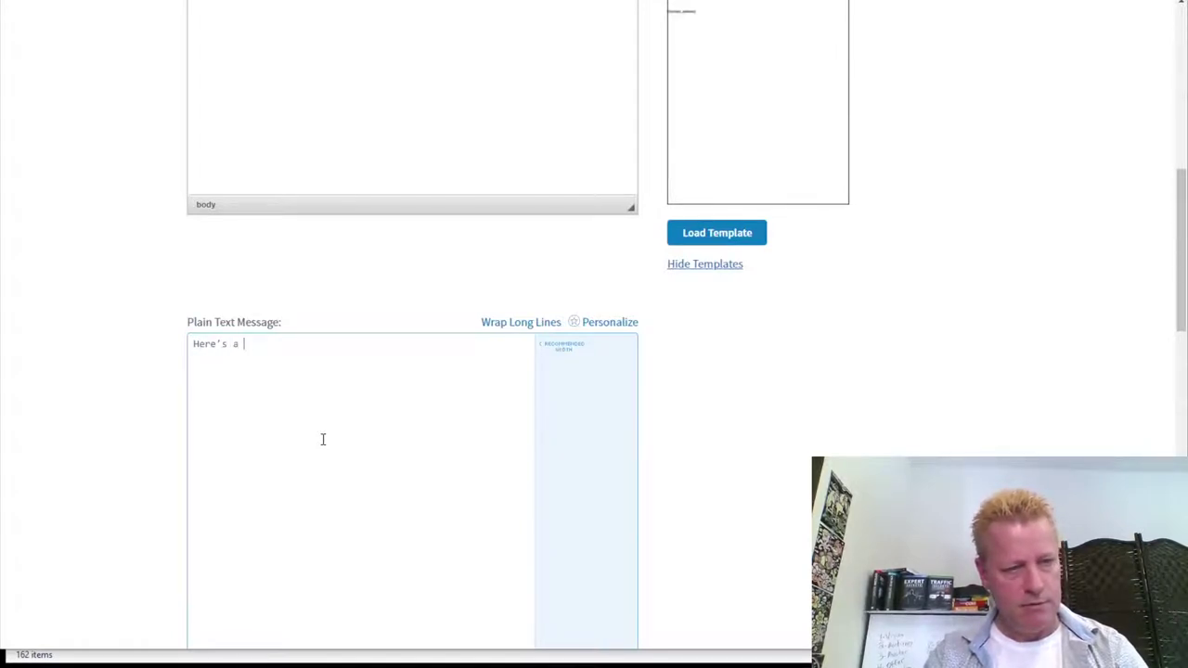
pyautogui.write('new epis')
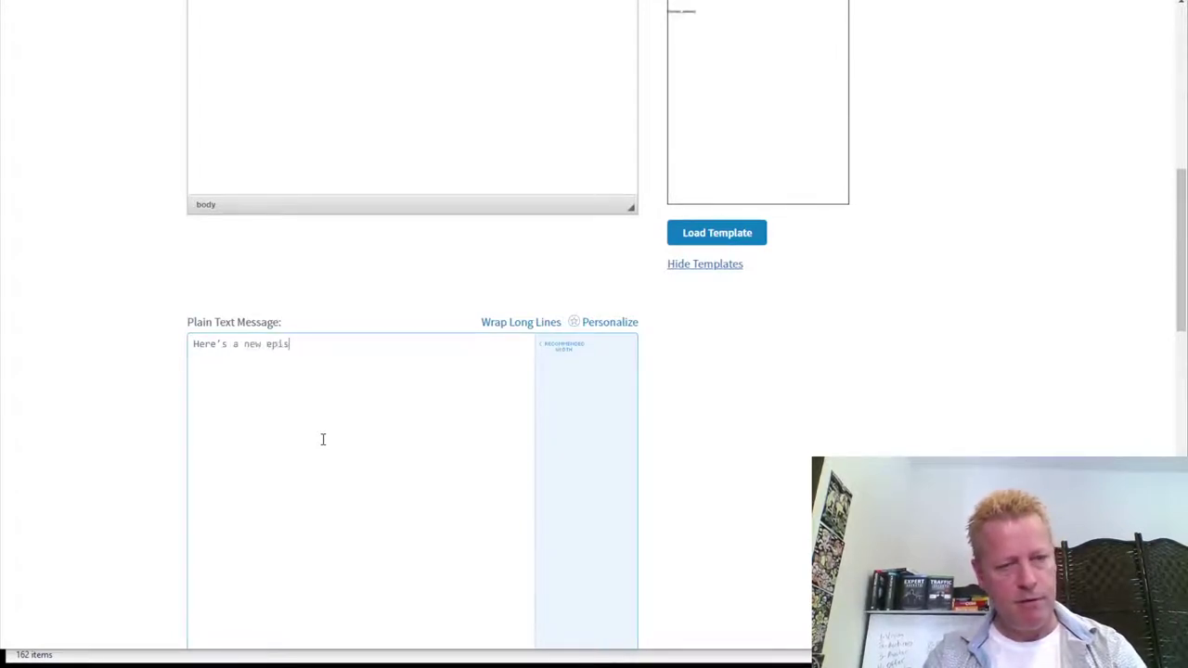
pyautogui.write('ode')
# - Set the send time to 6:00 PM Eastern and the frequency to when the number of new items is at least 1
pyautogui.scroll(-5, 323, 438)
pyautogui.scroll(-2, 377, 406)
pyautogui.click(314, 312)
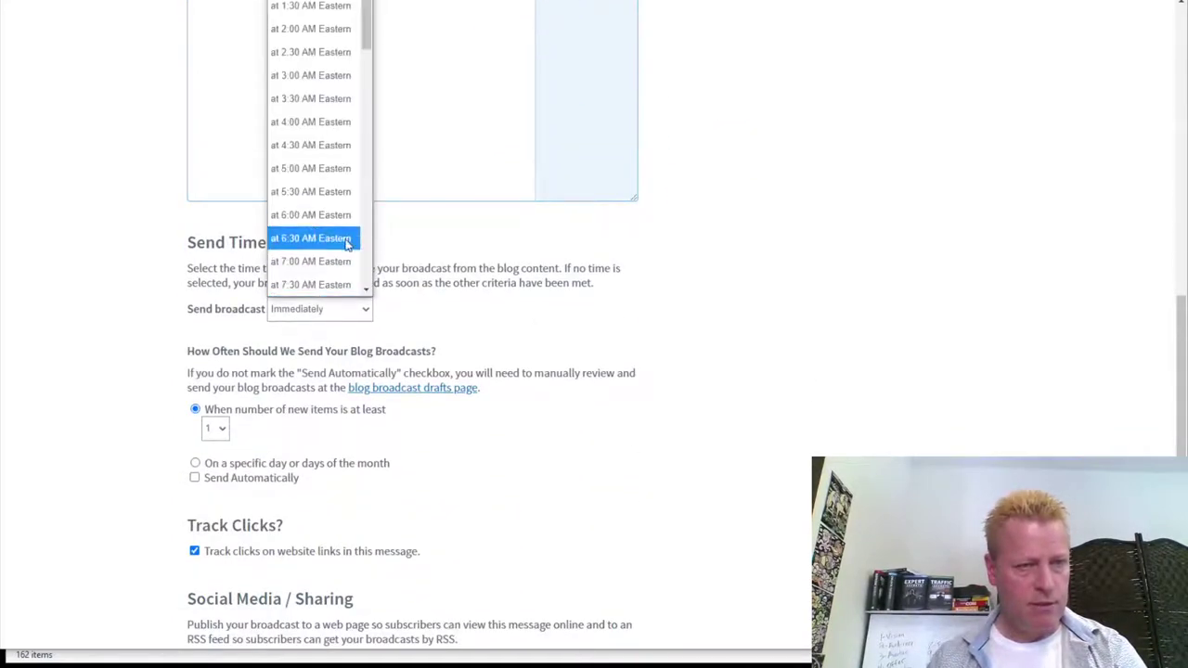
pyautogui.scroll(-8, 340, 233)
pyautogui.click(313, 196)
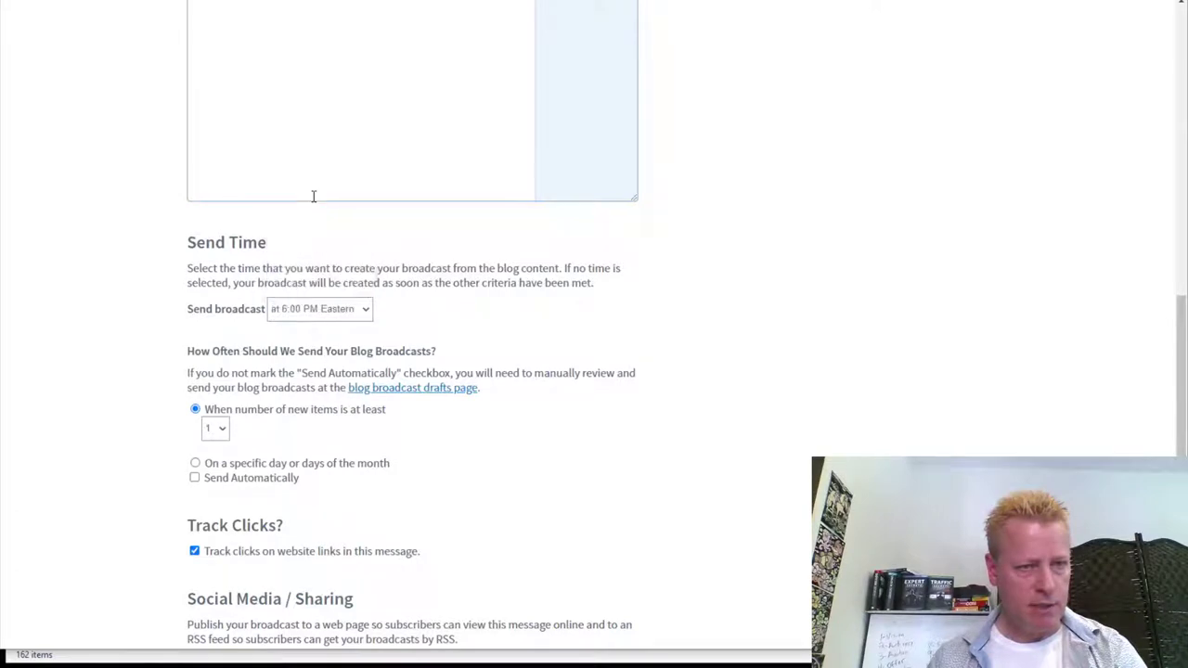
pyautogui.scroll(-3, 251, 453)
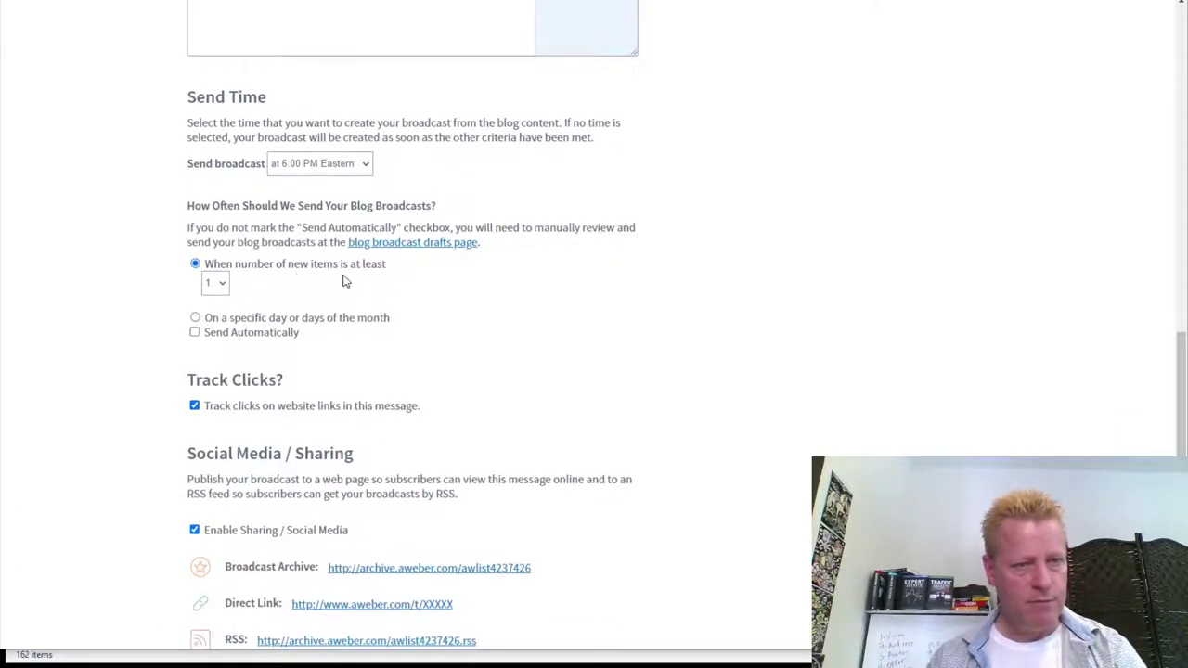
pyautogui.click(195, 319)
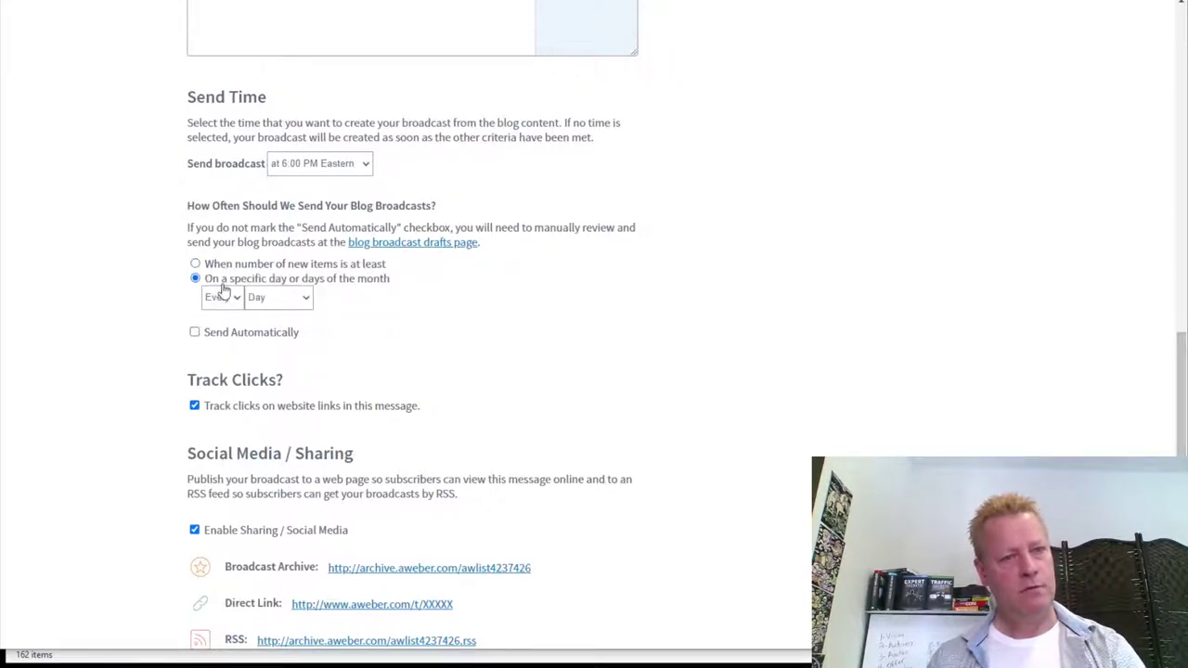
pyautogui.click(195, 264)
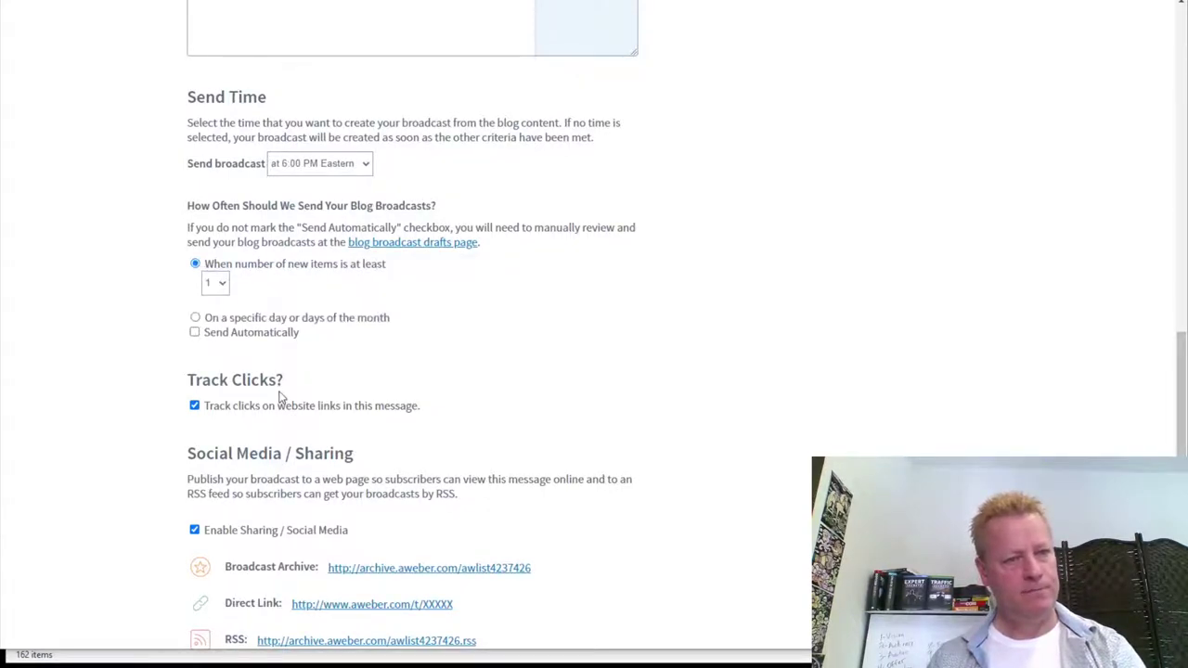
# - Keep click tracking on website links enabled and turn off the QuickStats email notification for this blog broadcast
pyautogui.scroll(-1, 282, 398)
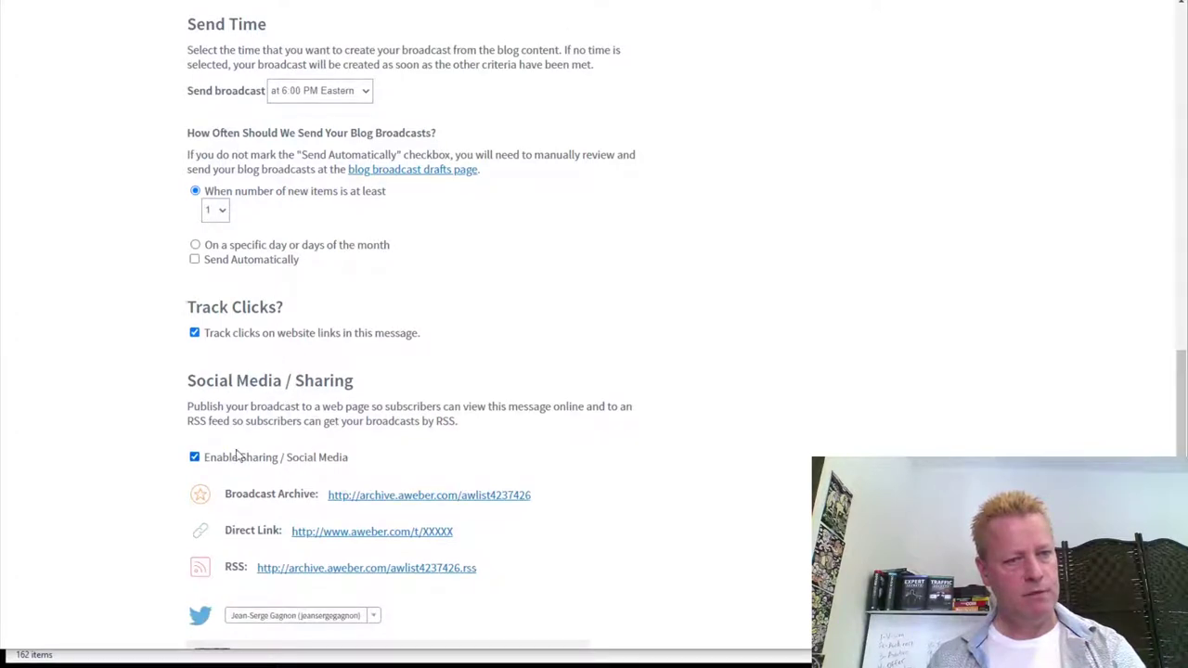
pyautogui.click(226, 337)
pyautogui.scroll(-4, 310, 406)
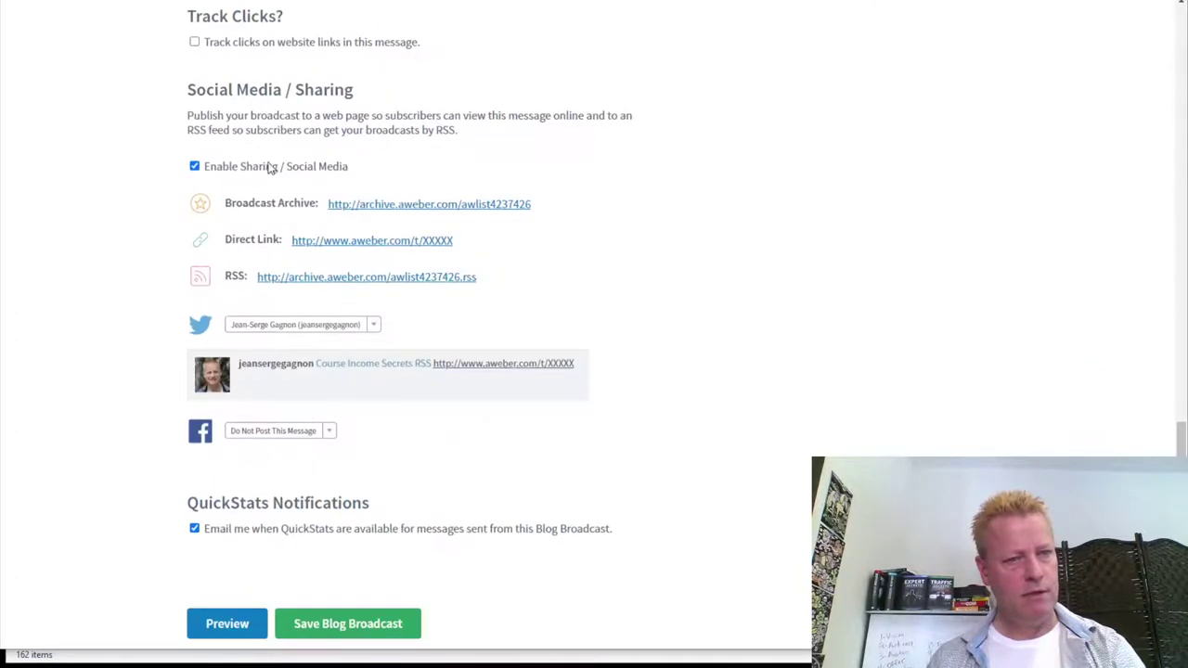
pyautogui.click(259, 43)
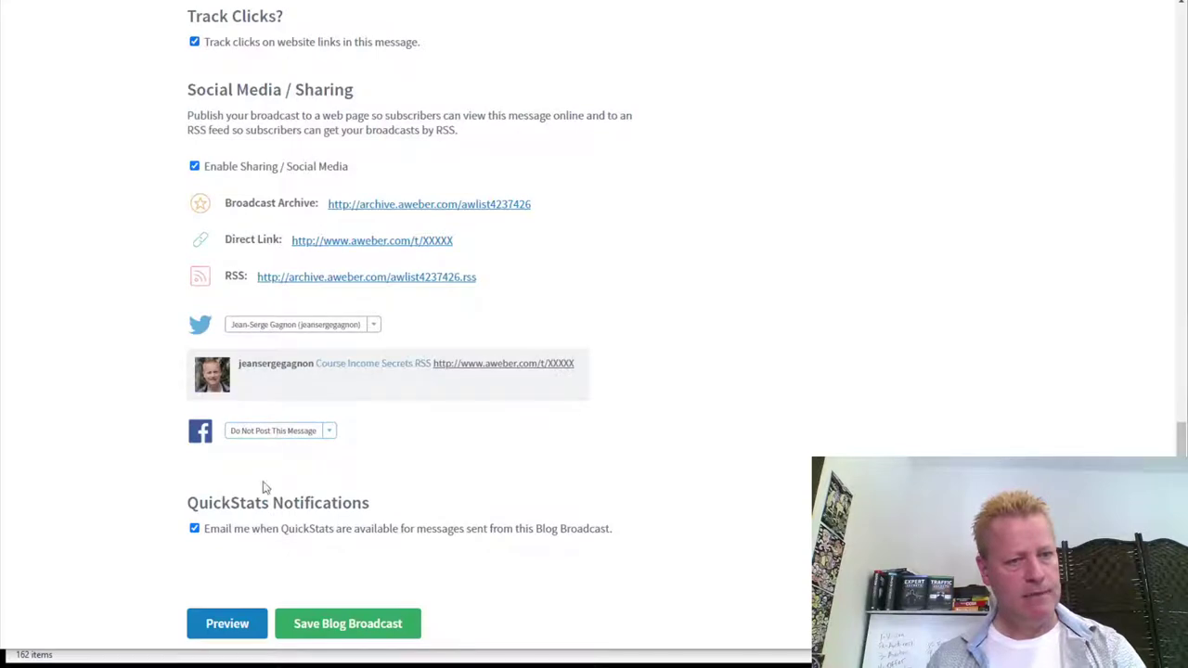
pyautogui.moveTo(209, 543); pyautogui.dragTo(219, 531)
pyautogui.click(255, 537)
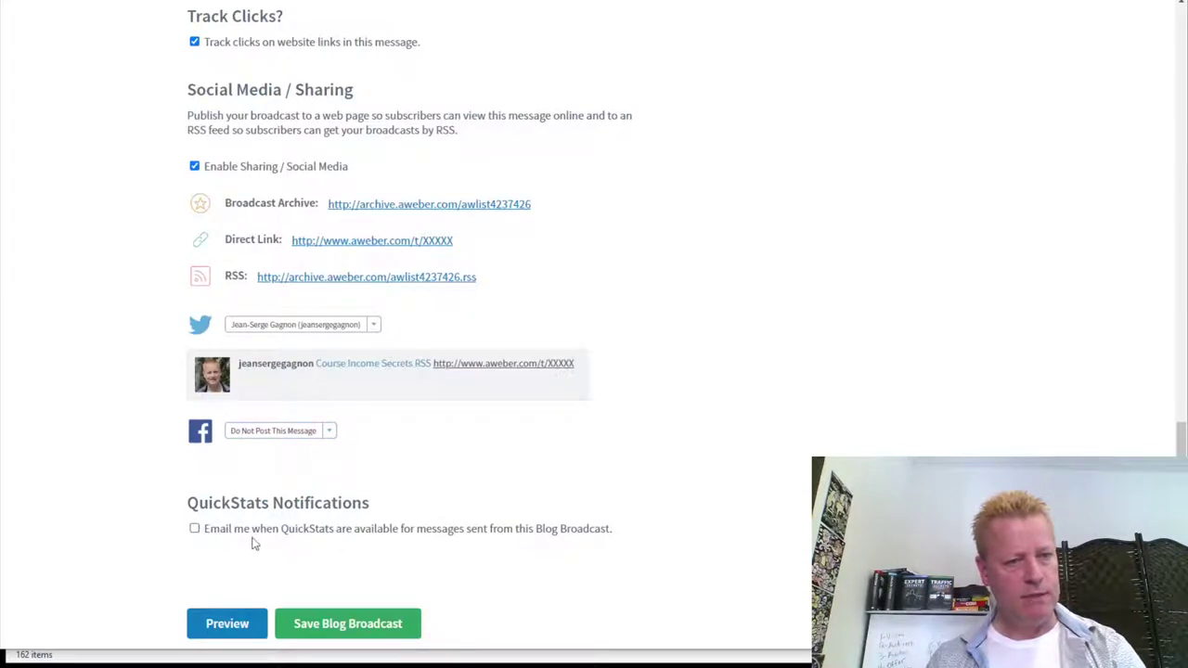
pyautogui.scroll(3, 469, 551)
pyautogui.scroll(-3, 528, 541)
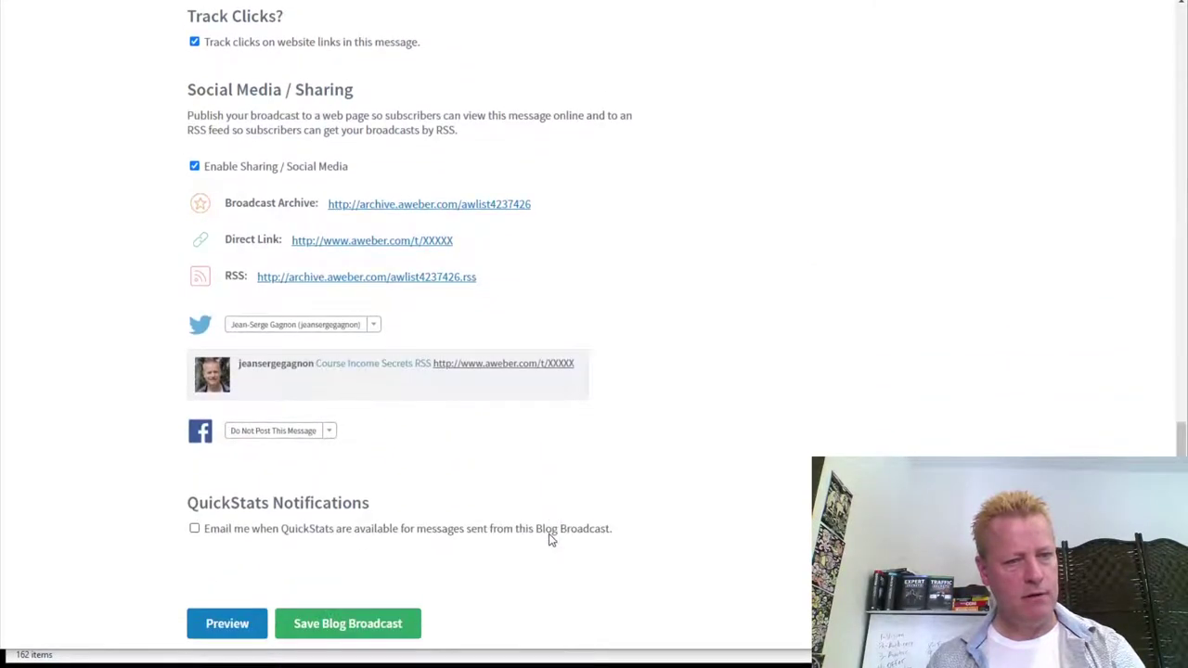
# - Choose the Course Income Secrets page for sharing the broadcast on Facebook
pyautogui.click(313, 432)
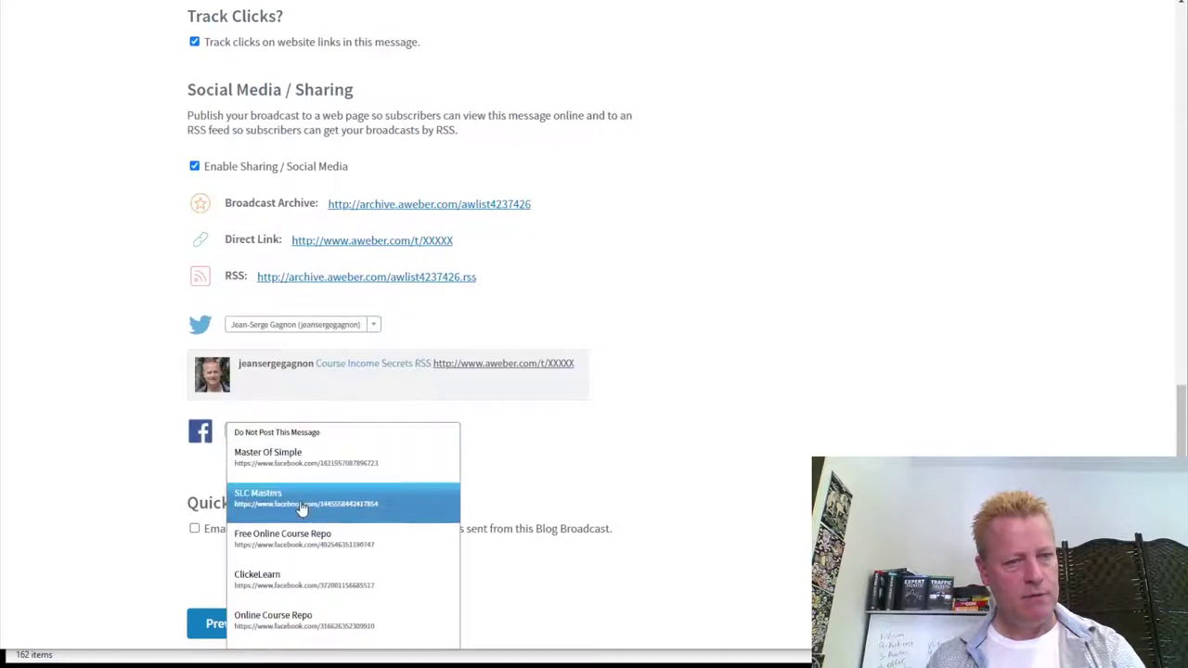
pyautogui.scroll(-1, 302, 509)
pyautogui.scroll(-2, 302, 509)
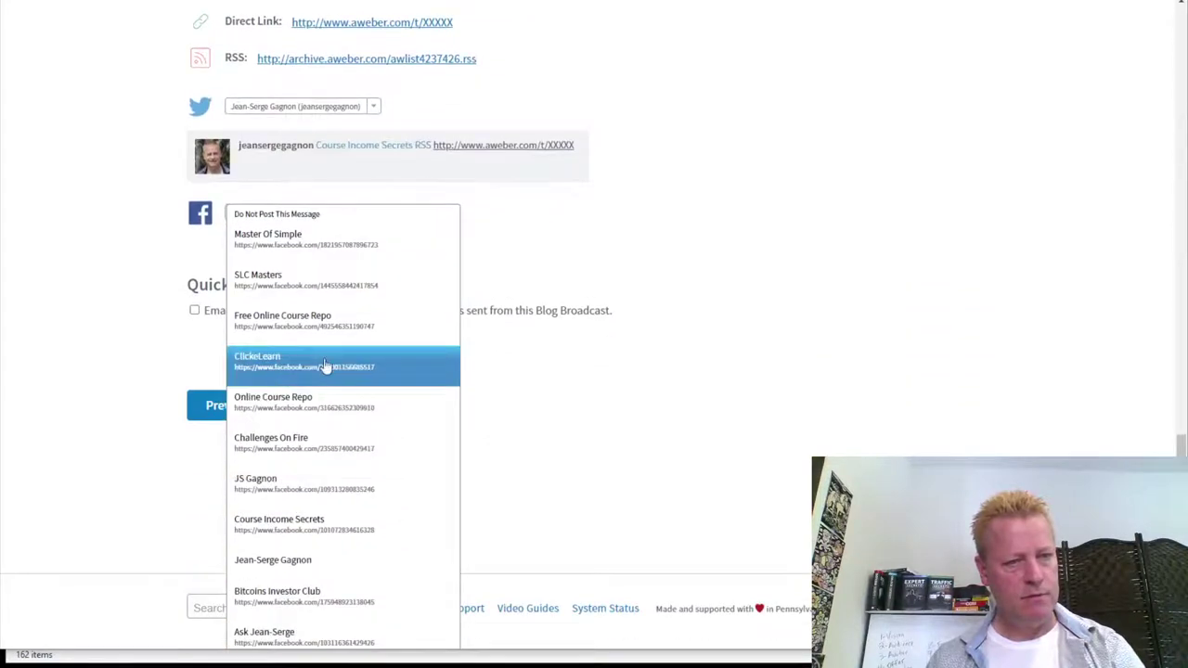
pyautogui.scroll(-3, 314, 598)
pyautogui.click(307, 313)
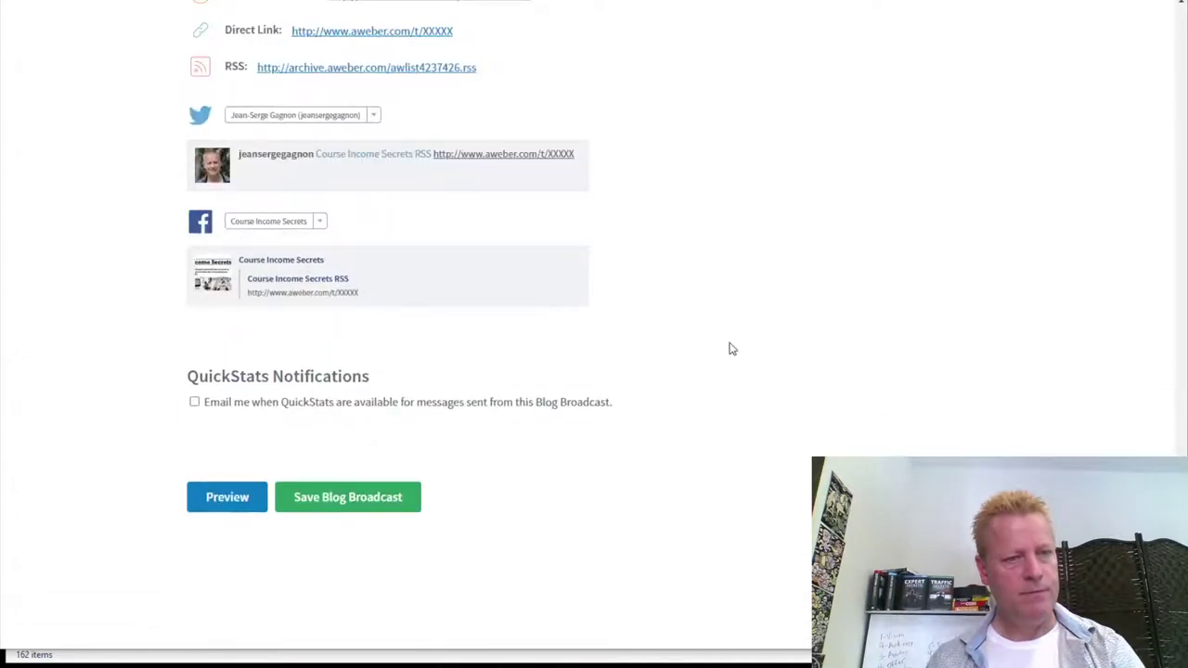
pyautogui.scroll(3, 777, 374)
pyautogui.scroll(-3, 777, 374)
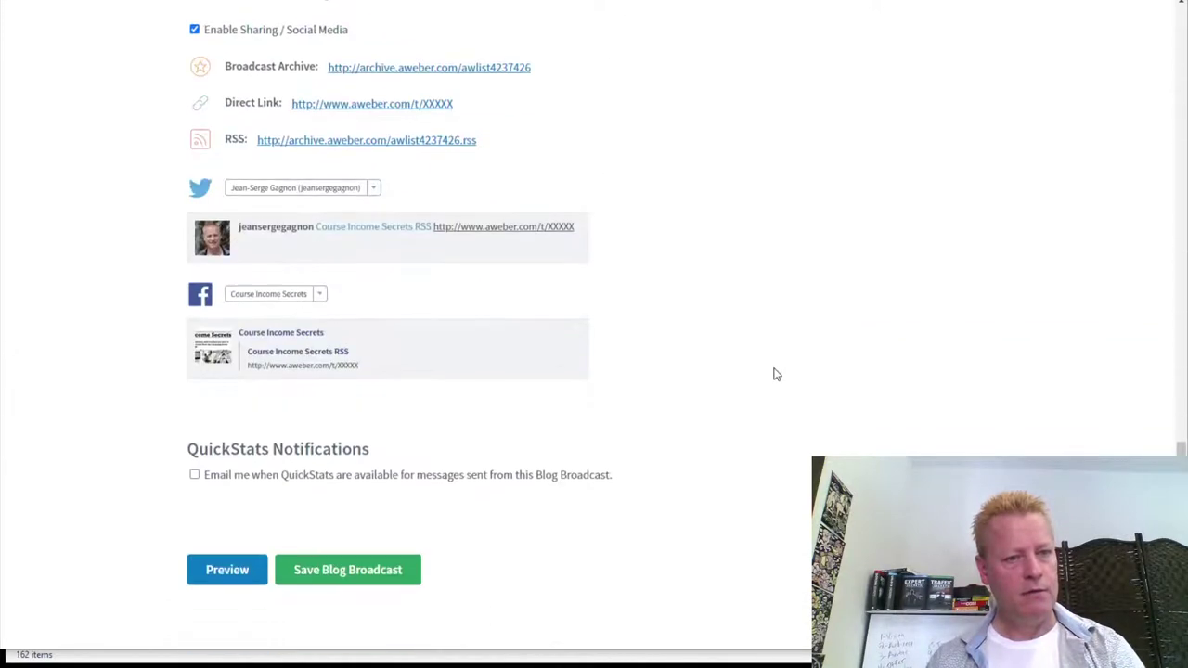
# - Preview the blog broadcast and save it
pyautogui.click(228, 575)
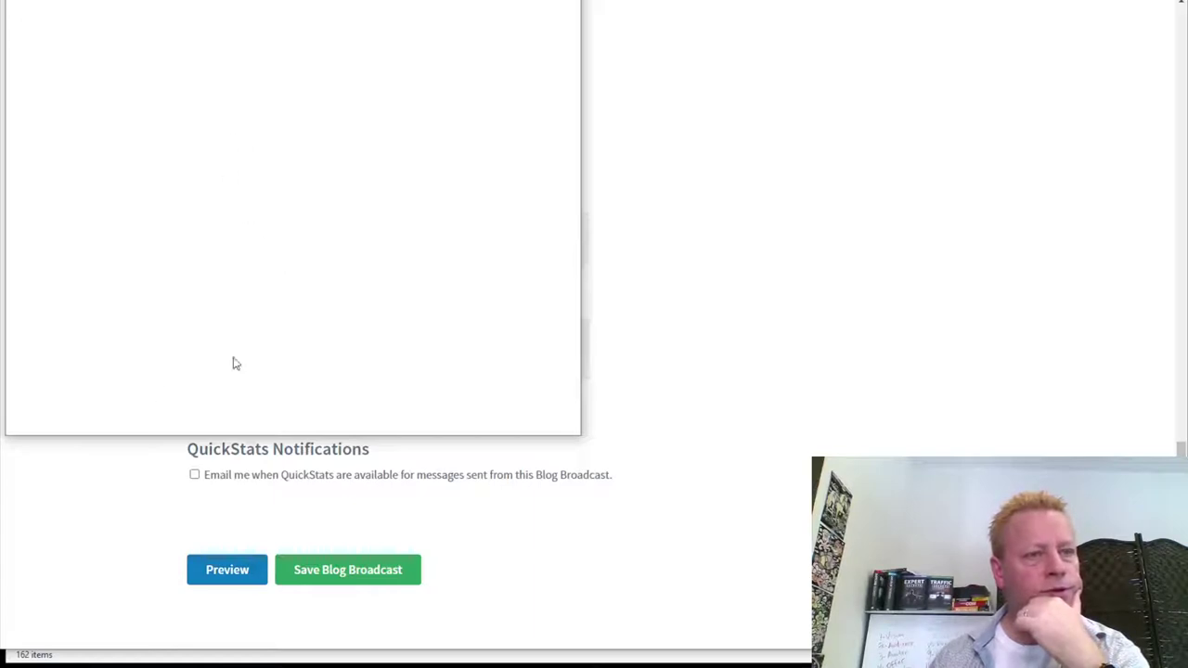
pyautogui.click(347, 572)
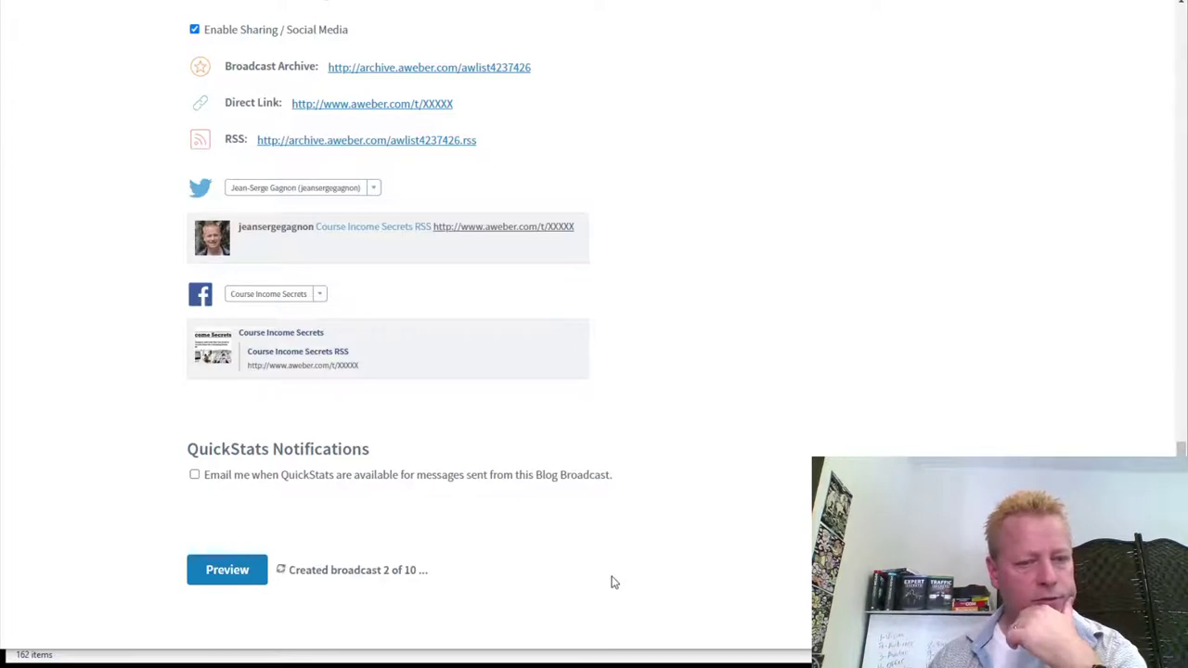
pyautogui.scroll(-3, 714, 554)
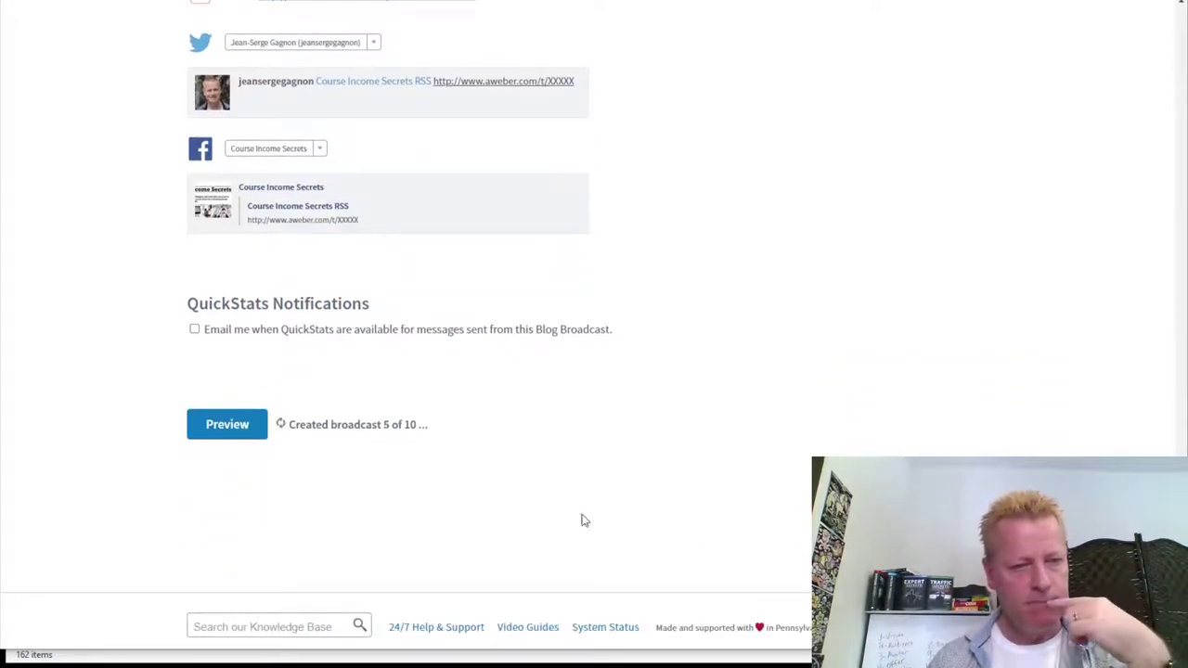
pyautogui.scroll(4, 665, 493)
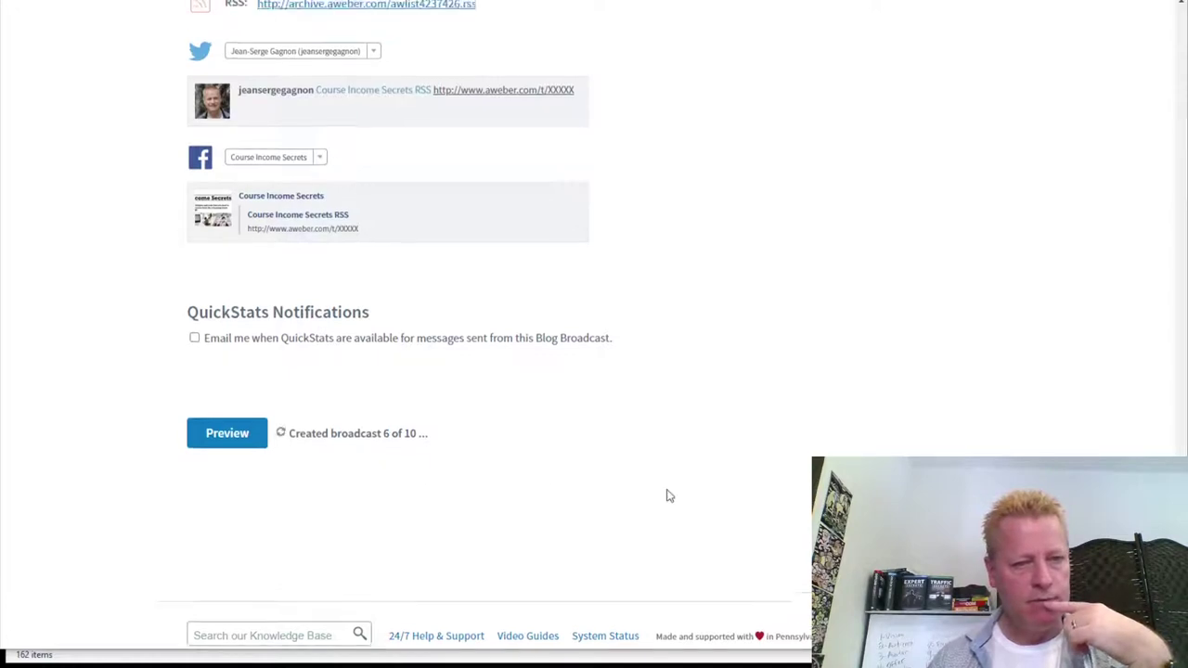
pyautogui.scroll(6, 668, 492)
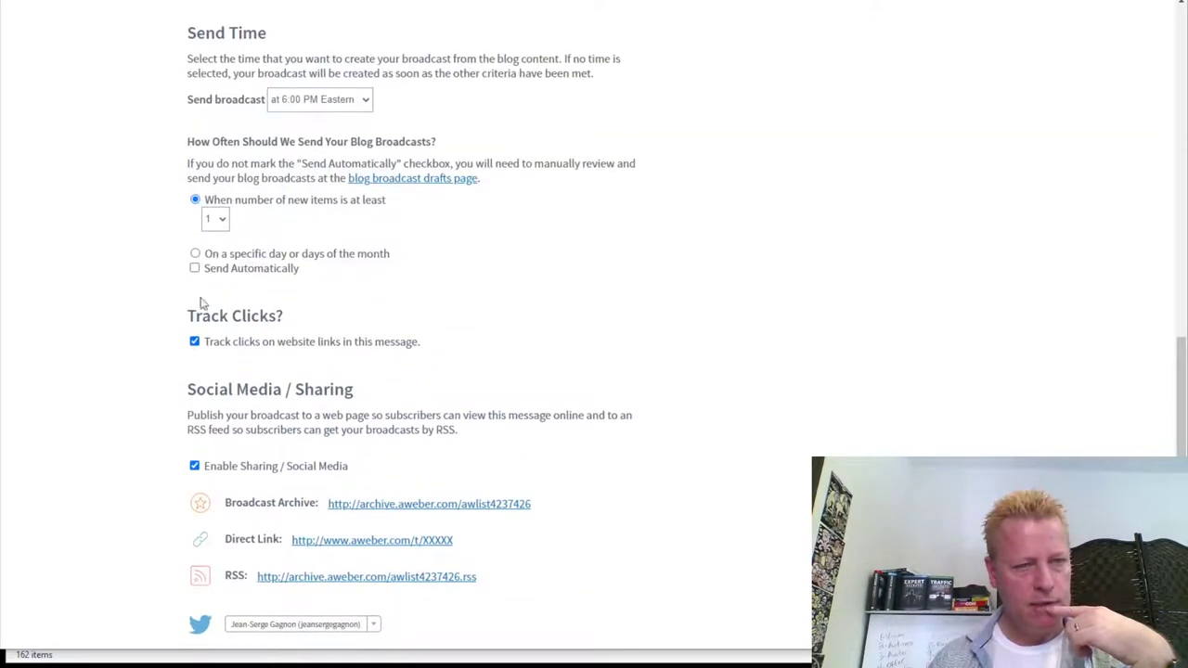
pyautogui.scroll(-2, 675, 446)
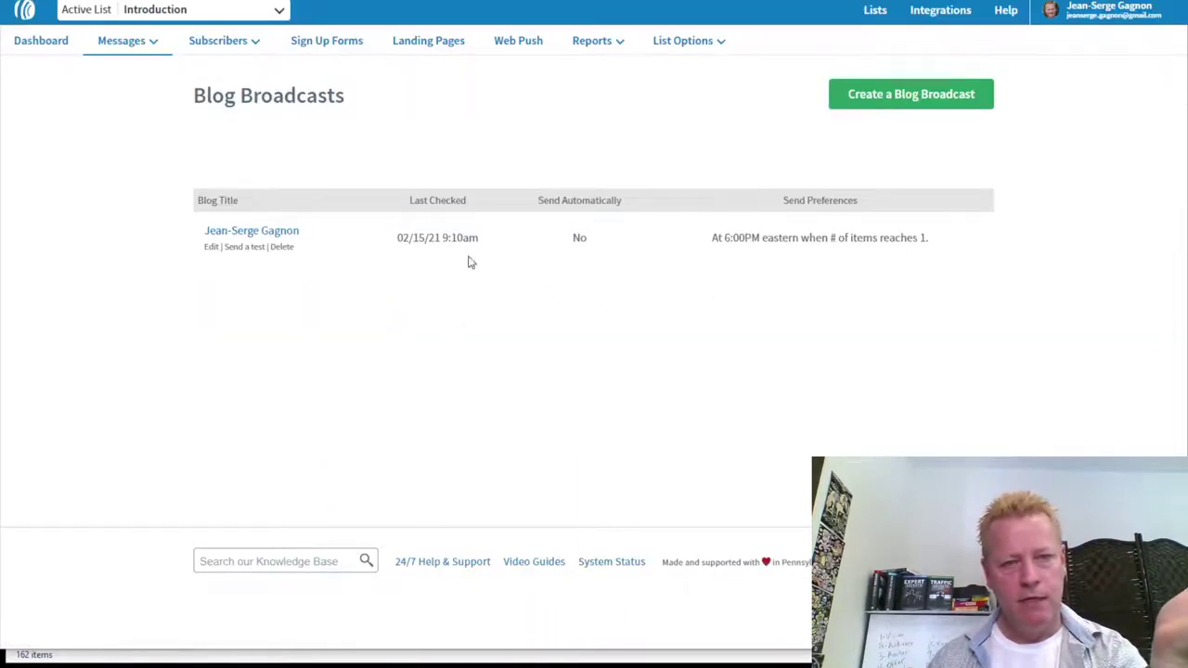
# - Send a test message of the saved blog broadcast to the prefilled email address, and close the test dialog
pyautogui.click(240, 248)
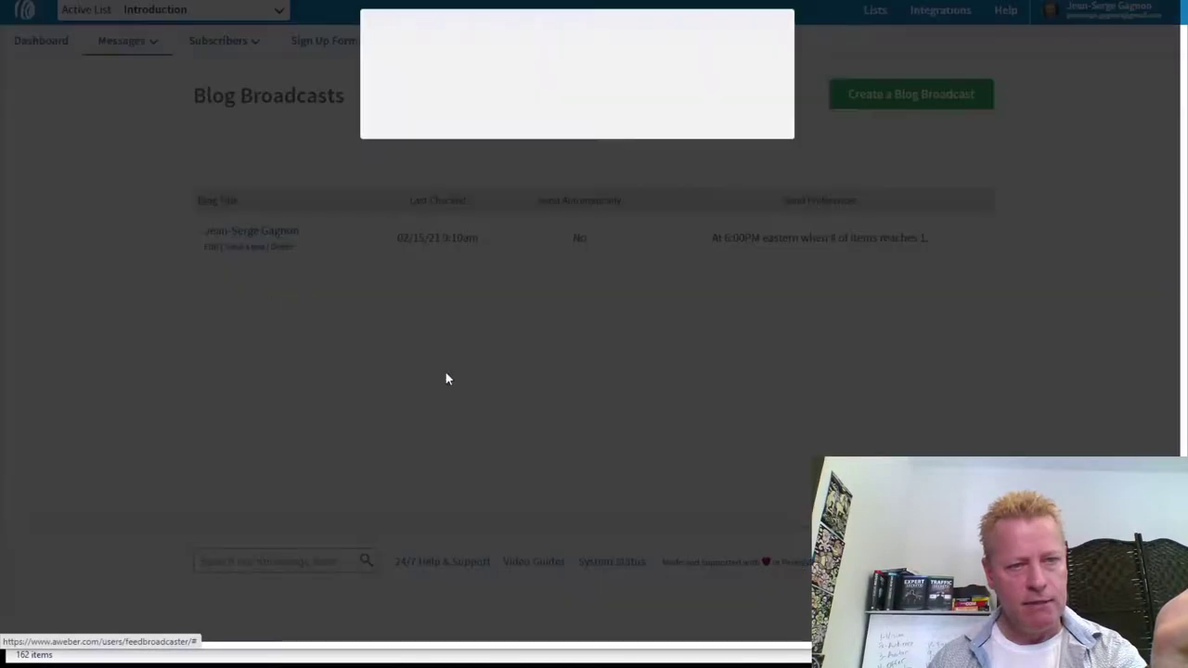
pyautogui.click(430, 216)
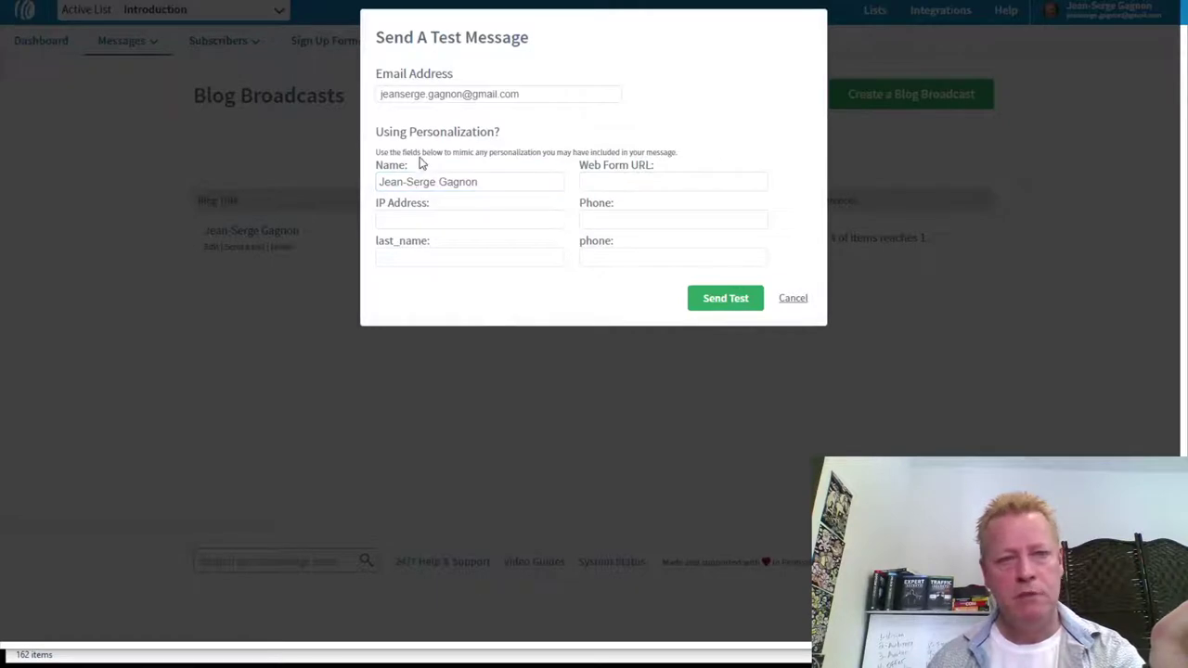
pyautogui.click(730, 301)
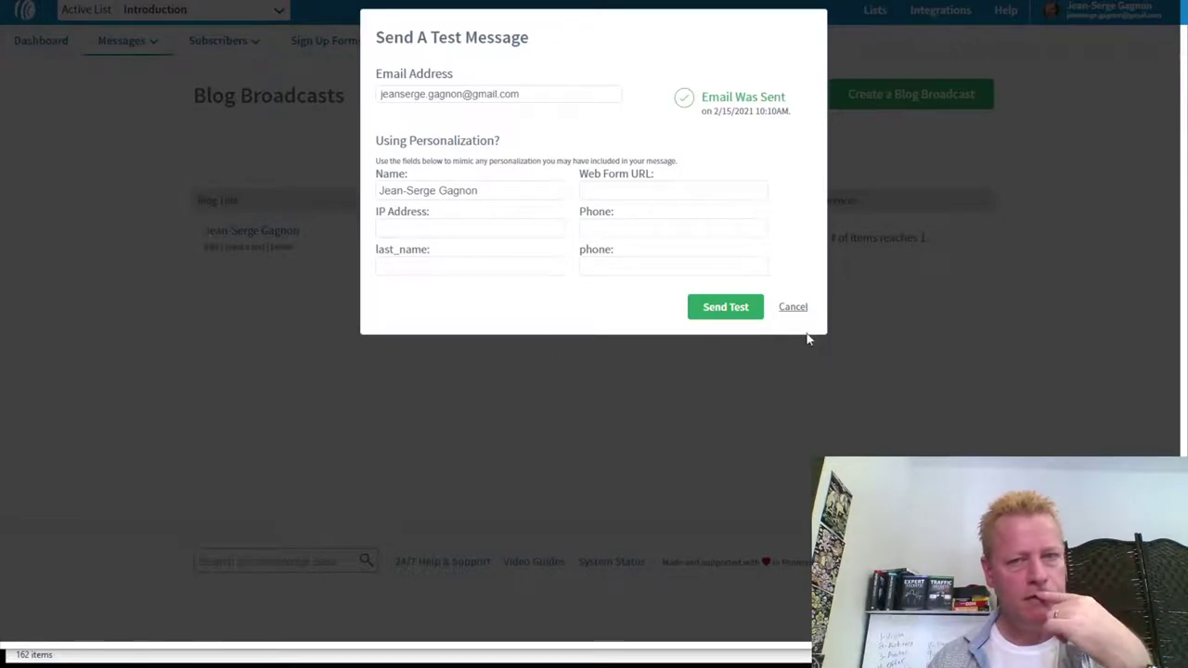
pyautogui.moveTo(718, 98); pyautogui.dragTo(800, 104)
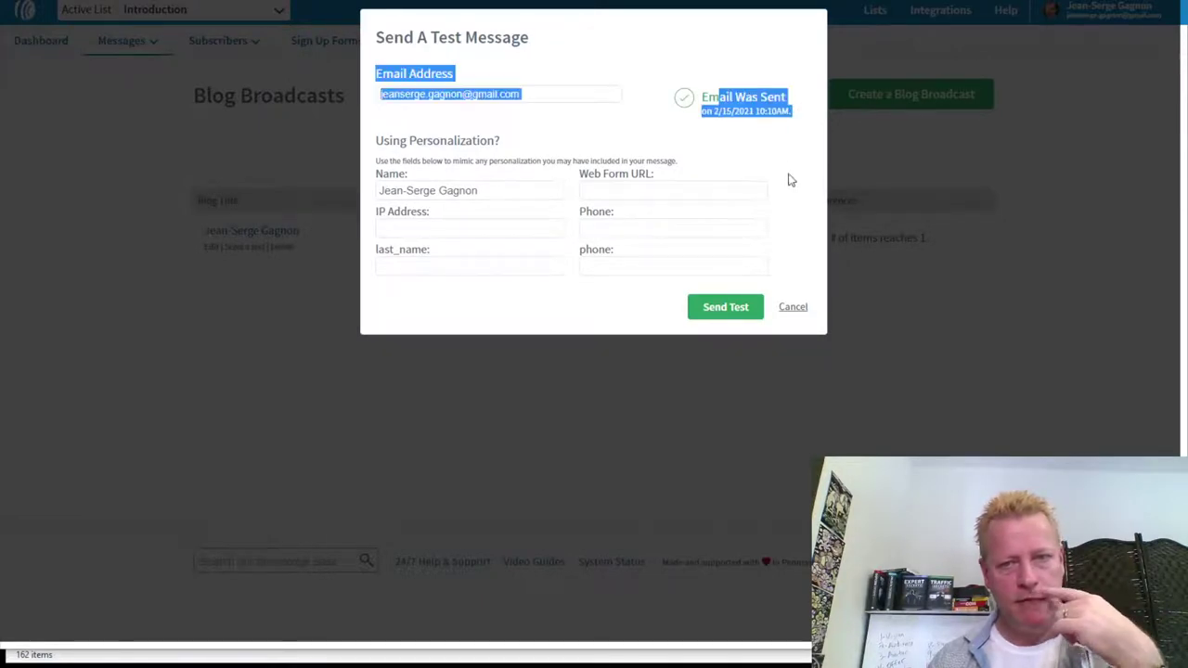
pyautogui.click(768, 133)
pyautogui.click(794, 308)
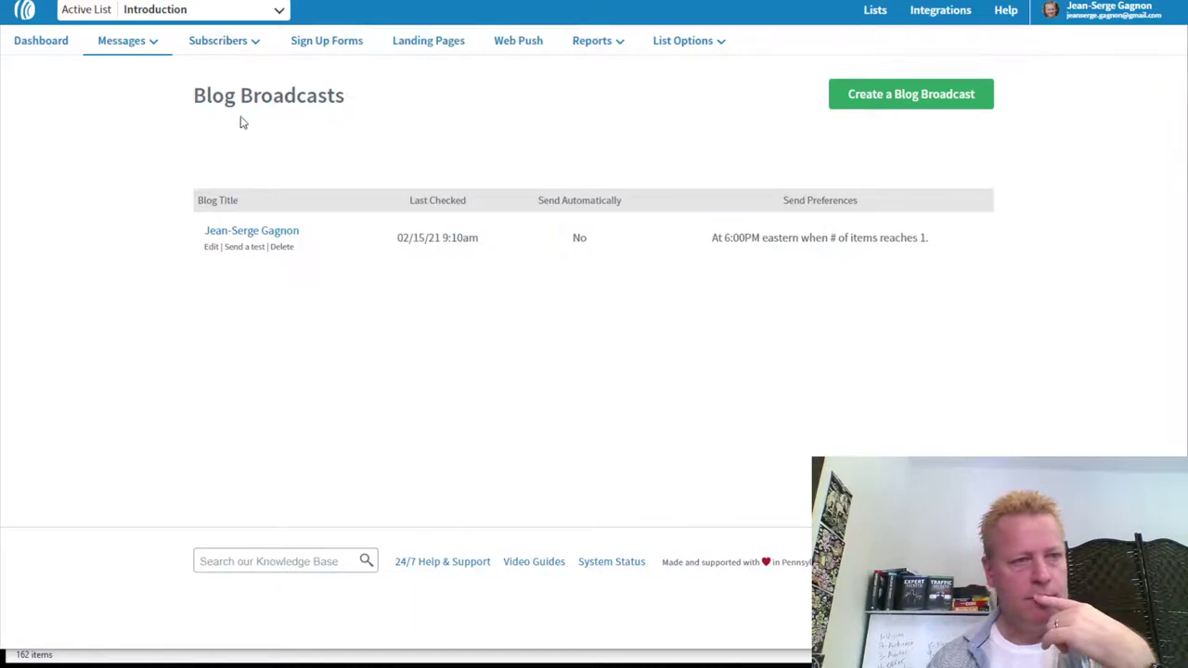
# - Switch to Gmail, refresh the inbox and open the test email "Course Income Secrets RSS"
pyautogui.hotkey('ctrl', 'Tab')
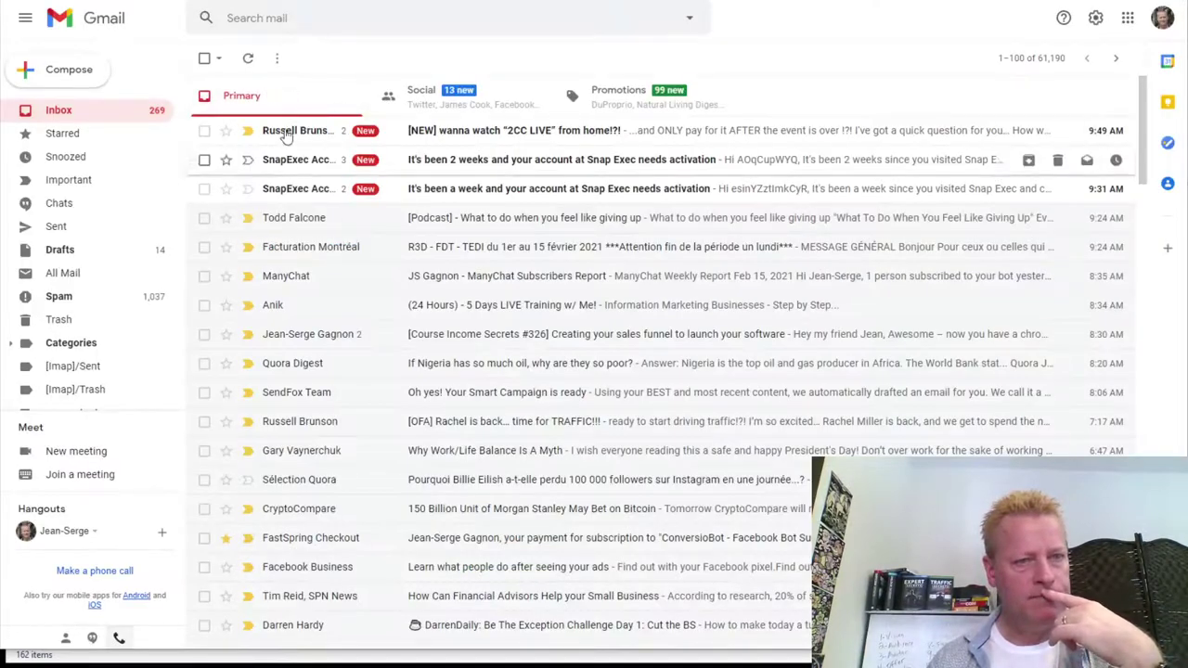
pyautogui.click(248, 57)
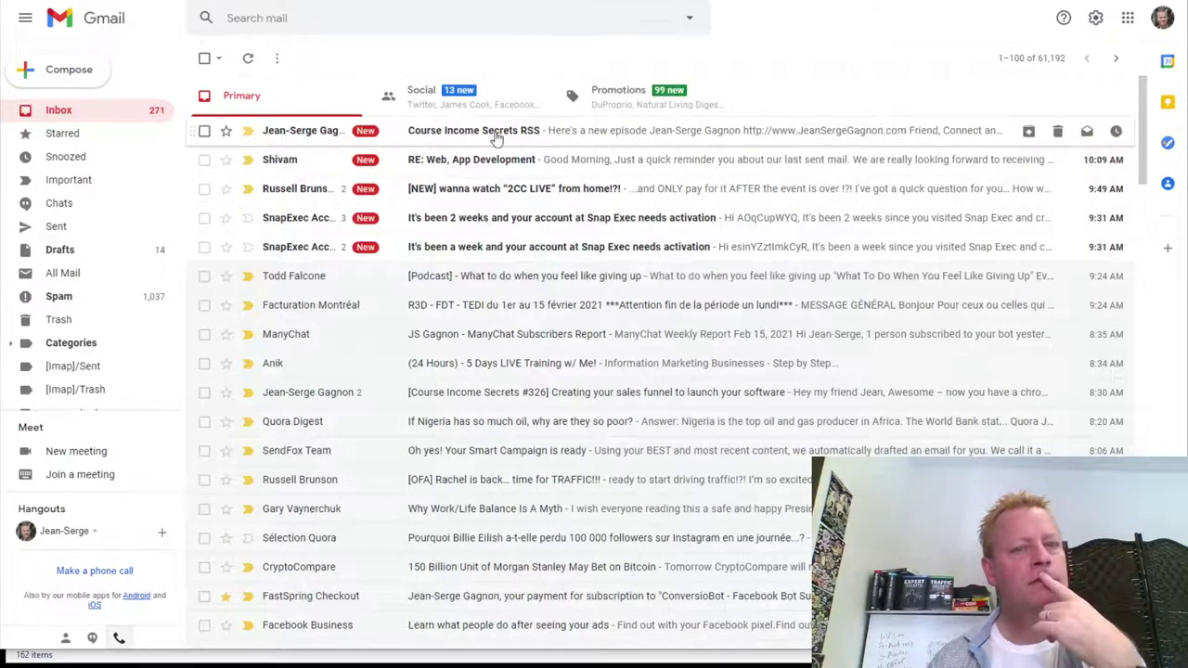
pyautogui.click(581, 141)
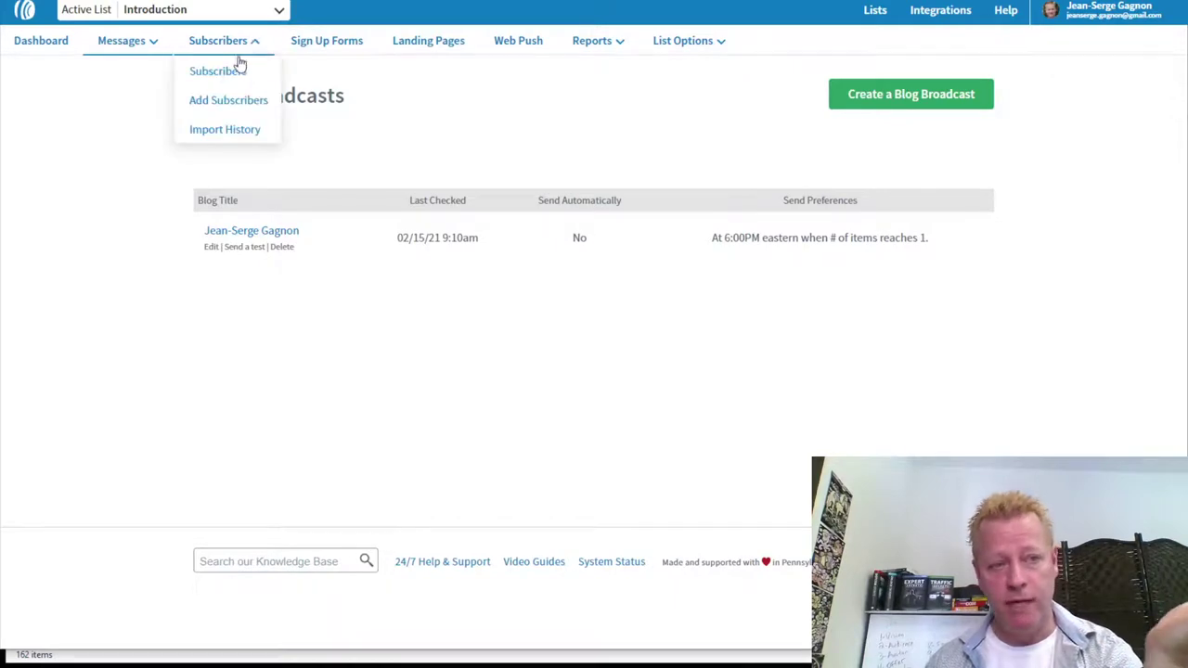
# - Switch the active list to Simple Online Strategies
pyautogui.click(160, 22)
pyautogui.scroll(-10, 156, 223)
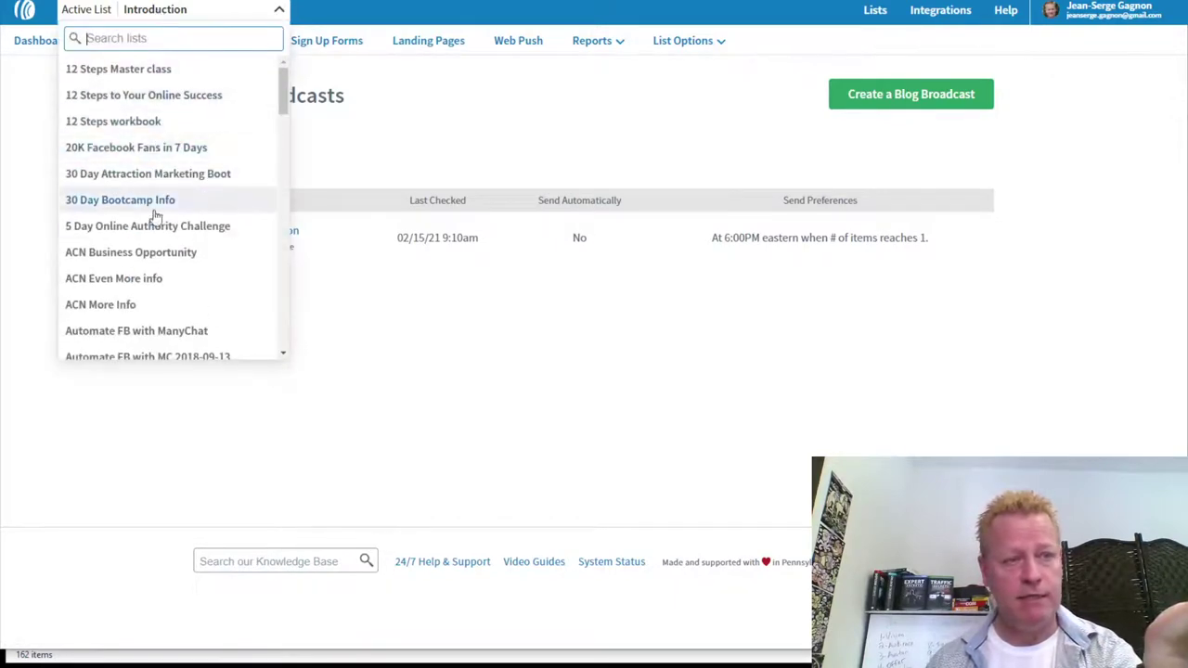
pyautogui.scroll(-15, 156, 225)
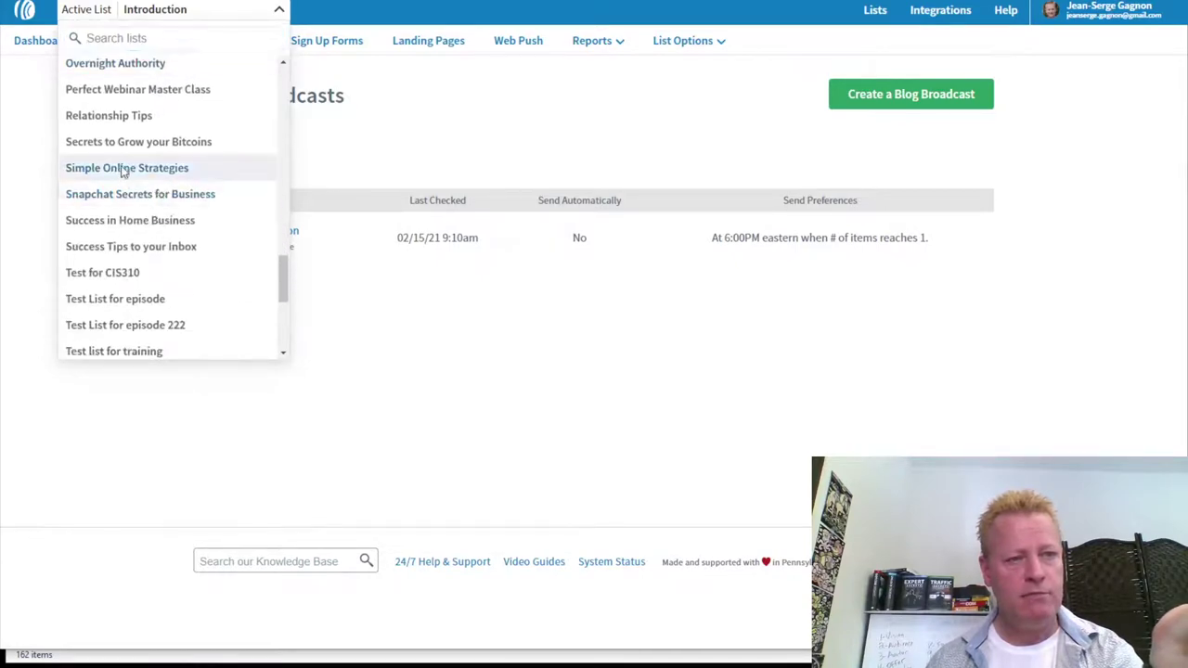
pyautogui.click(121, 168)
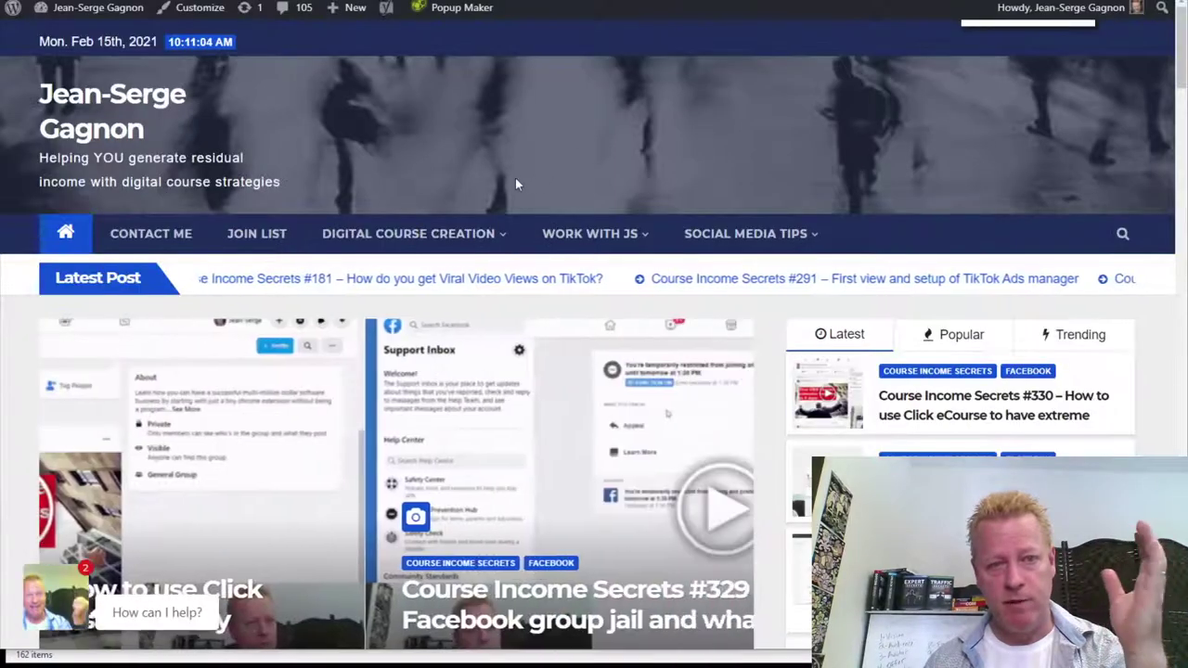
# - On the WordPress blog, find and open the post "Course Income Secrets #327 – Connecting your funnel, autoresponder and payment gateway"
pyautogui.scroll(-15, 520, 232)
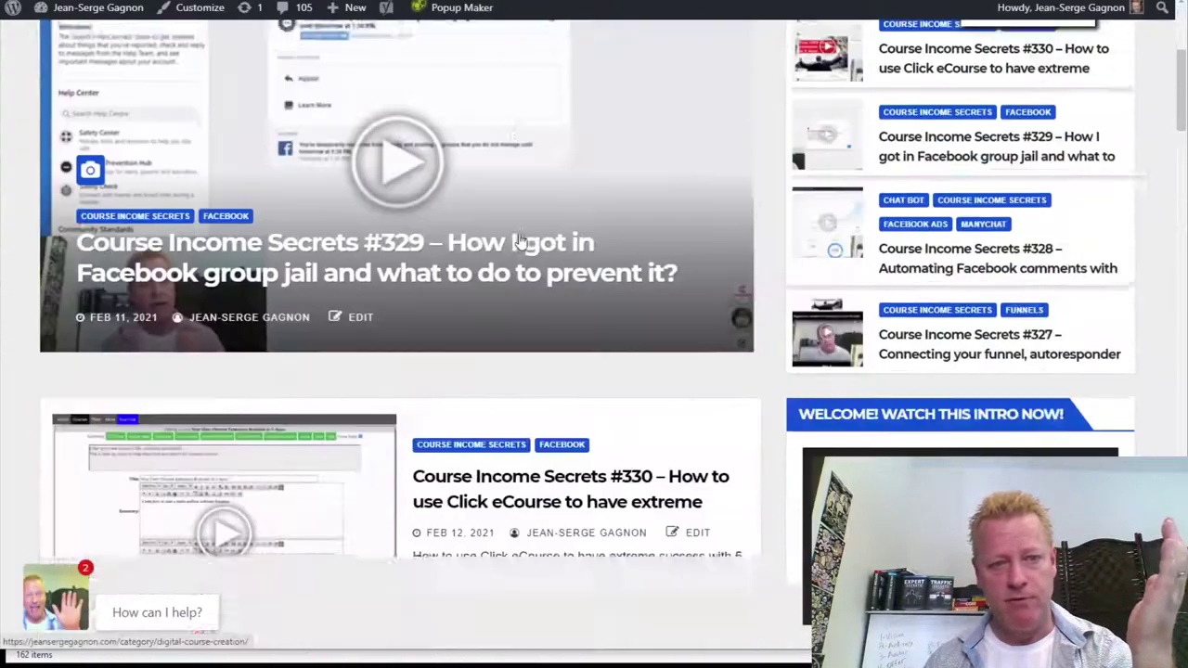
pyautogui.scroll(-8, 520, 241)
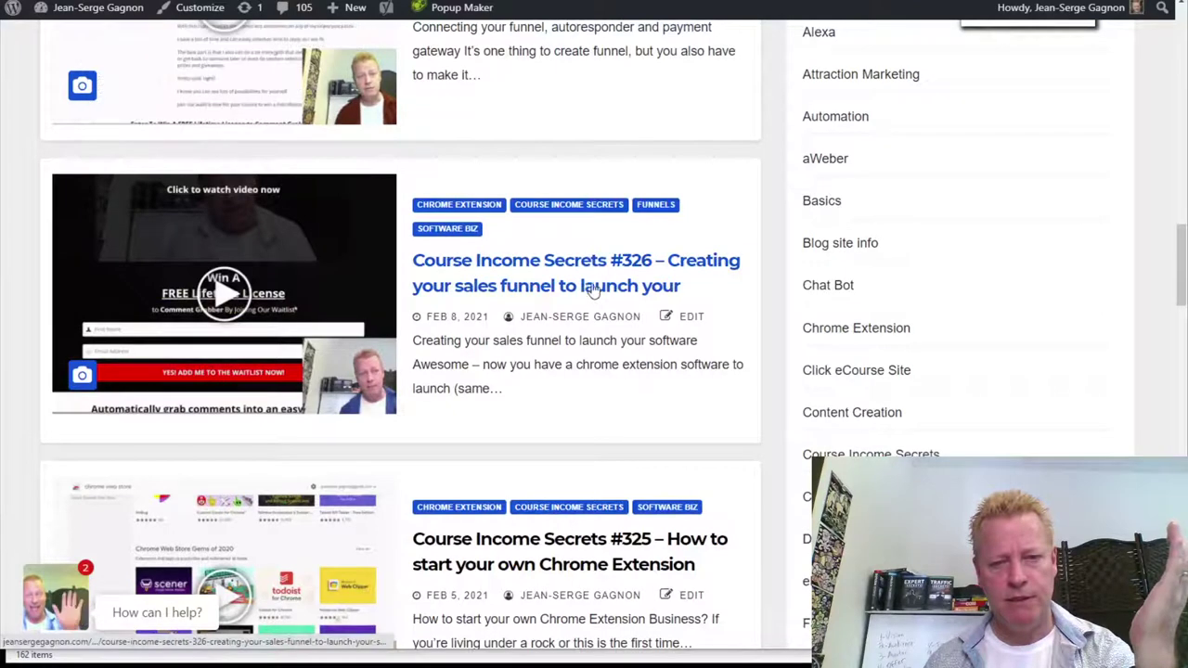
pyautogui.scroll(1, 611, 286)
pyautogui.scroll(3, 594, 242)
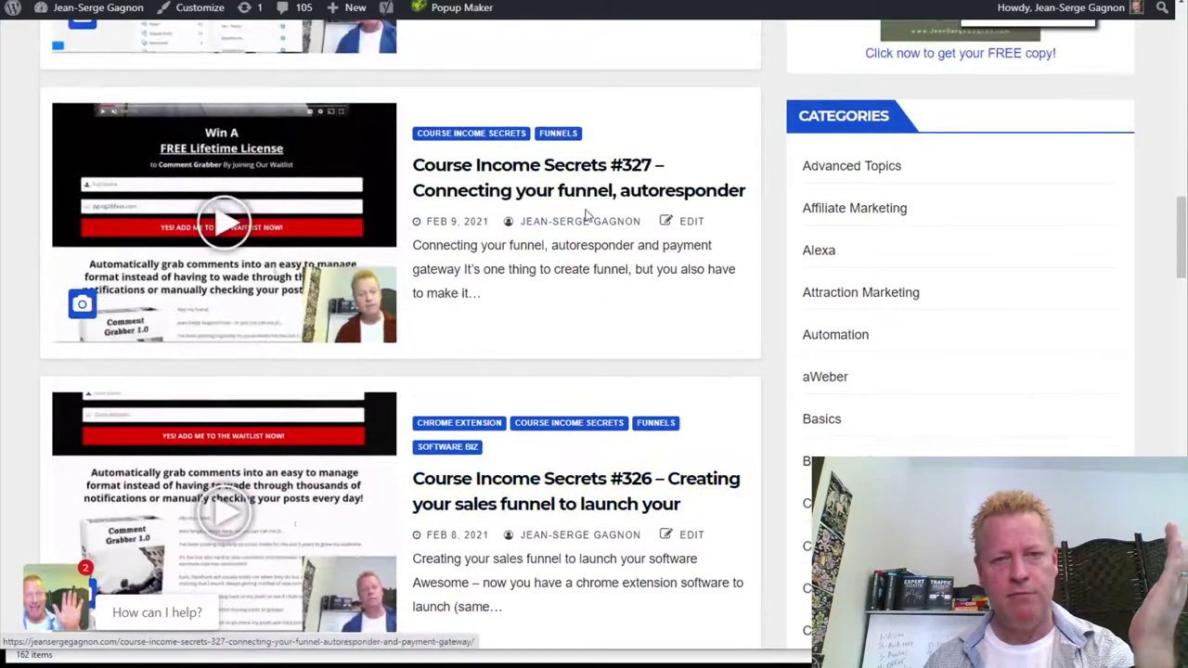
pyautogui.scroll(1, 556, 269)
pyautogui.click(543, 271)
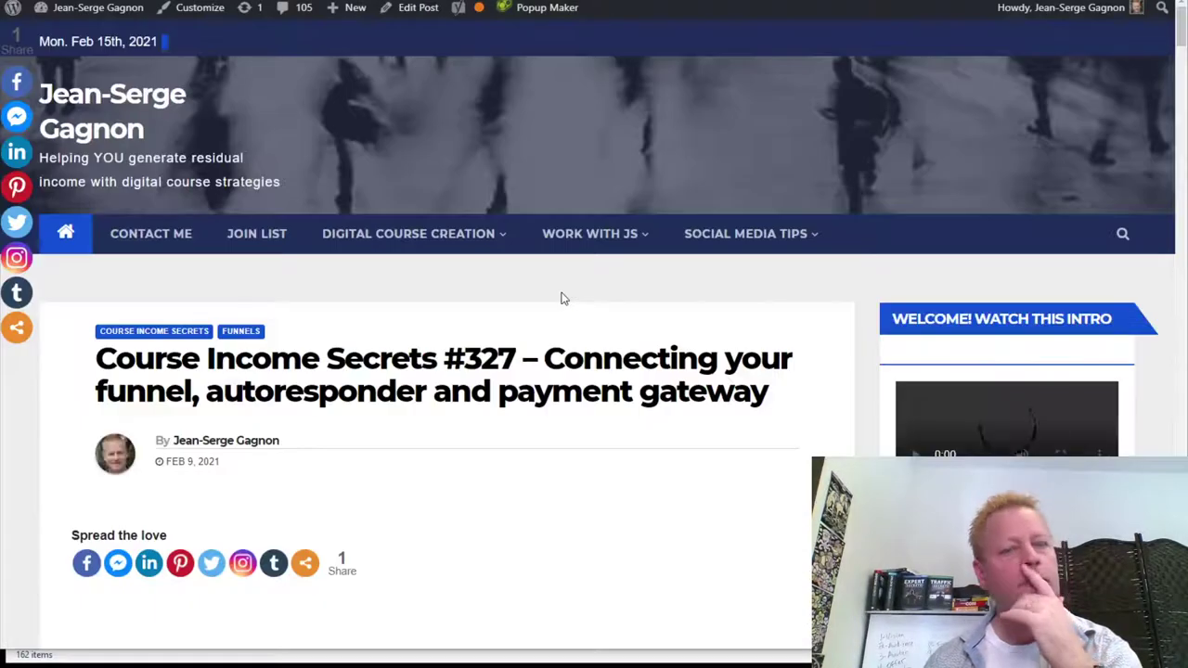
# - Read through the post from the introduction to the aWeber and Click Funnels integration, and clear the text selection and pop-up
pyautogui.scroll(-3, 551, 287)
pyautogui.scroll(-5, 474, 305)
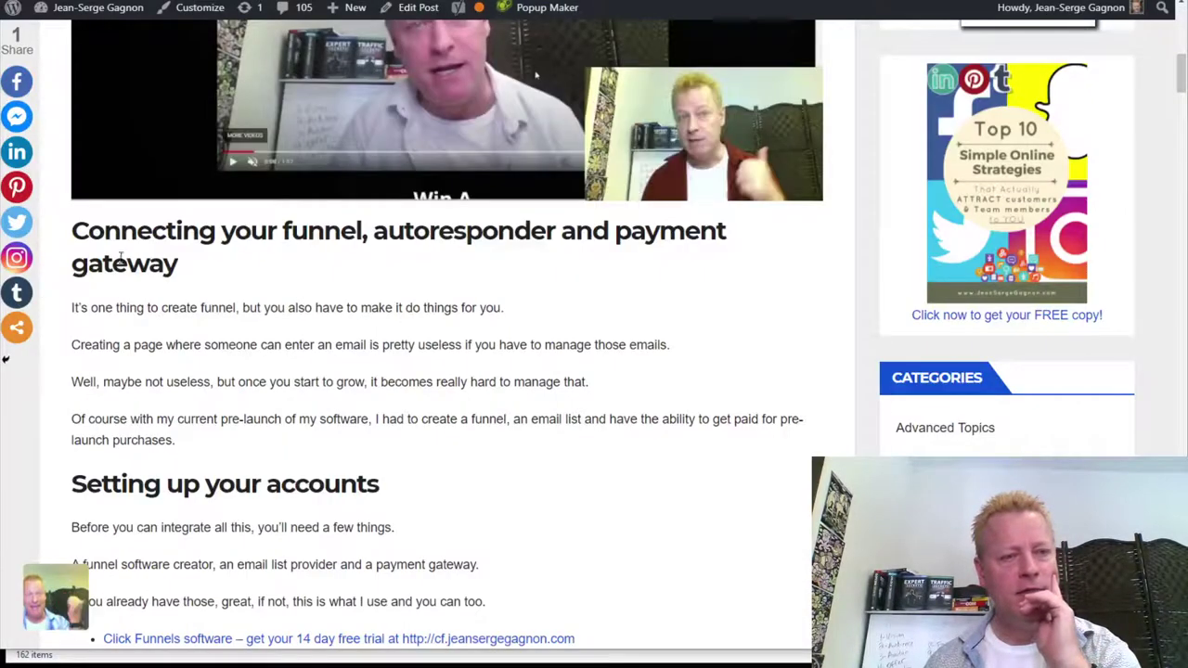
pyautogui.moveTo(103, 232); pyautogui.dragTo(139, 344)
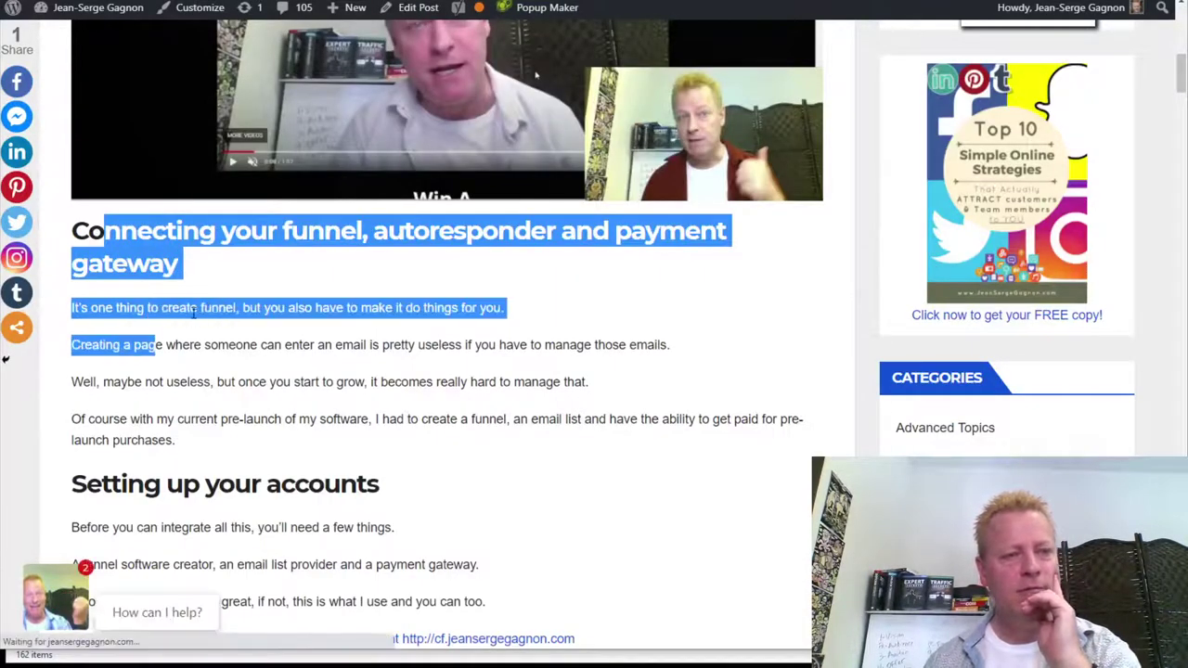
pyautogui.click(265, 305)
pyautogui.scroll(-3, 279, 306)
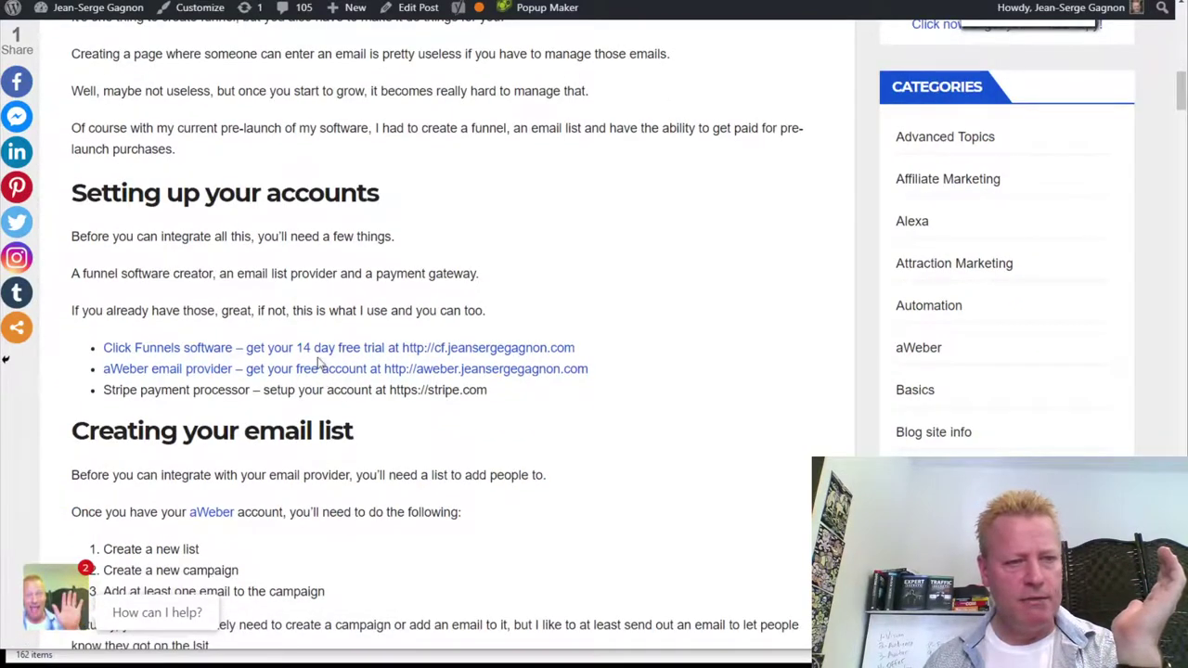
pyautogui.scroll(-3, 318, 362)
pyautogui.moveTo(145, 318); pyautogui.dragTo(336, 496)
pyautogui.scroll(-8, 371, 352)
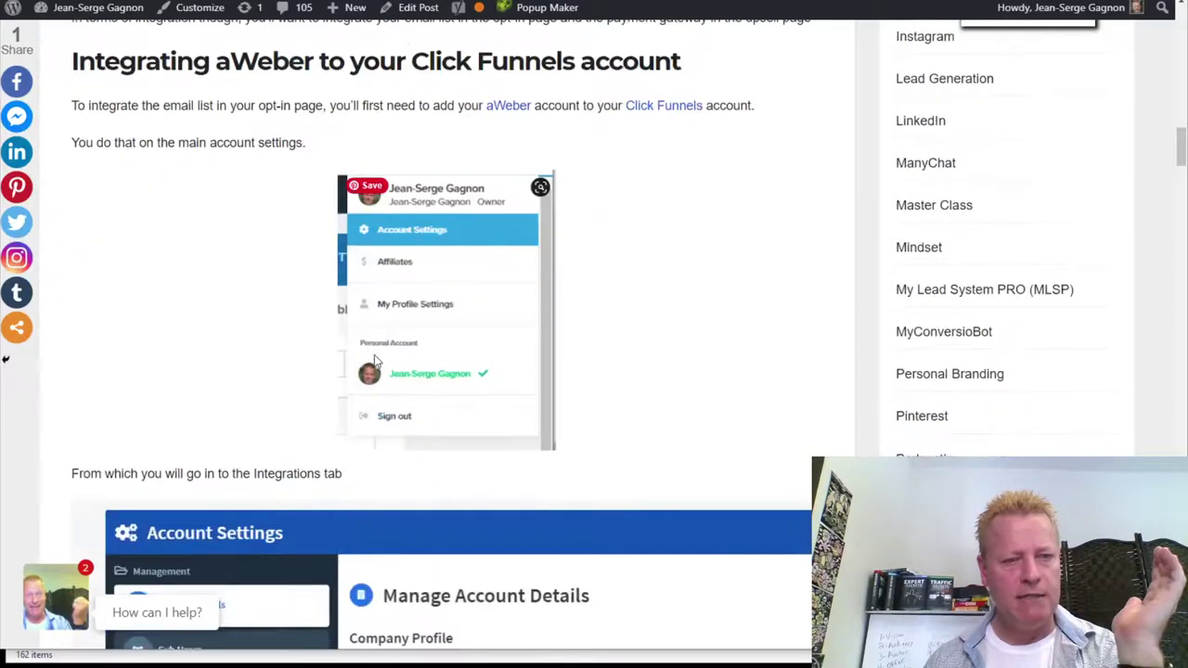
pyautogui.scroll(-15, 374, 361)
pyautogui.scroll(-5, 387, 365)
pyautogui.scroll(18, 385, 357)
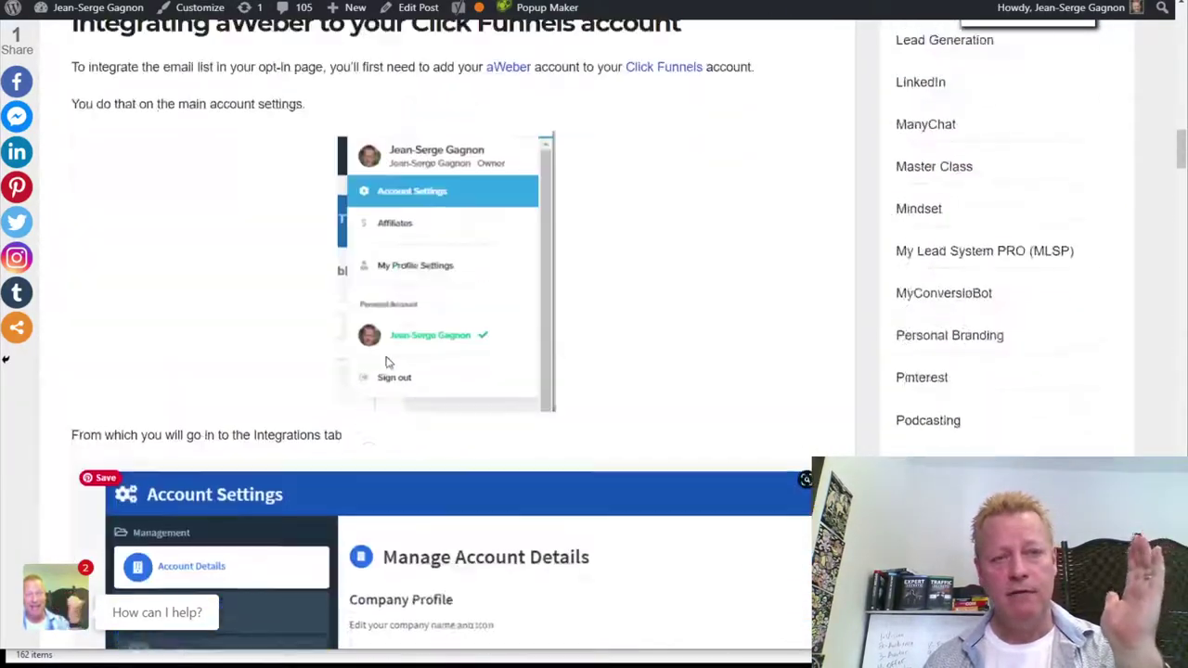
pyautogui.scroll(7, 388, 361)
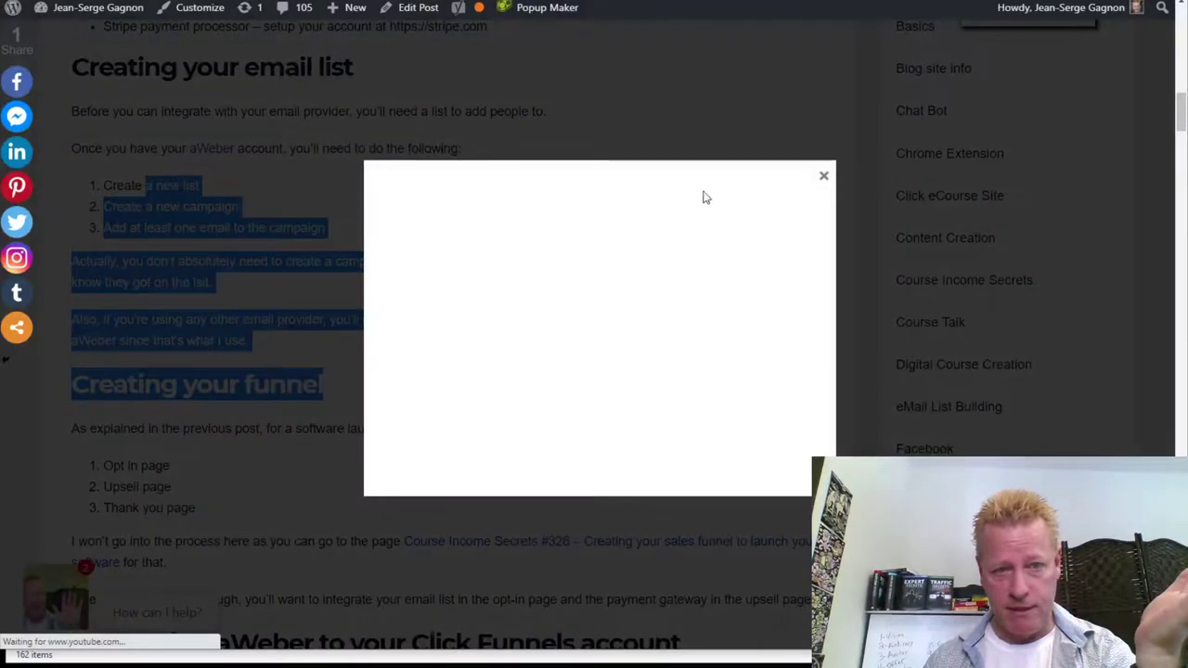
pyautogui.click(330, 221)
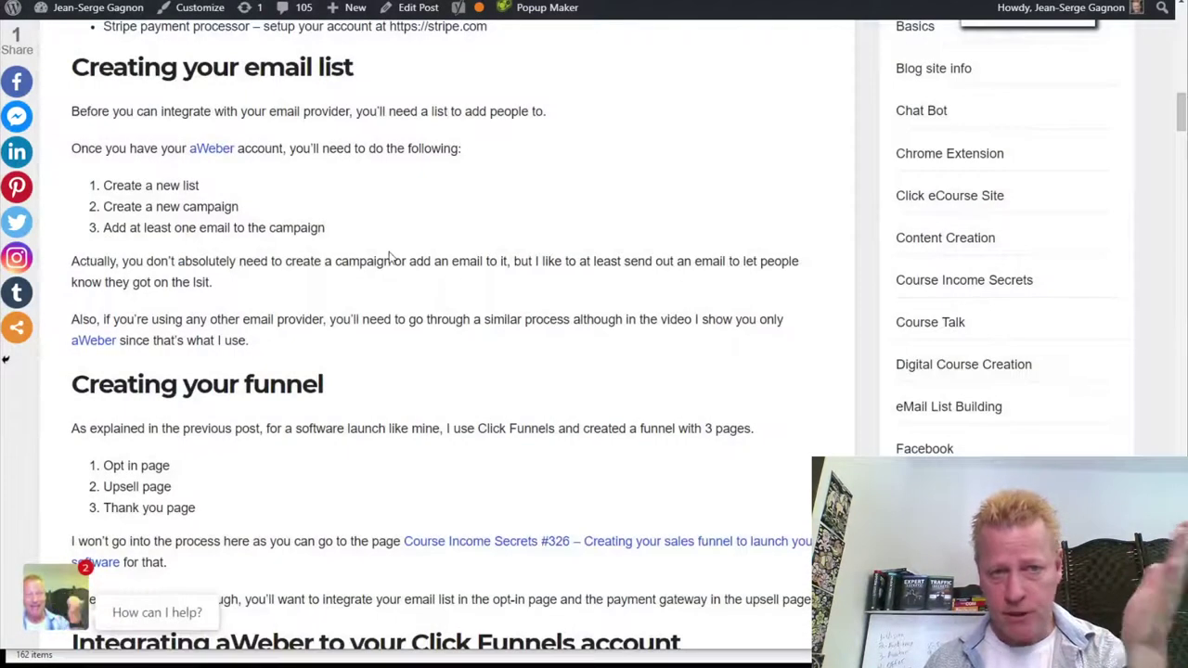
# - Review the post's account setup, email list, funnel and integration sections as an example of teaching content with aWeber links
pyautogui.scroll(-7, 390, 258)
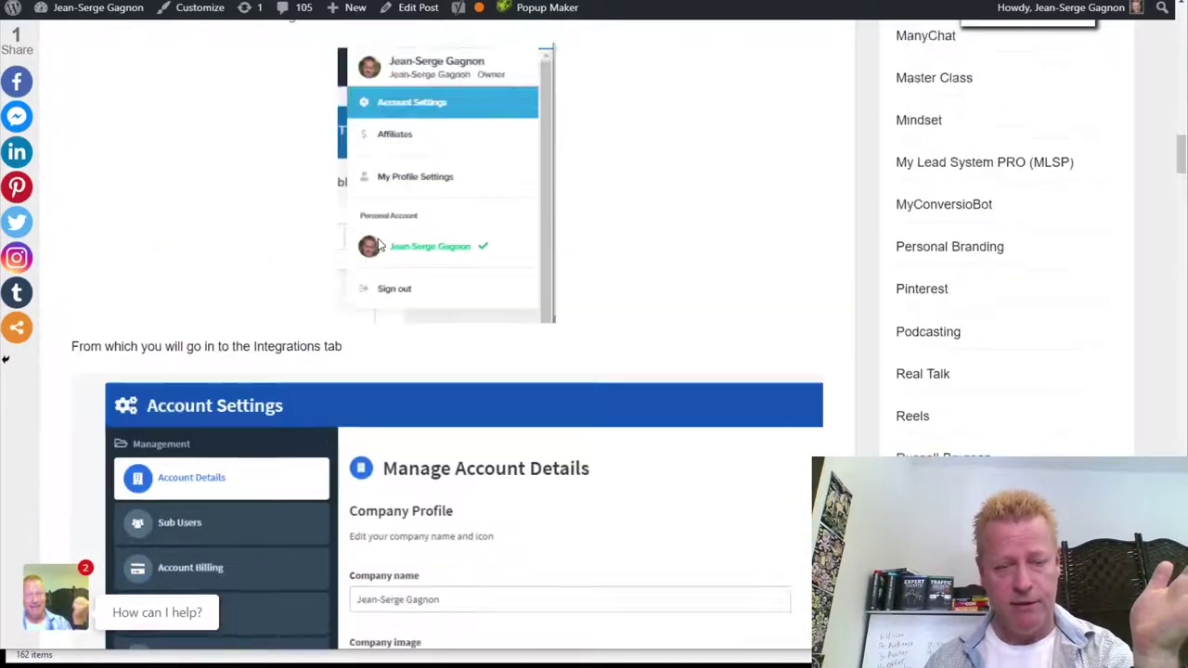
pyautogui.scroll(9, 380, 245)
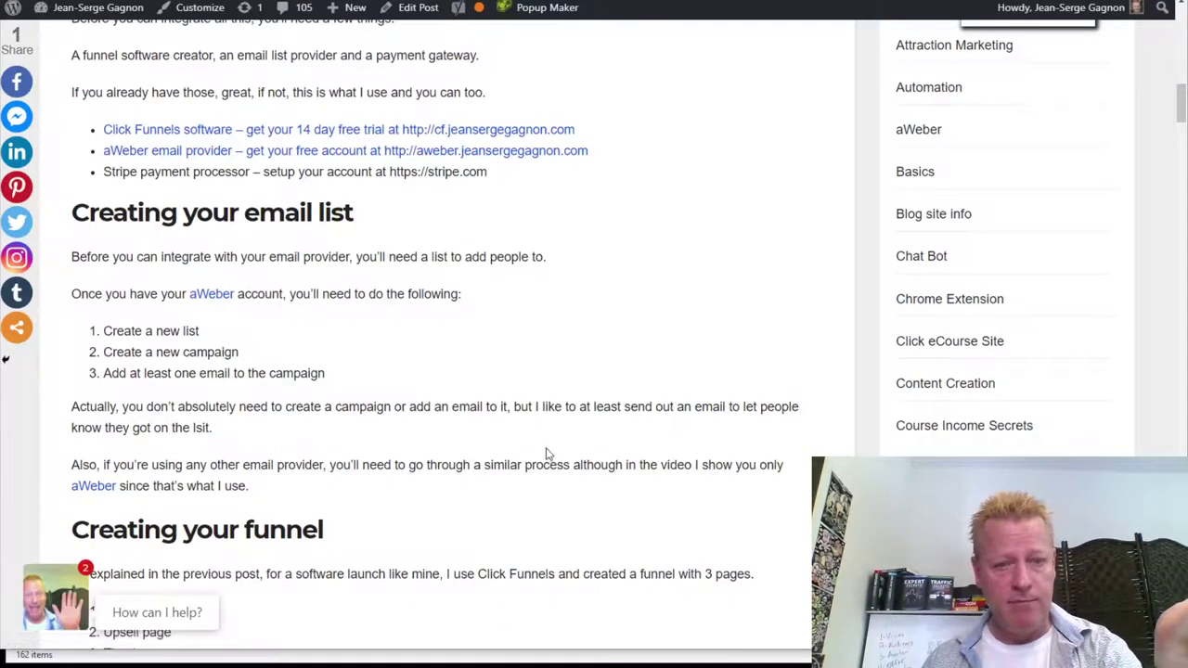
pyautogui.scroll(5, 546, 453)
pyautogui.scroll(10, 545, 454)
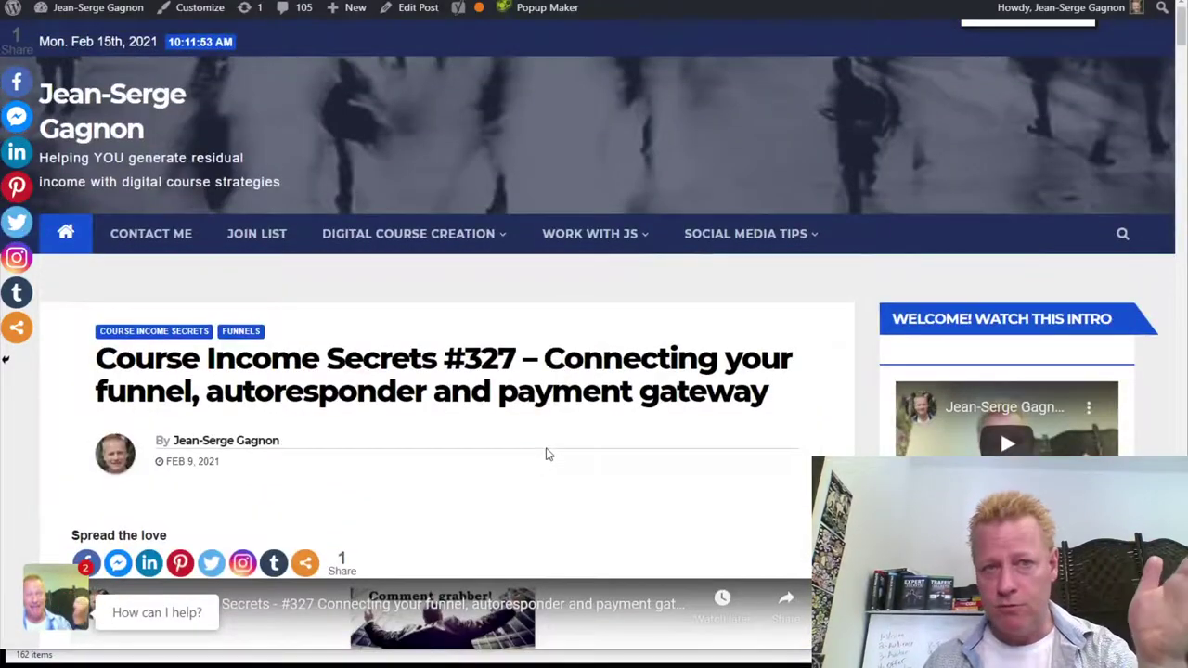
pyautogui.scroll(-5, 549, 450)
pyautogui.scroll(-15, 548, 443)
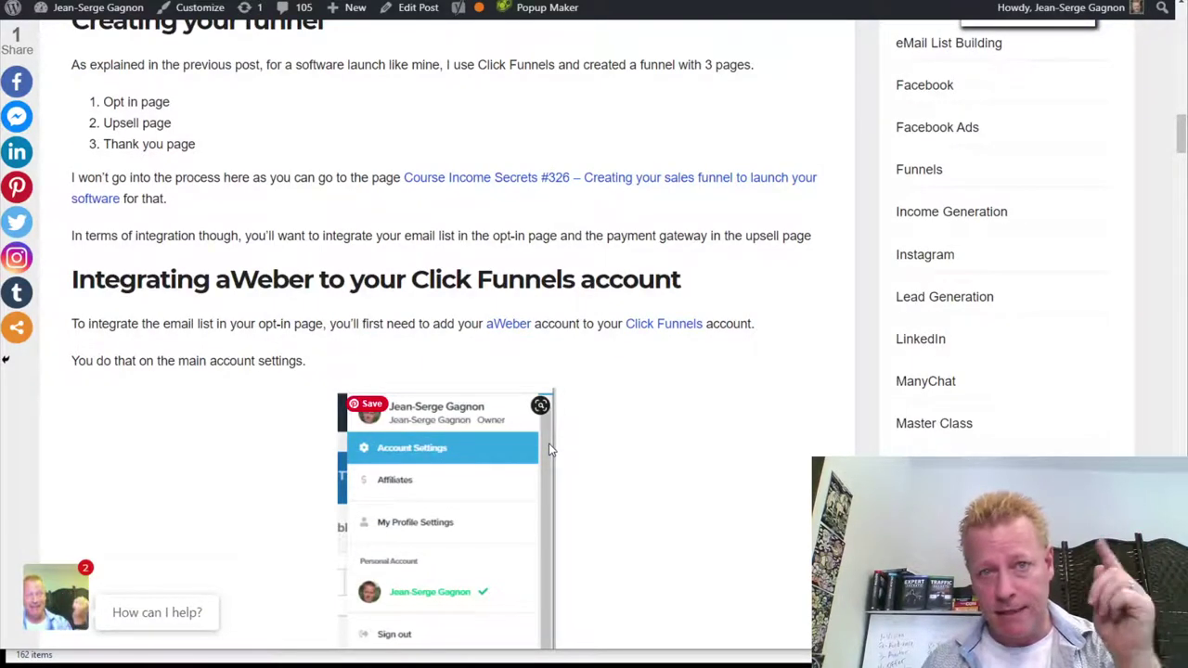
pyautogui.scroll(10, 548, 449)
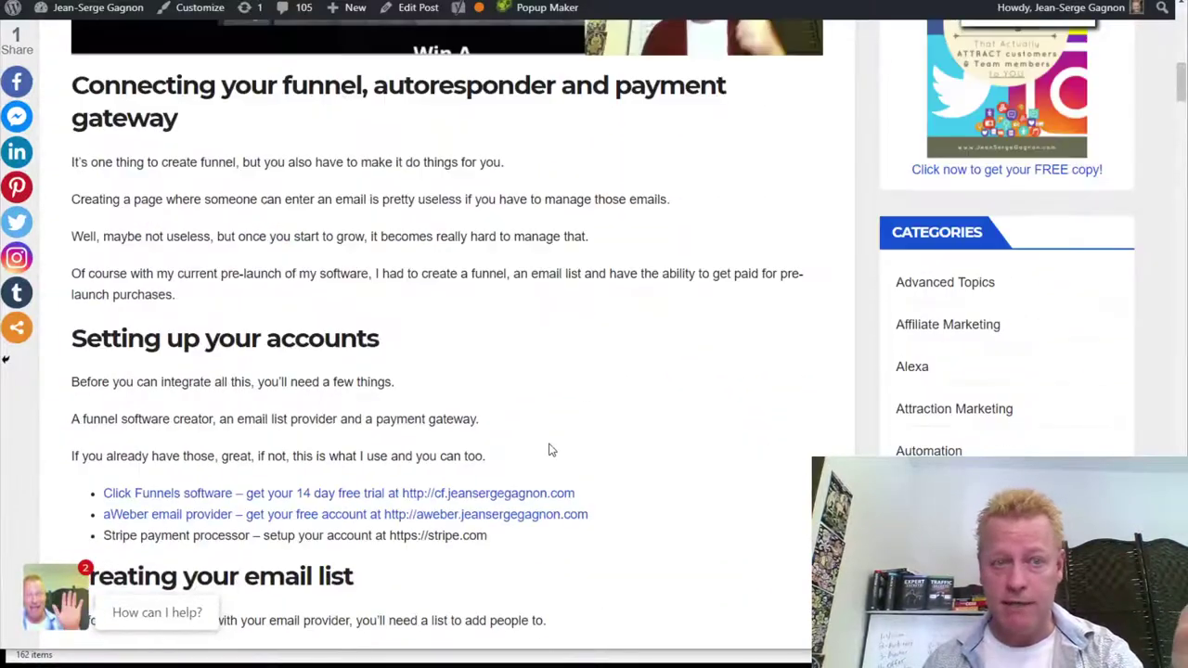
pyautogui.scroll(-8, 549, 449)
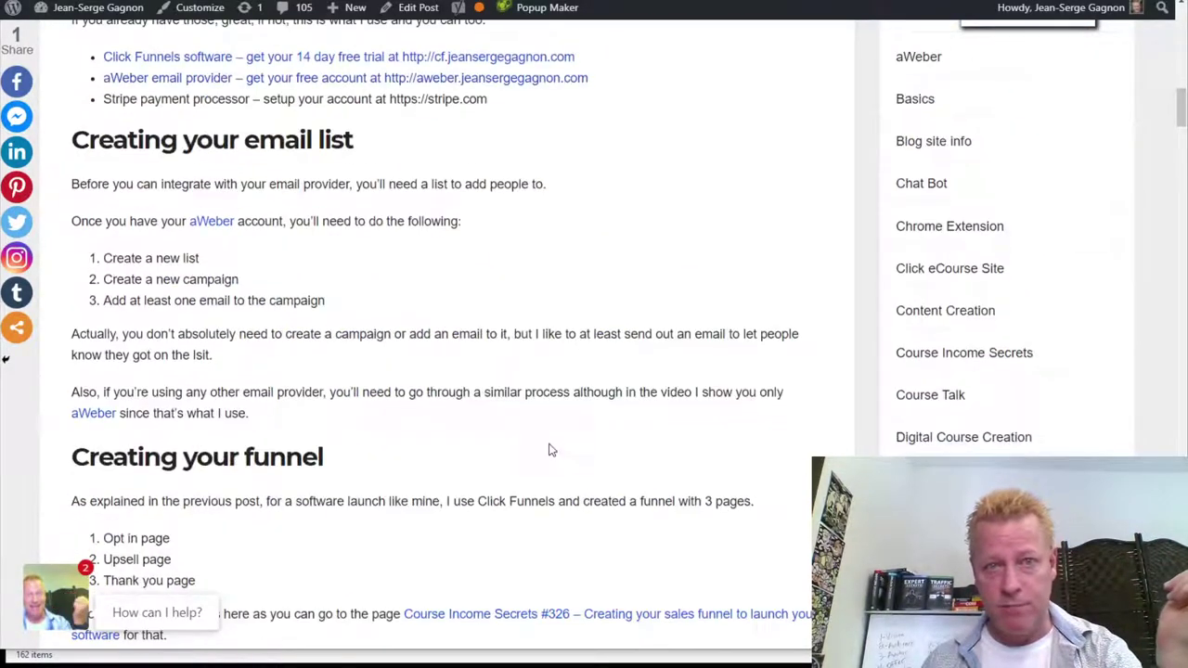
pyautogui.scroll(4, 549, 449)
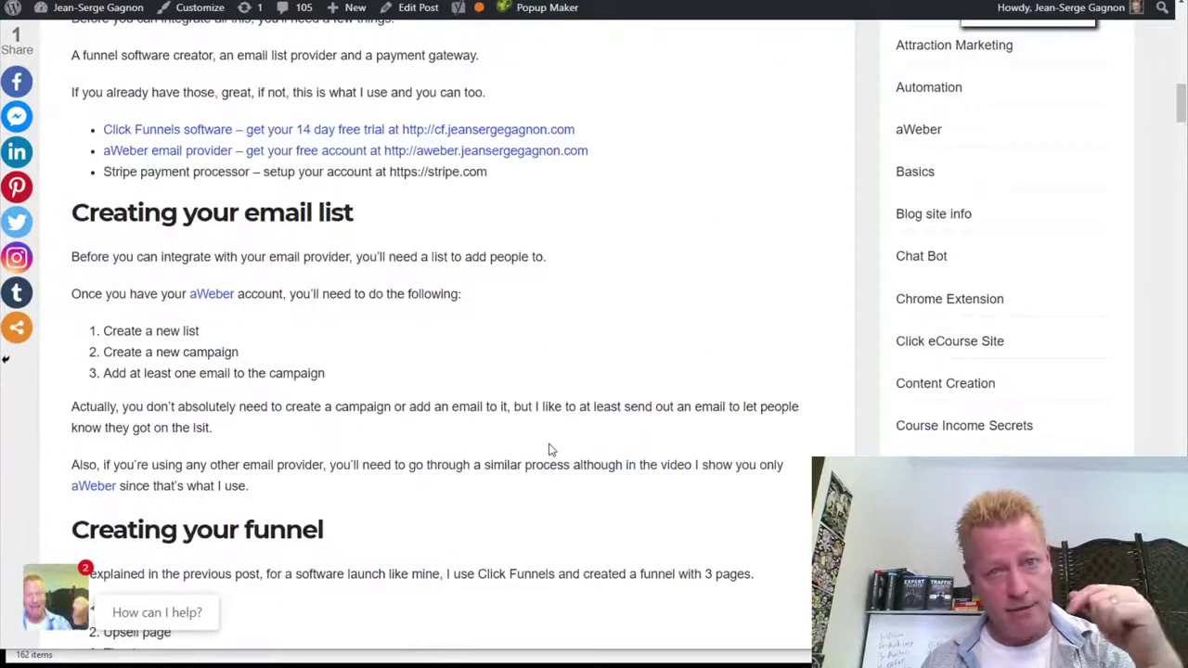
pyautogui.scroll(4, 548, 450)
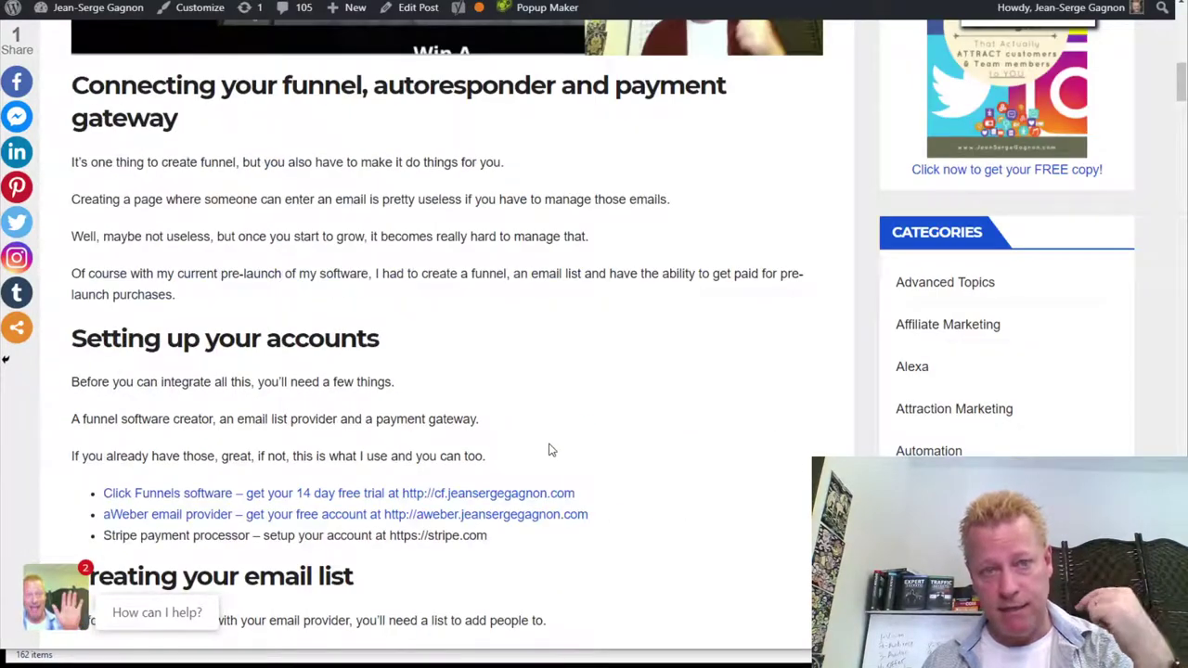